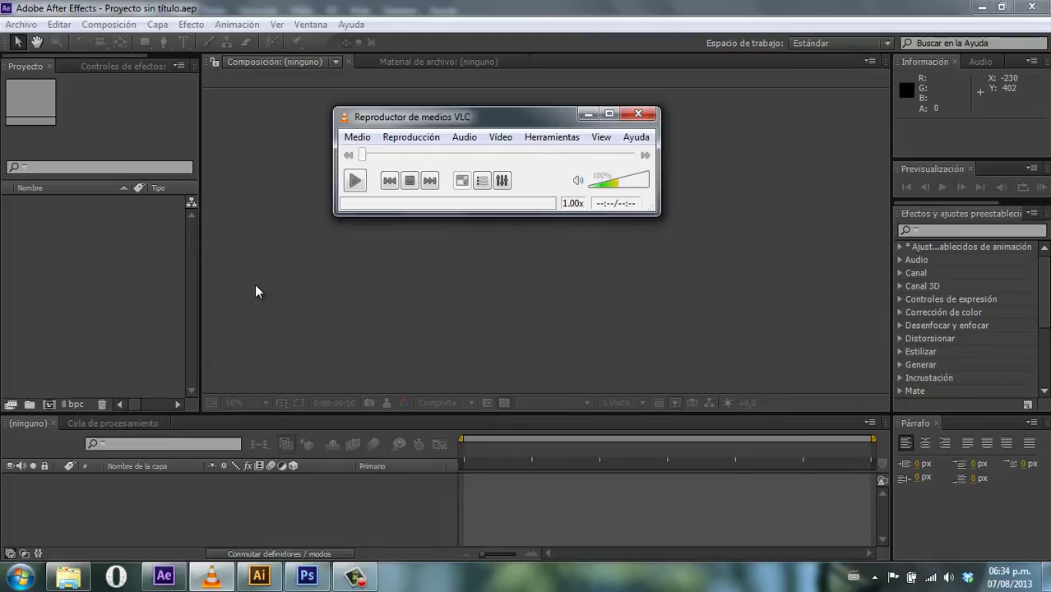
Play the finished tree animation video full screen in VLC, then close the player
{"action": "left_click", "coordinate": [352, 183]}
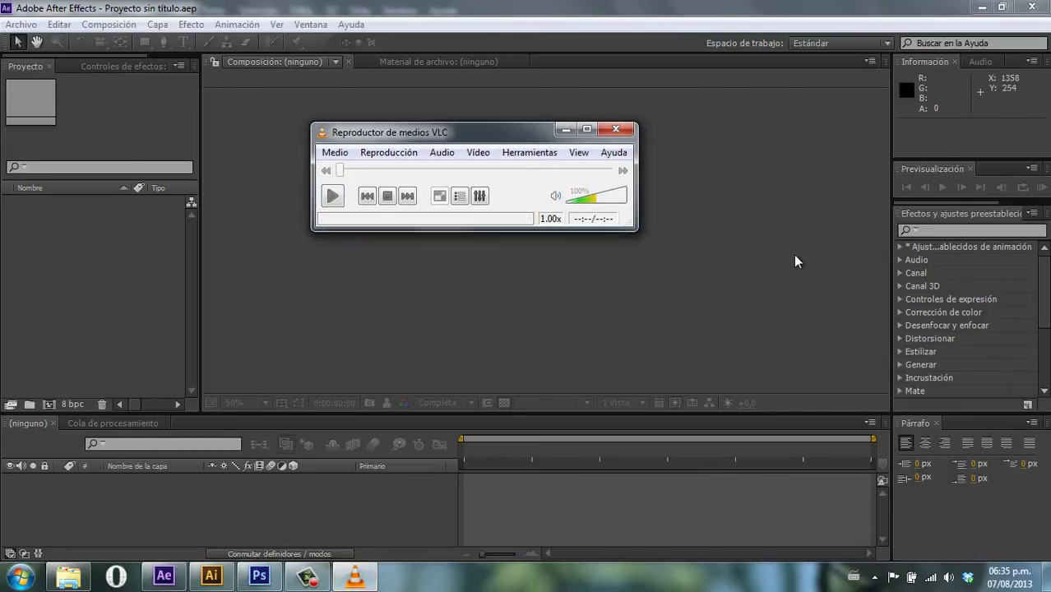
{"action": "left_click", "coordinate": [333, 197]}
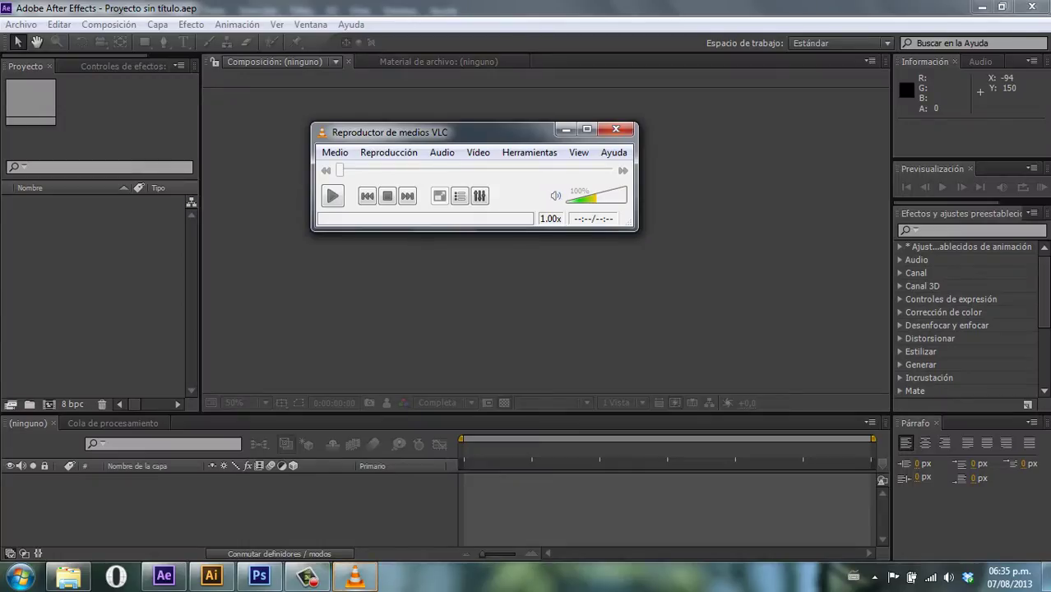
{"action": "left_click", "coordinate": [615, 129]}
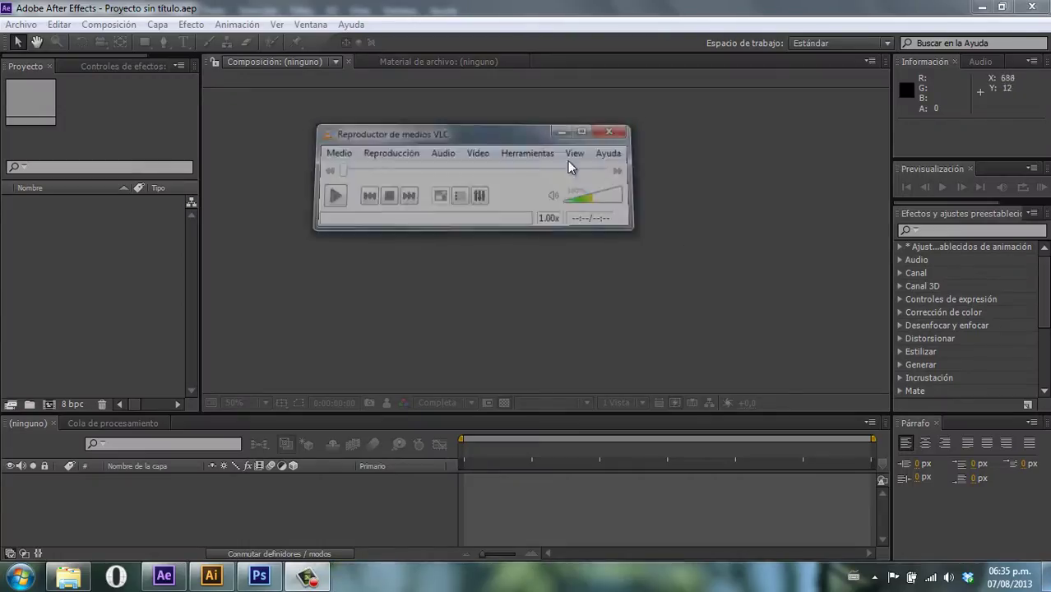
Look over the arbol vector.eps branches and spiral in Illustrator, zoomed out to 50% and panned
{"action": "left_click", "coordinate": [211, 575]}
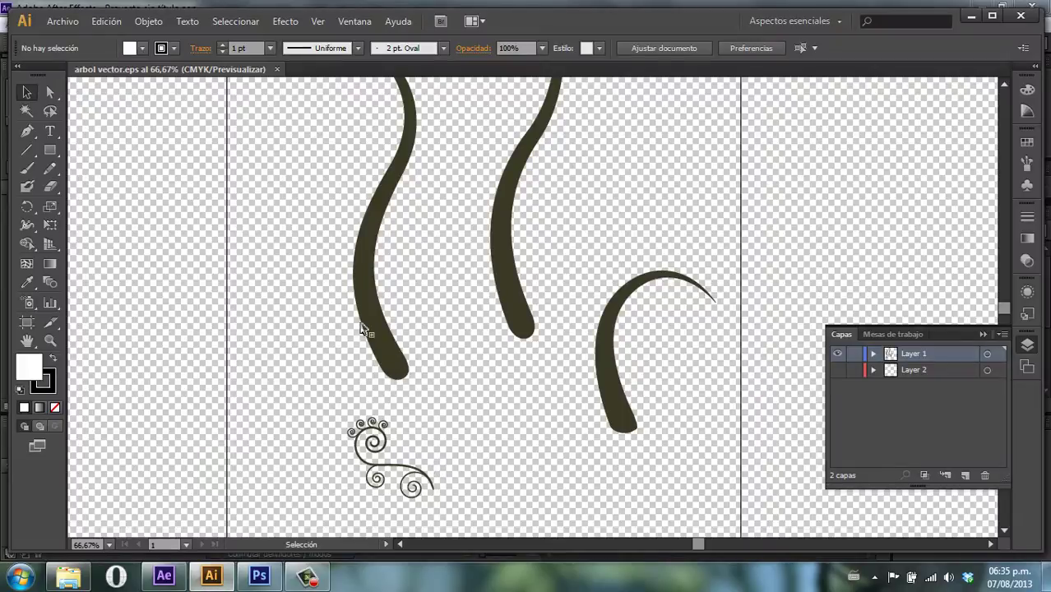
{"action": "scroll", "coordinate": [348, 306], "scroll_direction": "down", "scroll_amount": 1}
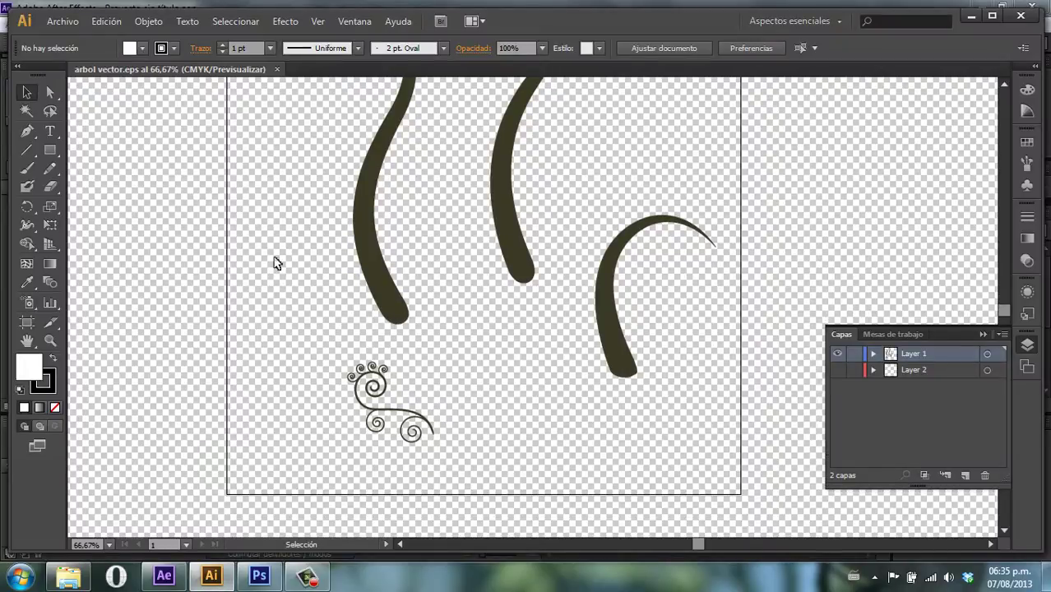
{"action": "scroll", "coordinate": [276, 263], "scroll_direction": "down", "scroll_amount": 1}
{"action": "scroll", "coordinate": [303, 245], "scroll_direction": "up", "scroll_amount": 3}
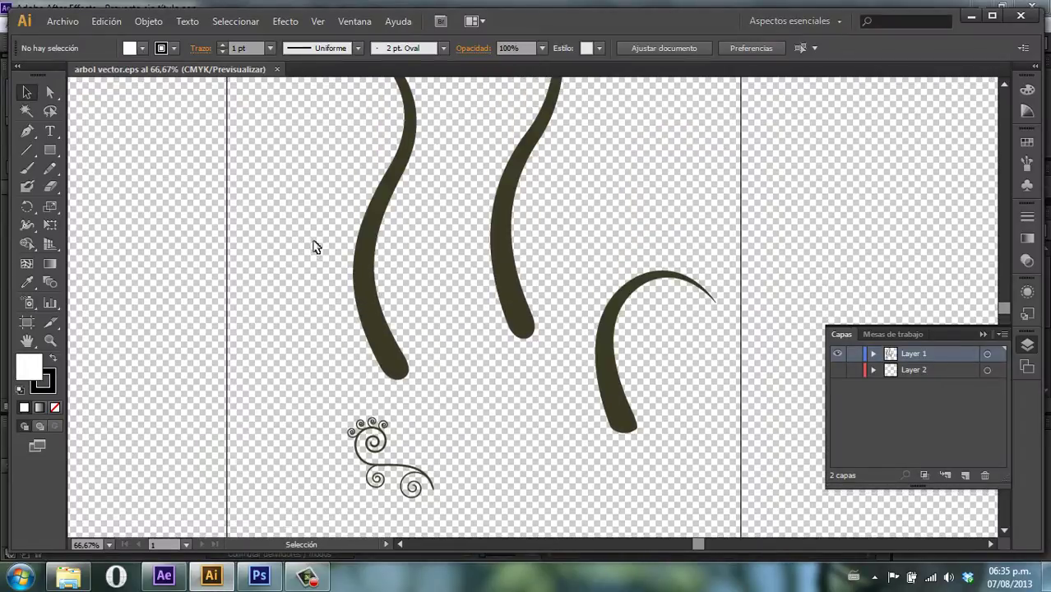
{"action": "scroll", "coordinate": [315, 245], "scroll_direction": "up", "scroll_amount": 3}
{"action": "left_click", "coordinate": [50, 340]}
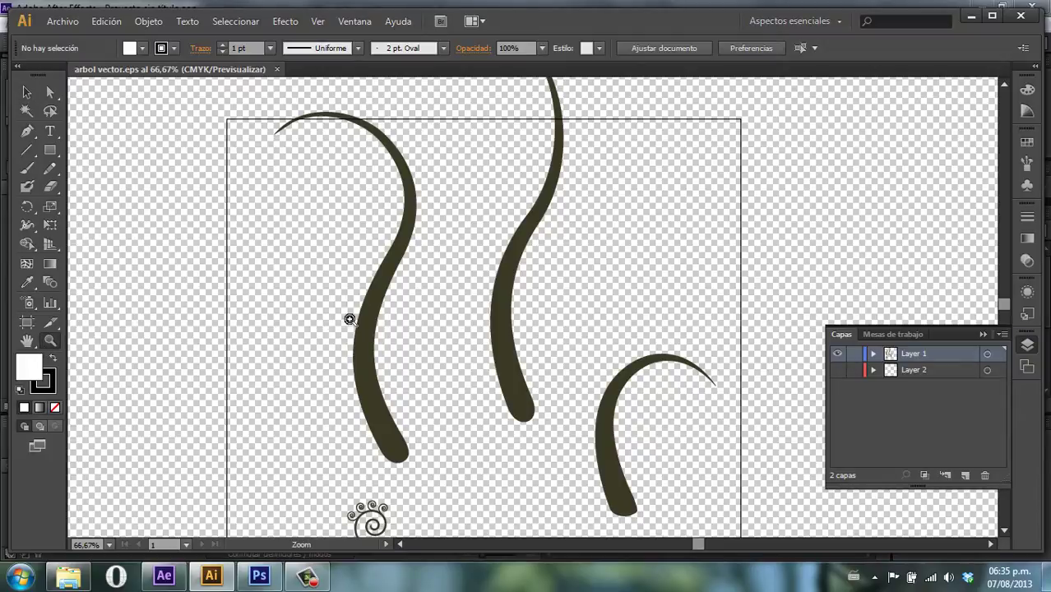
{"action": "left_click", "coordinate": [372, 303], "text": "alt"}
{"action": "left_click_drag", "start_coordinate": [596, 355], "coordinate": [392, 297]}
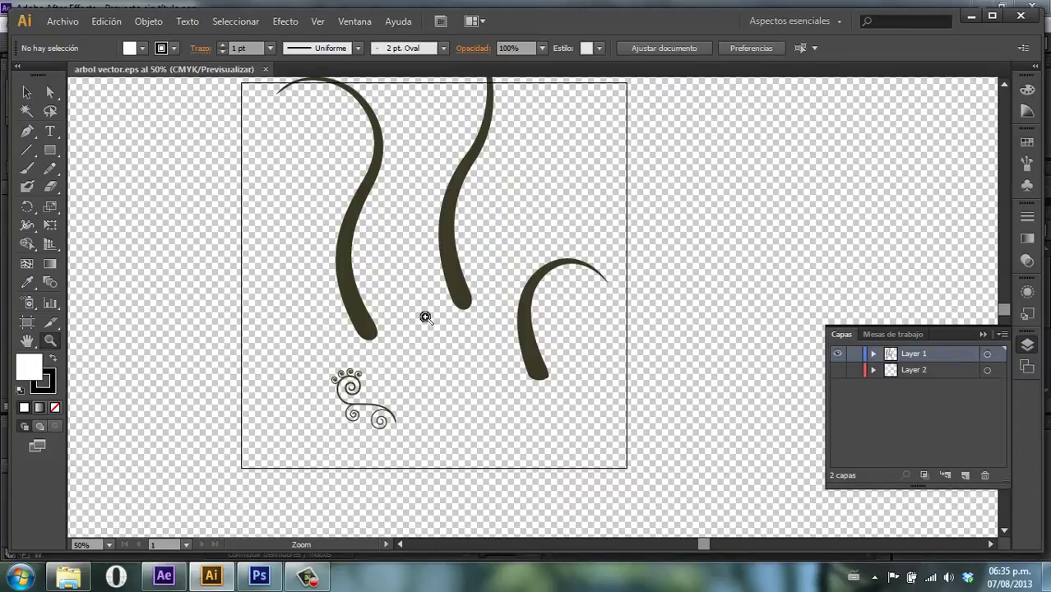
{"action": "left_click_drag", "start_coordinate": [442, 283], "coordinate": [431, 350]}
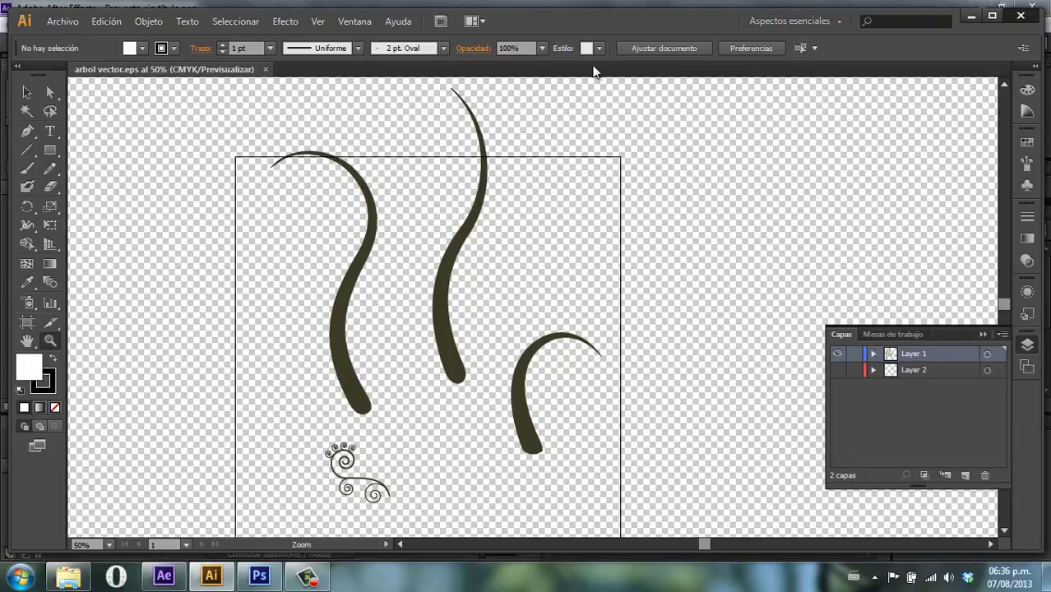
{"action": "left_click", "coordinate": [259, 577]}
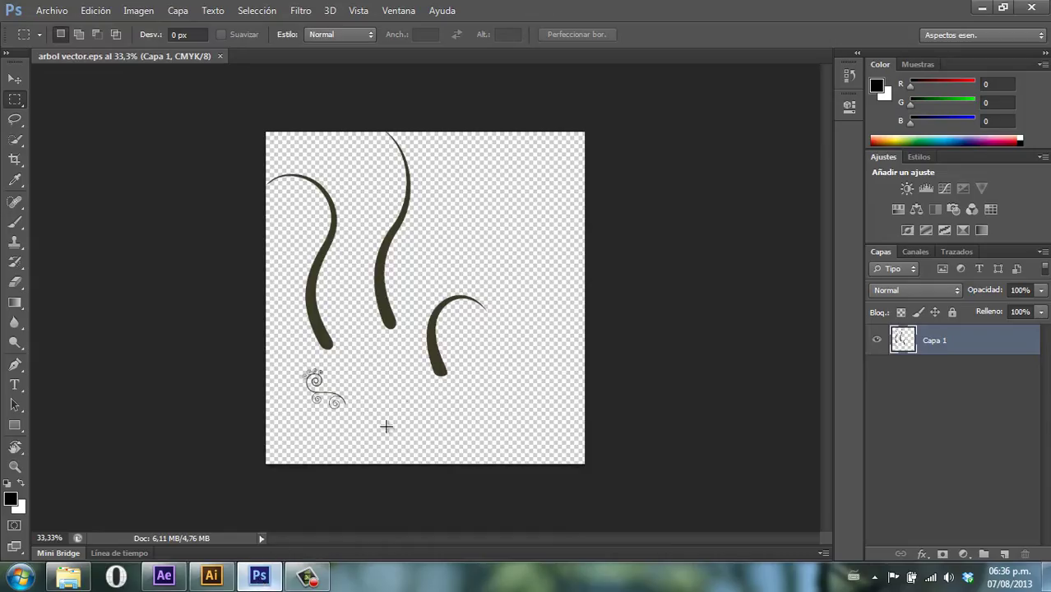
Zoom the Photoshop view to 66.7% and frame the branches
{"action": "left_click", "coordinate": [15, 464]}
{"action": "left_click", "coordinate": [322, 278]}
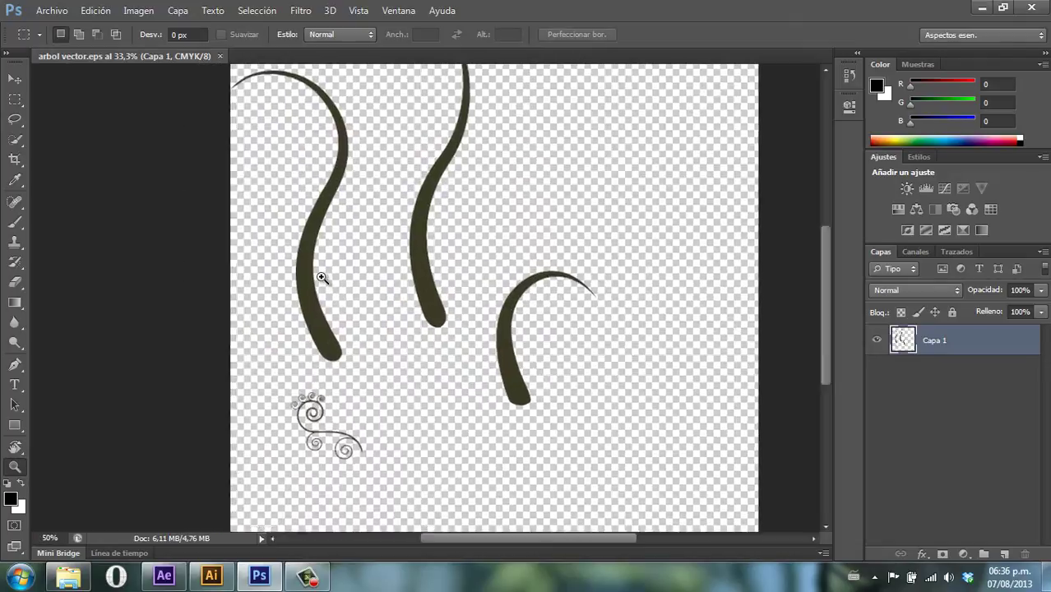
{"action": "left_click", "coordinate": [361, 278]}
{"action": "mouse_move", "coordinate": [361, 278]}
{"action": "left_mouse_down"}
{"action": "mouse_move", "coordinate": [413, 324]}
{"action": "mouse_move", "coordinate": [408, 353]}
{"action": "mouse_move", "coordinate": [380, 331]}
{"action": "left_mouse_up"}
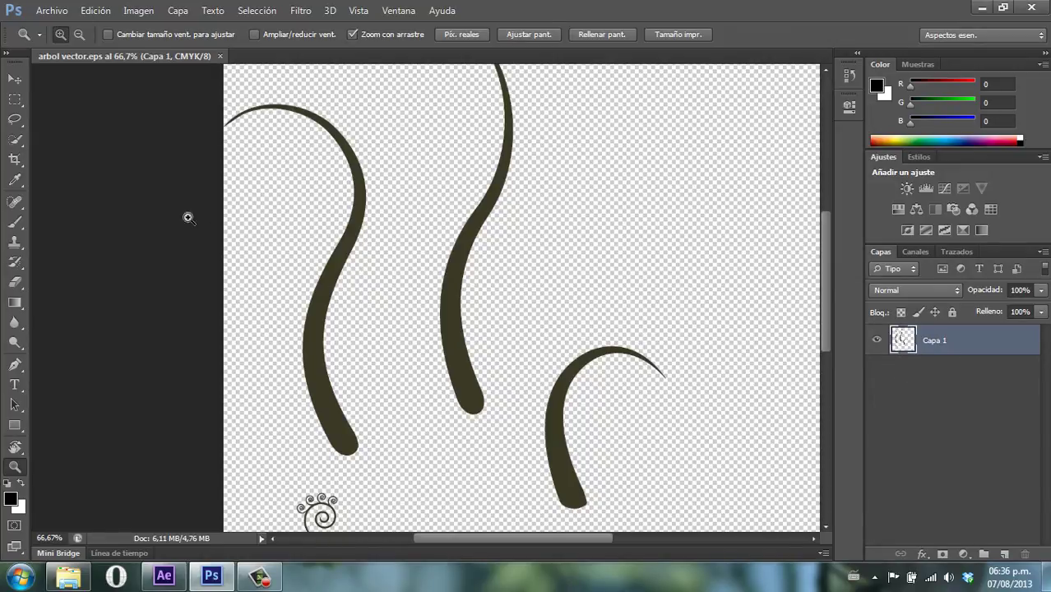
Select the left branch with the Quick Selection tool
{"action": "left_click", "coordinate": [15, 139]}
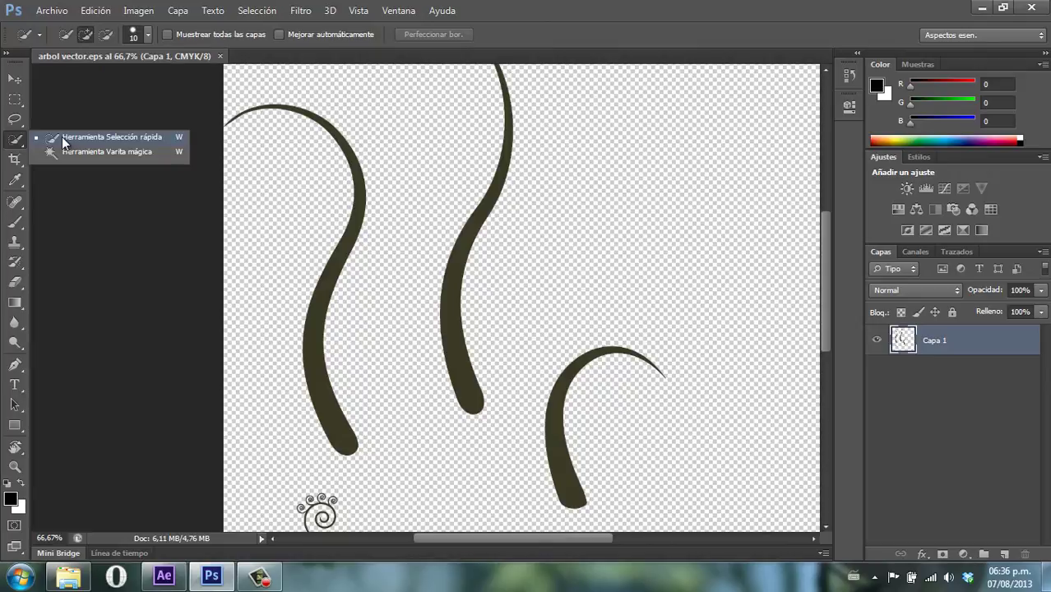
{"action": "left_click", "coordinate": [64, 140]}
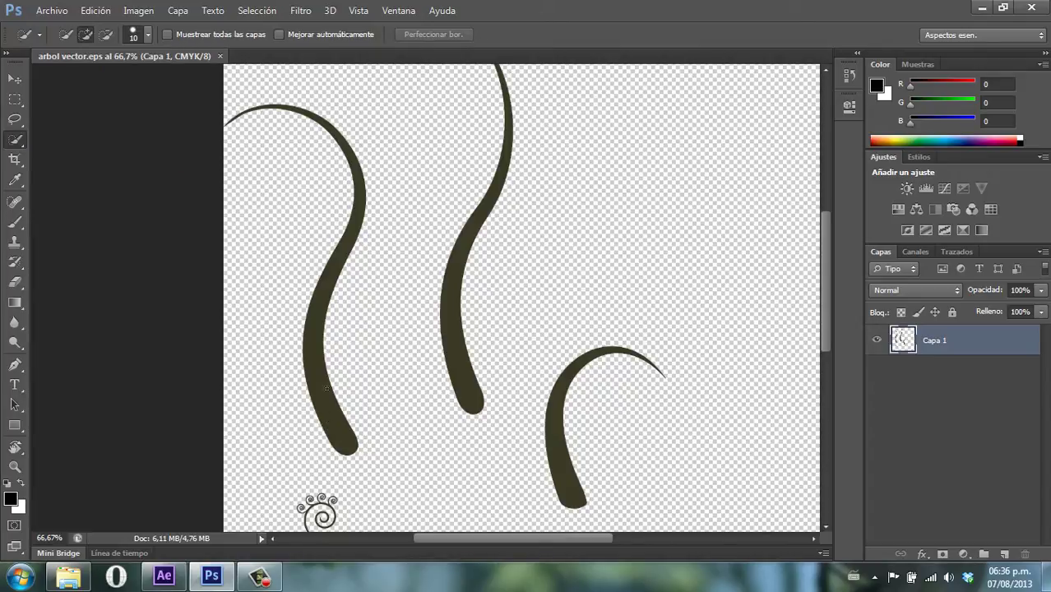
{"action": "left_click", "coordinate": [320, 350]}
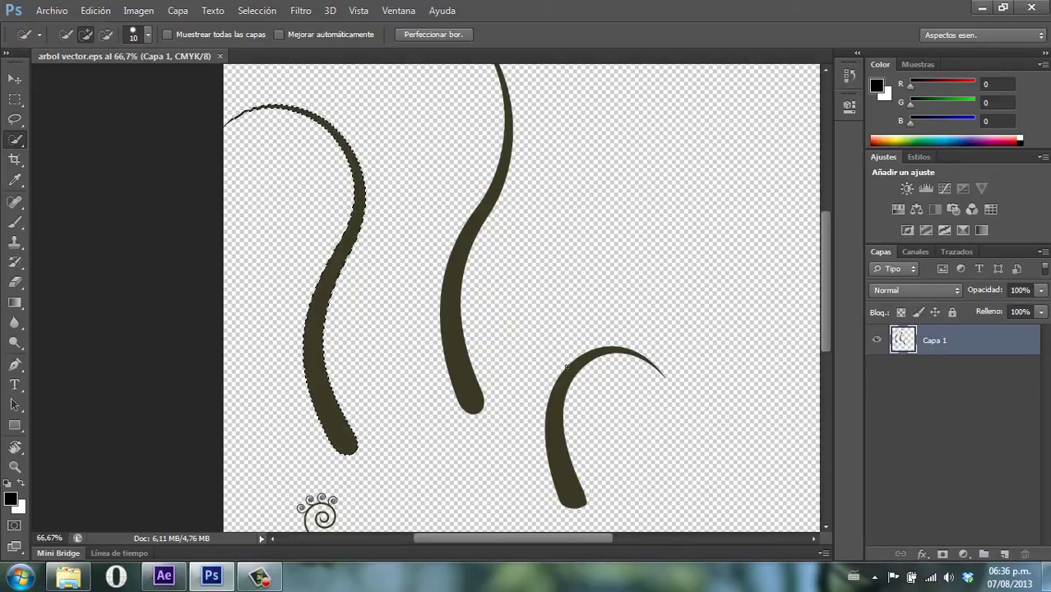
Copy the left branch to its own layer and name it rama 1
{"action": "key", "text": "ctrl+j"}
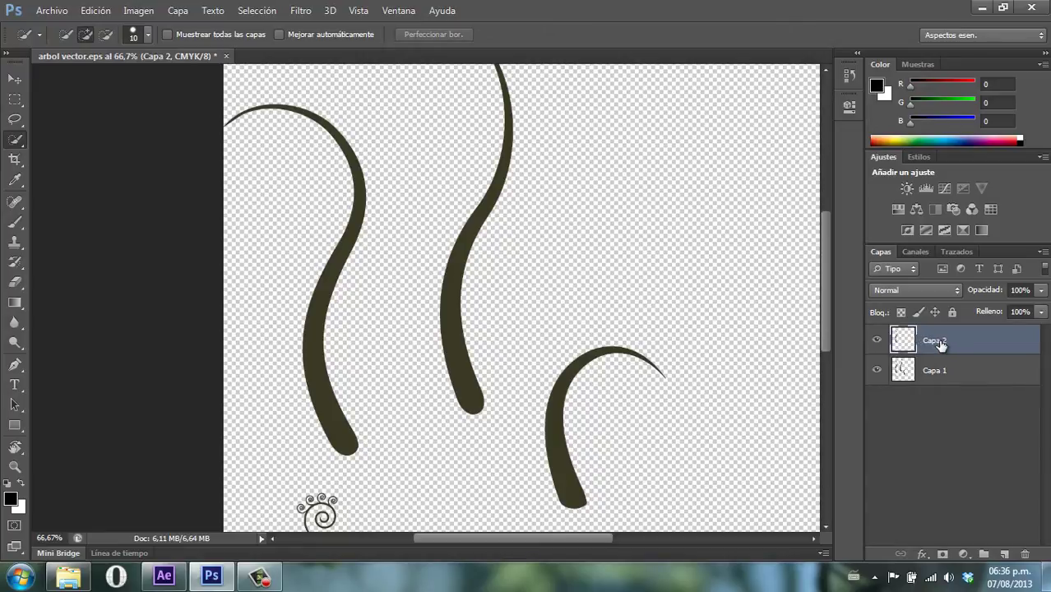
{"action": "left_click", "coordinate": [874, 371]}
{"action": "left_click", "coordinate": [874, 371]}
{"action": "double_click", "coordinate": [931, 340]}
{"action": "type", "text": "rama 1"}
{"action": "key", "text": "Return"}
Select the middle branch on Capa 1, copy it to a layer named rama 2
{"action": "left_click", "coordinate": [927, 372]}
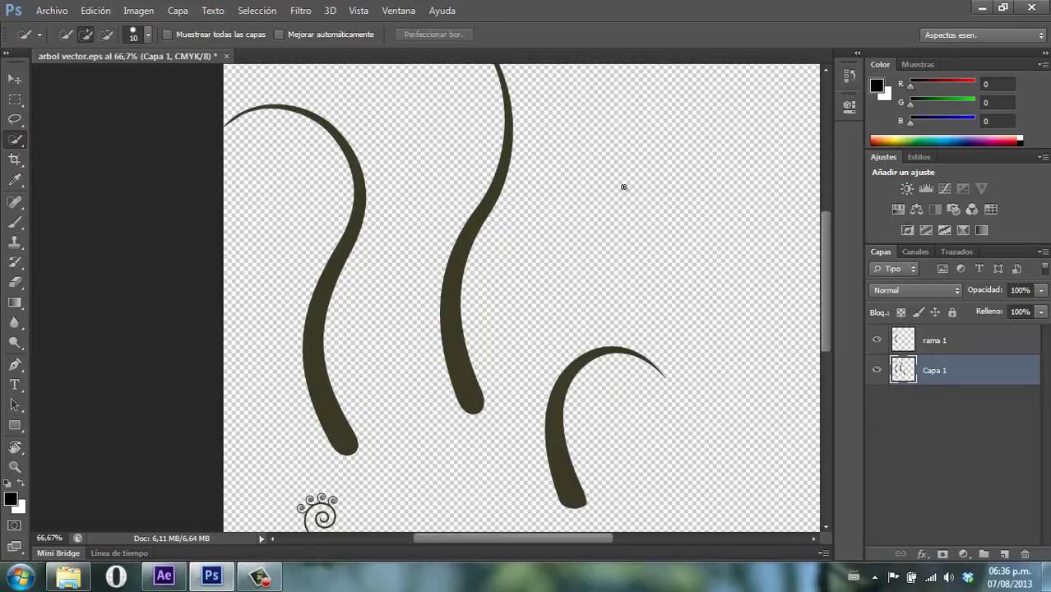
{"action": "left_click", "coordinate": [465, 364]}
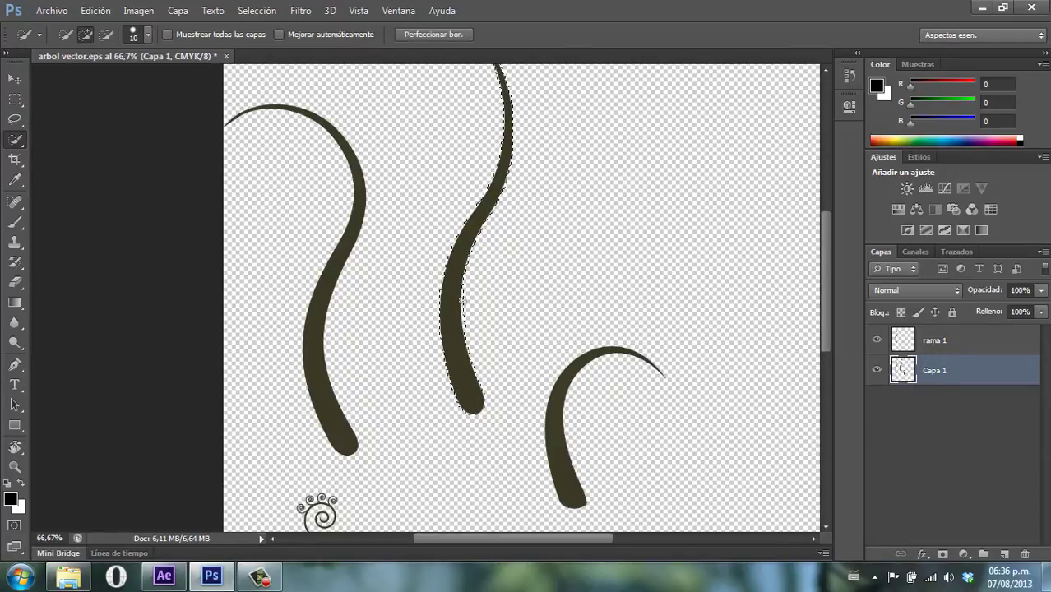
{"action": "scroll", "coordinate": [549, 300], "scroll_direction": "up", "scroll_amount": 3}
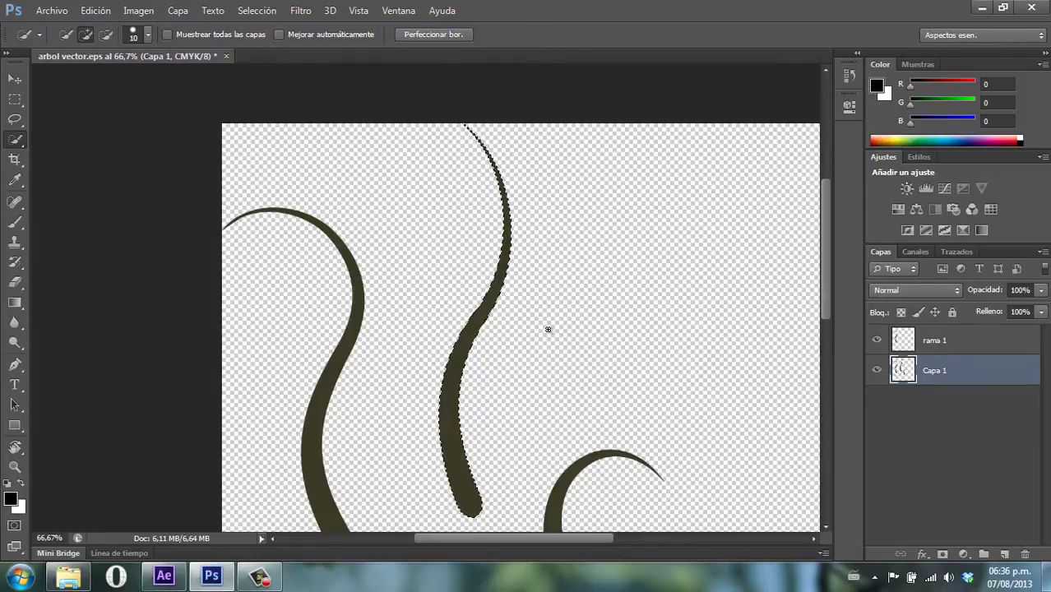
{"action": "key", "text": "ctrl+j"}
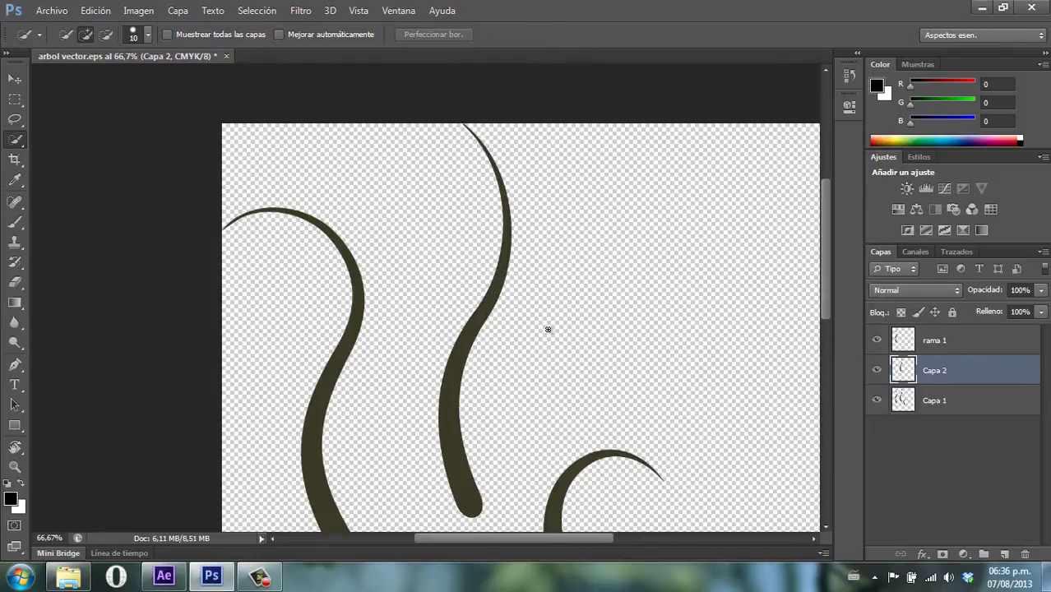
{"action": "double_click", "coordinate": [935, 371]}
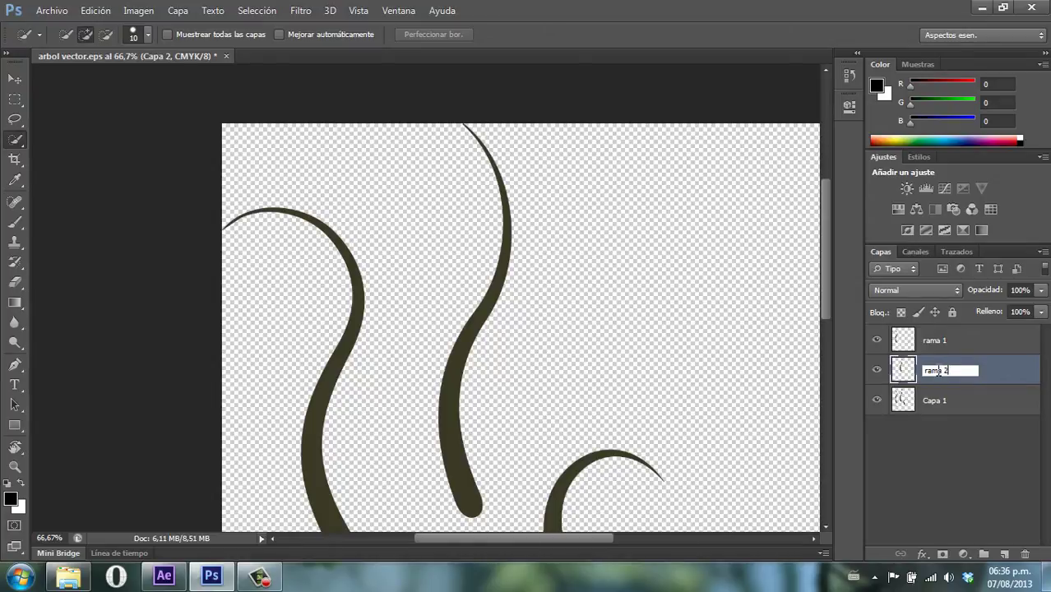
{"action": "key", "text": "Return"}
Select the curved right branch on Capa 1, copy it to a layer named rama 3
{"action": "left_click_drag", "start_coordinate": [610, 312], "coordinate": [530, 76]}
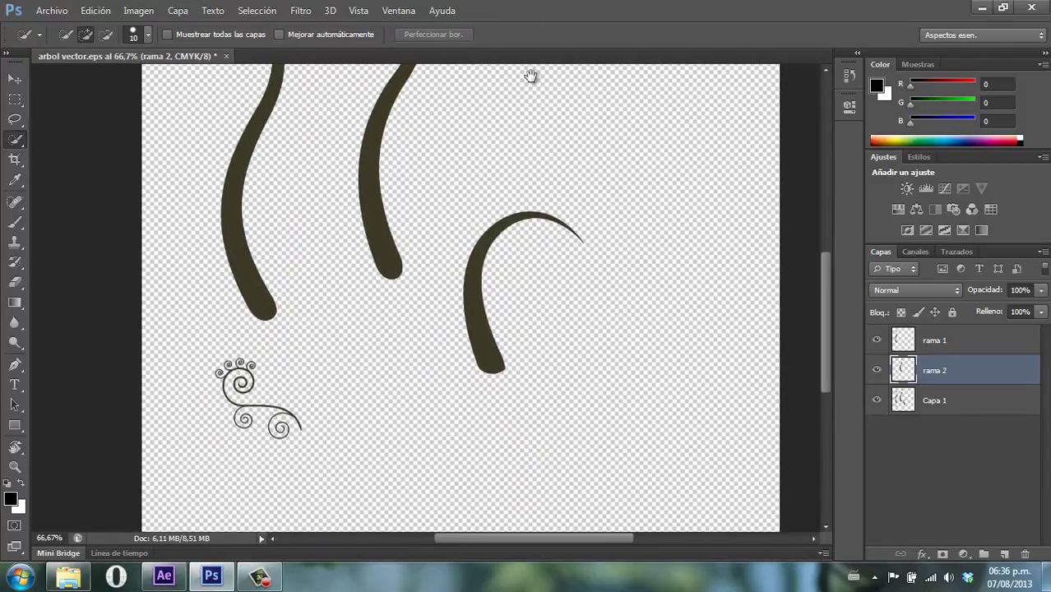
{"action": "left_click", "coordinate": [930, 400]}
{"action": "left_click", "coordinate": [490, 350]}
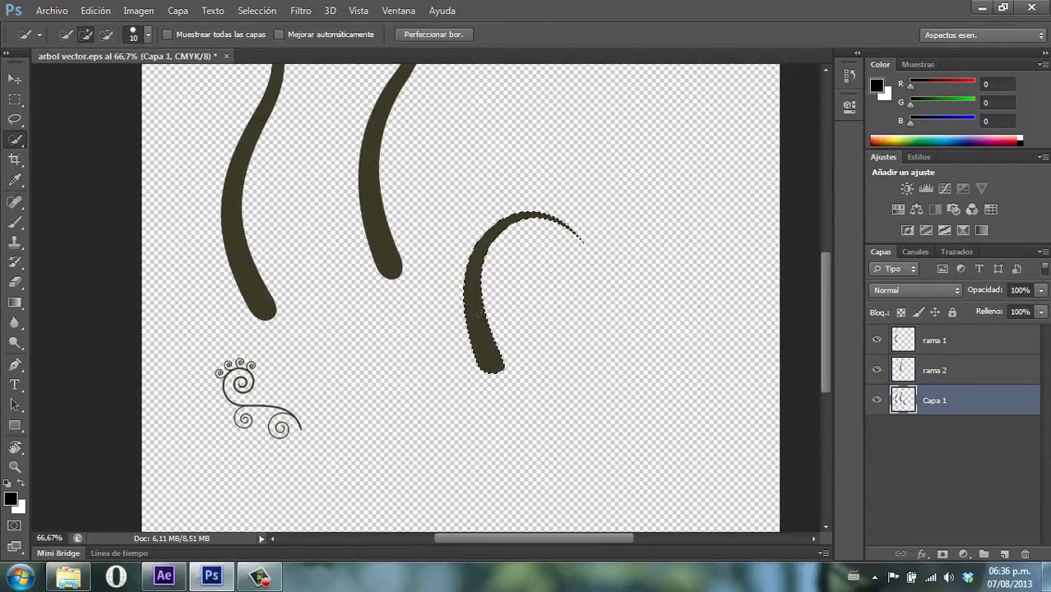
{"action": "key", "text": "ctrl+j"}
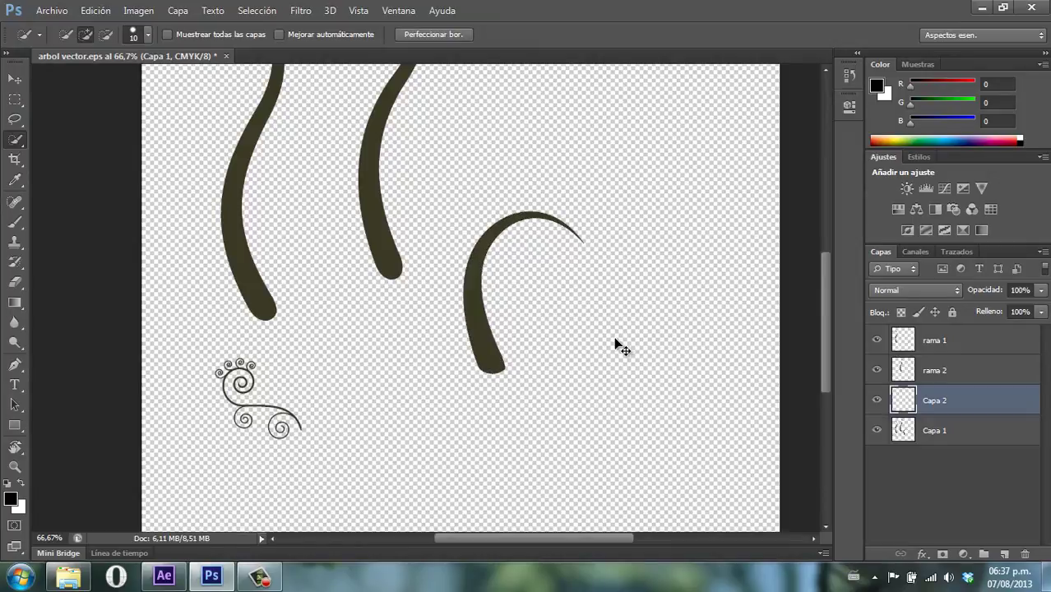
{"action": "double_click", "coordinate": [936, 401]}
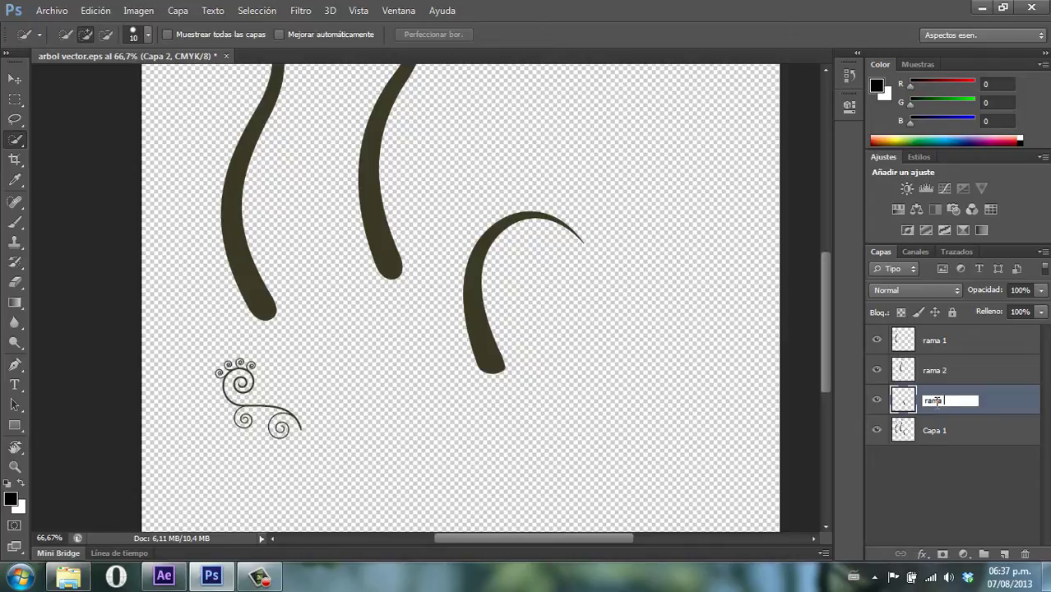
{"action": "type", "text": "3"}
{"action": "key", "text": "Return"}
Zoom in and frame the small spiral ornament on the canvas
{"action": "left_click", "coordinate": [15, 467]}
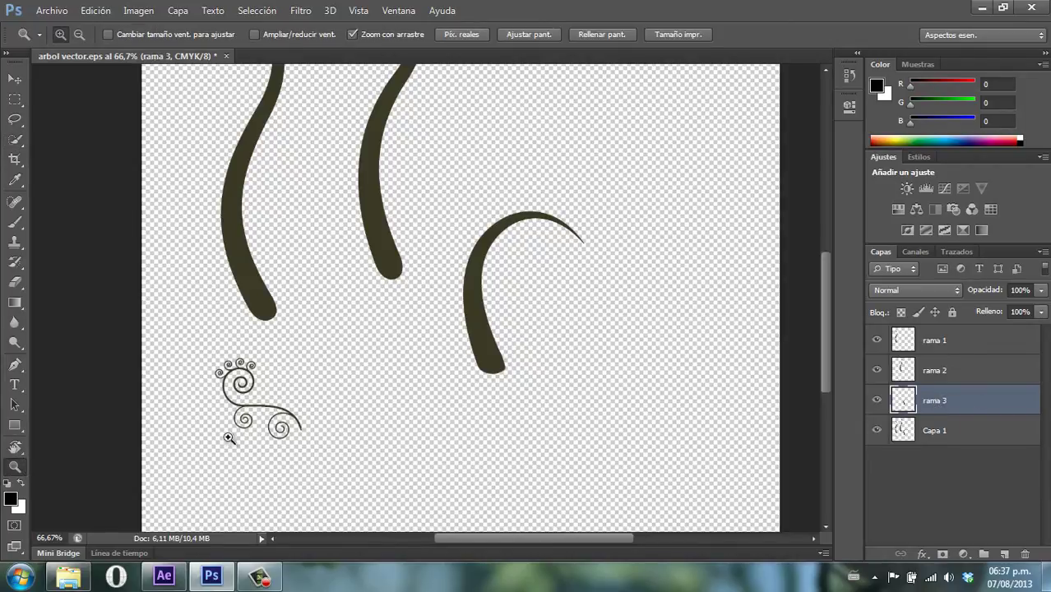
{"action": "left_click", "coordinate": [249, 392]}
{"action": "left_click", "coordinate": [329, 391]}
{"action": "left_click_drag", "start_coordinate": [331, 385], "coordinate": [463, 233]}
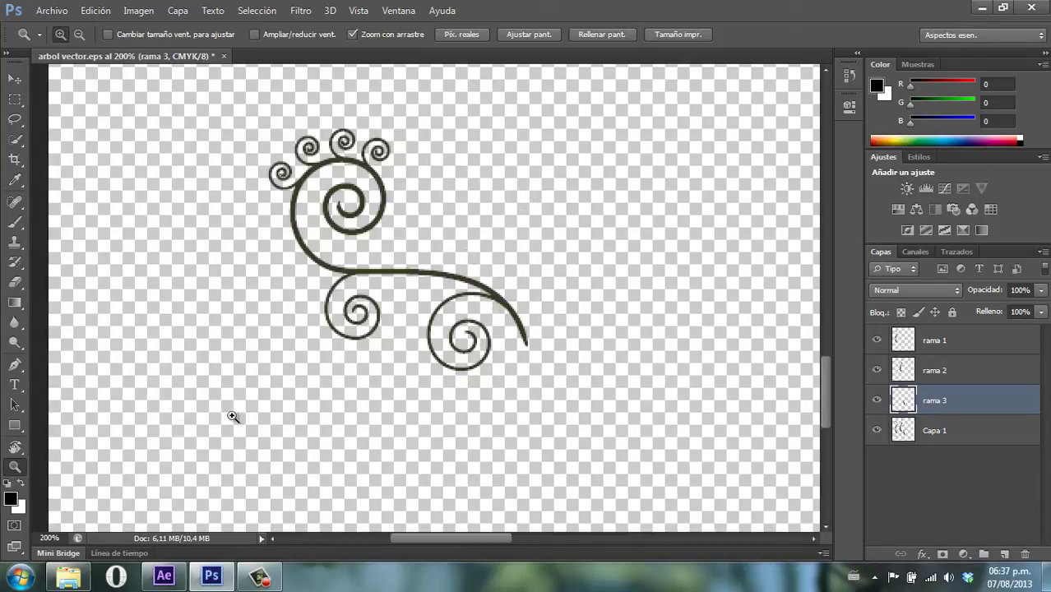
{"action": "scroll", "coordinate": [284, 385], "scroll_direction": "down", "scroll_amount": 1}
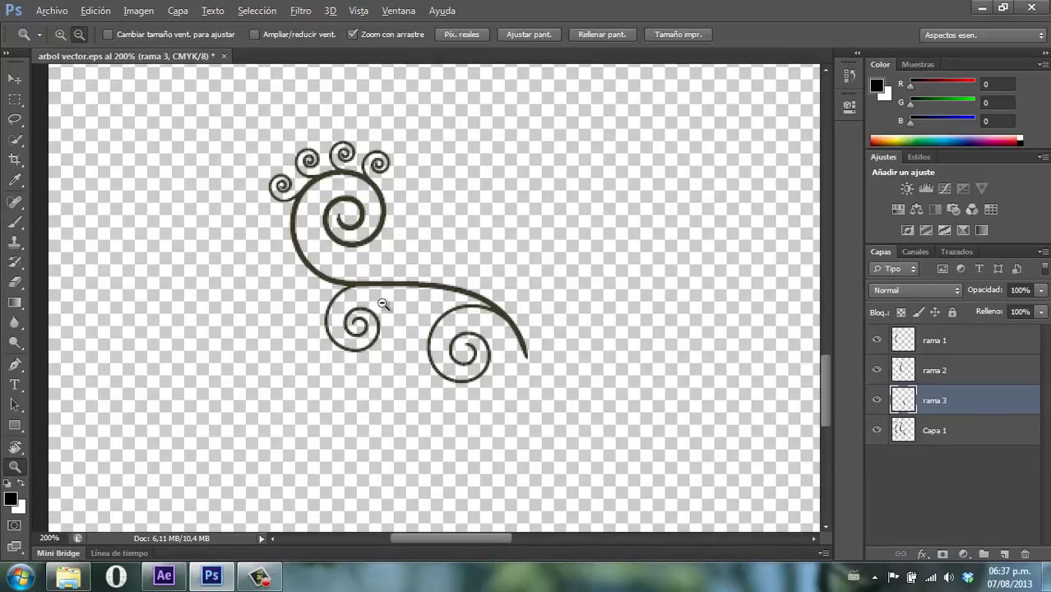
{"action": "left_click", "coordinate": [379, 309], "text": "alt"}
{"action": "left_click", "coordinate": [498, 219], "text": "alt"}
{"action": "scroll", "coordinate": [470, 300], "scroll_direction": "up", "scroll_amount": 3}
{"action": "scroll", "coordinate": [451, 92], "scroll_direction": "up", "scroll_amount": 1}
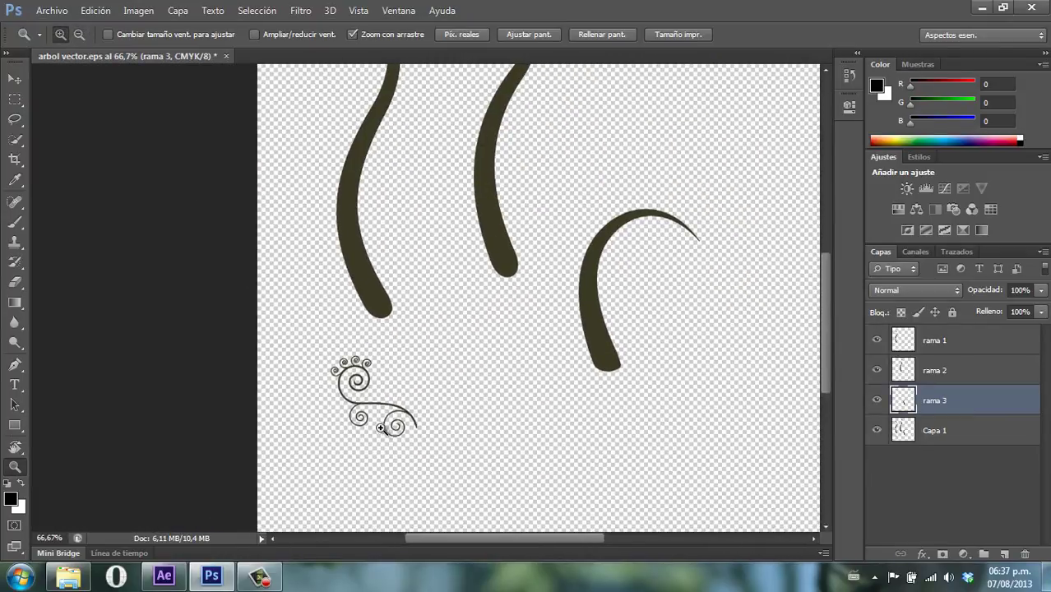
{"action": "left_click_drag", "start_coordinate": [380, 429], "coordinate": [445, 298]}
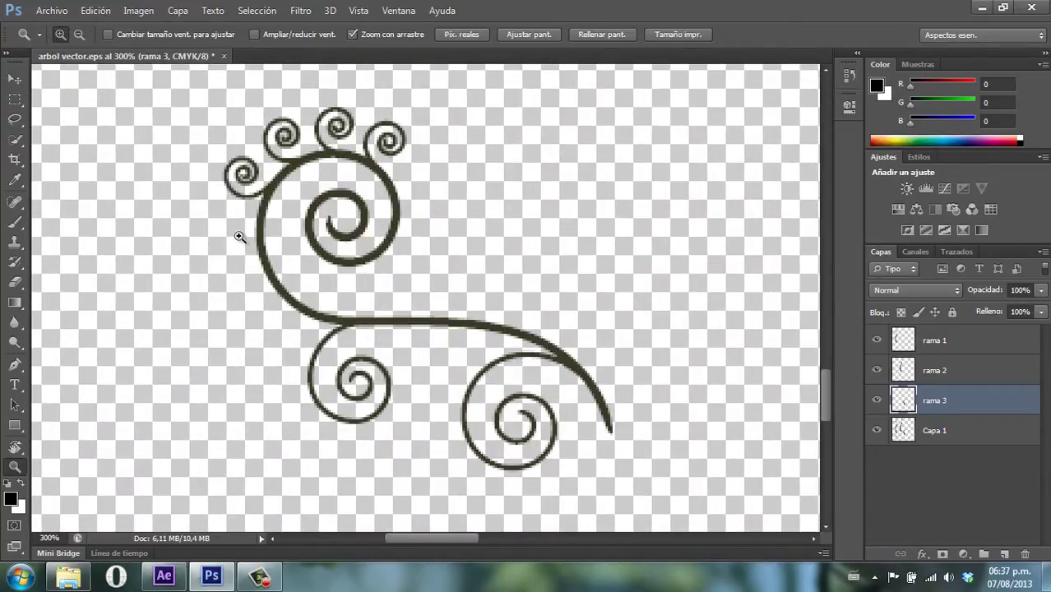
Quick Select the whole swirl on Capa 1, then reframe the view closely around it
{"action": "left_click", "coordinate": [915, 437]}
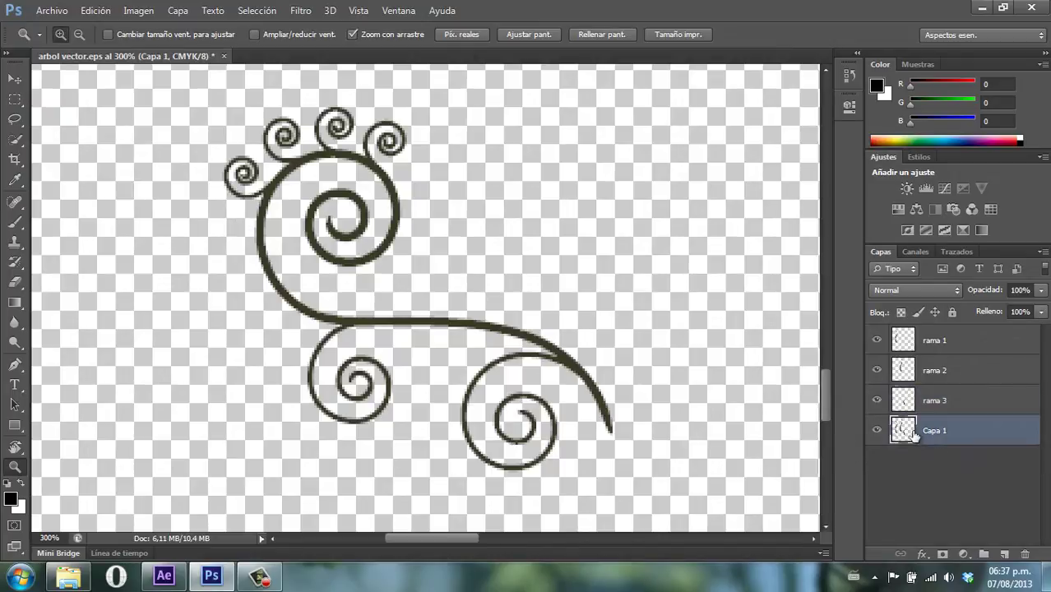
{"action": "left_click", "coordinate": [19, 141]}
{"action": "left_click", "coordinate": [526, 421]}
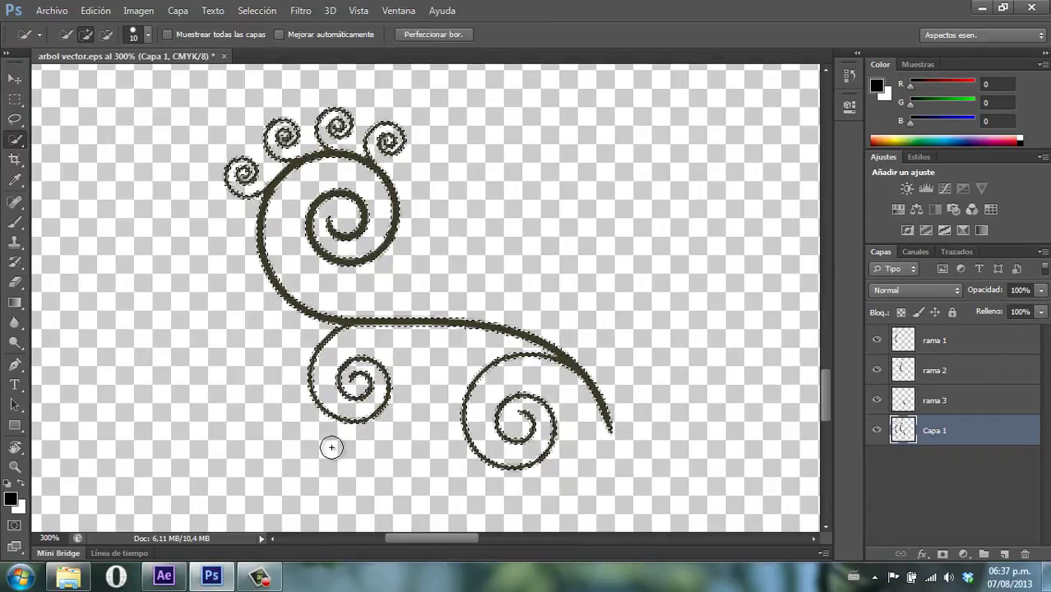
{"action": "key", "text": "z"}
{"action": "left_click_drag", "start_coordinate": [715, 211], "coordinate": [665, 196]}
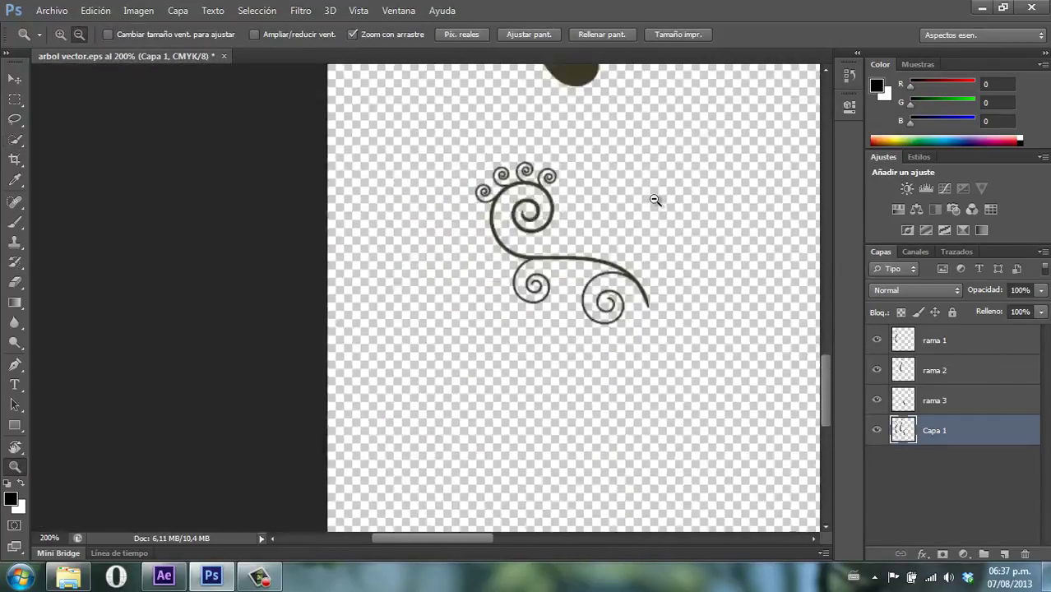
{"action": "left_click_drag", "start_coordinate": [697, 165], "coordinate": [459, 328]}
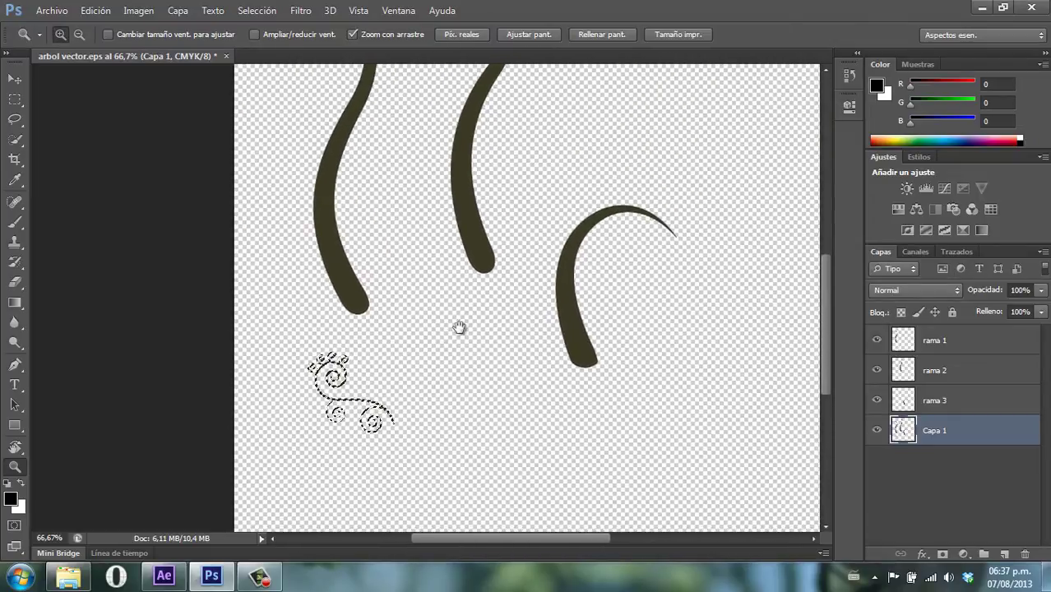
{"action": "left_click_drag", "start_coordinate": [574, 221], "coordinate": [525, 272]}
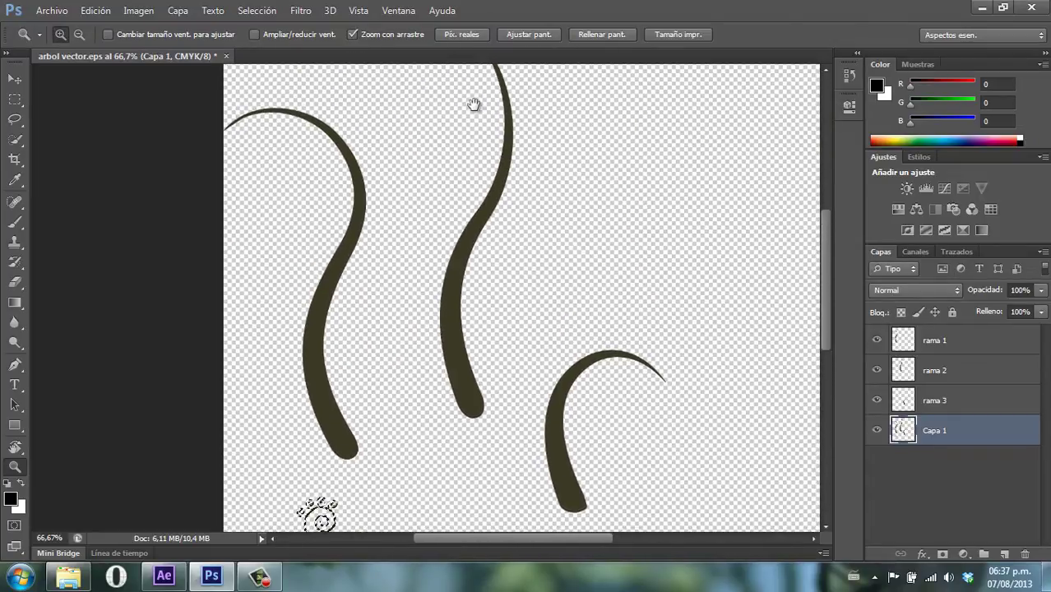
{"action": "mouse_move", "coordinate": [472, 103]}
{"action": "left_mouse_down"}
{"action": "mouse_move", "coordinate": [465, 253]}
{"action": "mouse_move", "coordinate": [476, 39]}
{"action": "left_mouse_up"}
{"action": "left_click_drag", "start_coordinate": [505, 387], "coordinate": [503, 212]}
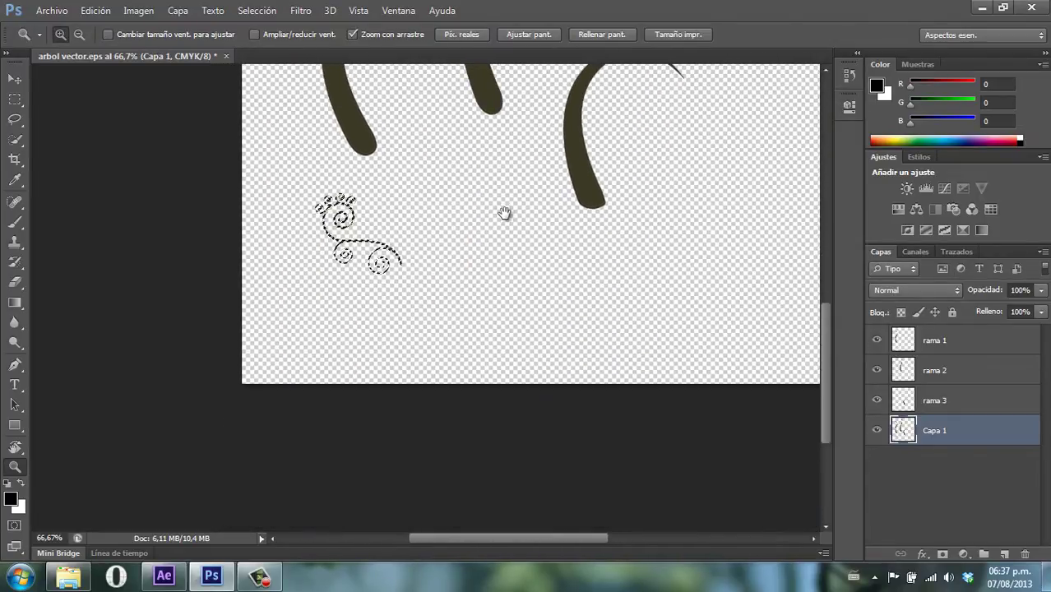
{"action": "mouse_move", "coordinate": [320, 239]}
{"action": "left_mouse_down"}
{"action": "mouse_move", "coordinate": [510, 280]}
{"action": "mouse_move", "coordinate": [449, 351]}
{"action": "left_mouse_up"}
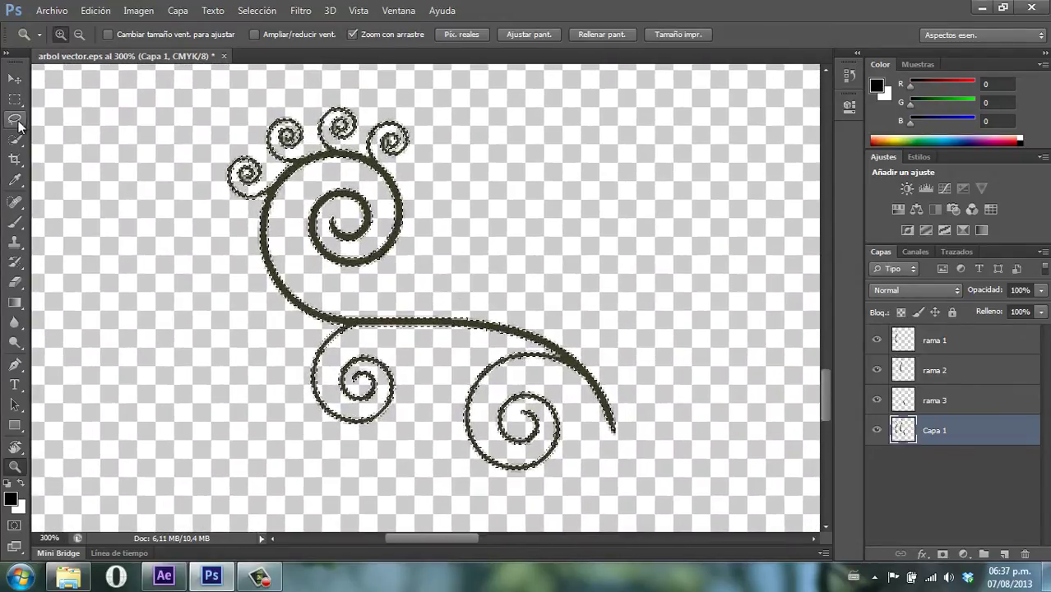
Subtract the small curls and lower swirls from the selection with the Lasso tool
{"action": "left_click_drag", "start_coordinate": [15, 119], "coordinate": [51, 120]}
{"action": "left_click", "coordinate": [51, 120]}
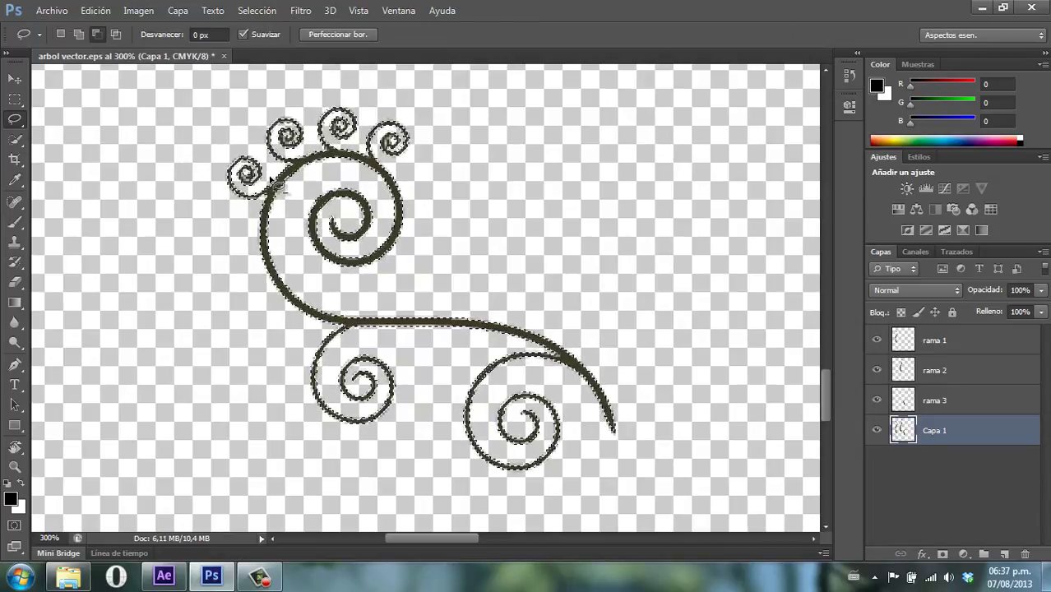
{"action": "left_click_drag", "start_coordinate": [255, 205], "coordinate": [254, 155]}
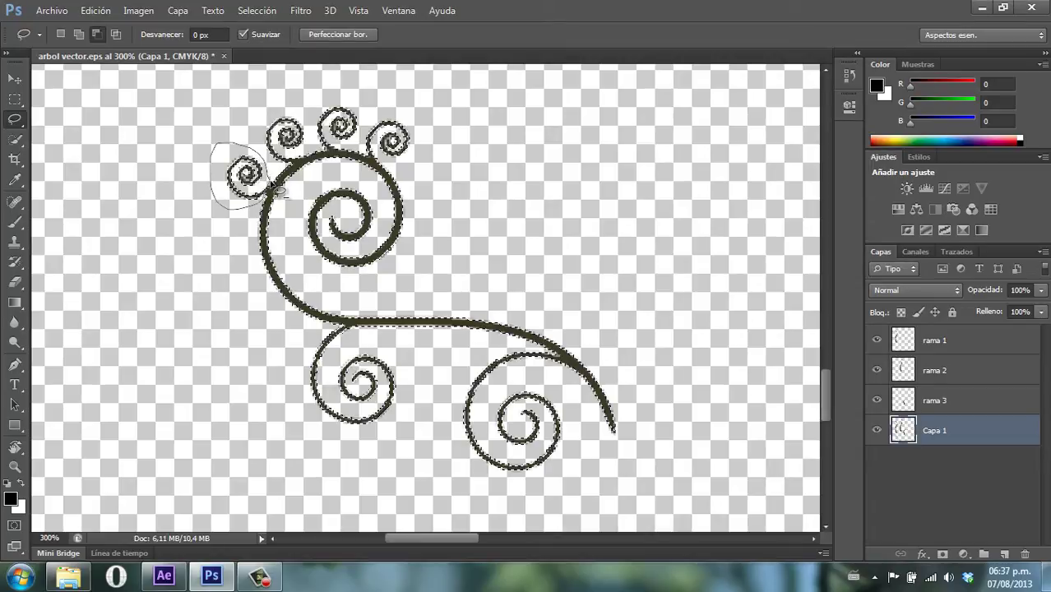
{"action": "mouse_move", "coordinate": [280, 191]}
{"action": "left_mouse_down"}
{"action": "mouse_move", "coordinate": [311, 154]}
{"action": "mouse_move", "coordinate": [318, 163]}
{"action": "left_mouse_up"}
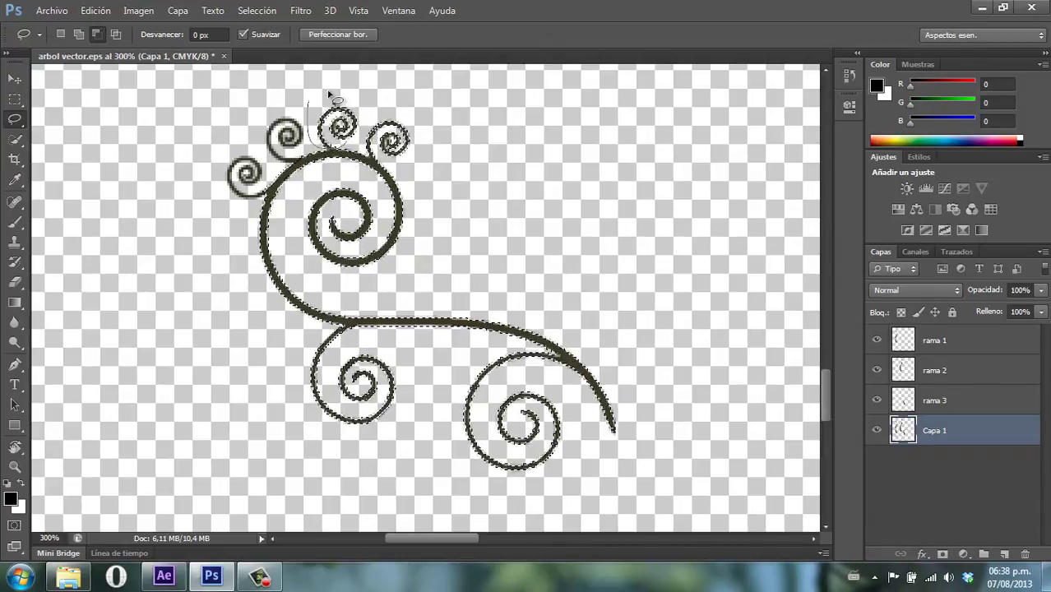
{"action": "left_click_drag", "start_coordinate": [333, 156], "coordinate": [350, 158]}
{"action": "left_click_drag", "start_coordinate": [381, 118], "coordinate": [378, 118]}
{"action": "left_click_drag", "start_coordinate": [366, 331], "coordinate": [383, 425]}
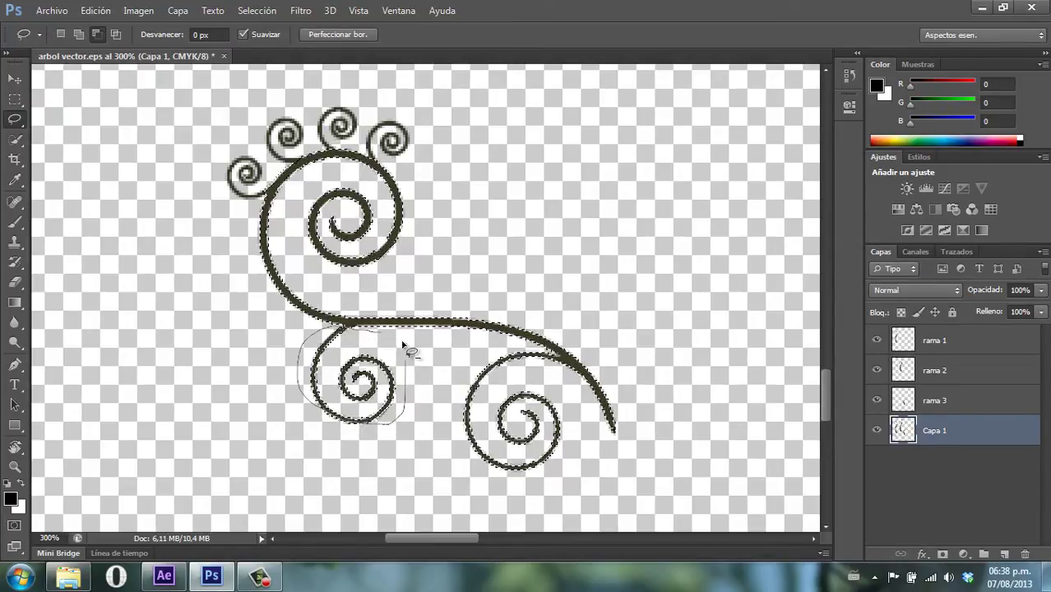
{"action": "left_click_drag", "start_coordinate": [383, 425], "coordinate": [375, 336]}
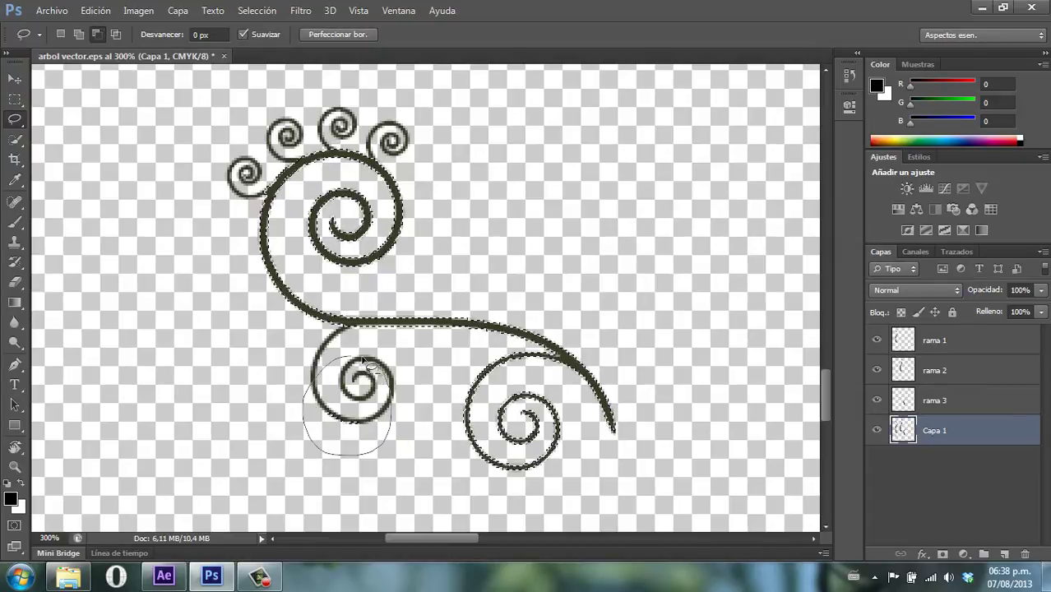
{"action": "left_click_drag", "start_coordinate": [320, 454], "coordinate": [350, 356]}
{"action": "mouse_move", "coordinate": [543, 362]}
{"action": "left_mouse_down"}
{"action": "mouse_move", "coordinate": [489, 486]}
{"action": "mouse_move", "coordinate": [576, 371]}
{"action": "mouse_move", "coordinate": [510, 350]}
{"action": "left_mouse_up"}
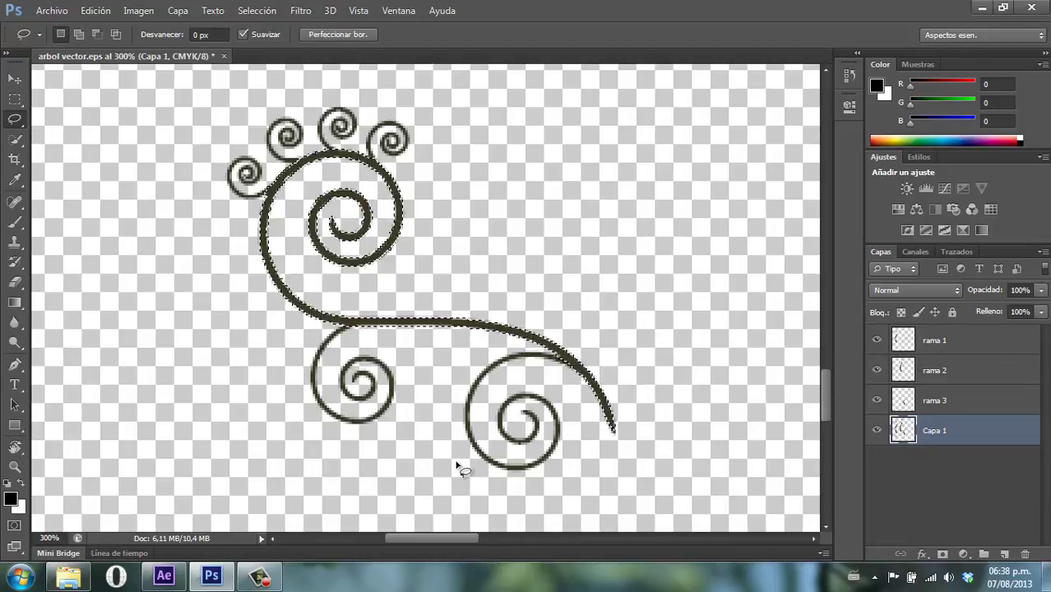
Copy the trimmed spiral to a new layer named brote 1, then select Capa 1
{"action": "key", "text": "ctrl+j"}
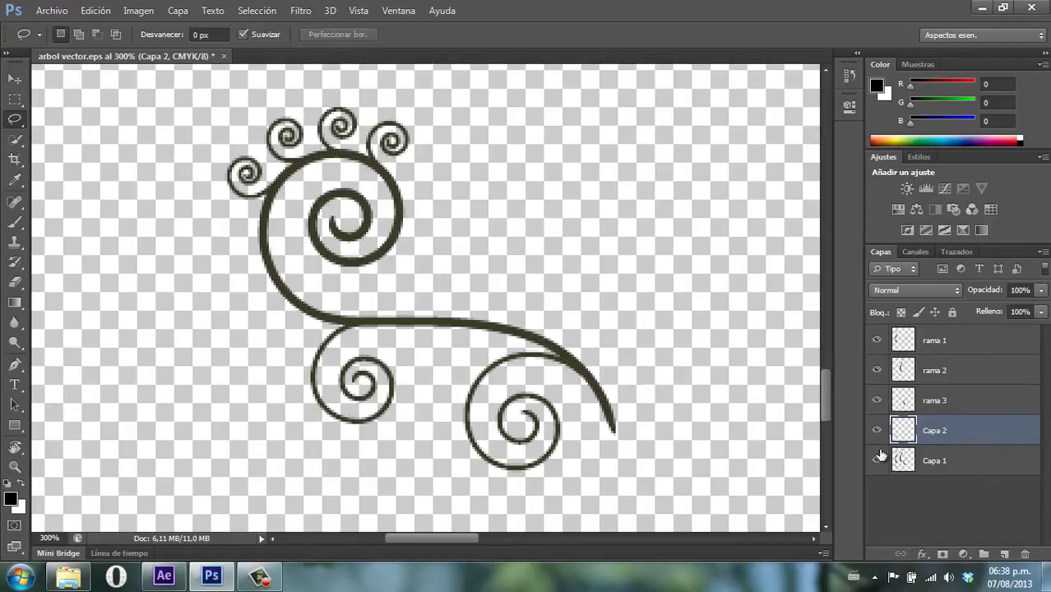
{"action": "double_click", "coordinate": [938, 433]}
{"action": "type", "text": "brote 1"}
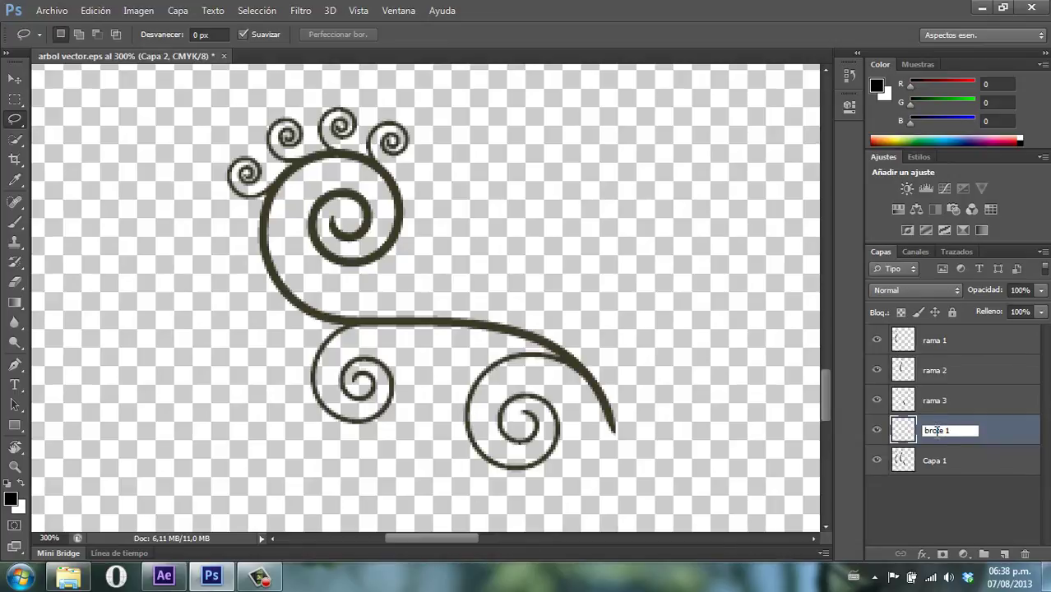
{"action": "key", "text": "Return"}
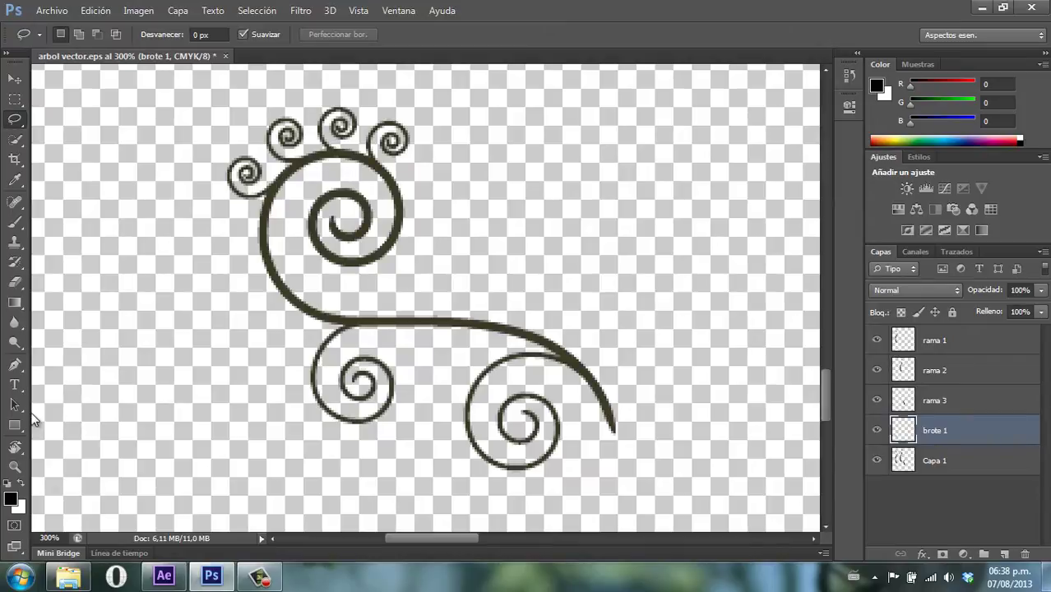
{"action": "left_click", "coordinate": [15, 466]}
{"action": "left_click", "coordinate": [422, 258], "text": "alt"}
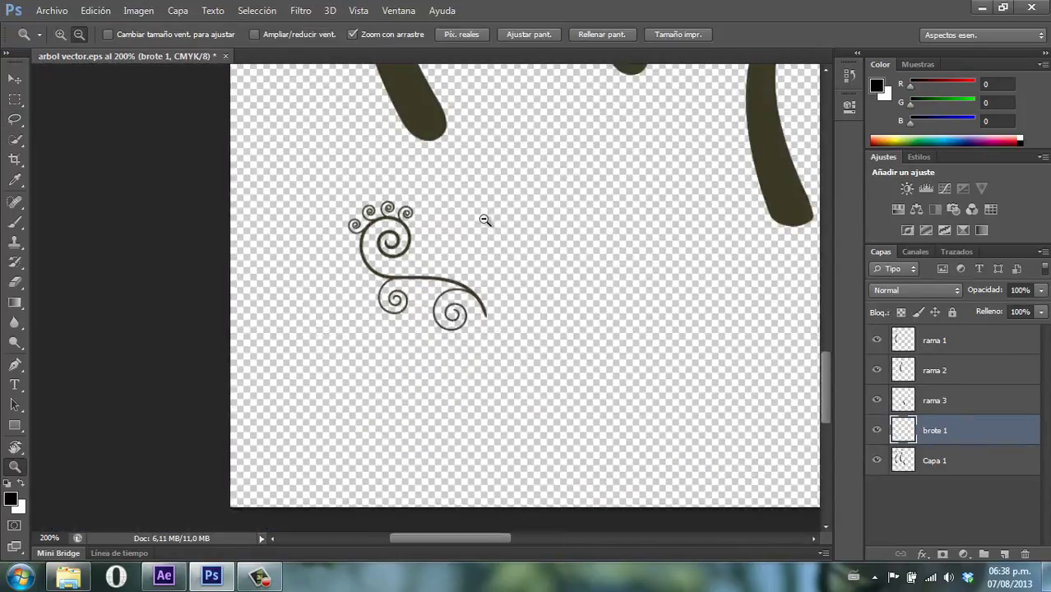
{"action": "left_click", "coordinate": [485, 220], "text": "alt"}
{"action": "left_click_drag", "start_coordinate": [623, 220], "coordinate": [441, 367]}
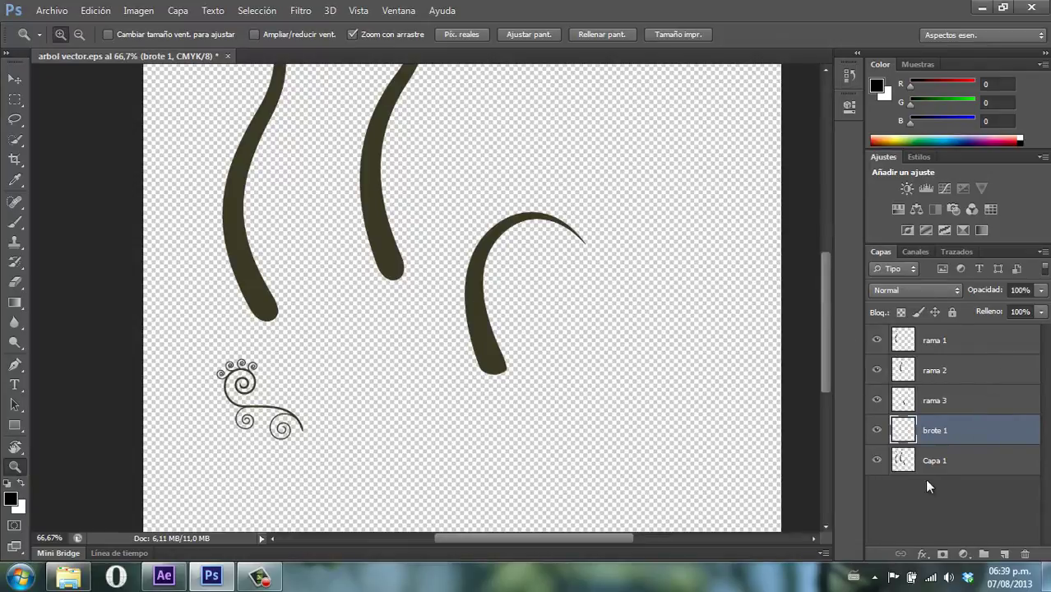
{"action": "left_click", "coordinate": [938, 462]}
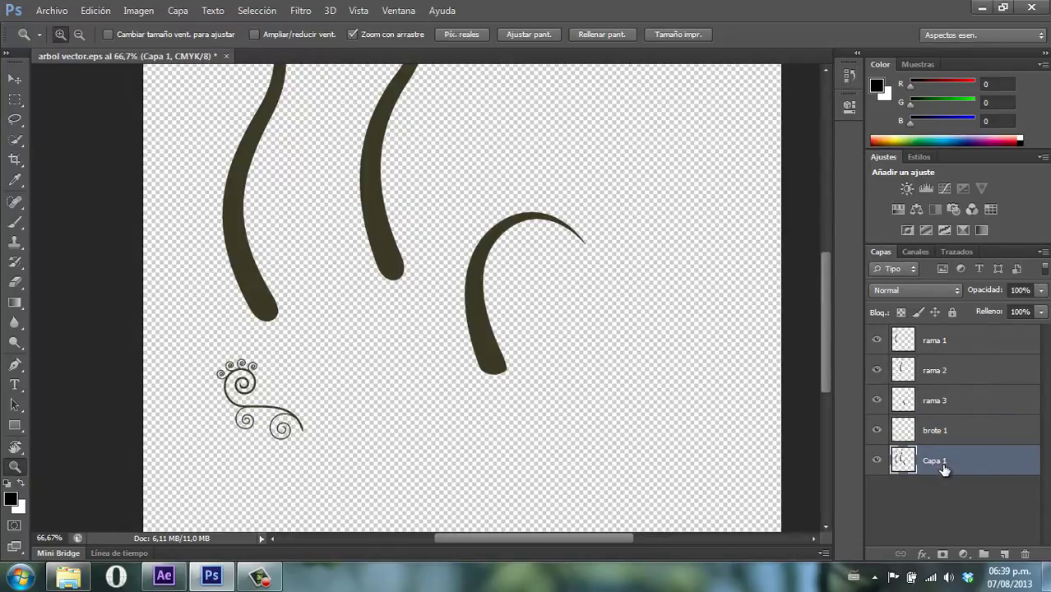
Delete the Capa 1 layer and zoom out to see the whole canvas
{"action": "key", "text": "Delete"}
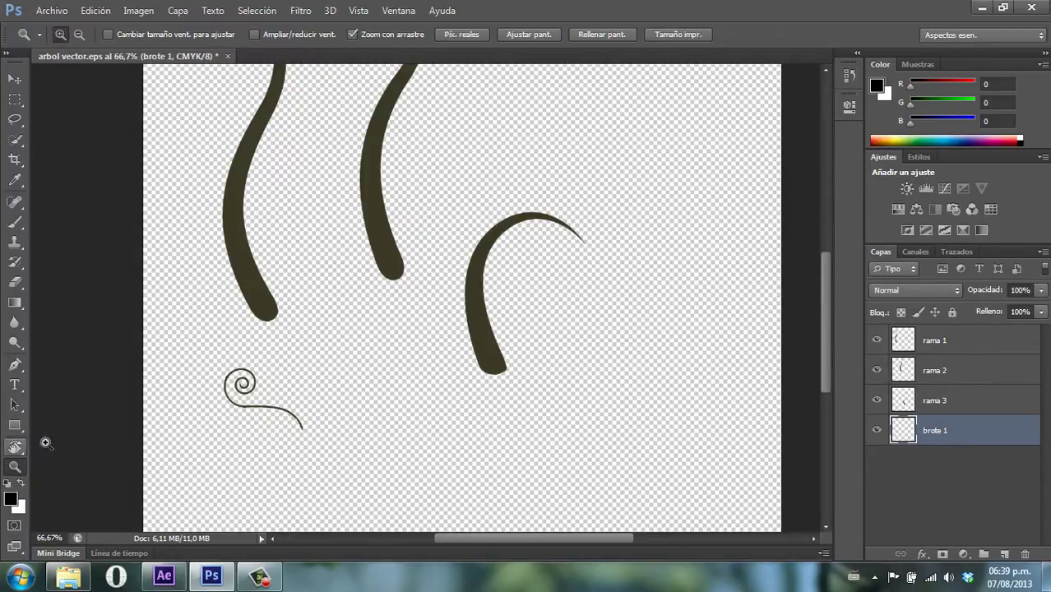
{"action": "scroll", "coordinate": [231, 319], "scroll_direction": "down", "scroll_amount": 1}
{"action": "scroll", "coordinate": [314, 251], "scroll_direction": "up", "scroll_amount": 2, "text": "alt"}
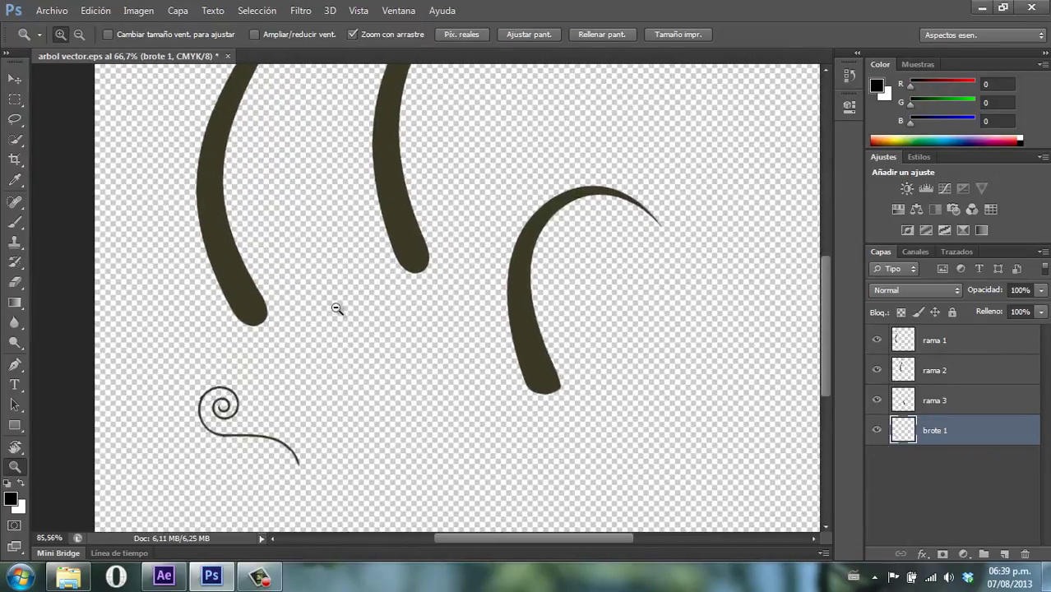
{"action": "key", "text": "super"}
{"action": "key", "text": "super"}
{"action": "left_click", "coordinate": [314, 416], "text": "alt"}
{"action": "left_click", "coordinate": [481, 251], "text": "alt"}
{"action": "left_click_drag", "start_coordinate": [504, 200], "coordinate": [499, 251]}
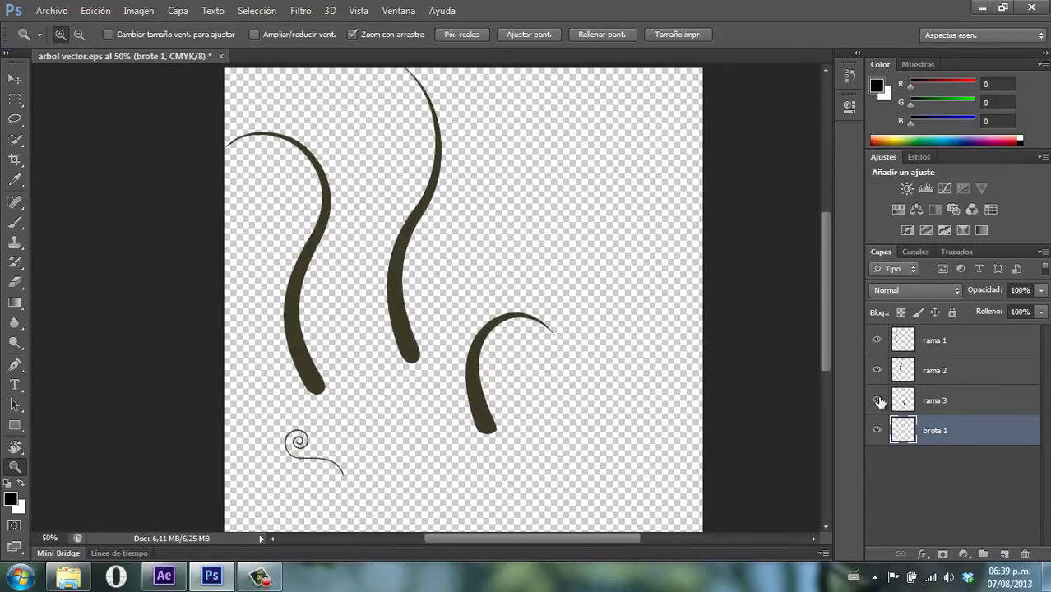
Hide and re-show rama 1, rama 2, rama 3 and brote 1 to check each layer
{"action": "left_click", "coordinate": [877, 400]}
{"action": "left_click", "coordinate": [876, 370]}
{"action": "left_click", "coordinate": [877, 340]}
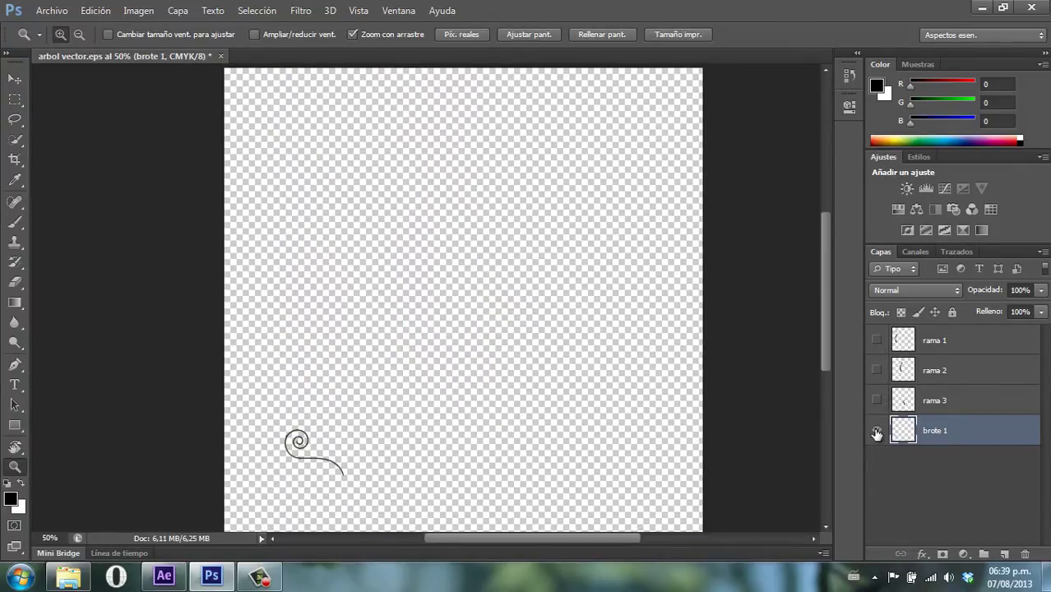
{"action": "left_click", "coordinate": [876, 431]}
{"action": "left_click", "coordinate": [877, 340]}
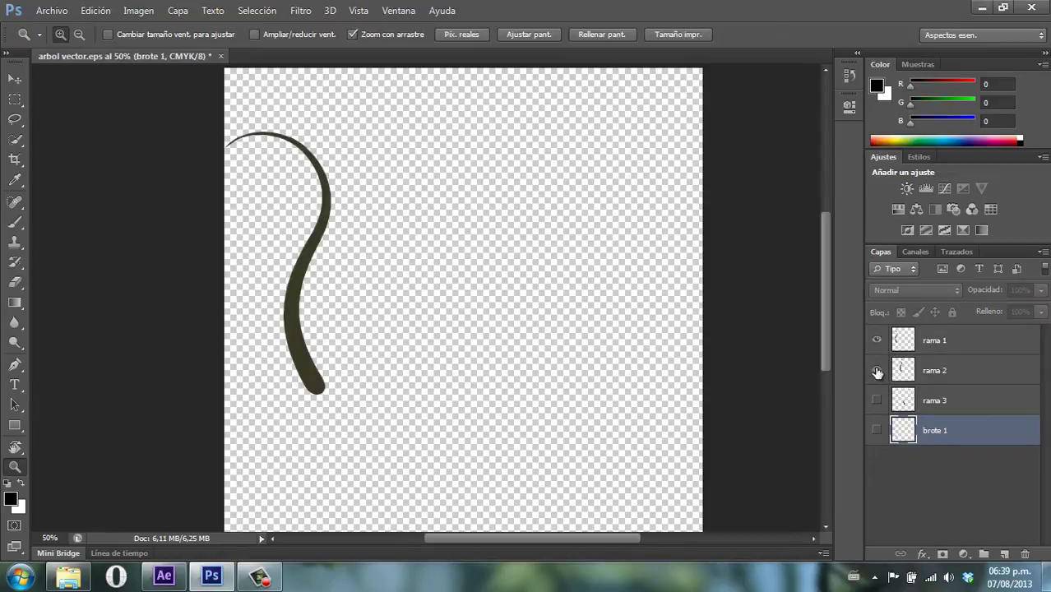
{"action": "left_click", "coordinate": [877, 371]}
{"action": "left_click", "coordinate": [876, 400]}
{"action": "left_click", "coordinate": [877, 430]}
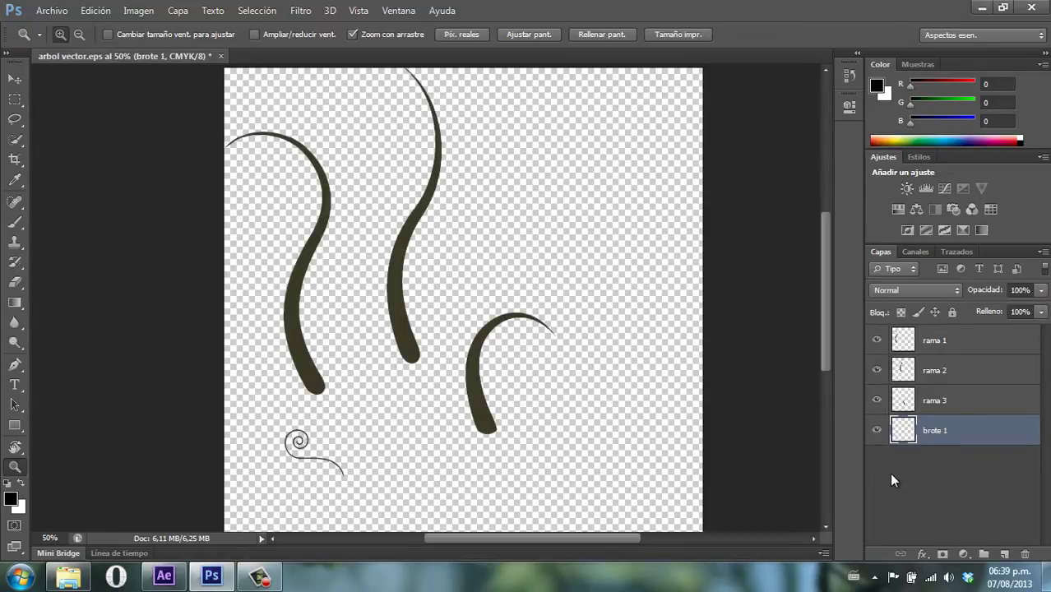
{"action": "left_click", "coordinate": [48, 12]}
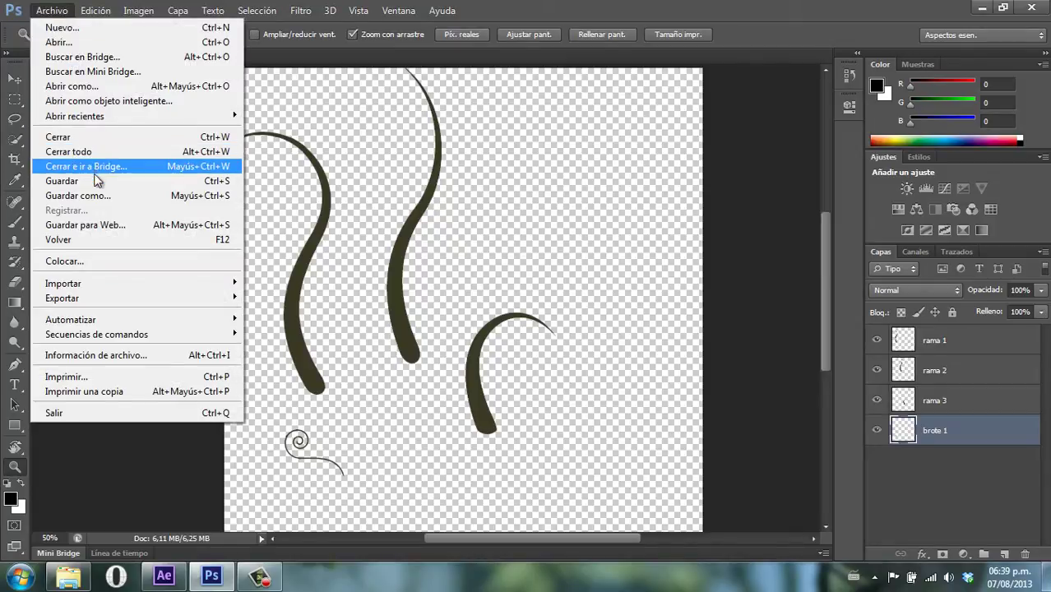
Save as arbol vectores para animar.psd with layers on drive J:, accepting maximum compatibility
{"action": "left_click", "coordinate": [97, 196]}
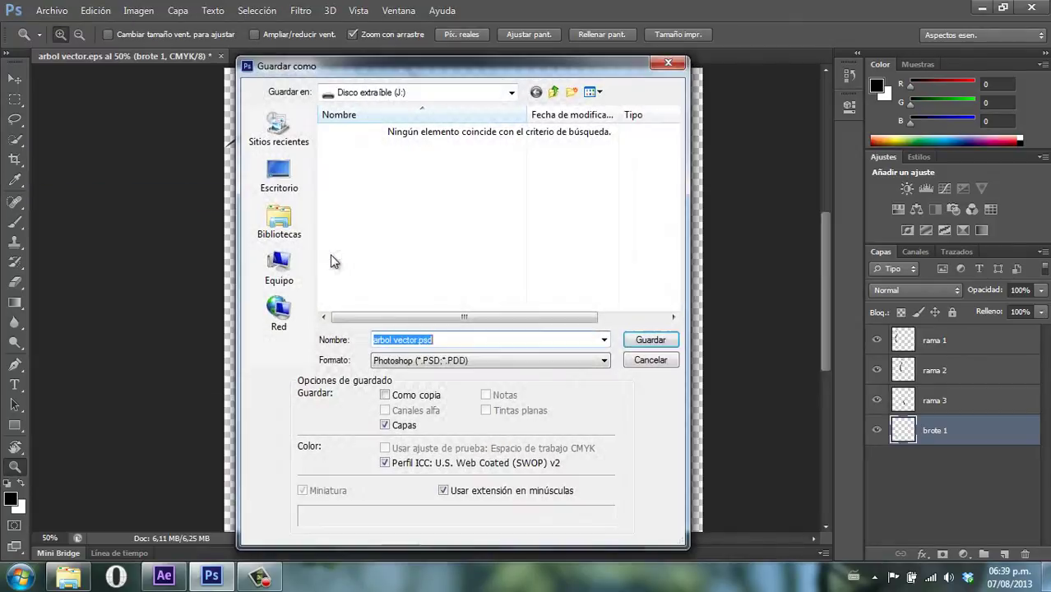
{"action": "left_click", "coordinate": [279, 264]}
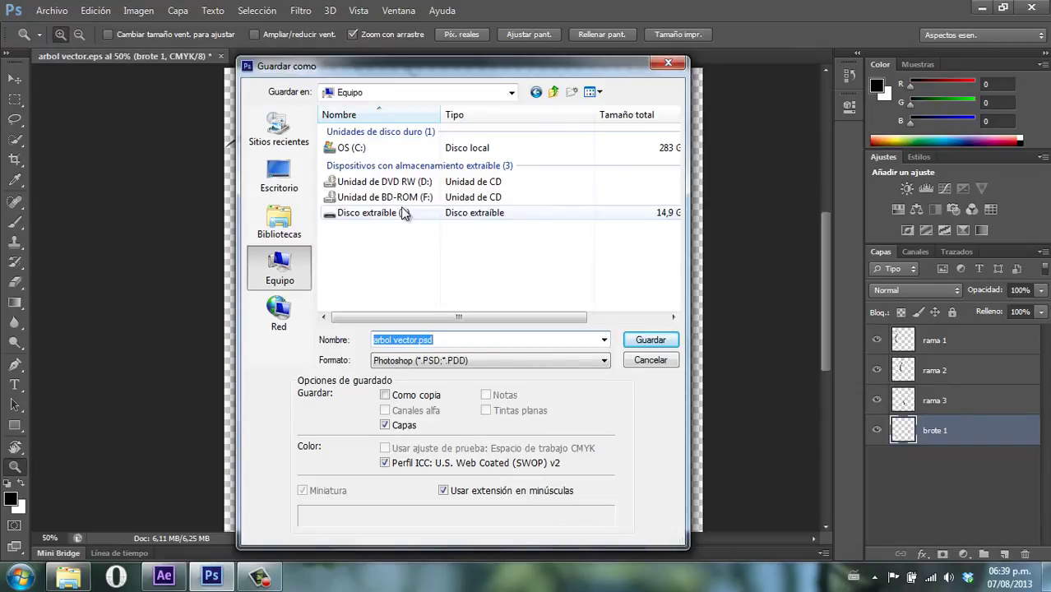
{"action": "double_click", "coordinate": [401, 211]}
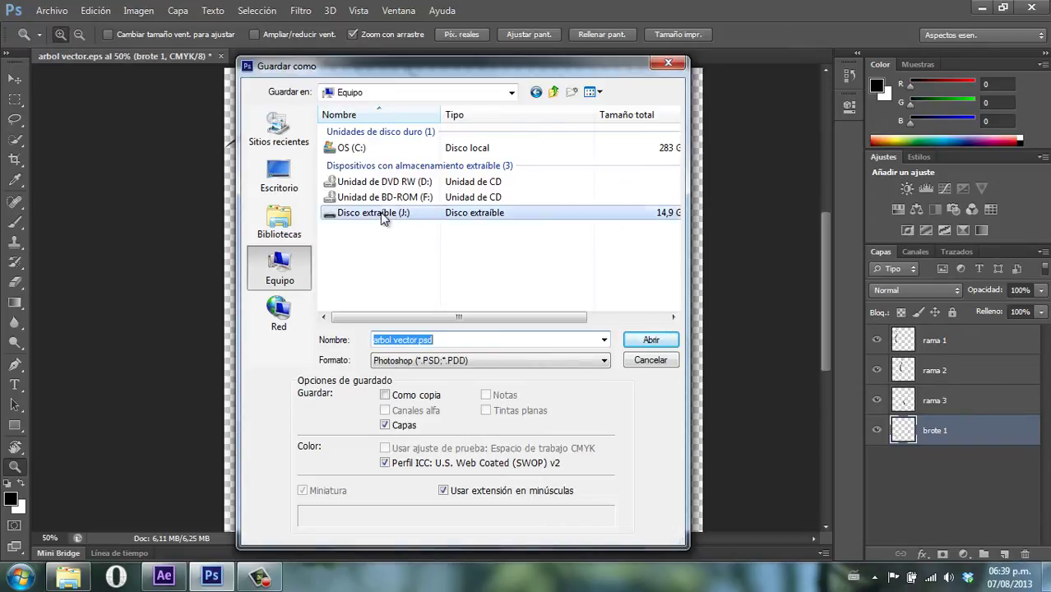
{"action": "triple_click", "coordinate": [436, 340]}
{"action": "left_click", "coordinate": [414, 342]}
{"action": "type", "text": "es para animar"}
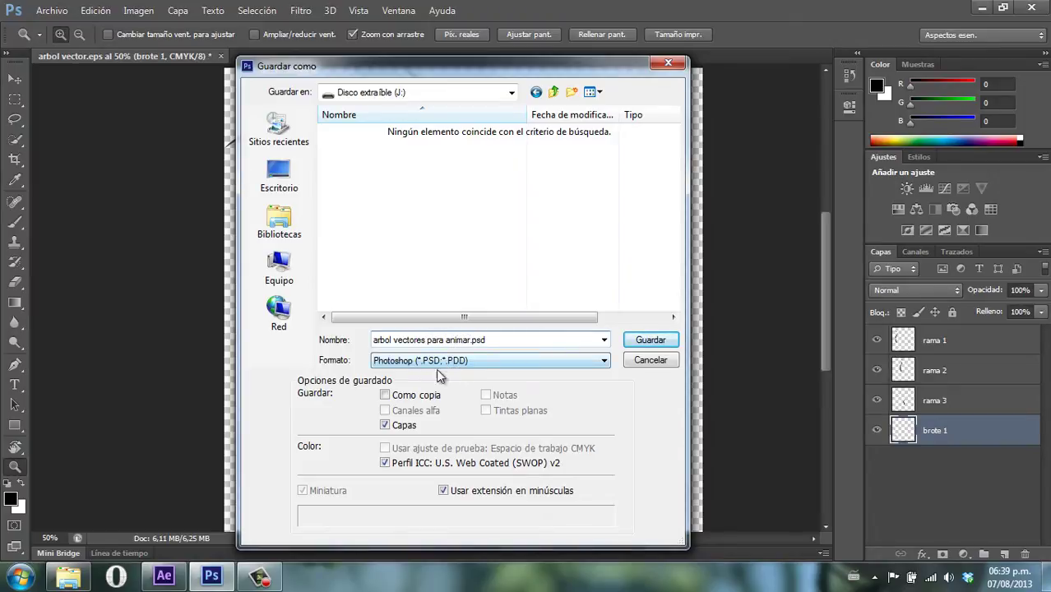
{"action": "left_click", "coordinate": [637, 341]}
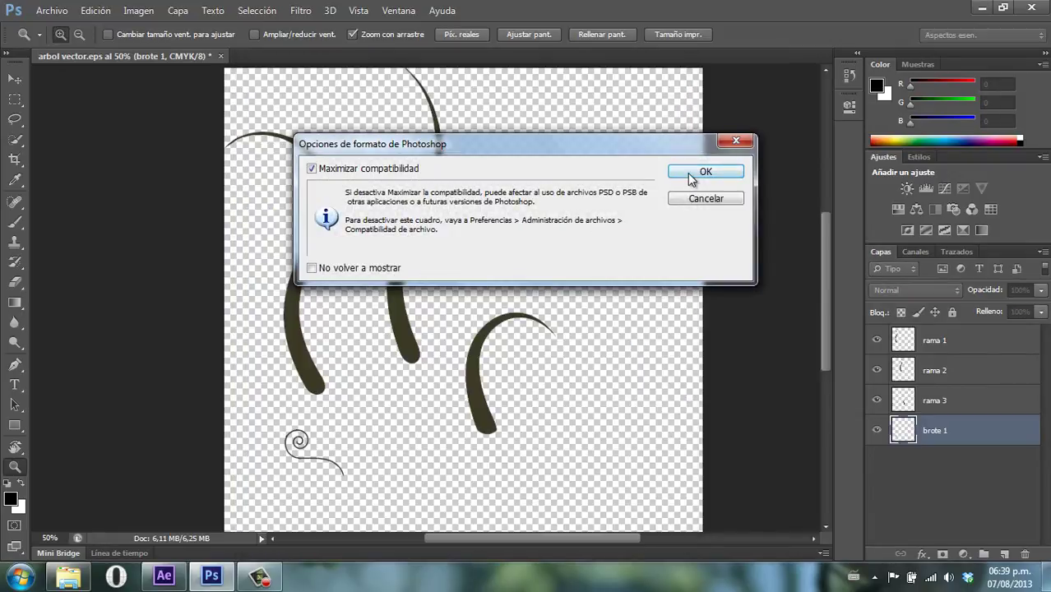
{"action": "left_click", "coordinate": [688, 173]}
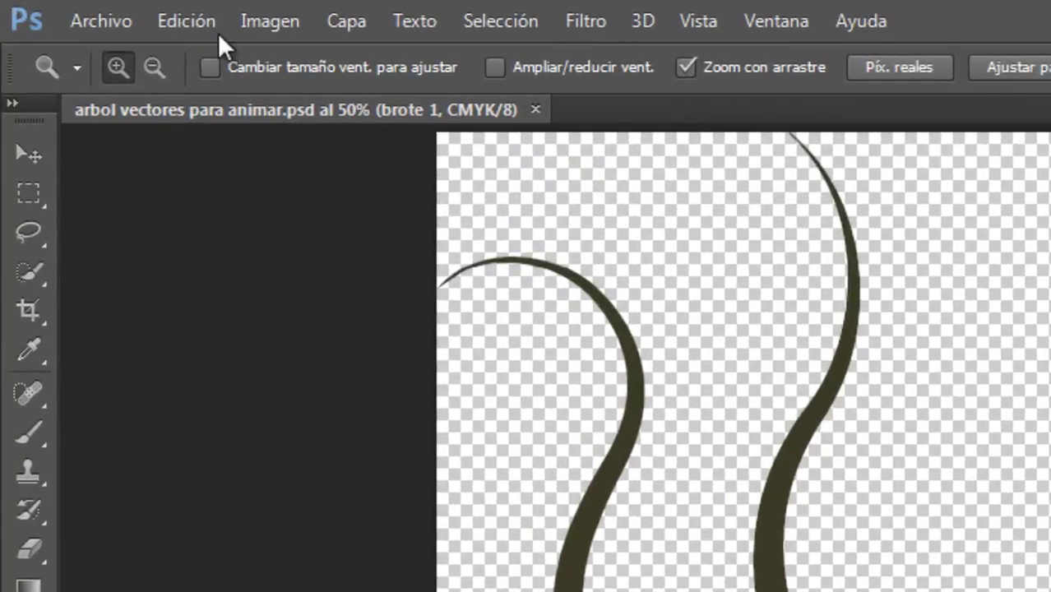
Convert the image mode to RGB Color, choosing not to merge layers
{"action": "left_click", "coordinate": [241, 23]}
{"action": "mouse_move", "coordinate": [301, 58]}
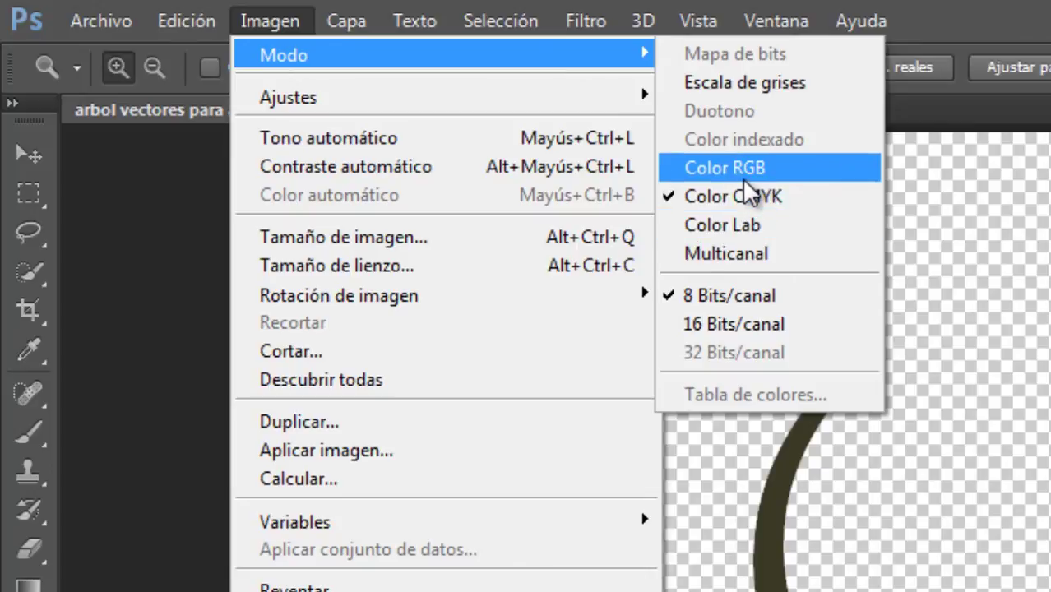
{"action": "left_click", "coordinate": [743, 173]}
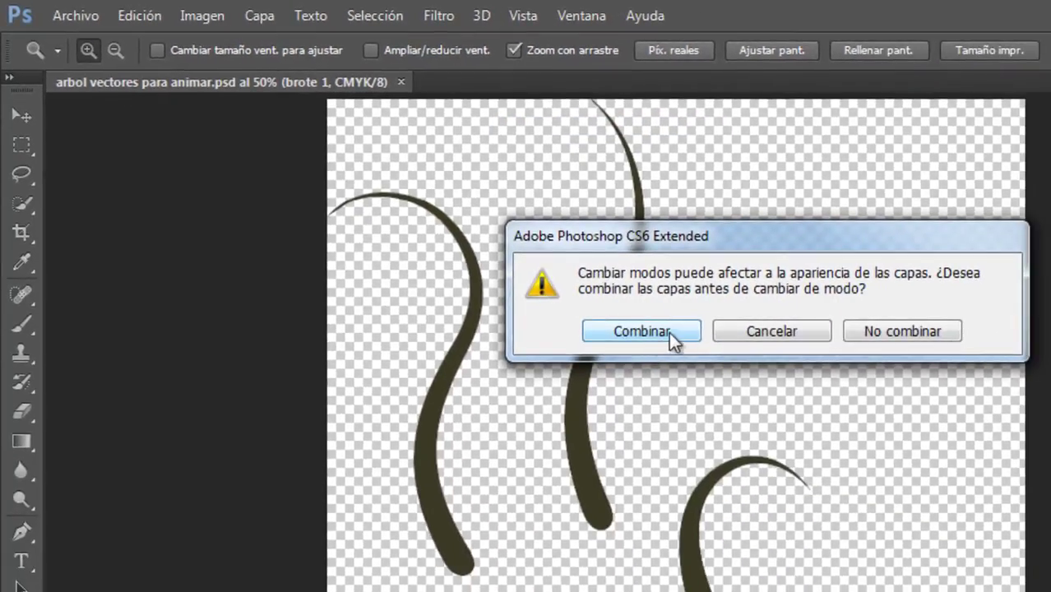
{"action": "left_click", "coordinate": [876, 333]}
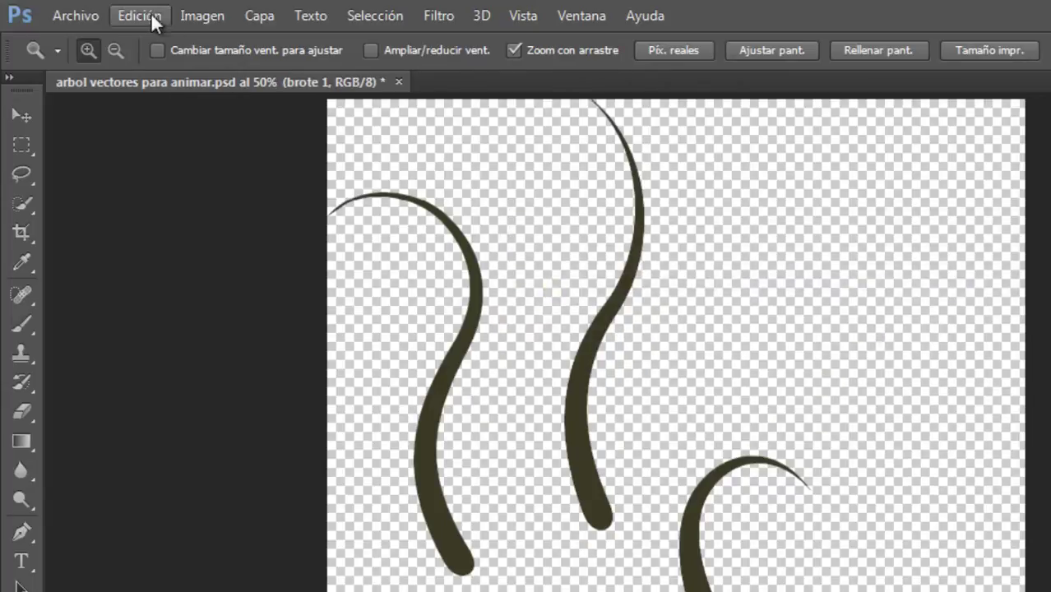
Save the RGB document and close it
{"action": "left_click", "coordinate": [76, 15]}
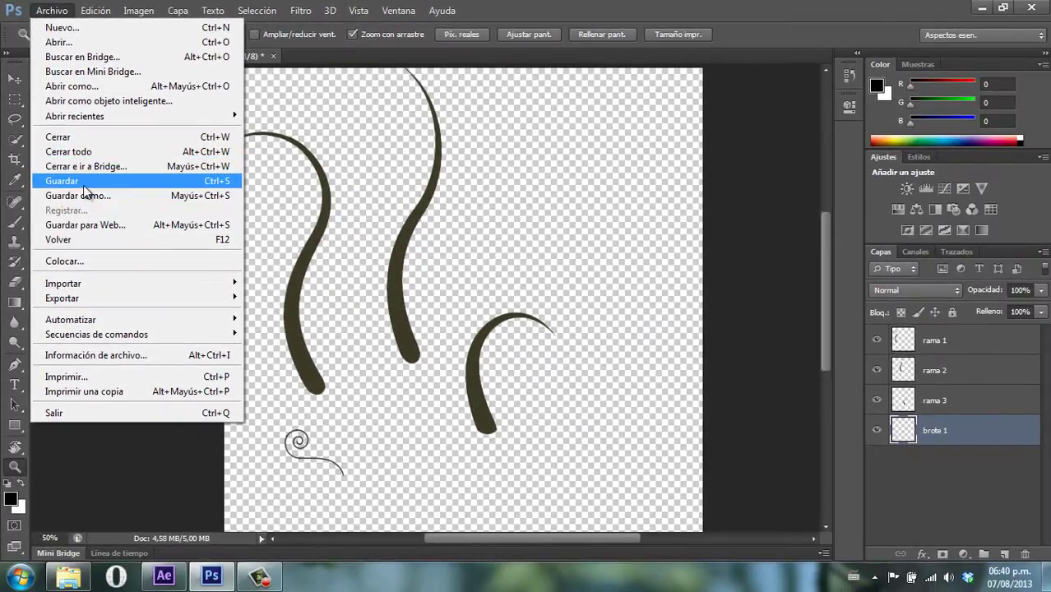
{"action": "left_click", "coordinate": [82, 181]}
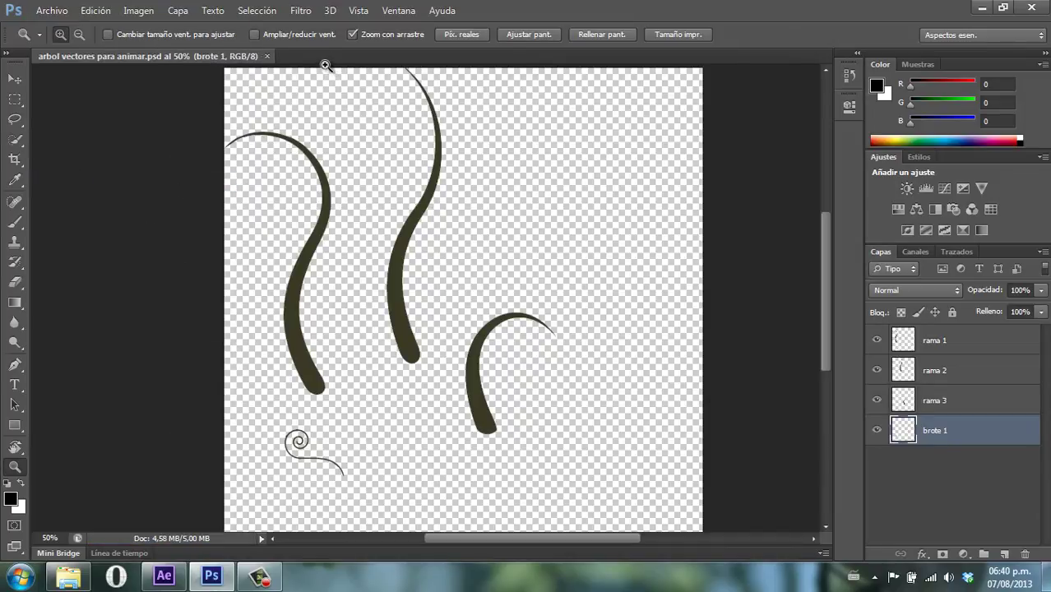
{"action": "left_click", "coordinate": [1033, 7]}
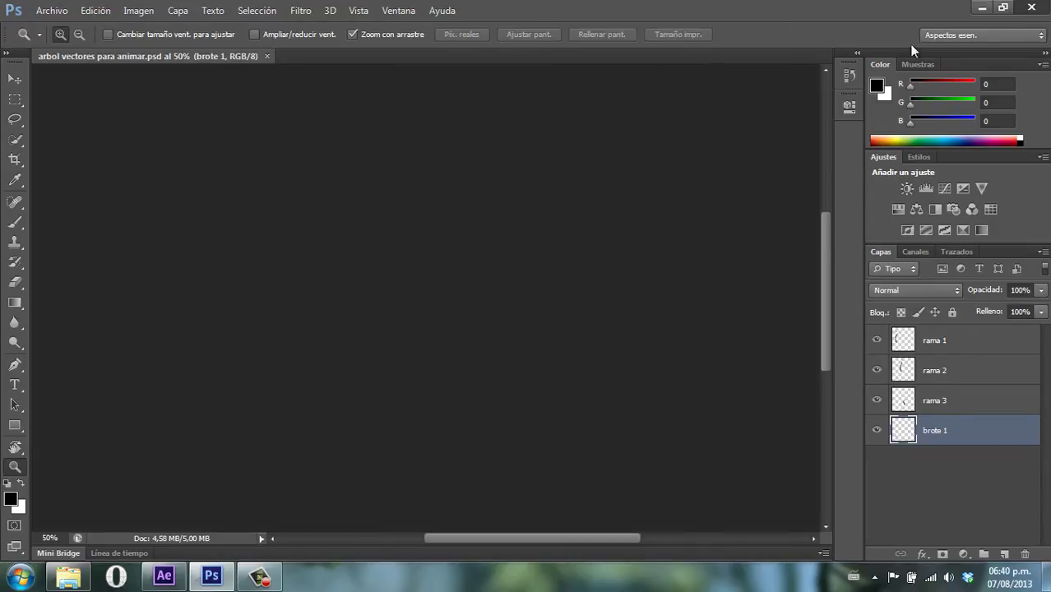
Import arbol vectores para animar.psd from drive J: as a Composición with editable layer styles
{"action": "left_click", "coordinate": [148, 578]}
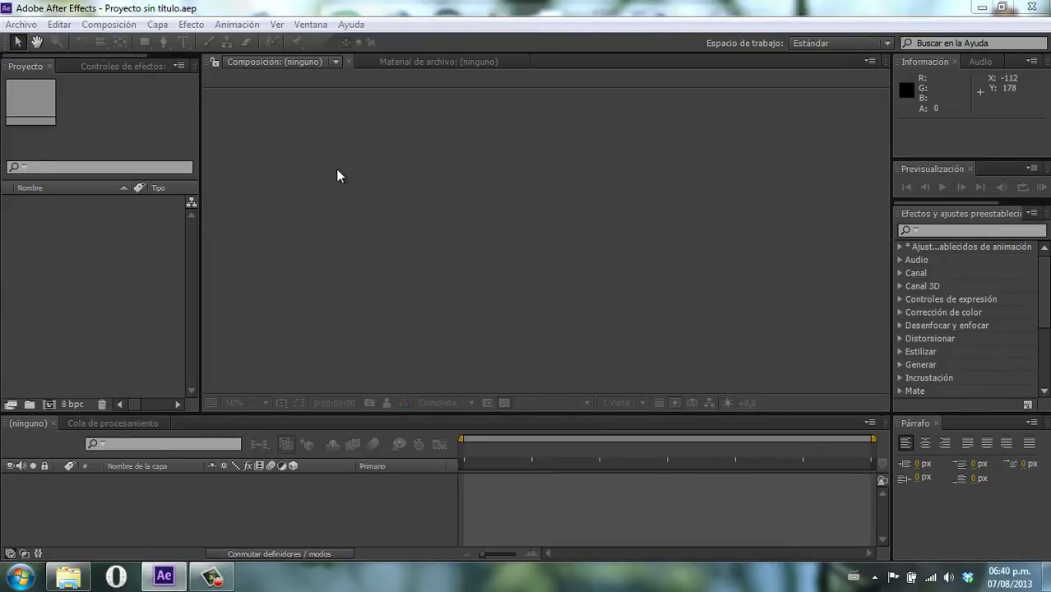
{"action": "key", "text": "ctrl+i"}
{"action": "left_click", "coordinate": [45, 247]}
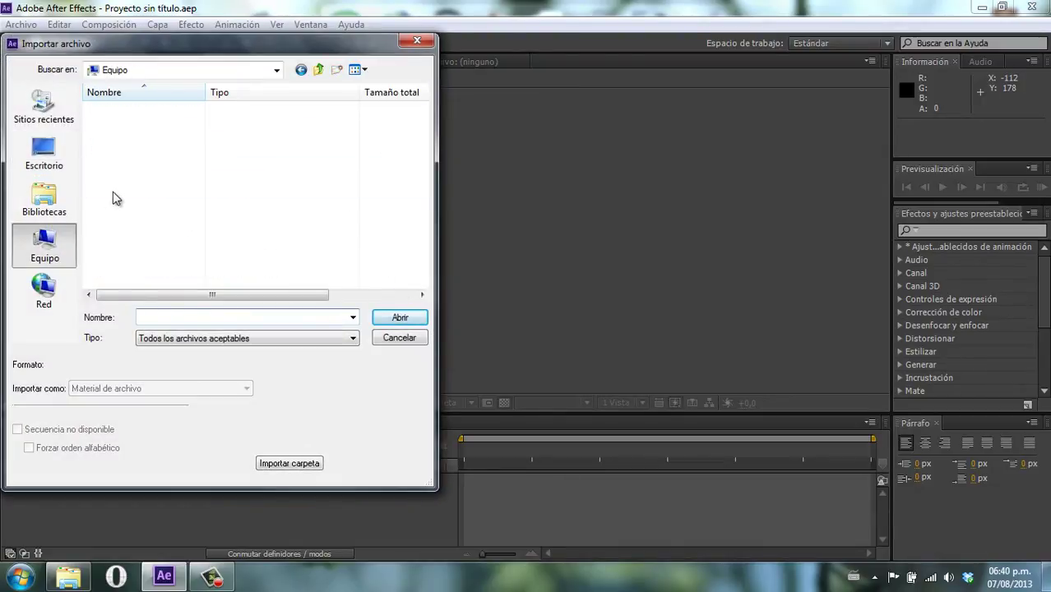
{"action": "double_click", "coordinate": [120, 191]}
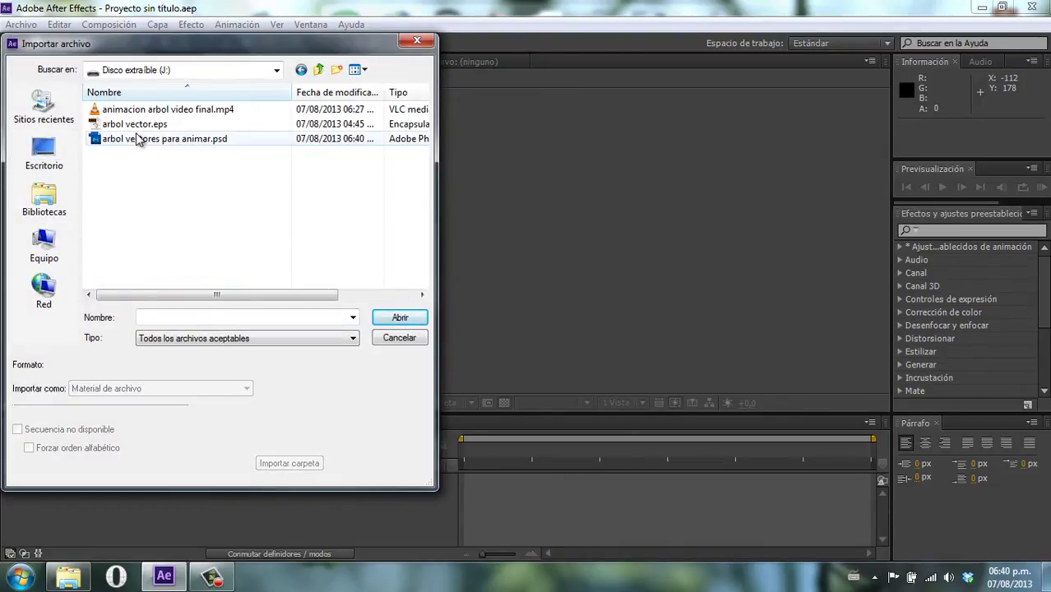
{"action": "left_click", "coordinate": [136, 142]}
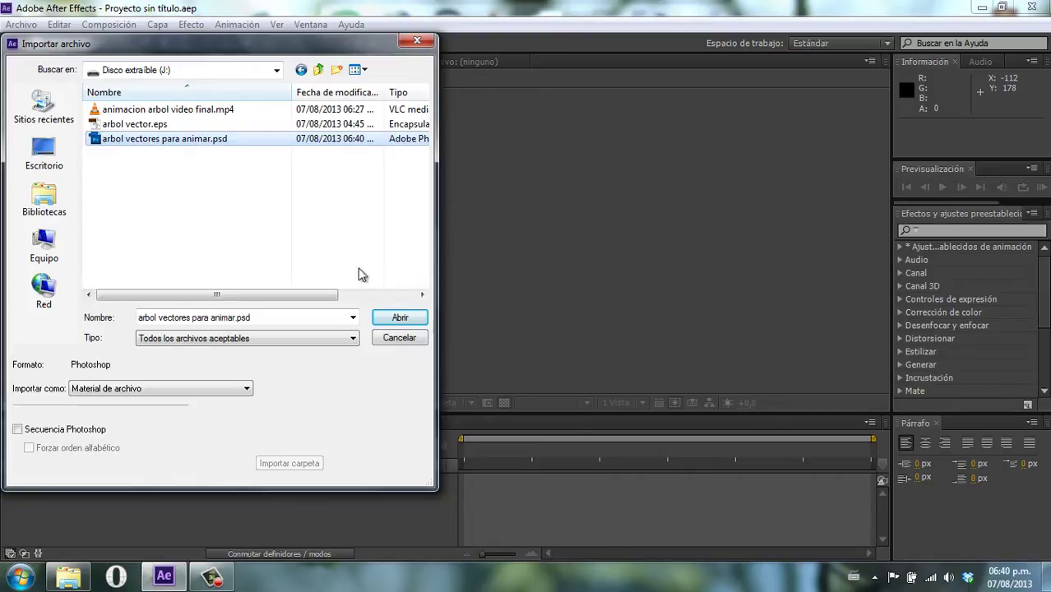
{"action": "left_click", "coordinate": [115, 392]}
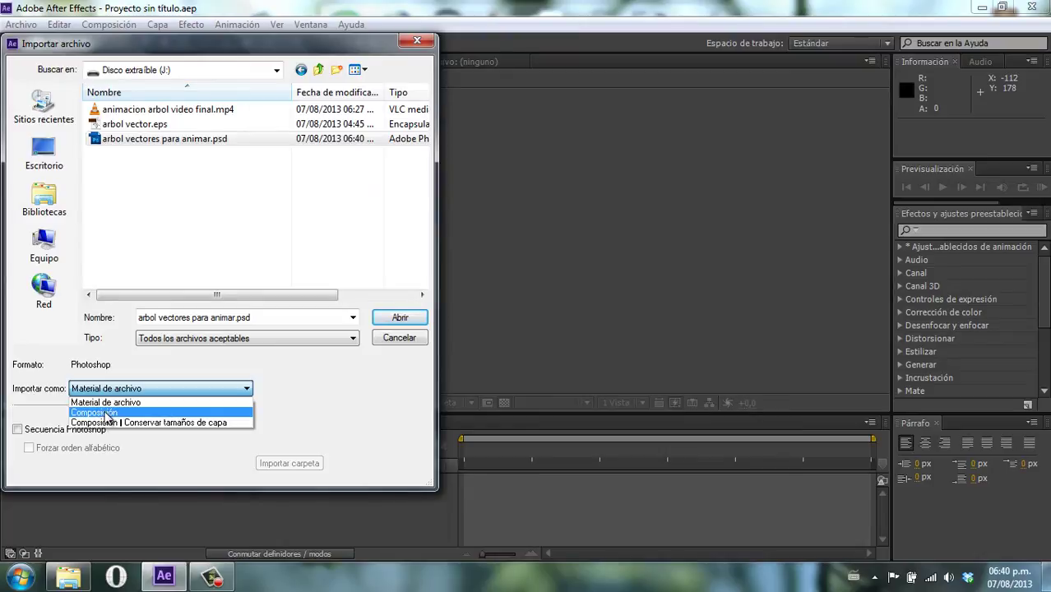
{"action": "left_click", "coordinate": [105, 414]}
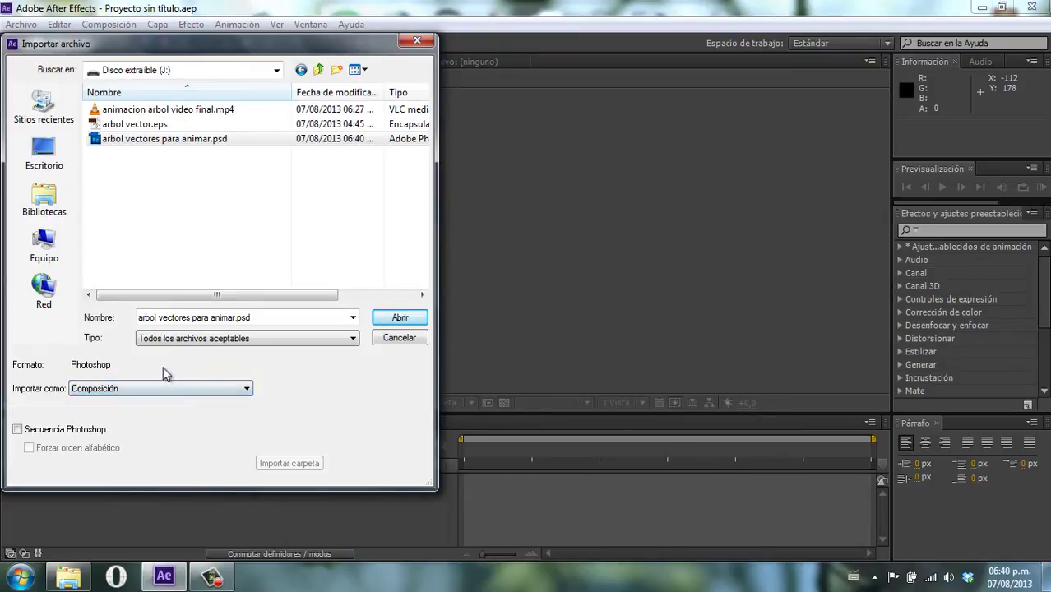
{"action": "left_click", "coordinate": [401, 317]}
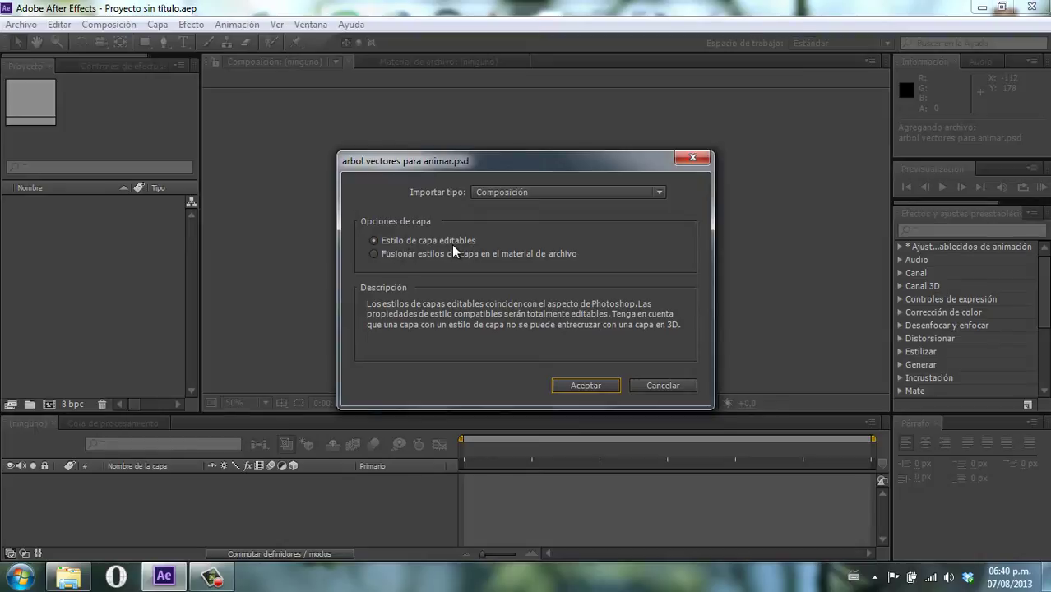
{"action": "left_click", "coordinate": [371, 252]}
{"action": "left_click", "coordinate": [371, 239]}
{"action": "left_click", "coordinate": [584, 387]}
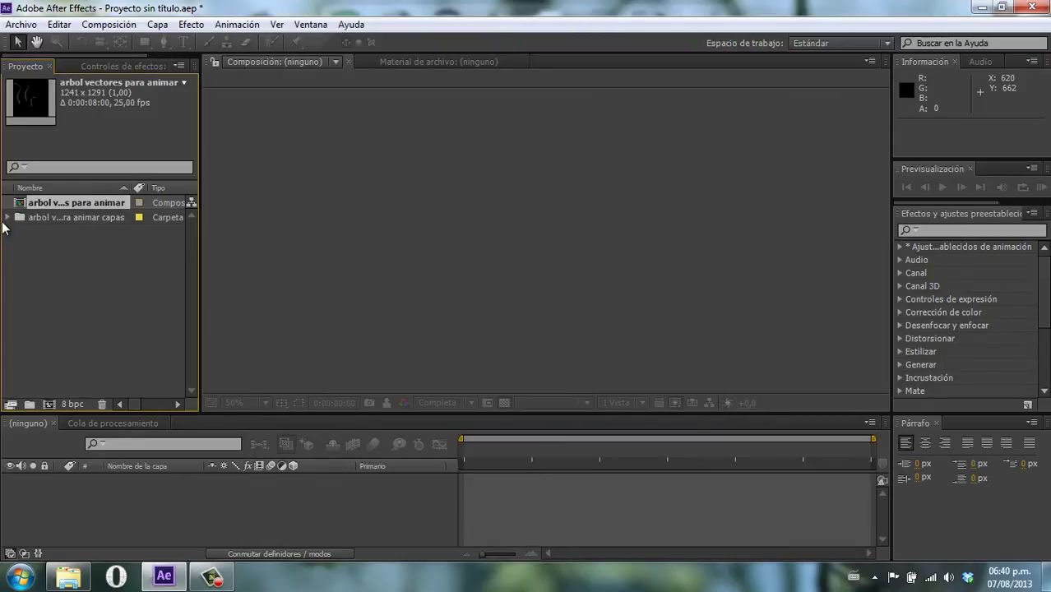
Expand the imported layers folder and check brote 1, rama 1, rama 2 and rama 3
{"action": "left_click", "coordinate": [8, 217]}
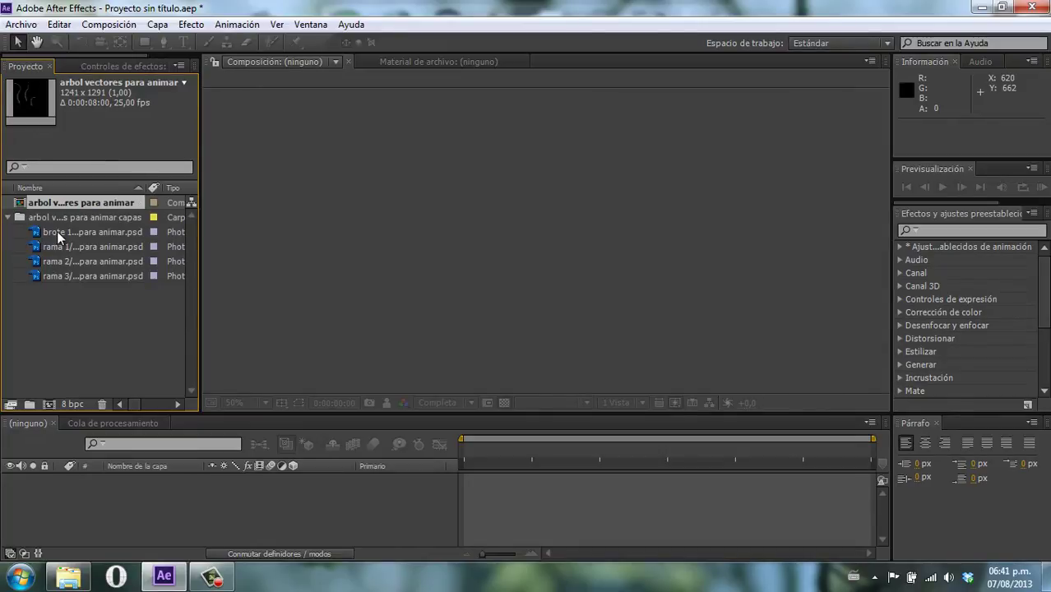
{"action": "left_click", "coordinate": [57, 234]}
{"action": "left_click", "coordinate": [59, 249]}
{"action": "left_click", "coordinate": [62, 264]}
{"action": "left_click", "coordinate": [66, 278]}
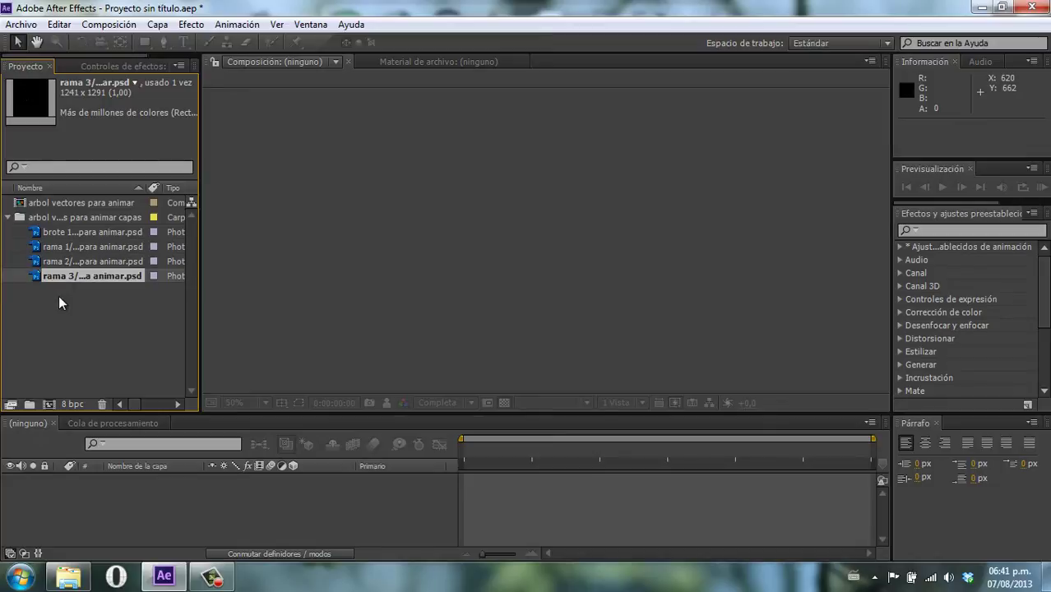
{"action": "left_click", "coordinate": [59, 304]}
Create composition 'final' with the PAL D1/DV widescreen square-pixel preset (1050×576), 25 fps, 0:00:08:00
{"action": "left_click", "coordinate": [115, 25]}
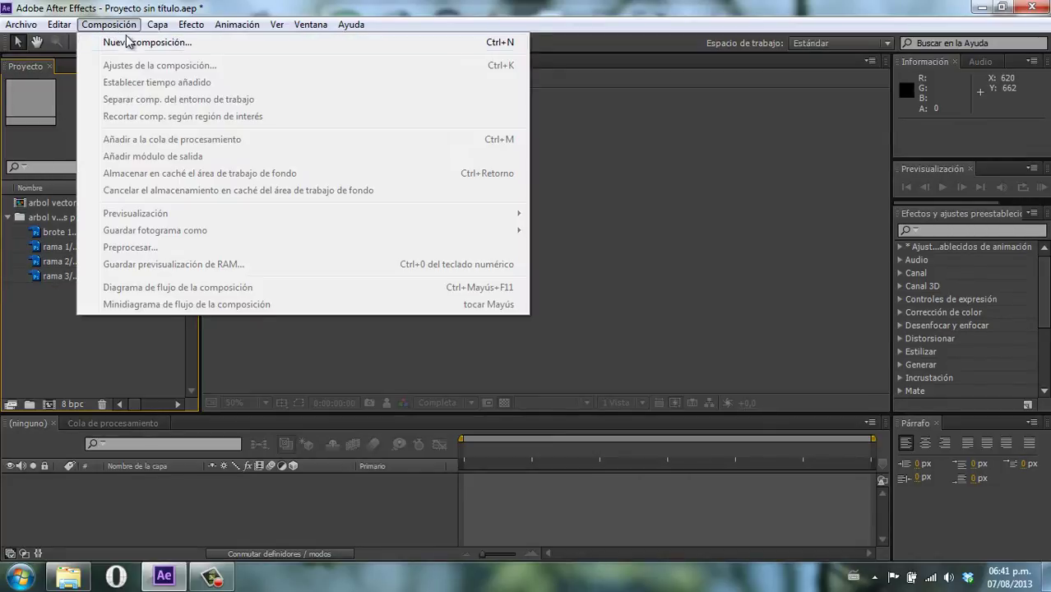
{"action": "left_click", "coordinate": [129, 41]}
{"action": "type", "text": "final"}
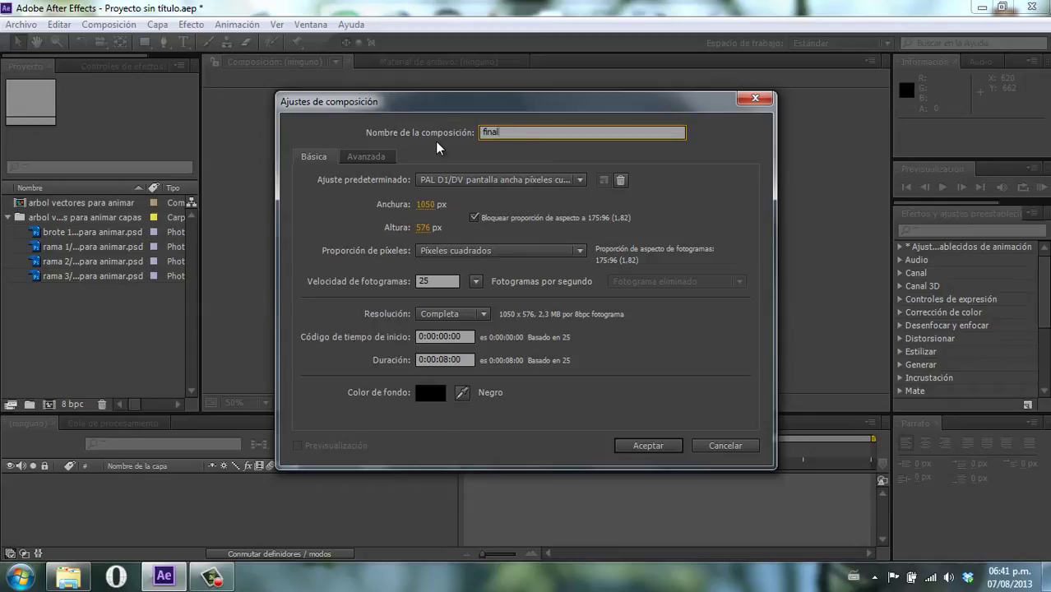
{"action": "left_click", "coordinate": [470, 180]}
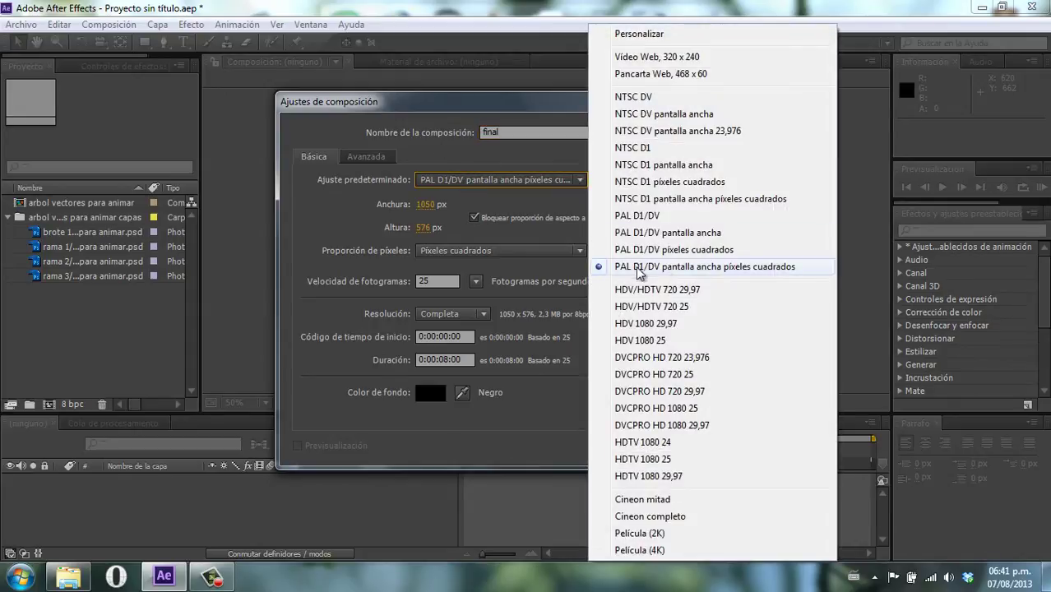
{"action": "left_click", "coordinate": [722, 268]}
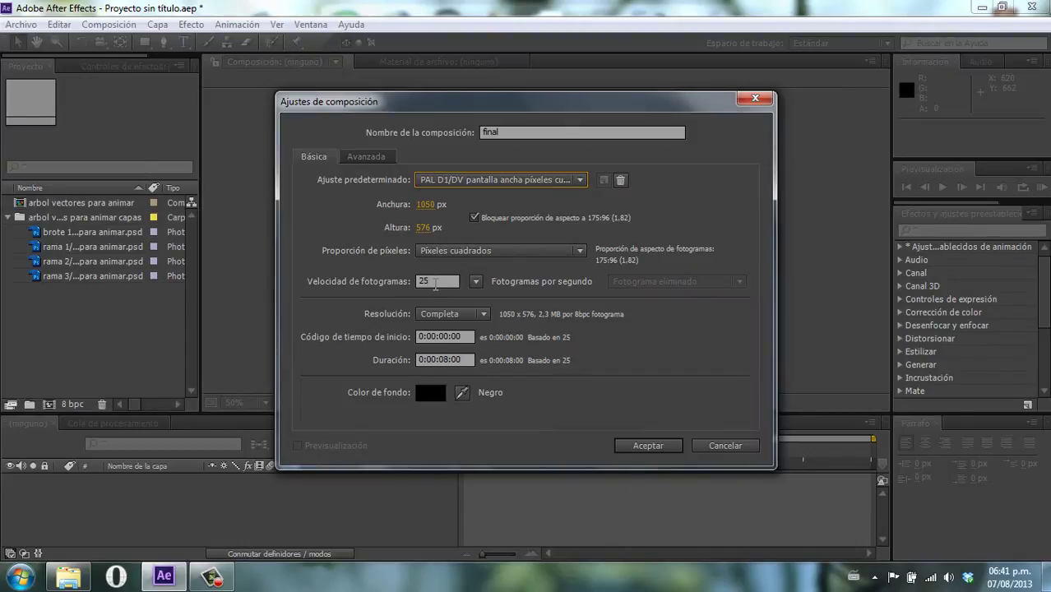
{"action": "double_click", "coordinate": [436, 283]}
{"action": "left_click", "coordinate": [448, 358]}
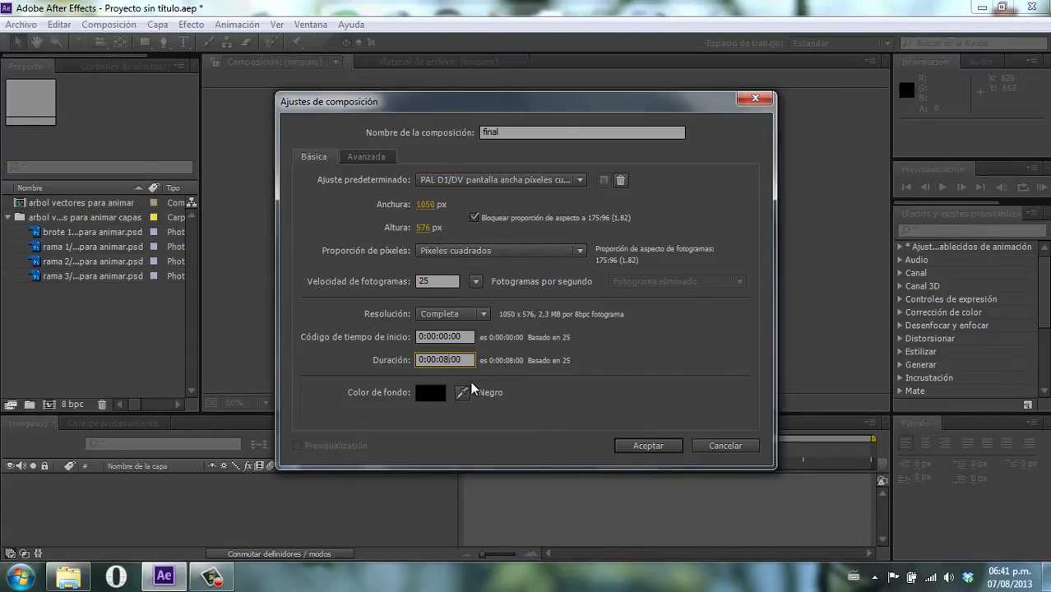
{"action": "left_click", "coordinate": [648, 445]}
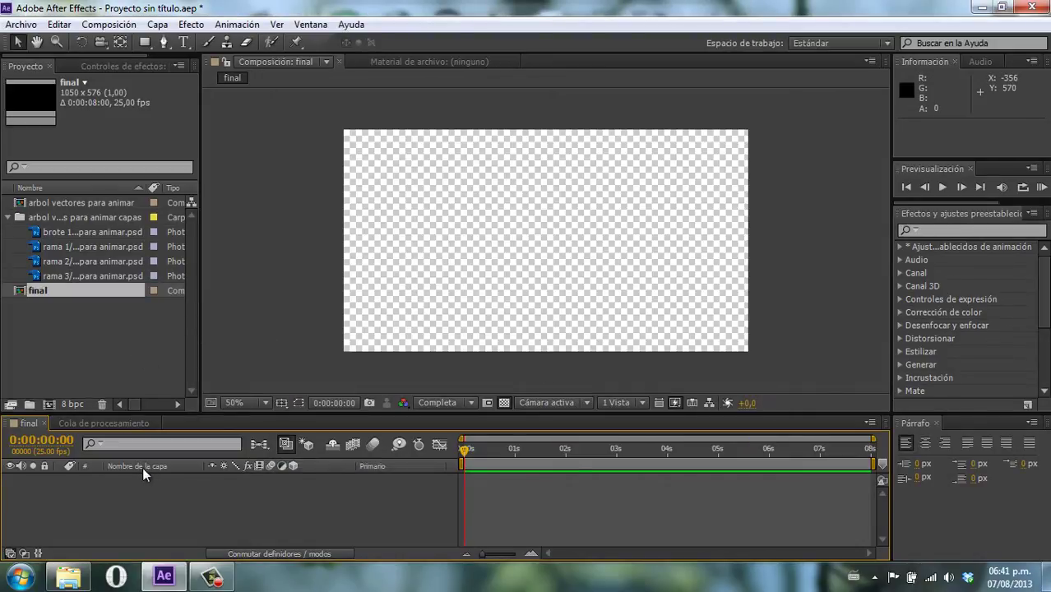
Drag the rama 1 footage from the Project panel into the final composition
{"action": "left_click", "coordinate": [65, 275]}
{"action": "left_click", "coordinate": [81, 248]}
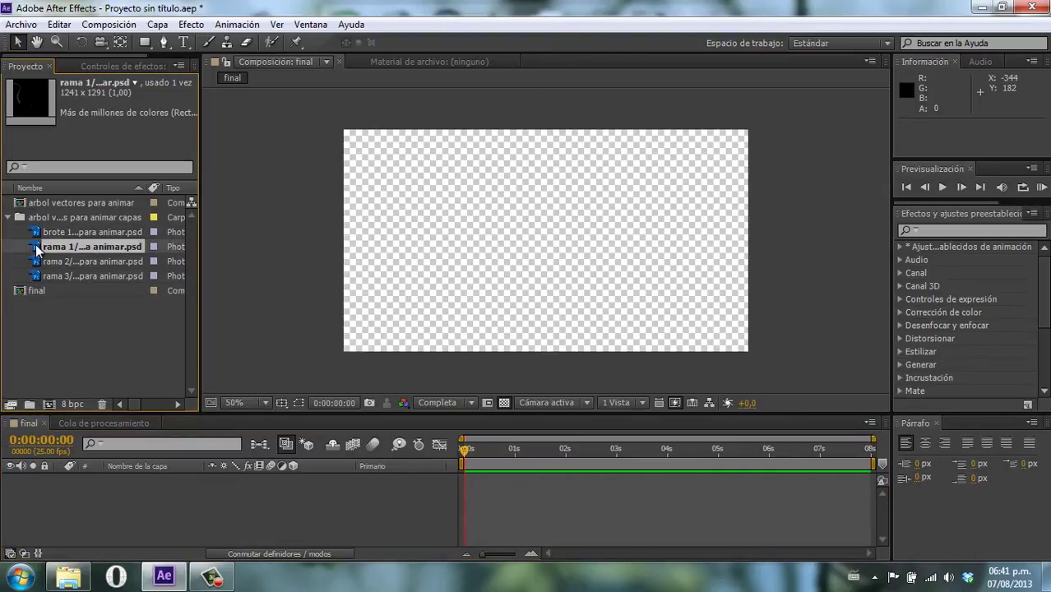
{"action": "mouse_move", "coordinate": [36, 251]}
{"action": "left_mouse_down"}
{"action": "mouse_move", "coordinate": [514, 280]}
{"action": "mouse_move", "coordinate": [649, 248]}
{"action": "left_mouse_up"}
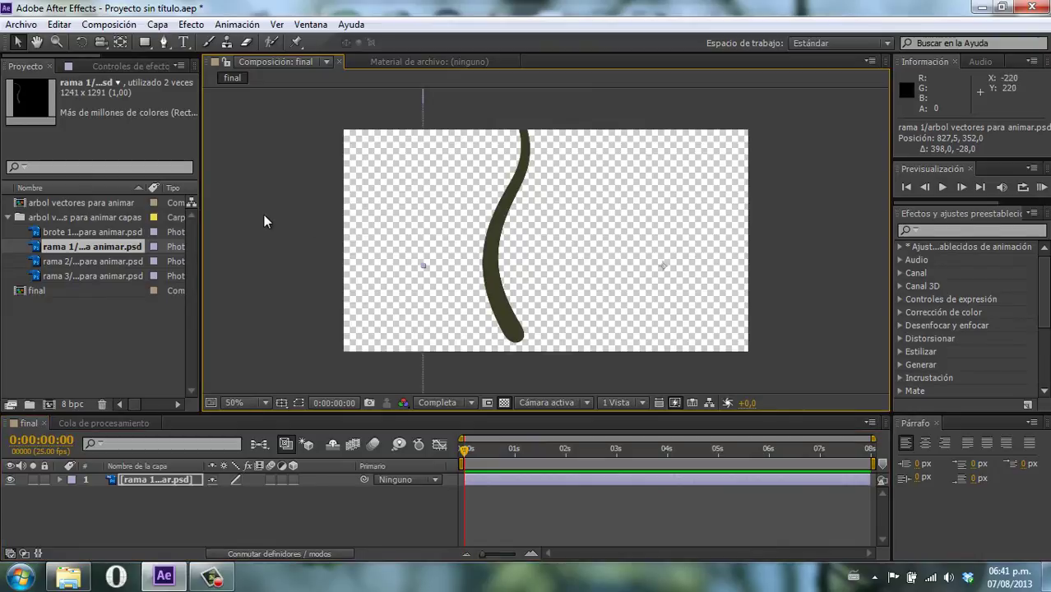
Deselect the layer and turn off the transparency grid to show the comp over black
{"action": "left_click", "coordinate": [264, 215]}
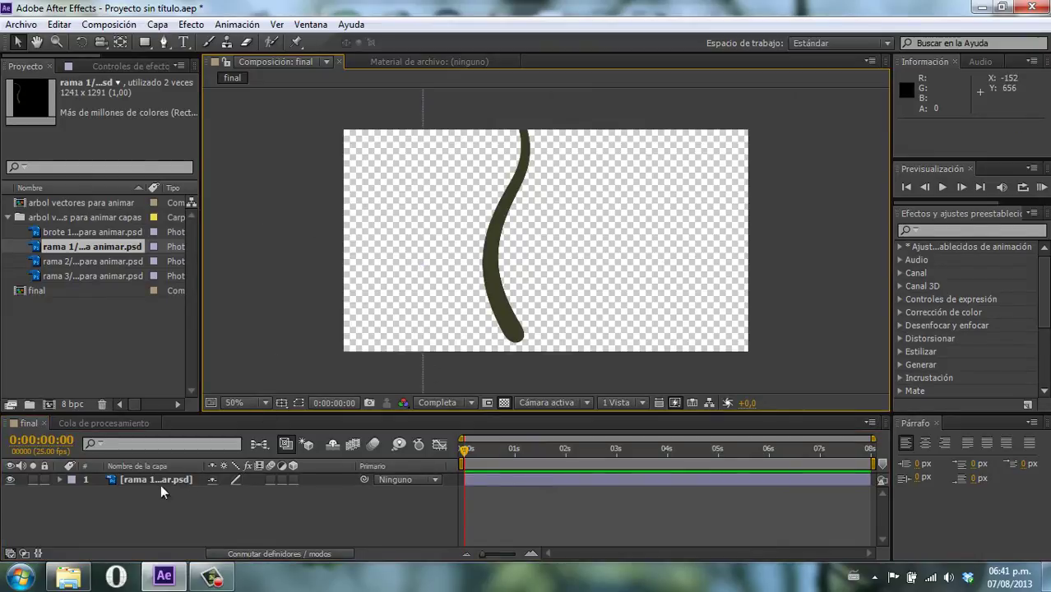
{"action": "left_click", "coordinate": [503, 402]}
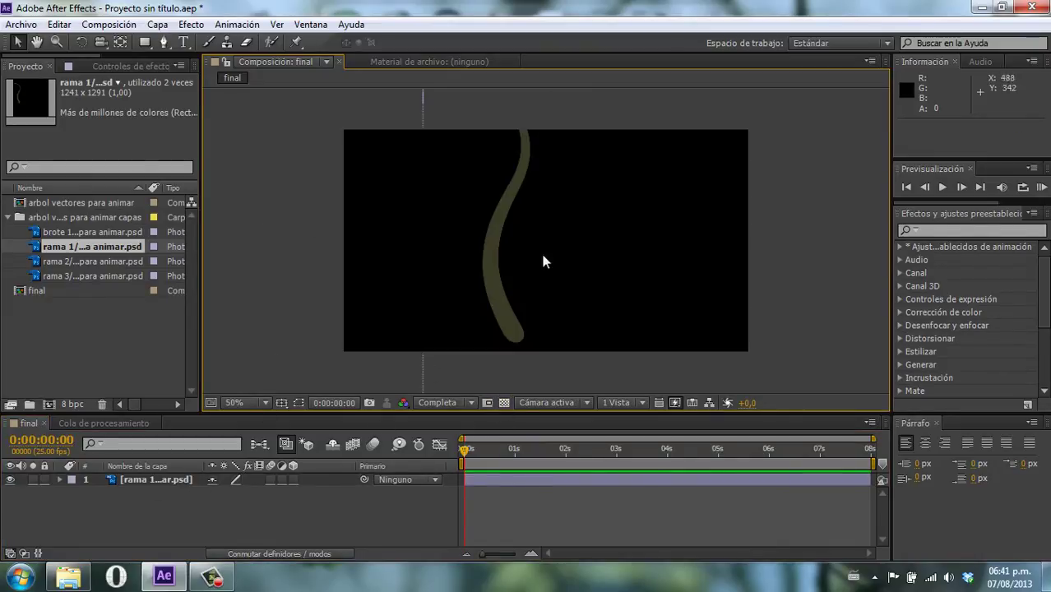
{"action": "left_click", "coordinate": [157, 25]}
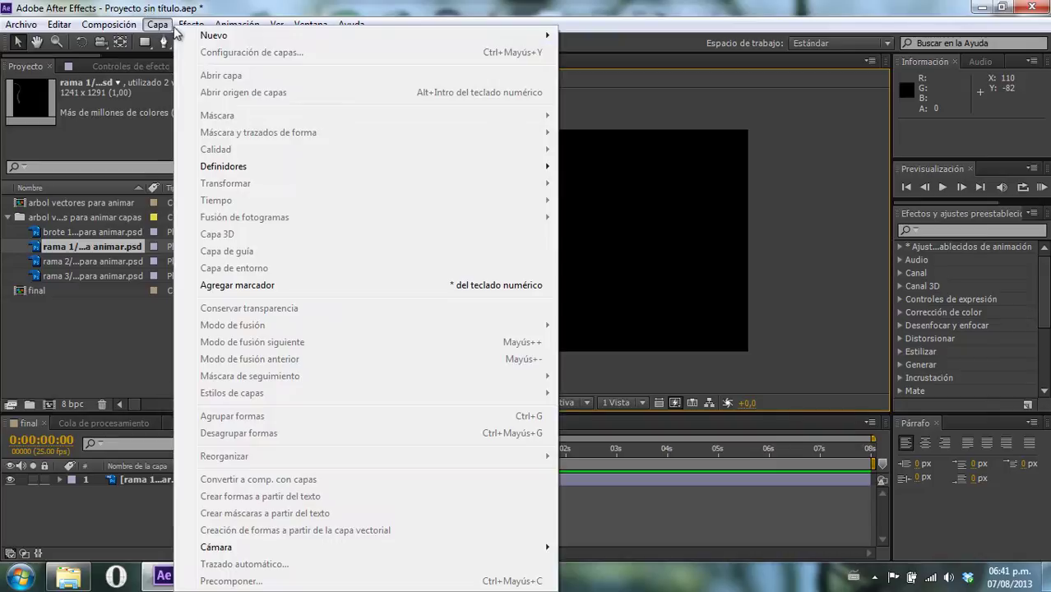
Add a new pale pink solid and move the rama layer above it
{"action": "mouse_move", "coordinate": [210, 36]}
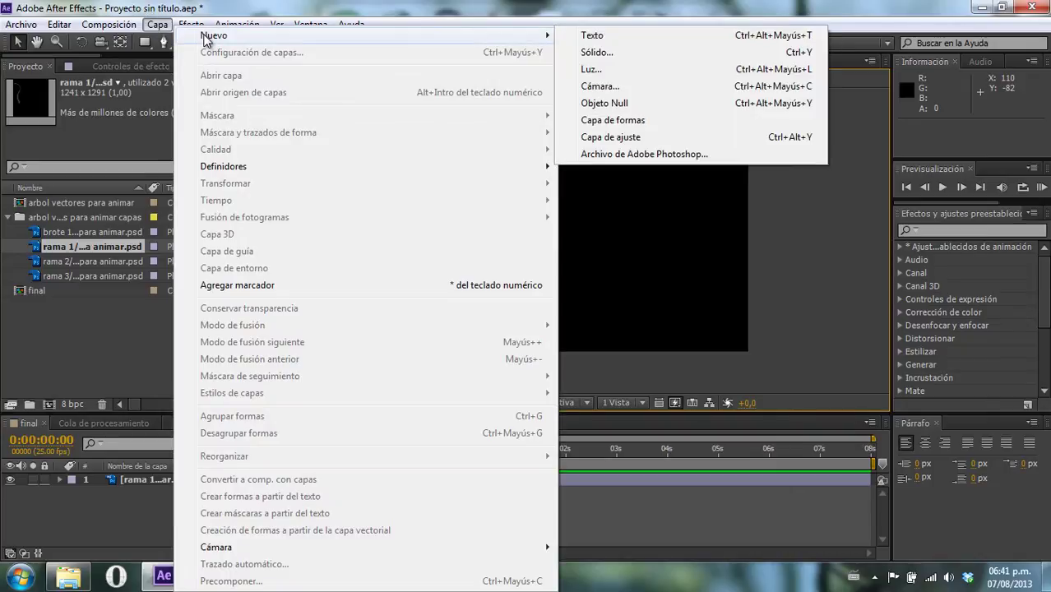
{"action": "left_click", "coordinate": [628, 50]}
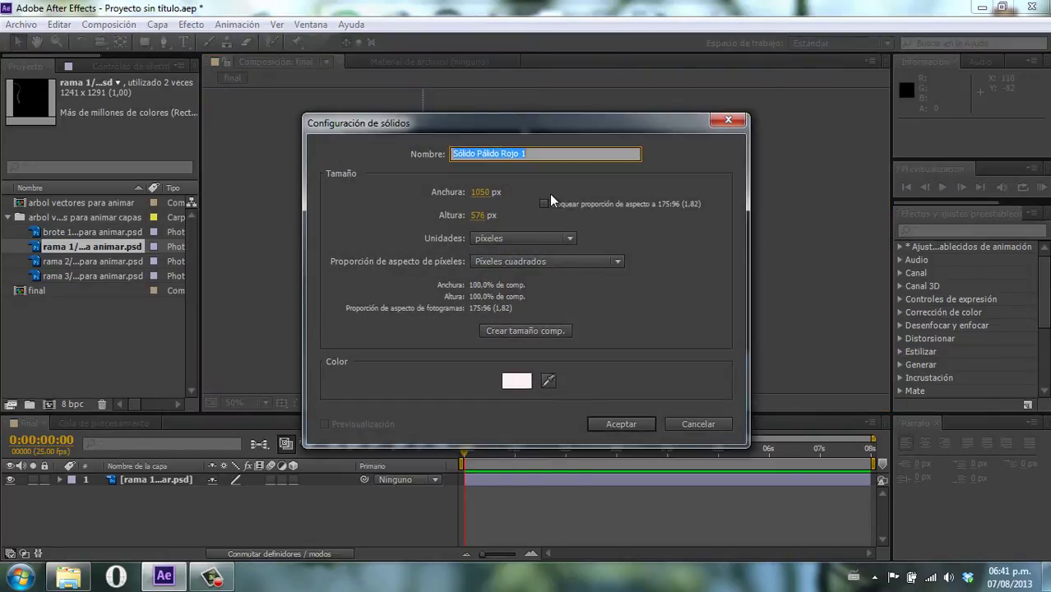
{"action": "left_click", "coordinate": [616, 423]}
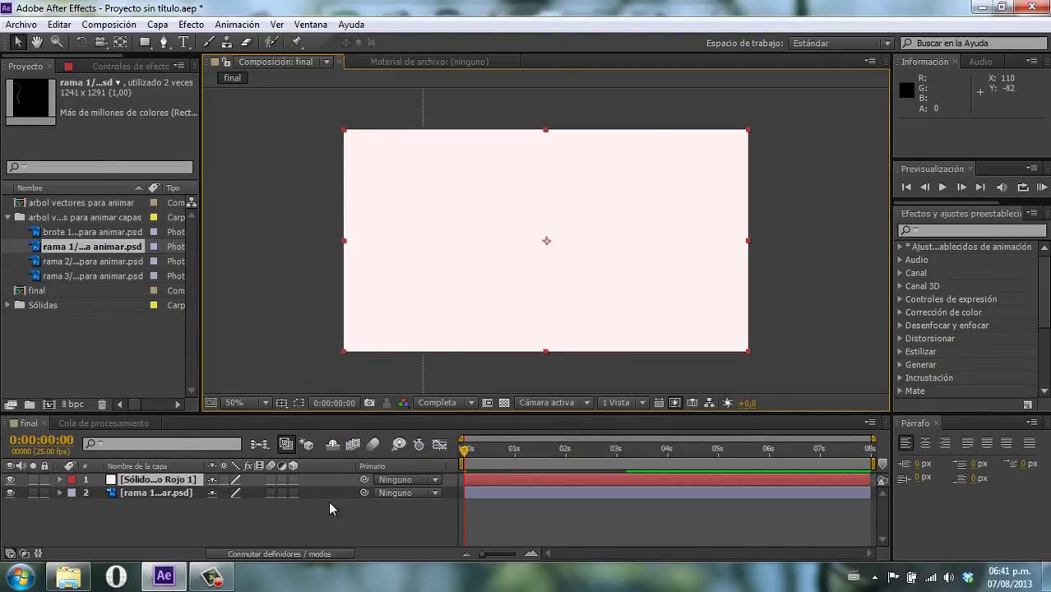
{"action": "left_click", "coordinate": [185, 492]}
{"action": "key", "text": "ctrl+bracketright"}
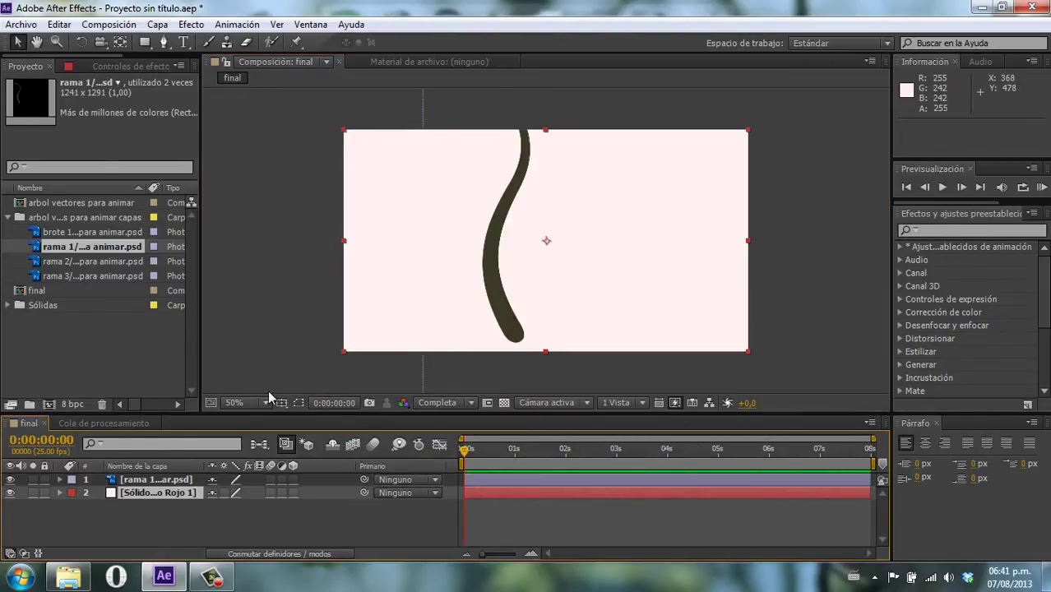
Scale the rama 1 branch to 55% and drag it into position
{"action": "left_click", "coordinate": [184, 481]}
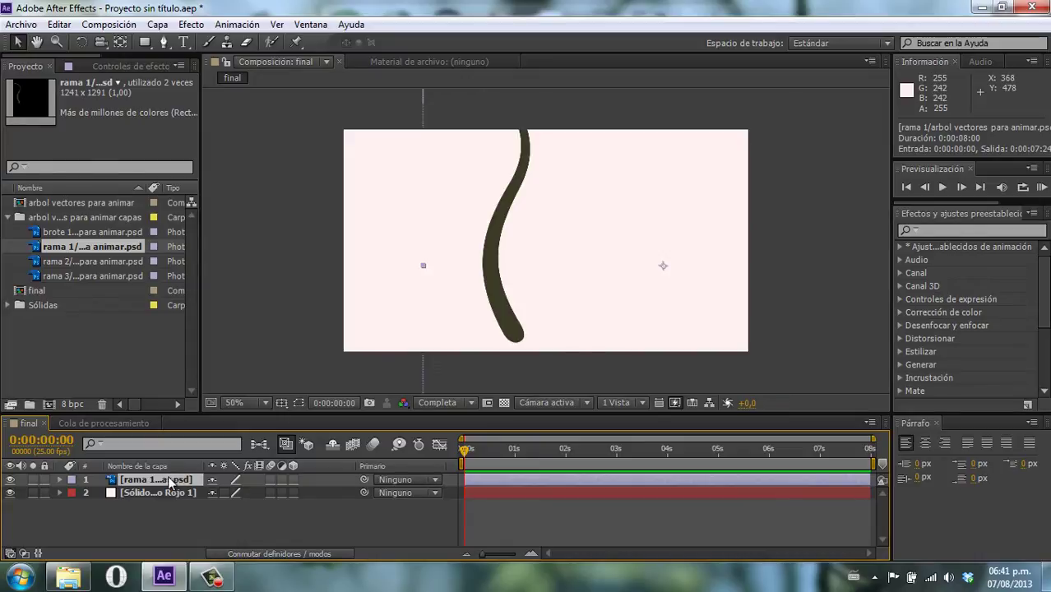
{"action": "key", "text": "s"}
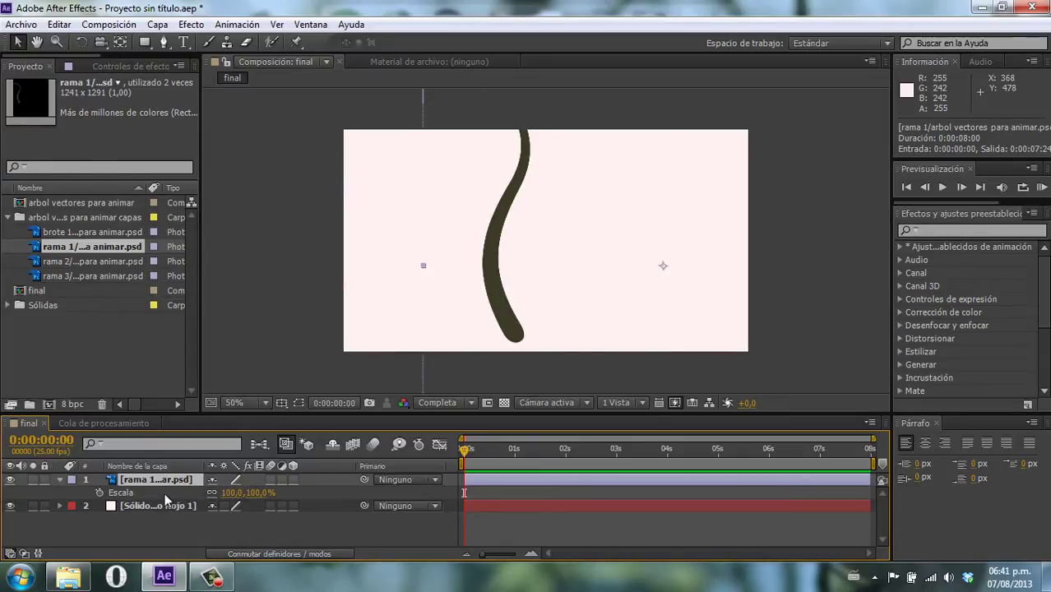
{"action": "left_click_drag", "start_coordinate": [248, 494], "coordinate": [214, 491]}
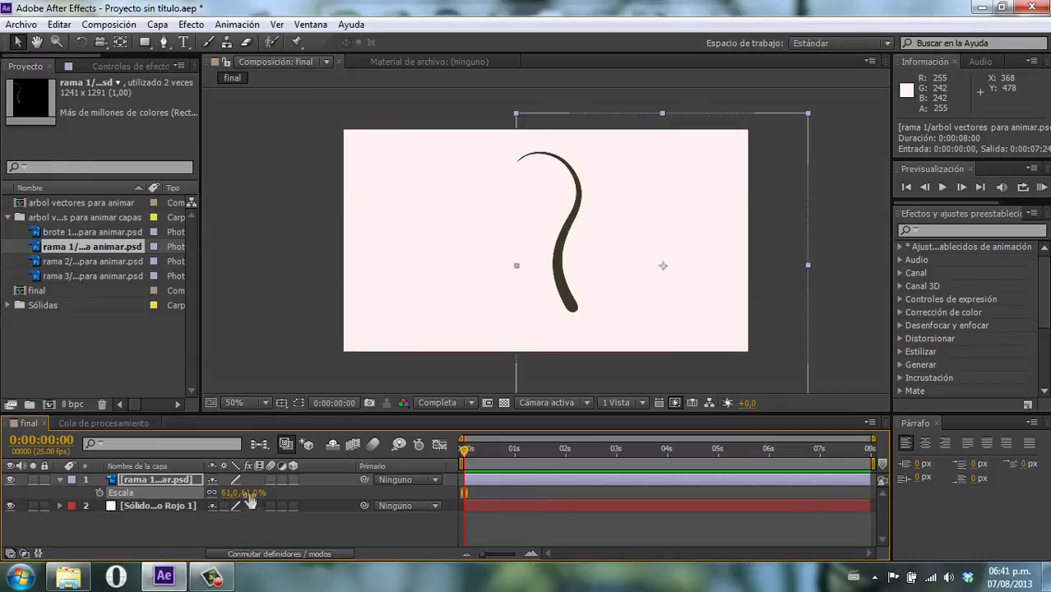
{"action": "left_click", "coordinate": [251, 492]}
{"action": "type", "text": "55"}
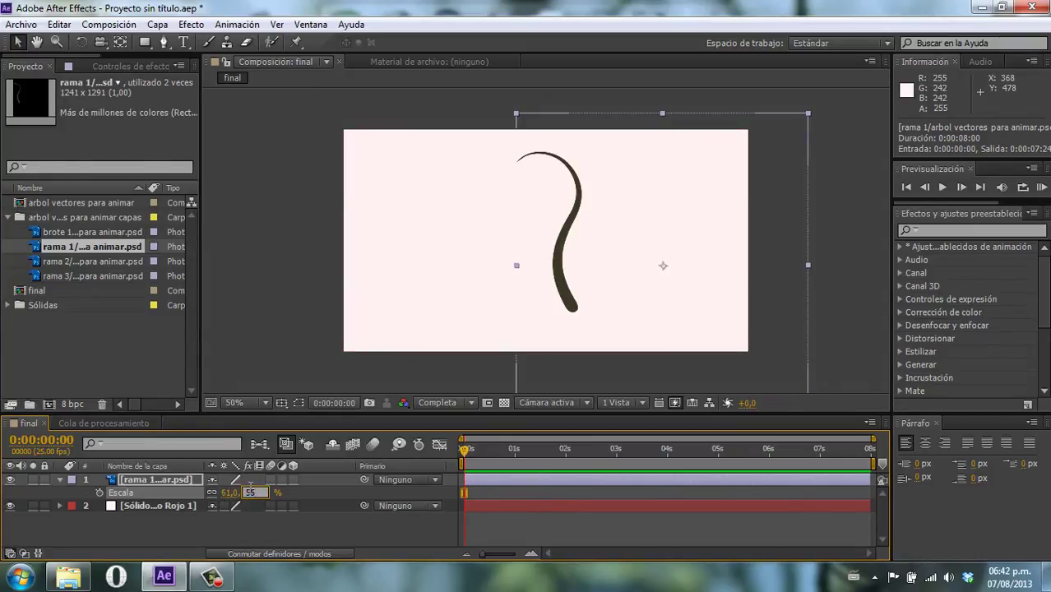
{"action": "key", "text": "Return"}
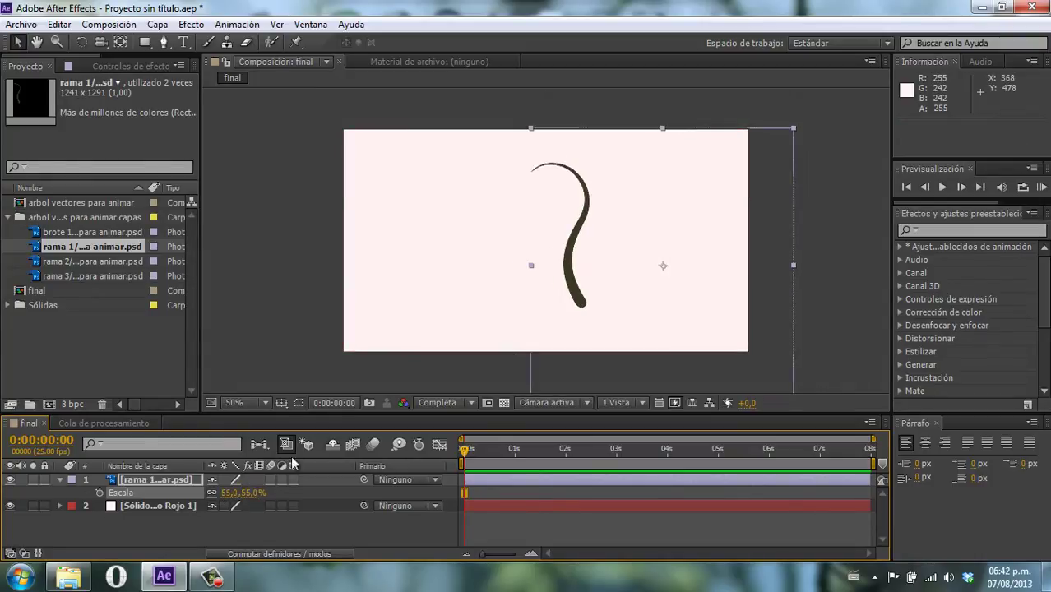
{"action": "left_click_drag", "start_coordinate": [557, 302], "coordinate": [510, 309]}
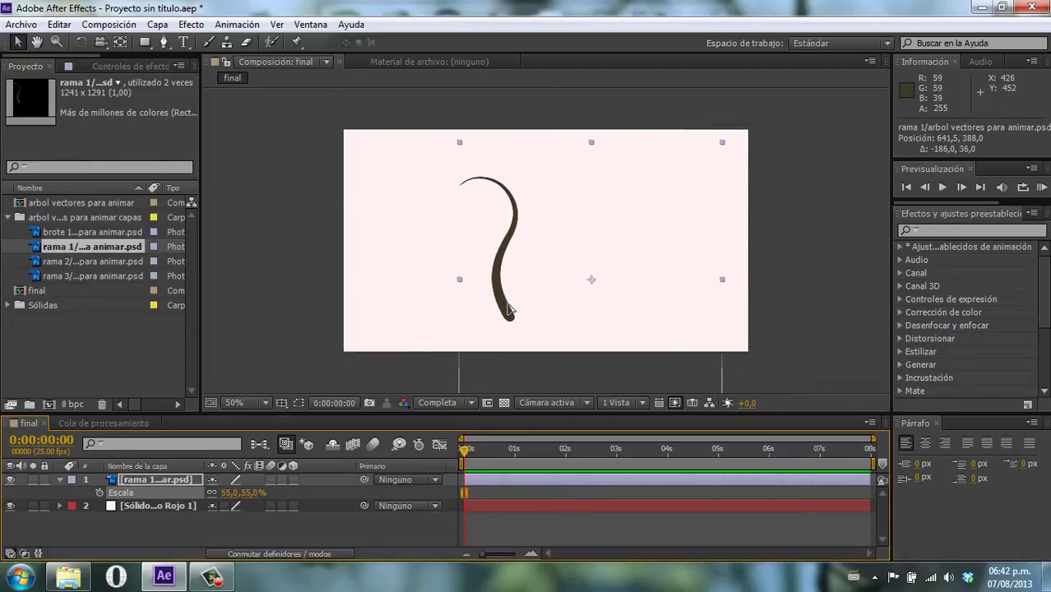
{"action": "left_click_drag", "start_coordinate": [509, 305], "coordinate": [515, 302]}
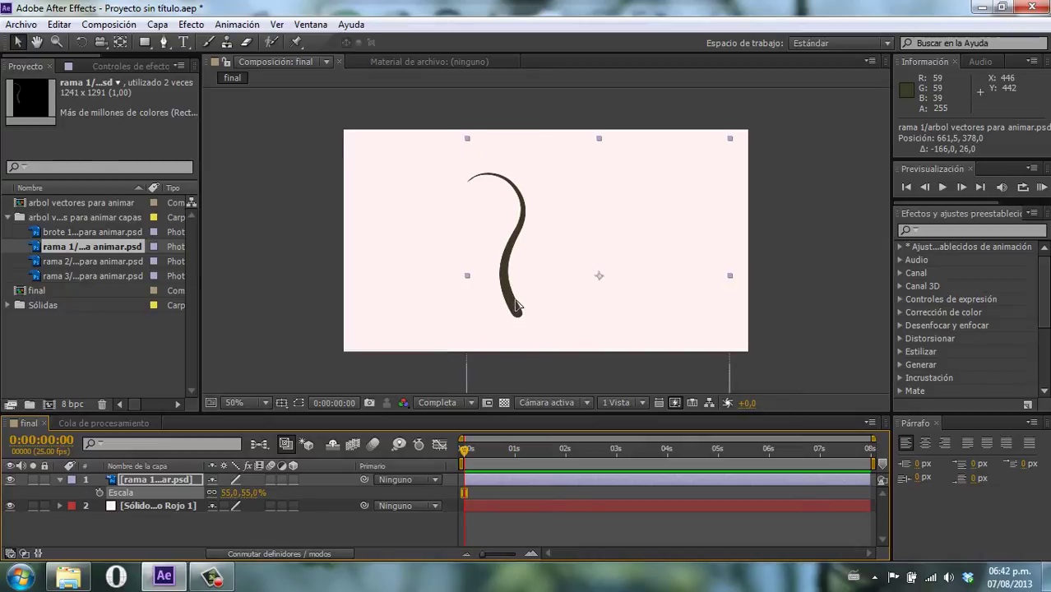
Set a 55% Scale keyframe on rama 1 near 0:00:01:11, undoing a trial 8% value at the start
{"action": "left_click", "coordinate": [299, 337]}
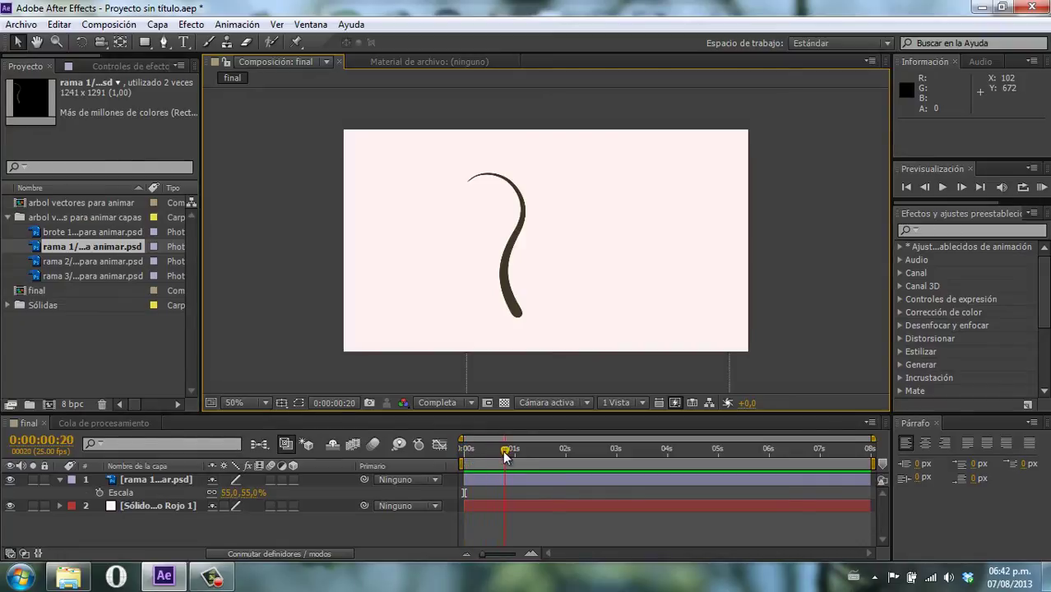
{"action": "left_click_drag", "start_coordinate": [505, 458], "coordinate": [519, 451]}
{"action": "left_click", "coordinate": [155, 480]}
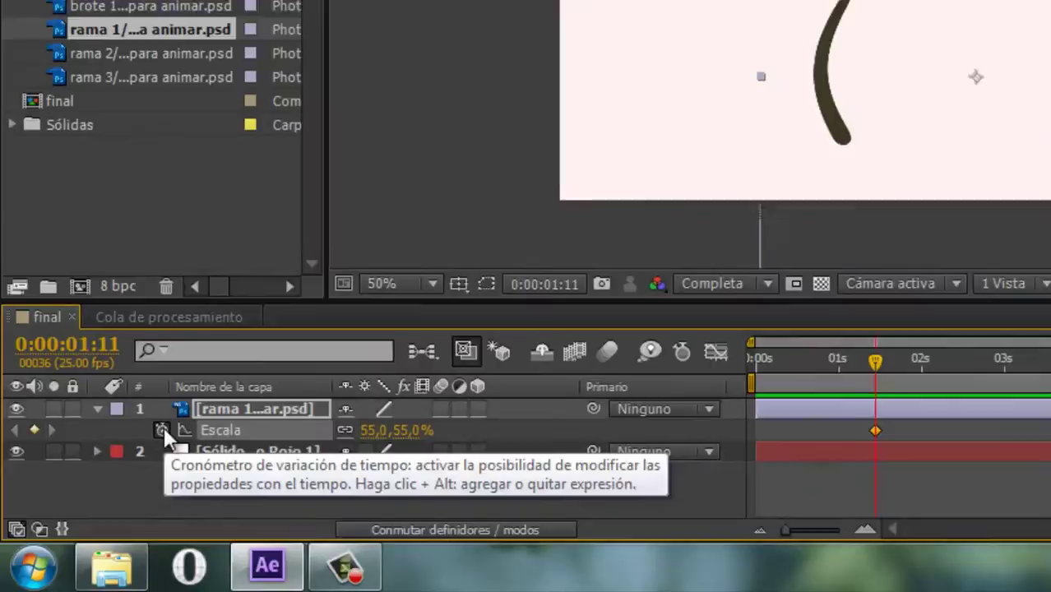
{"action": "left_click", "coordinate": [100, 492]}
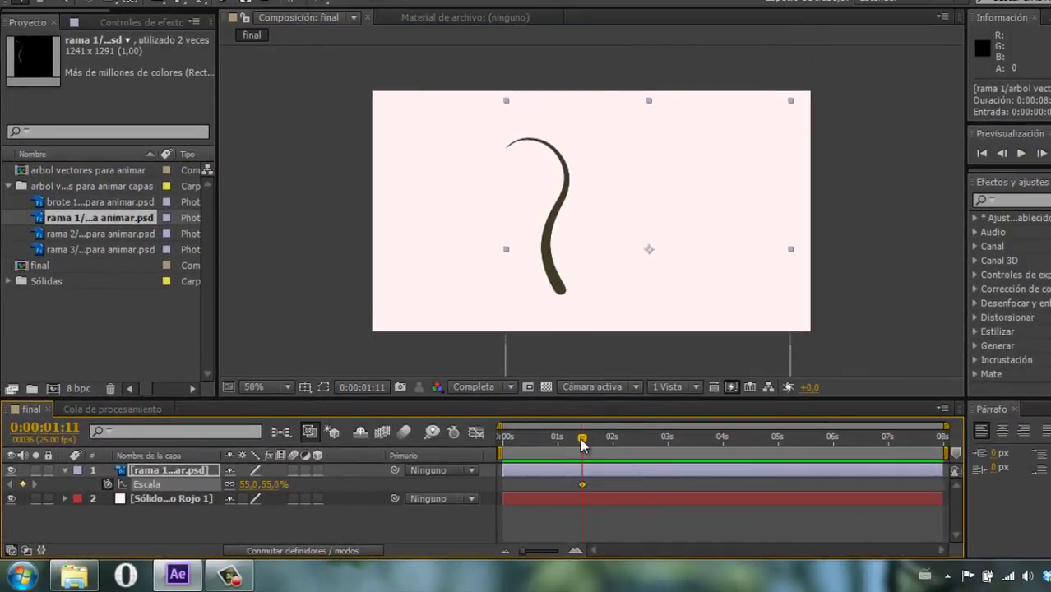
{"action": "left_click_drag", "start_coordinate": [581, 445], "coordinate": [491, 448]}
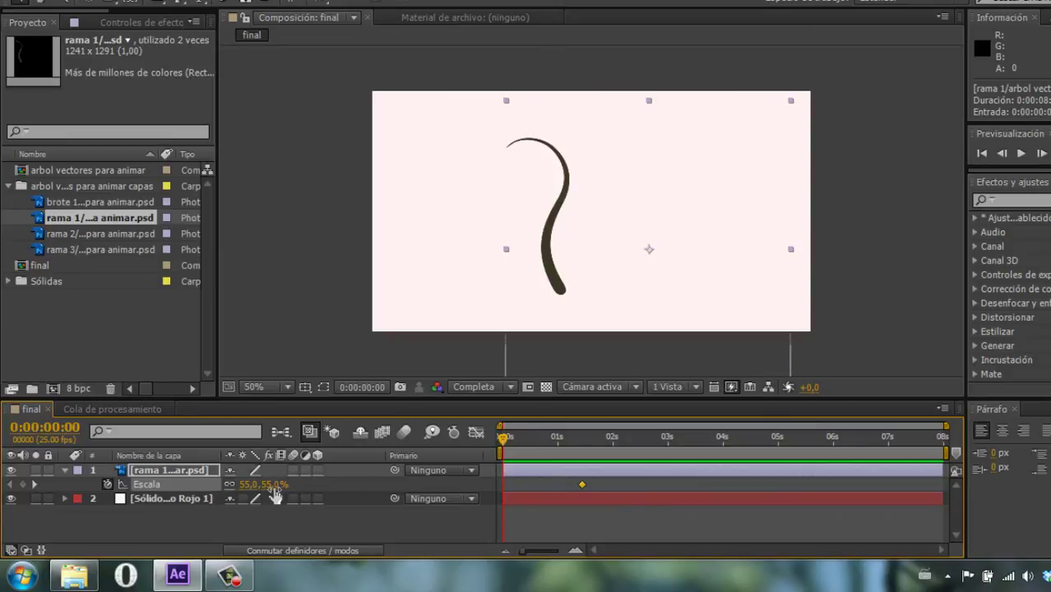
{"action": "mouse_move", "coordinate": [274, 493]}
{"action": "left_mouse_down"}
{"action": "mouse_move", "coordinate": [236, 493]}
{"action": "mouse_move", "coordinate": [298, 488]}
{"action": "mouse_move", "coordinate": [289, 489]}
{"action": "left_mouse_up"}
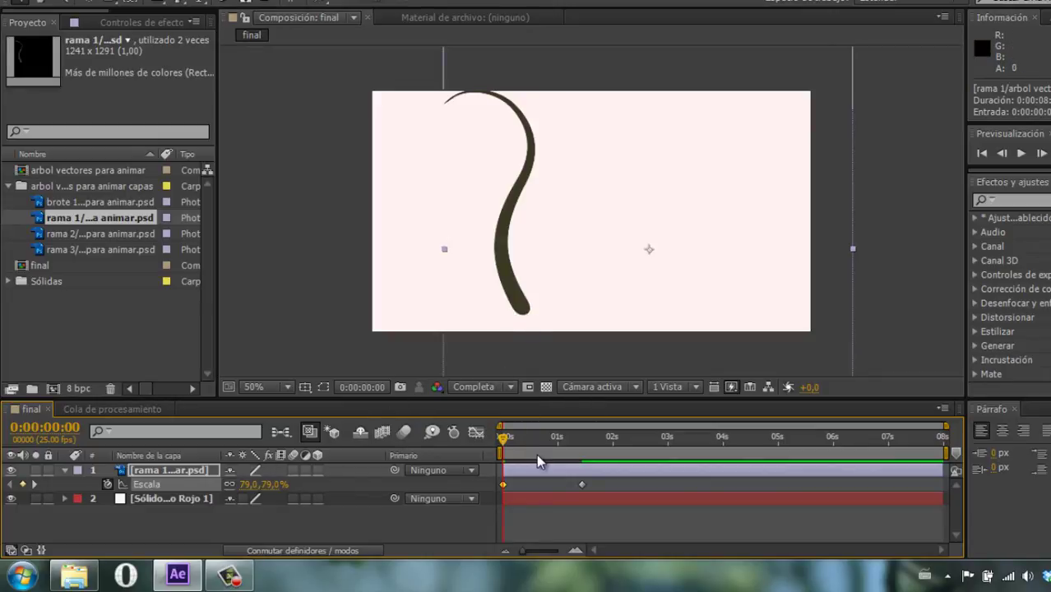
{"action": "key", "text": "ctrl+z"}
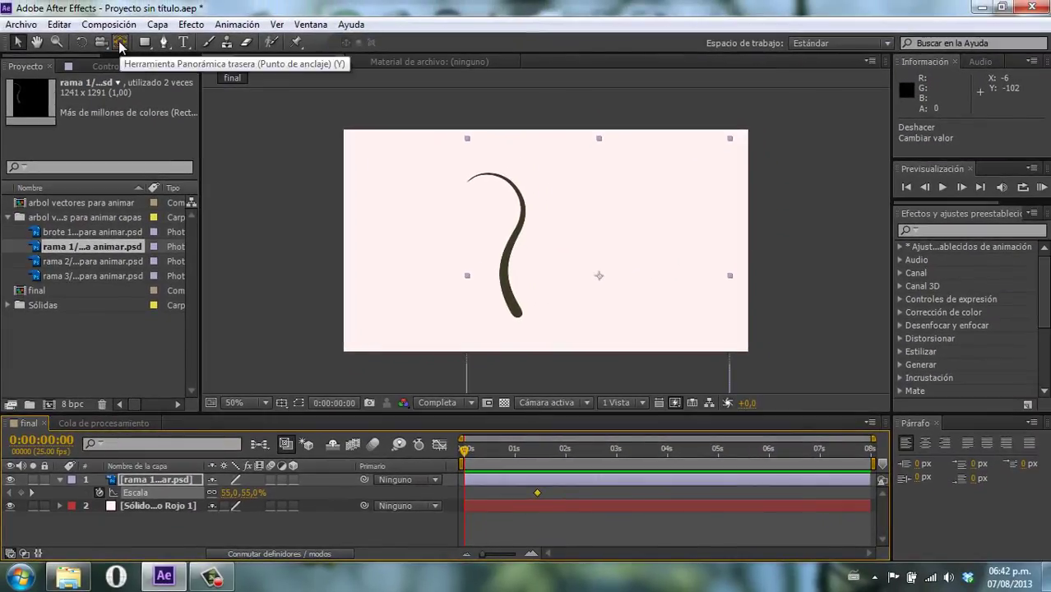
Move rama 1's anchor to its bottom tip and keyframe its scale to 5% at 0:00:00:00
{"action": "left_click", "coordinate": [120, 43]}
{"action": "left_click_drag", "start_coordinate": [605, 287], "coordinate": [518, 317]}
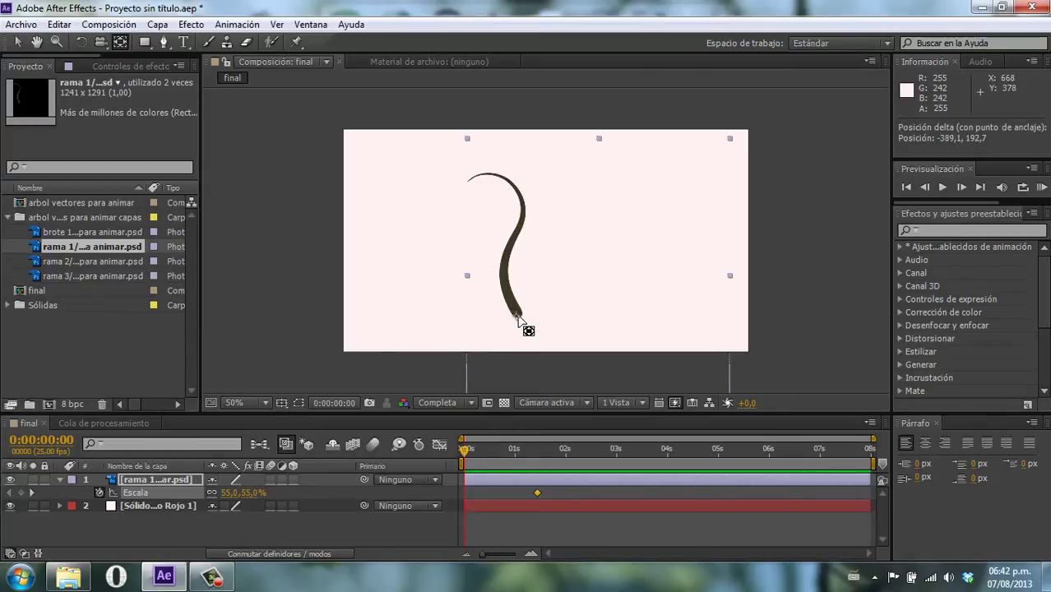
{"action": "left_click_drag", "start_coordinate": [518, 318], "coordinate": [517, 317]}
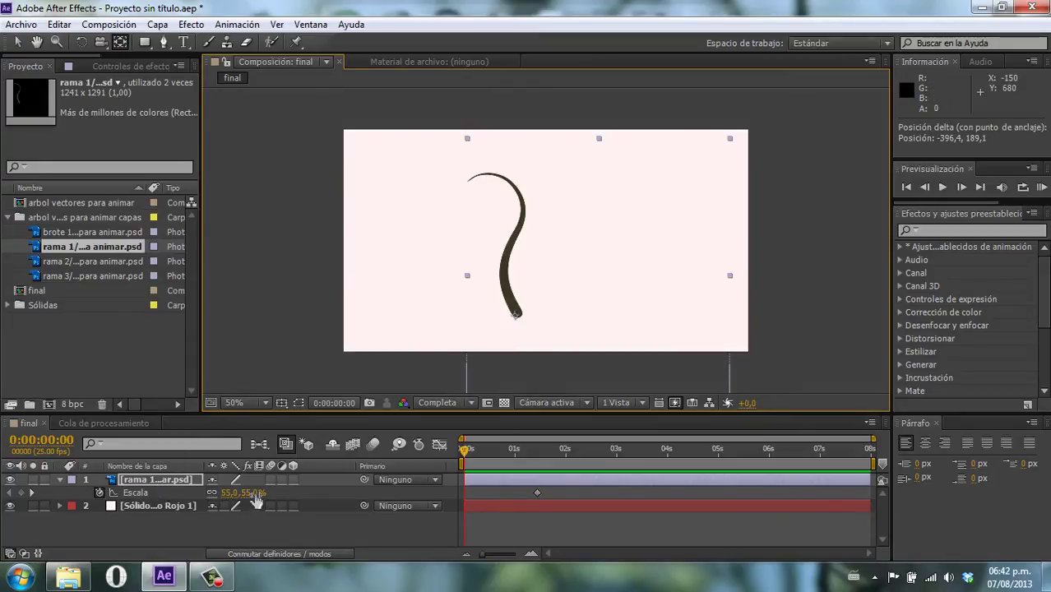
{"action": "left_click_drag", "start_coordinate": [256, 500], "coordinate": [214, 493]}
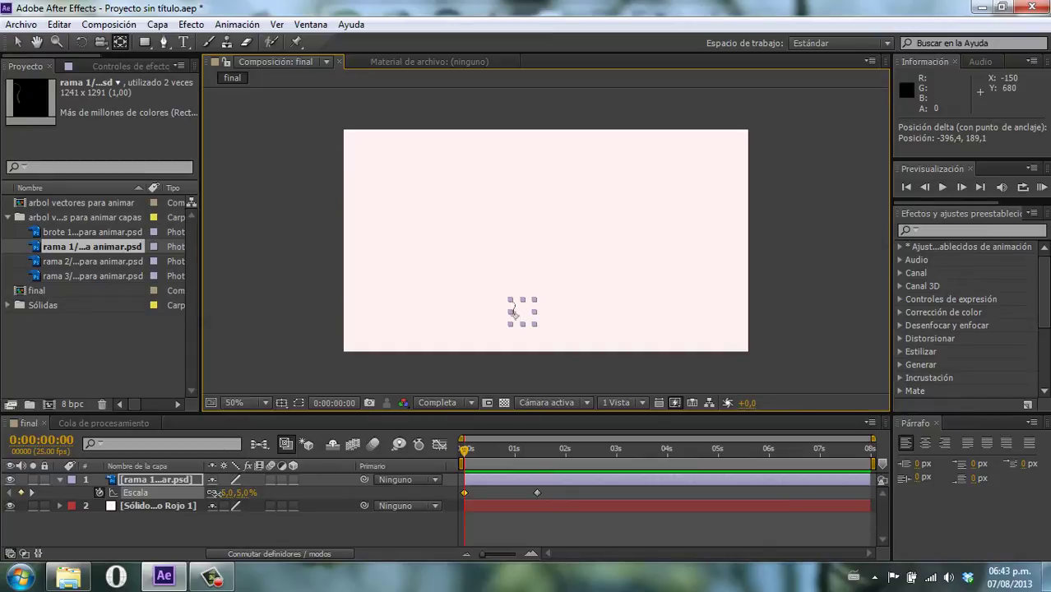
{"action": "left_click_drag", "start_coordinate": [458, 459], "coordinate": [579, 454]}
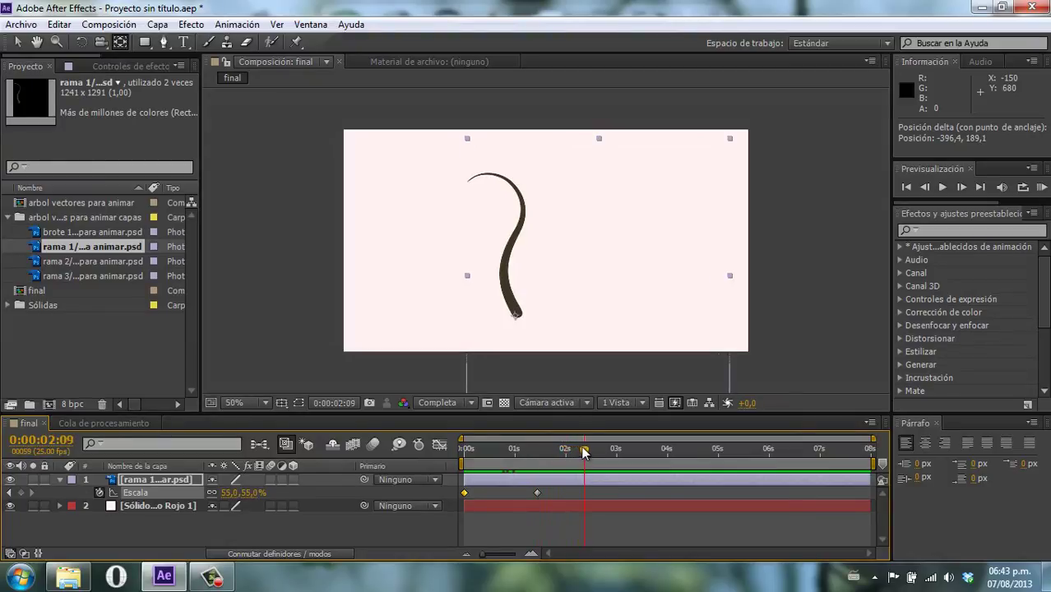
Add rama 2 to the comp, scale it to 55%, and move it right and down
{"action": "left_click", "coordinate": [49, 263]}
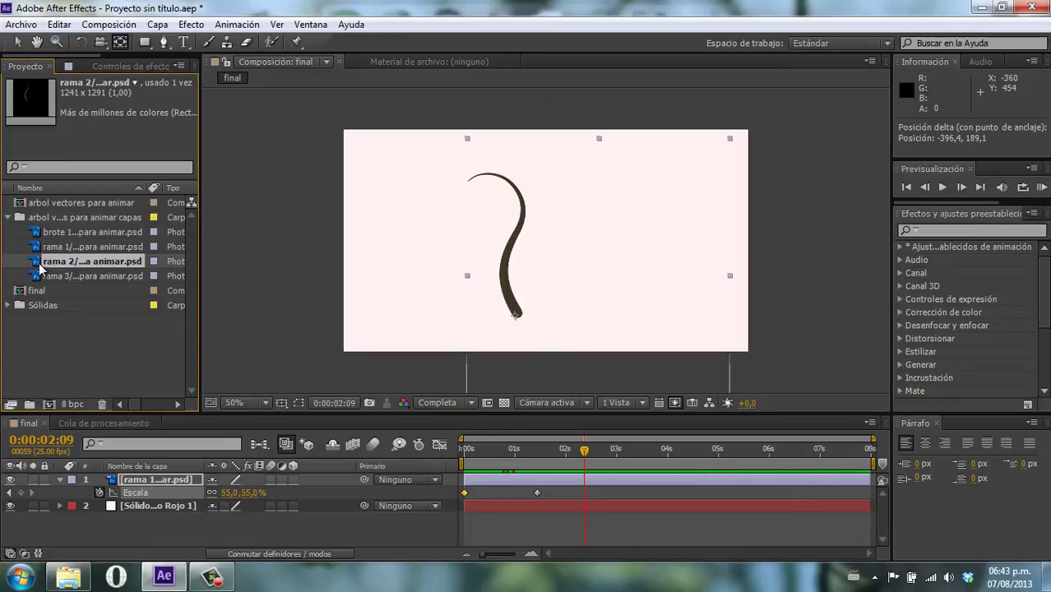
{"action": "left_click_drag", "start_coordinate": [38, 263], "coordinate": [539, 269]}
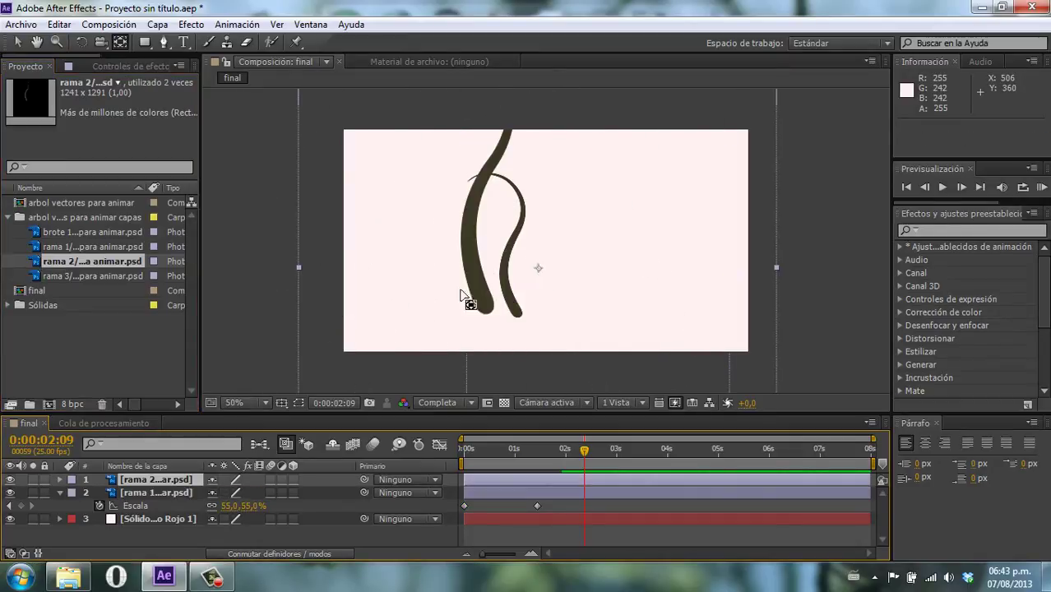
{"action": "left_click", "coordinate": [159, 481]}
{"action": "key", "text": "s"}
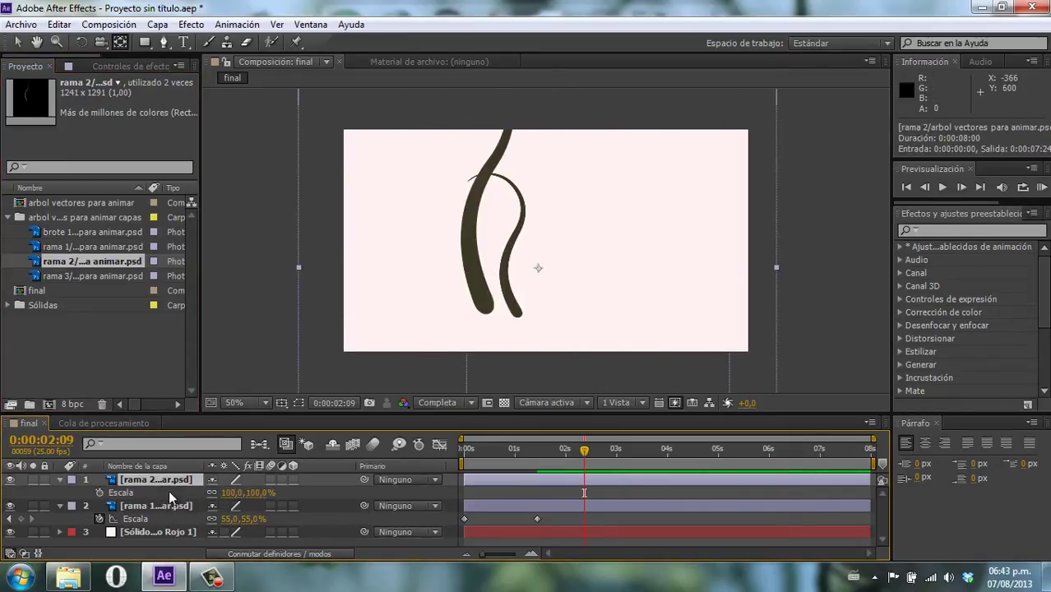
{"action": "left_click", "coordinate": [257, 492]}
{"action": "key", "text": "Return"}
{"action": "left_click", "coordinate": [531, 204]}
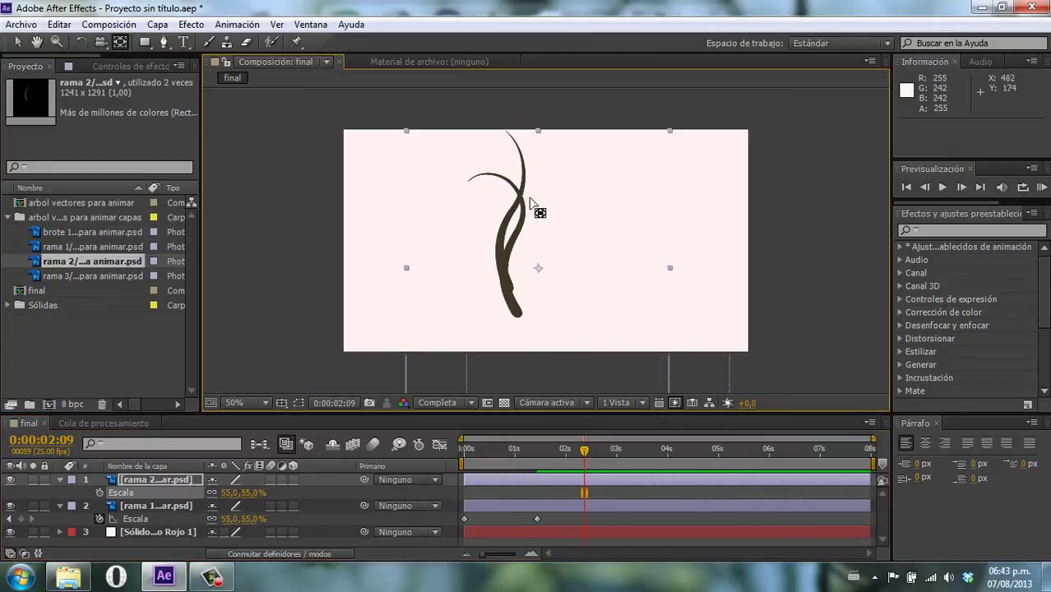
{"action": "left_click", "coordinate": [17, 42]}
{"action": "left_click_drag", "start_coordinate": [525, 160], "coordinate": [537, 182]}
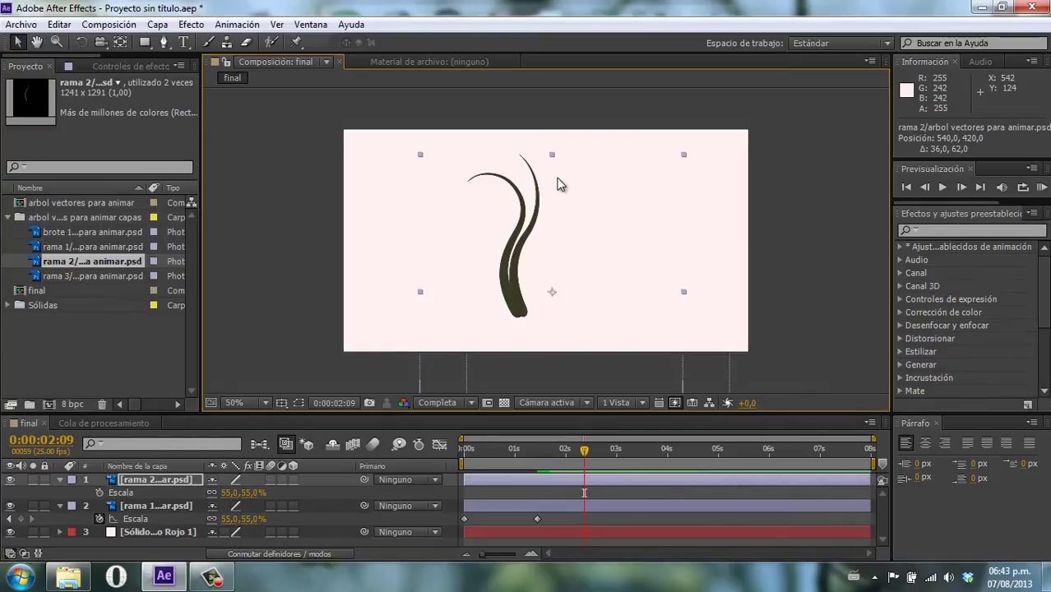
Move rama 2's anchor to its bottom tip and keyframe scale from 11% up to 55%
{"action": "left_click", "coordinate": [153, 484]}
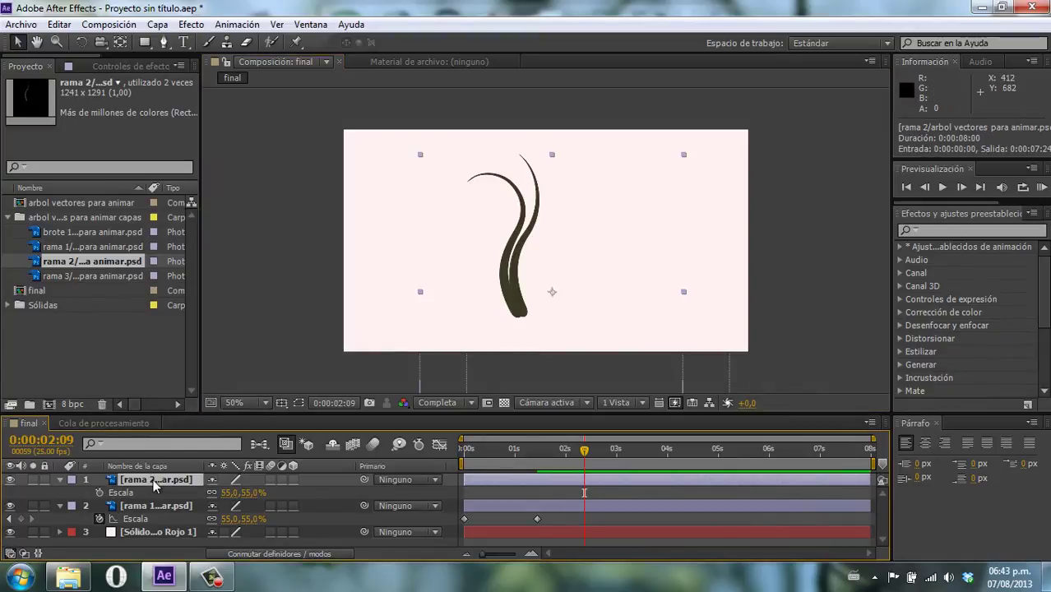
{"action": "left_click", "coordinate": [120, 42]}
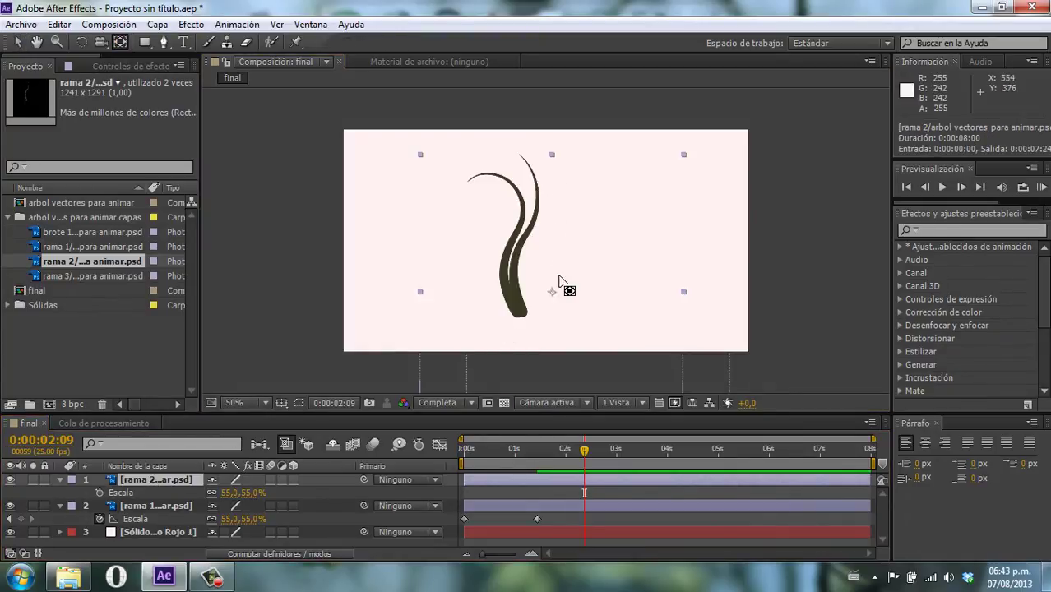
{"action": "left_click_drag", "start_coordinate": [554, 294], "coordinate": [523, 319]}
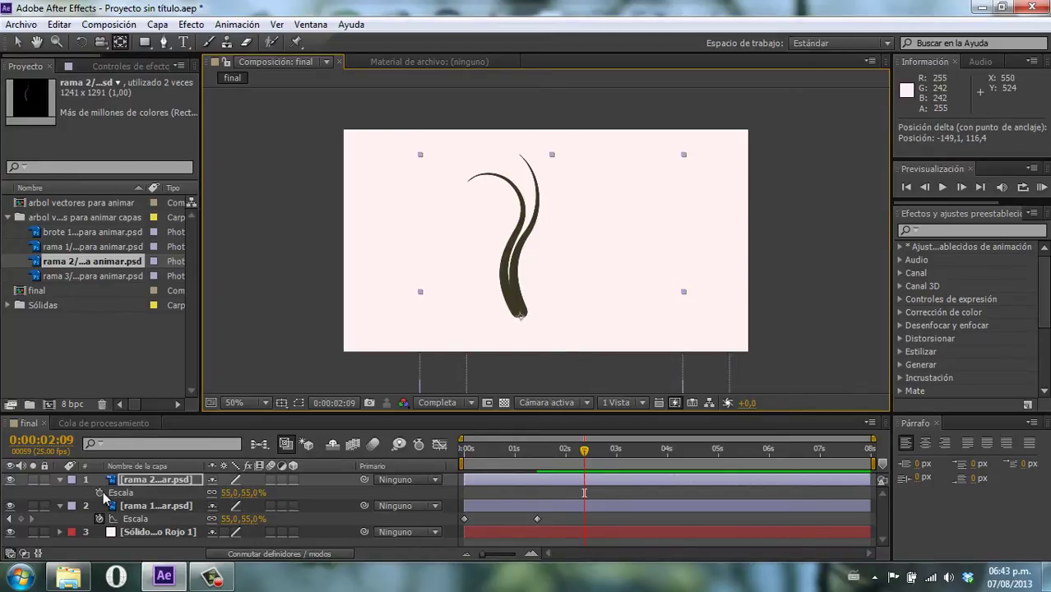
{"action": "left_click", "coordinate": [99, 492]}
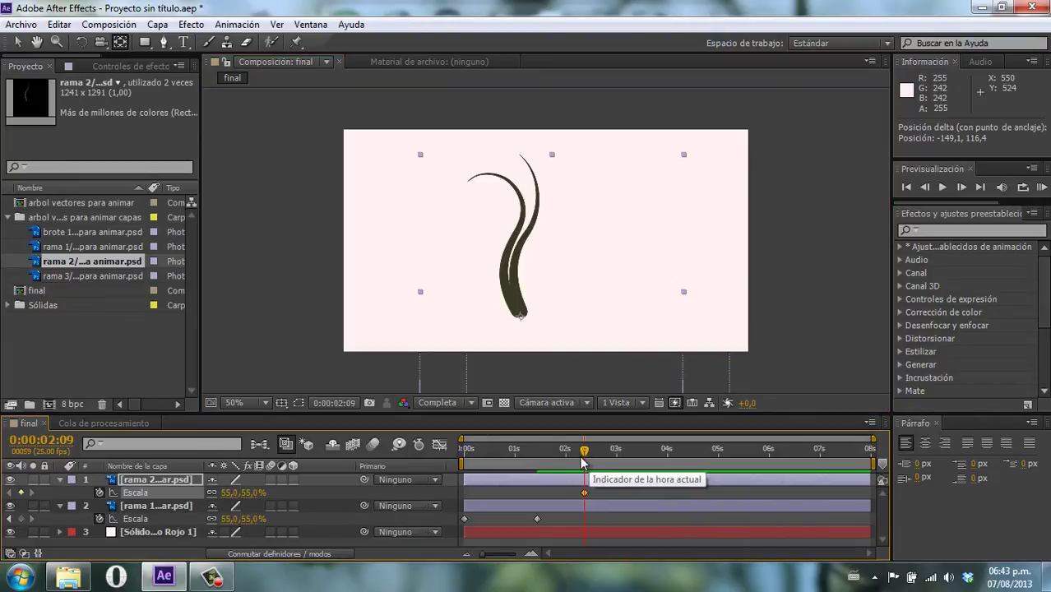
{"action": "left_click_drag", "start_coordinate": [581, 463], "coordinate": [486, 464]}
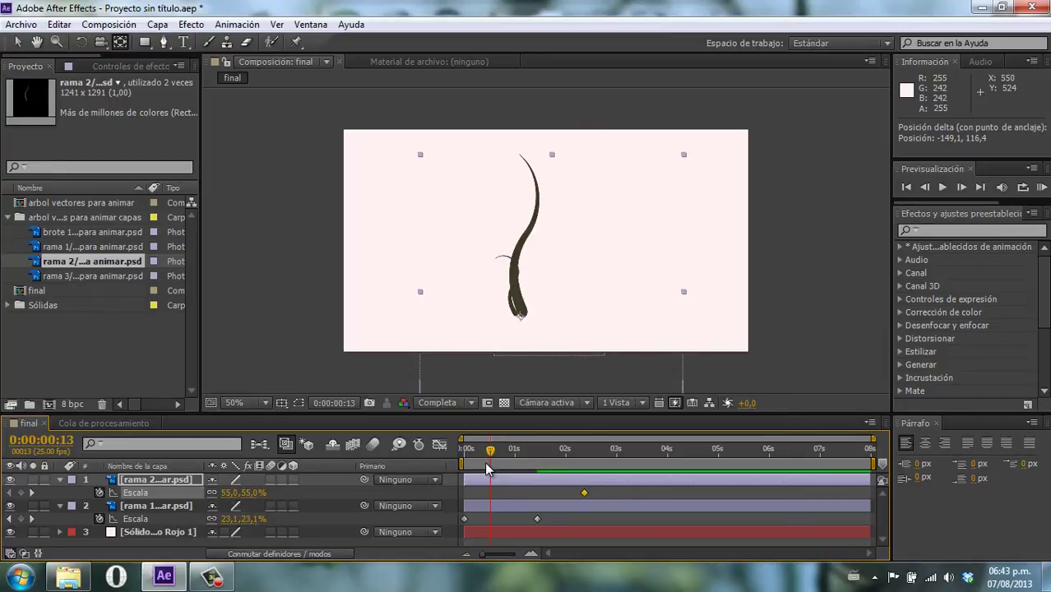
{"action": "mouse_move", "coordinate": [230, 492]}
{"action": "left_mouse_down"}
{"action": "mouse_move", "coordinate": [194, 492]}
{"action": "mouse_move", "coordinate": [213, 492]}
{"action": "left_mouse_up"}
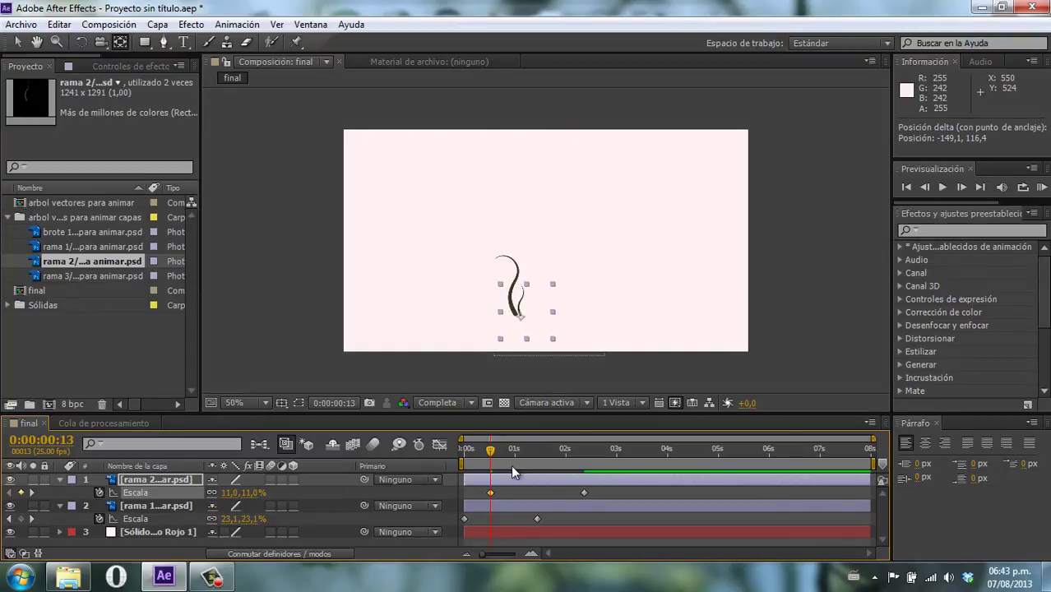
{"action": "left_click_drag", "start_coordinate": [467, 461], "coordinate": [639, 451]}
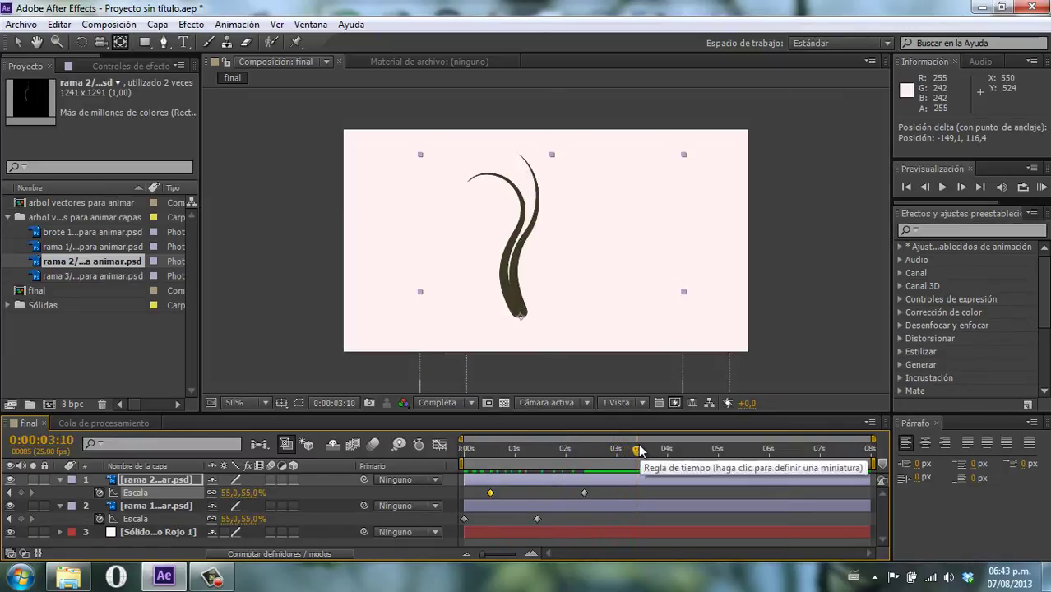
Add rama 3 to the comp at 55% scale and position it beside the other branches
{"action": "left_click", "coordinate": [66, 278]}
{"action": "left_click_drag", "start_coordinate": [66, 278], "coordinate": [556, 275]}
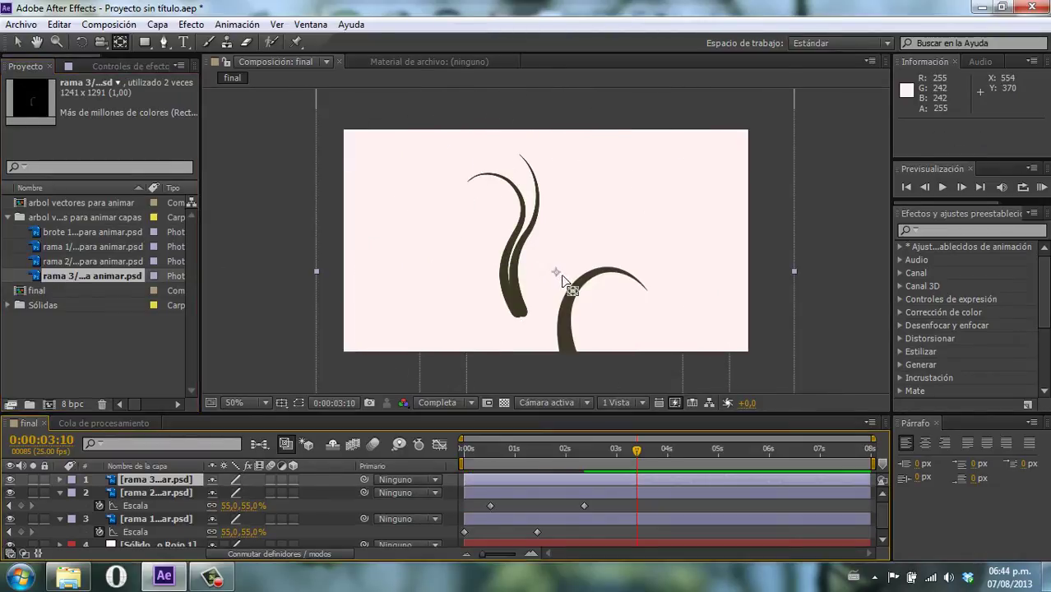
{"action": "key", "text": "v"}
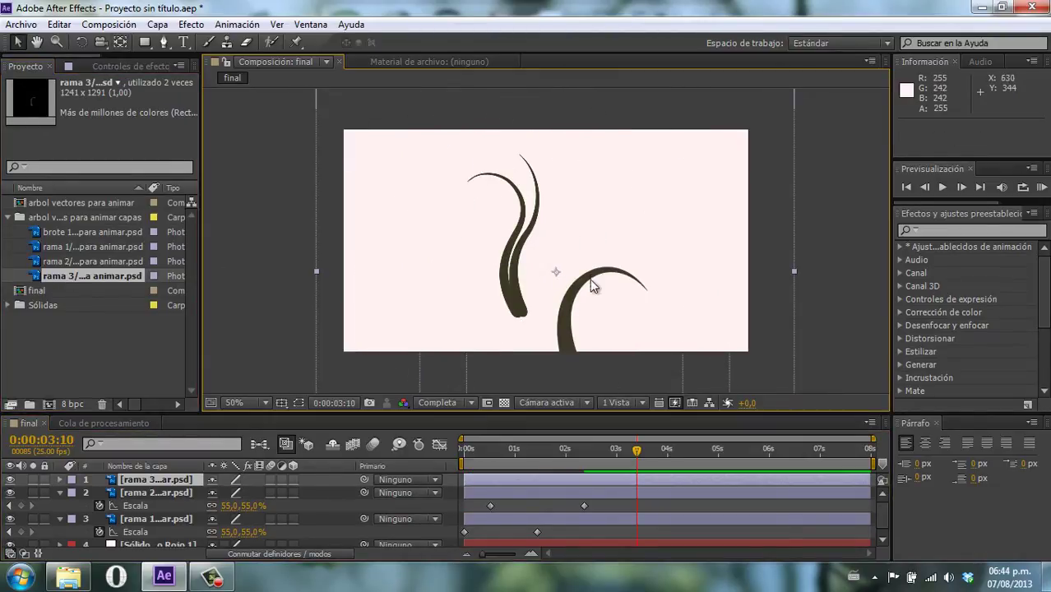
{"action": "left_click_drag", "start_coordinate": [593, 288], "coordinate": [552, 222]}
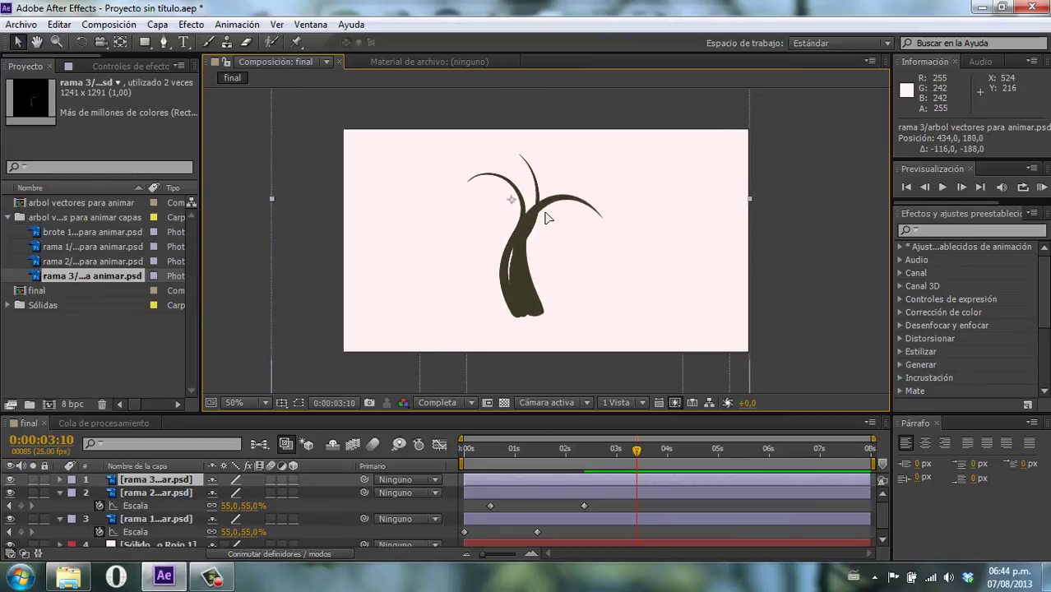
{"action": "left_click", "coordinate": [167, 481]}
{"action": "key", "text": "s"}
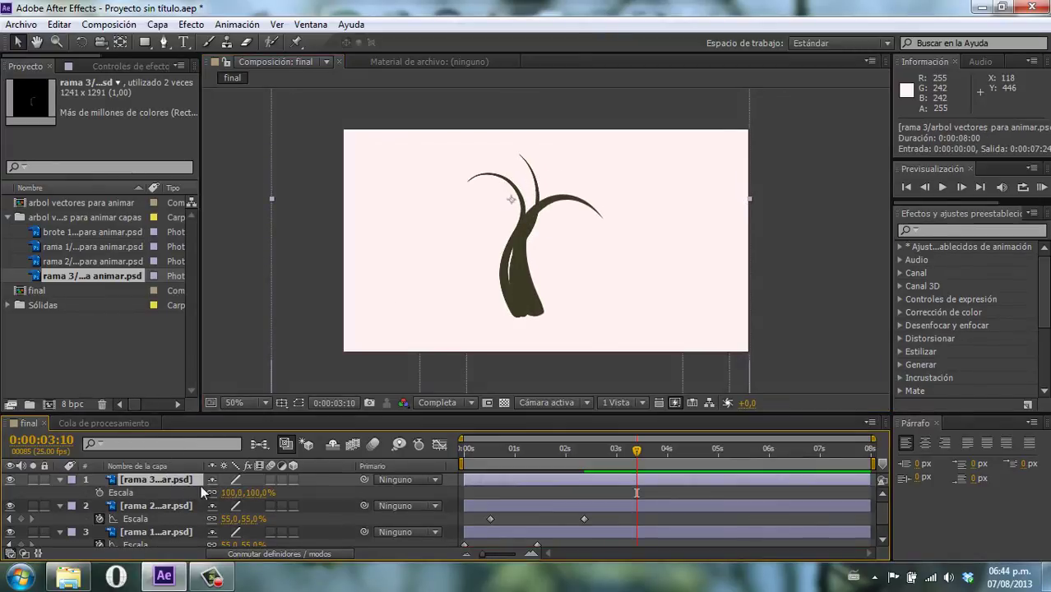
{"action": "left_click", "coordinate": [233, 492]}
{"action": "key", "text": "Return"}
{"action": "mouse_move", "coordinate": [589, 239]}
{"action": "left_mouse_down"}
{"action": "mouse_move", "coordinate": [594, 294]}
{"action": "mouse_move", "coordinate": [592, 286]}
{"action": "left_mouse_up"}
{"action": "left_click", "coordinate": [591, 290]}
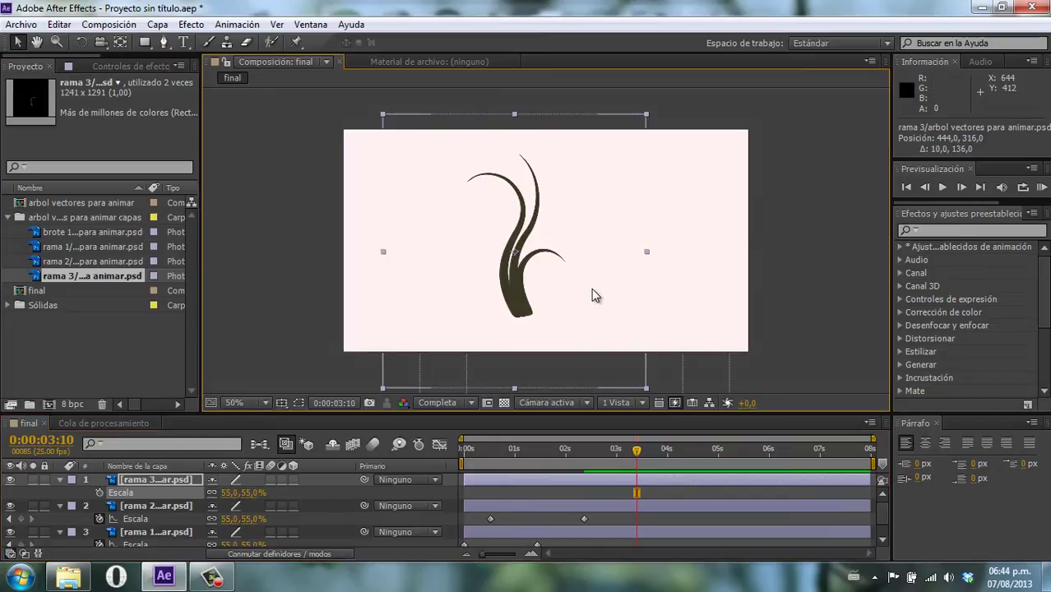
Try moving rama 3's anchor to the stem base with a 15% scale, then undo it
{"action": "left_click", "coordinate": [120, 42]}
{"action": "left_click_drag", "start_coordinate": [514, 274], "coordinate": [524, 315]}
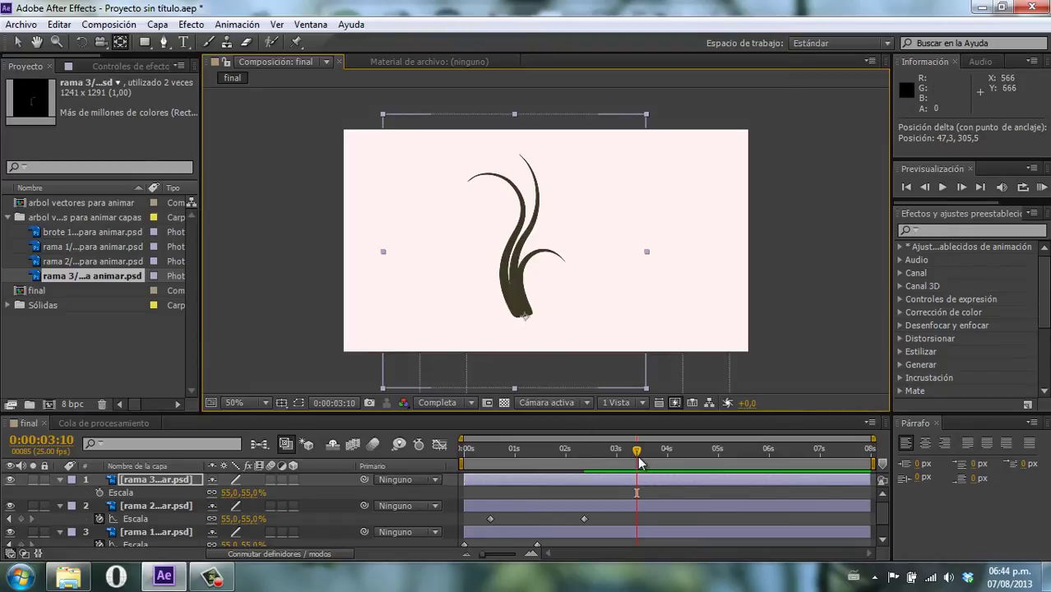
{"action": "left_click_drag", "start_coordinate": [640, 463], "coordinate": [513, 467]}
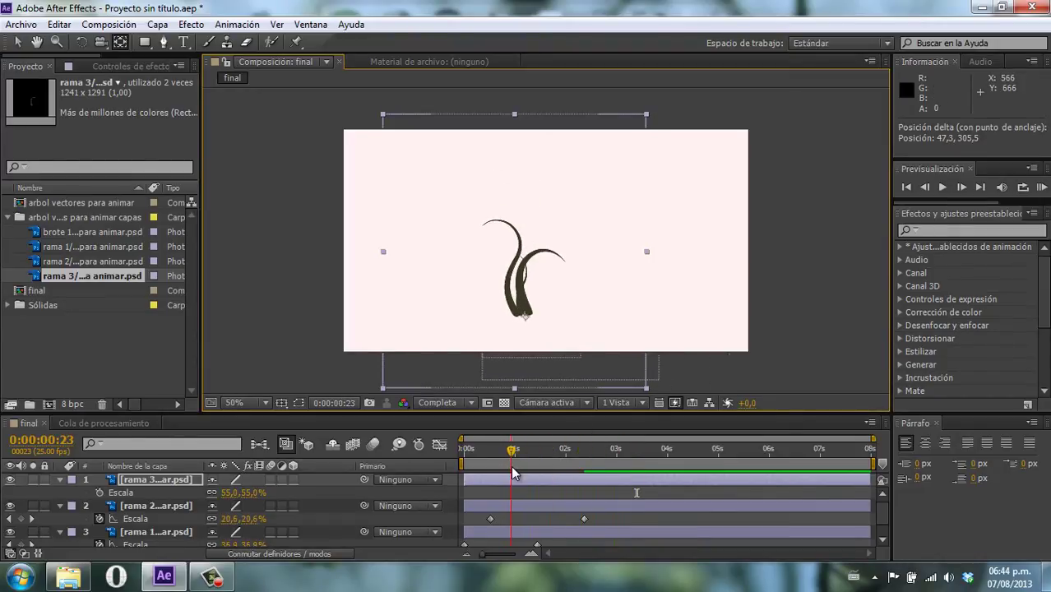
{"action": "left_click_drag", "start_coordinate": [513, 474], "coordinate": [514, 473]}
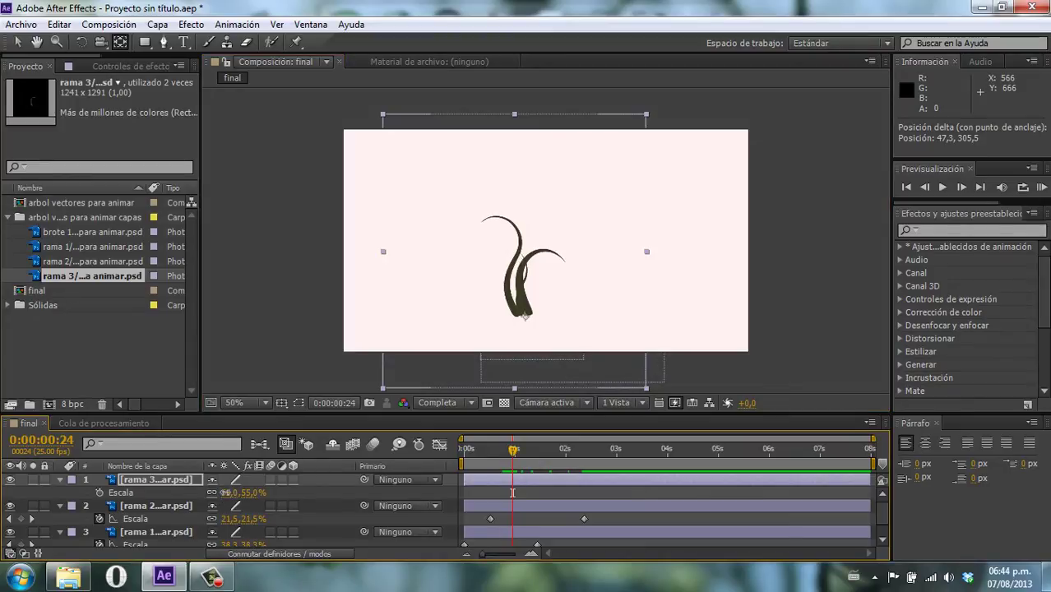
{"action": "left_click_drag", "start_coordinate": [224, 492], "coordinate": [195, 492]}
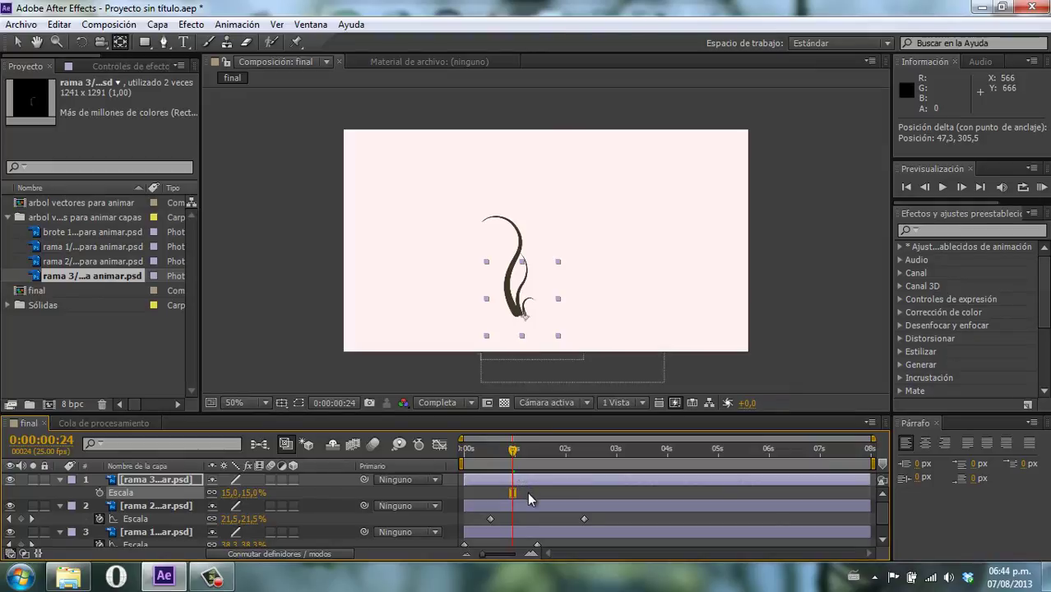
{"action": "key", "text": "ctrl+z"}
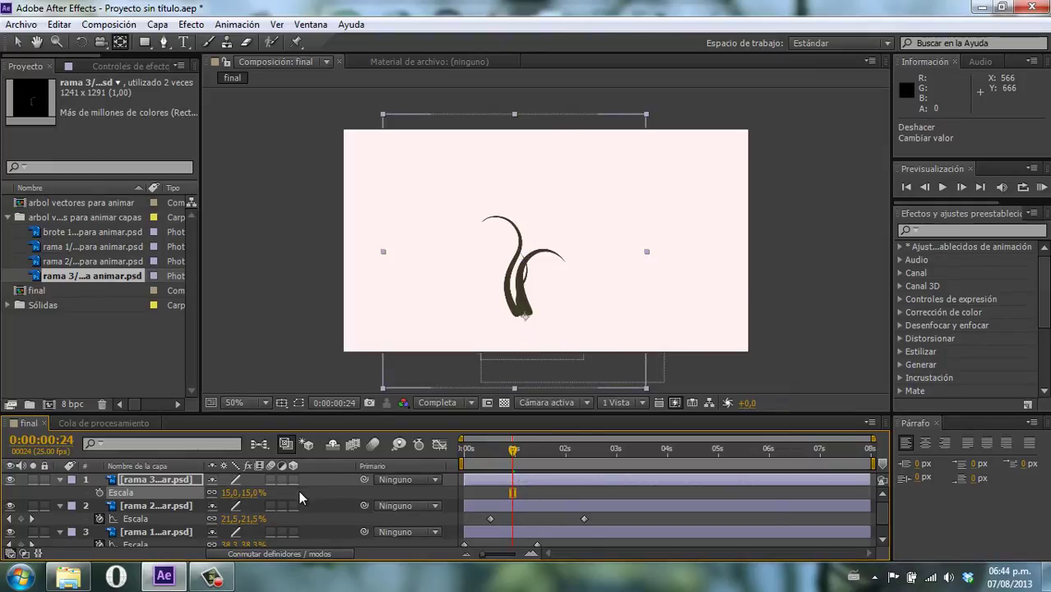
{"action": "key", "text": "space"}
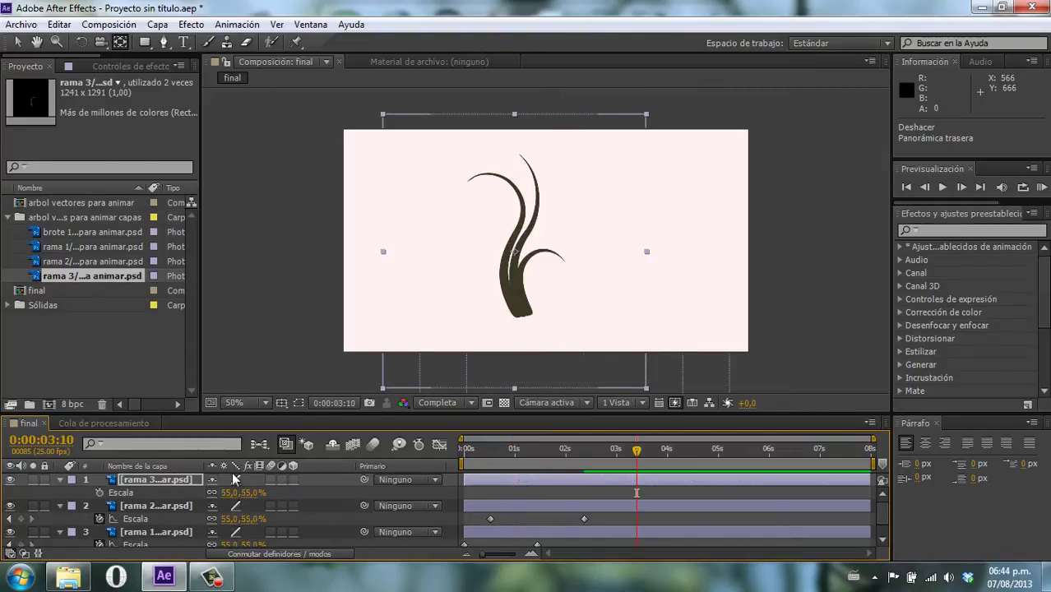
Keyframe rama 3 at 55%, move its anchor to the stem base, and set 14% at one second
{"action": "left_click", "coordinate": [100, 492]}
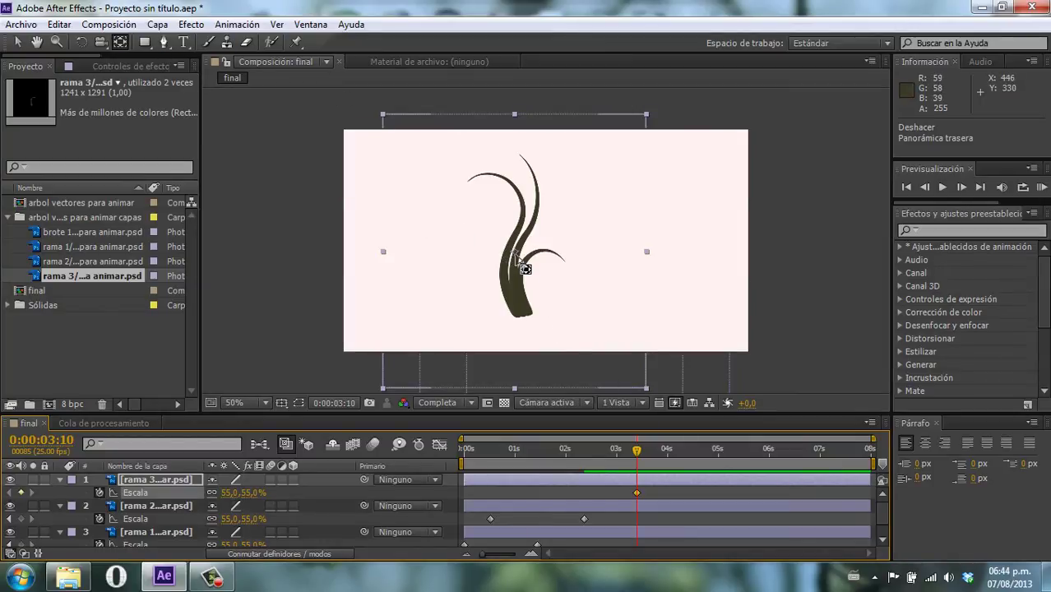
{"action": "left_click_drag", "start_coordinate": [514, 251], "coordinate": [522, 323]}
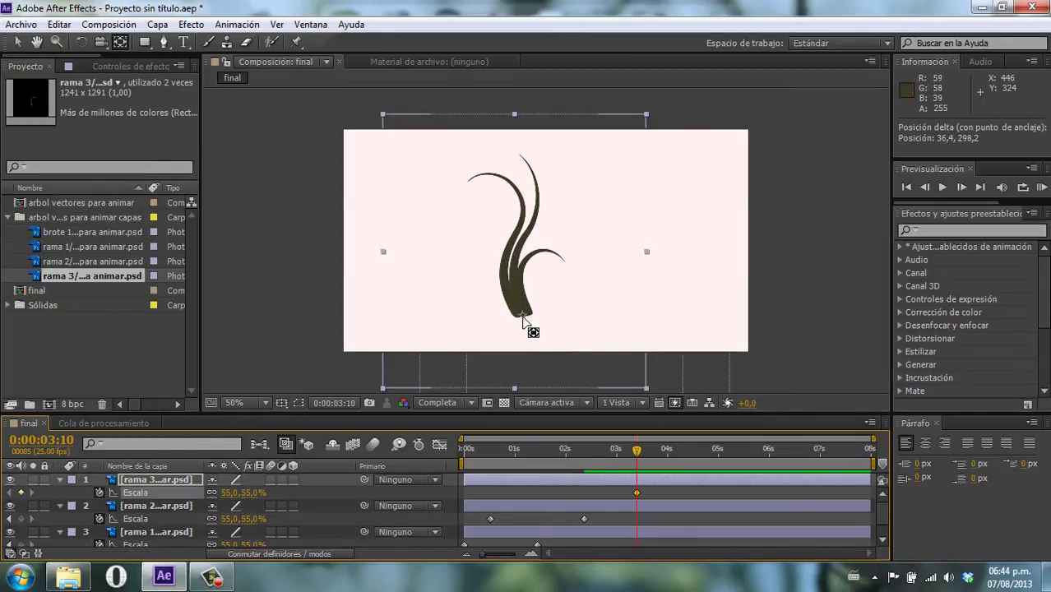
{"action": "left_click_drag", "start_coordinate": [636, 454], "coordinate": [516, 465]}
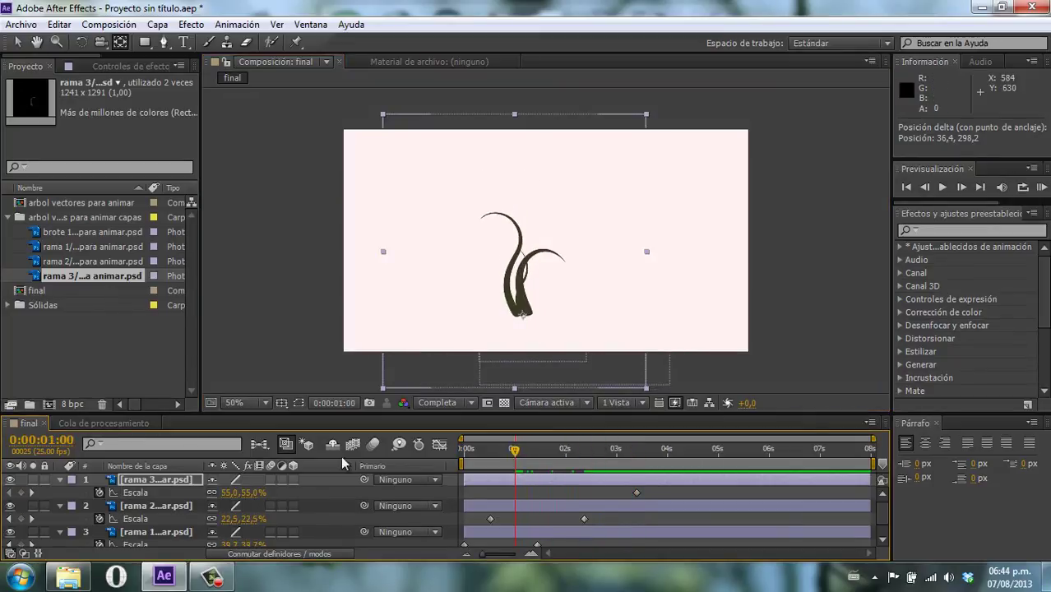
{"action": "left_click_drag", "start_coordinate": [253, 499], "coordinate": [223, 495]}
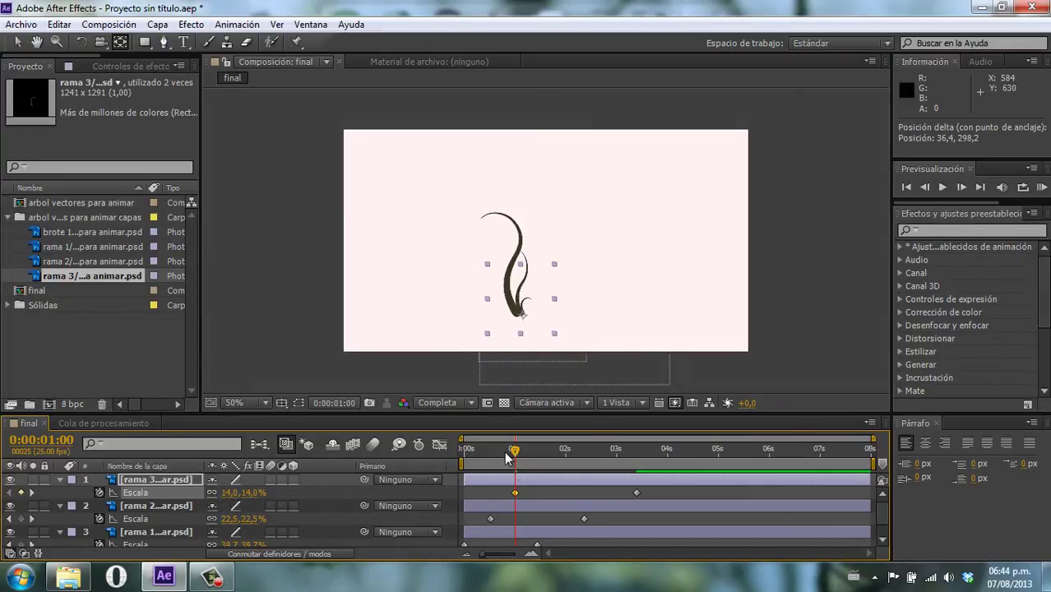
{"action": "left_click_drag", "start_coordinate": [509, 457], "coordinate": [648, 457]}
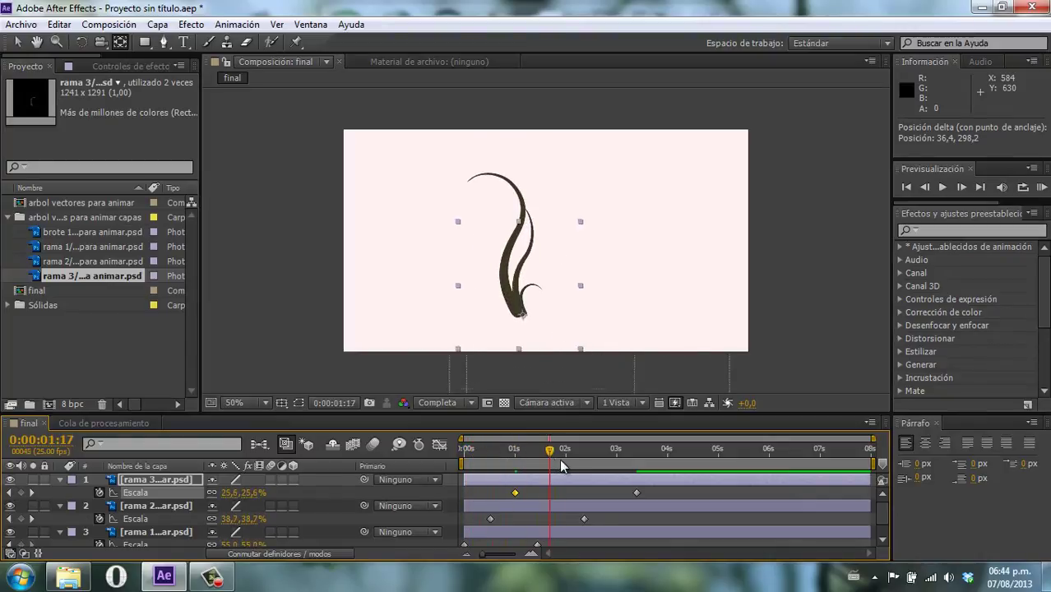
{"action": "mouse_move", "coordinate": [476, 463]}
{"action": "left_mouse_down"}
{"action": "mouse_move", "coordinate": [494, 457]}
{"action": "mouse_move", "coordinate": [452, 469]}
{"action": "mouse_move", "coordinate": [487, 459]}
{"action": "left_mouse_up"}
Trim rama 2 to start at 0:00:00:12 and preview the branches growing in
{"action": "left_click", "coordinate": [164, 506]}
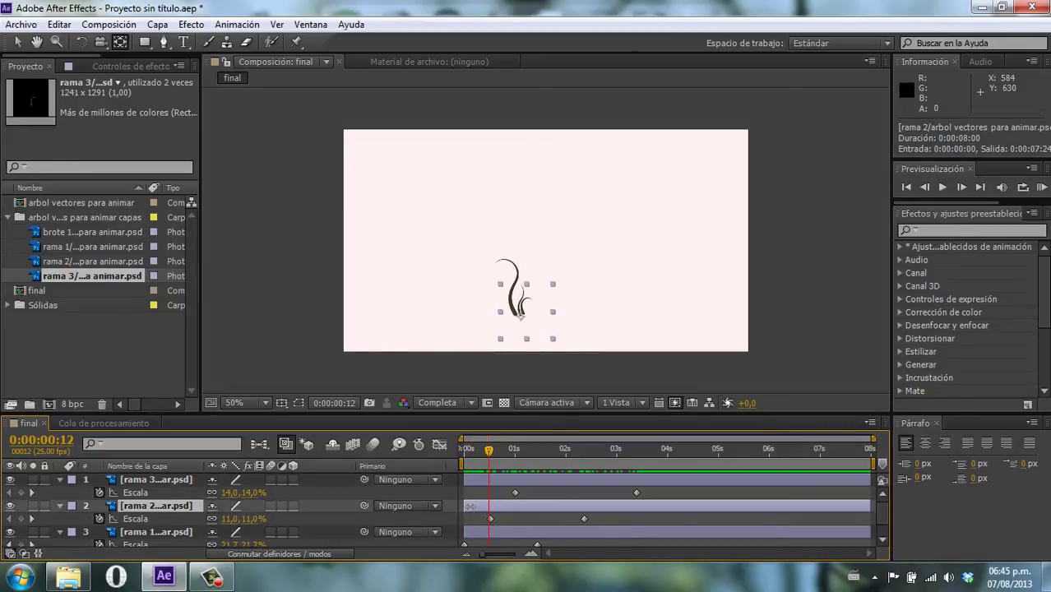
{"action": "left_click_drag", "start_coordinate": [470, 506], "coordinate": [481, 506]}
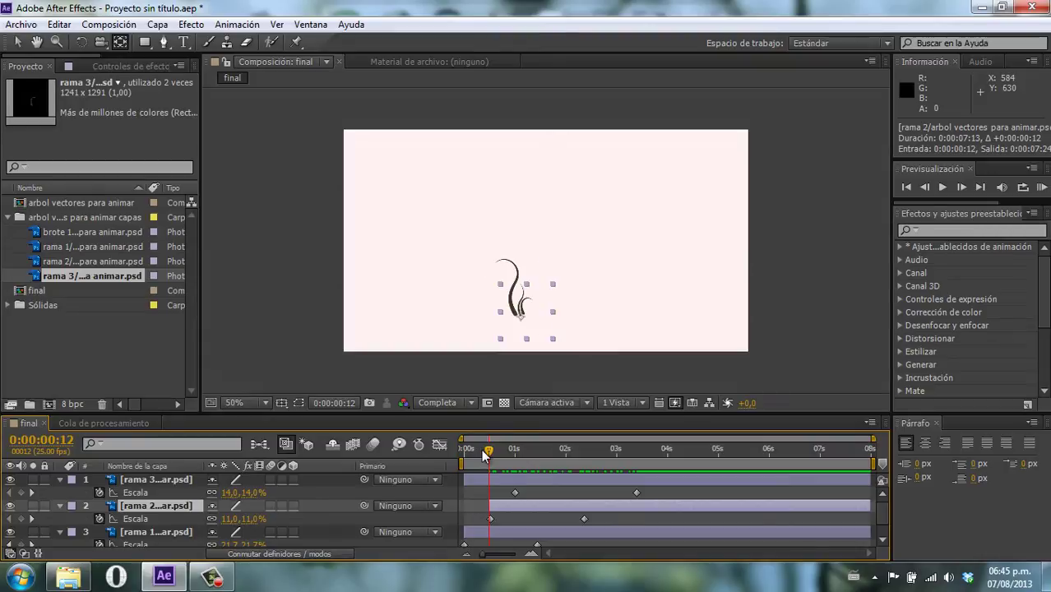
{"action": "mouse_move", "coordinate": [483, 456]}
{"action": "left_mouse_down"}
{"action": "mouse_move", "coordinate": [463, 458]}
{"action": "mouse_move", "coordinate": [519, 480]}
{"action": "left_mouse_up"}
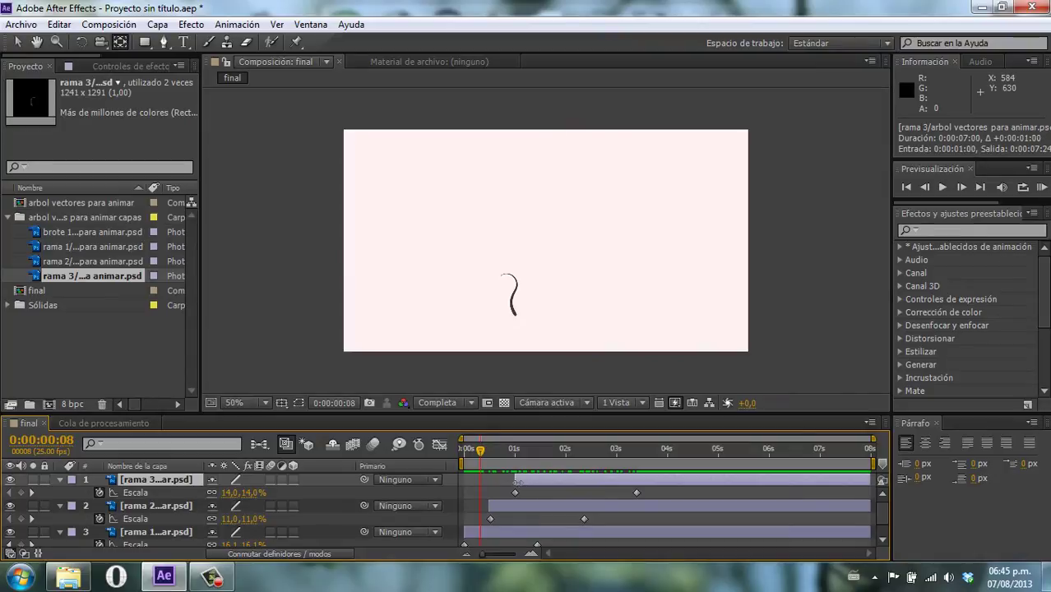
{"action": "mouse_move", "coordinate": [490, 455]}
{"action": "left_mouse_down"}
{"action": "mouse_move", "coordinate": [680, 444]}
{"action": "mouse_move", "coordinate": [634, 452]}
{"action": "left_mouse_up"}
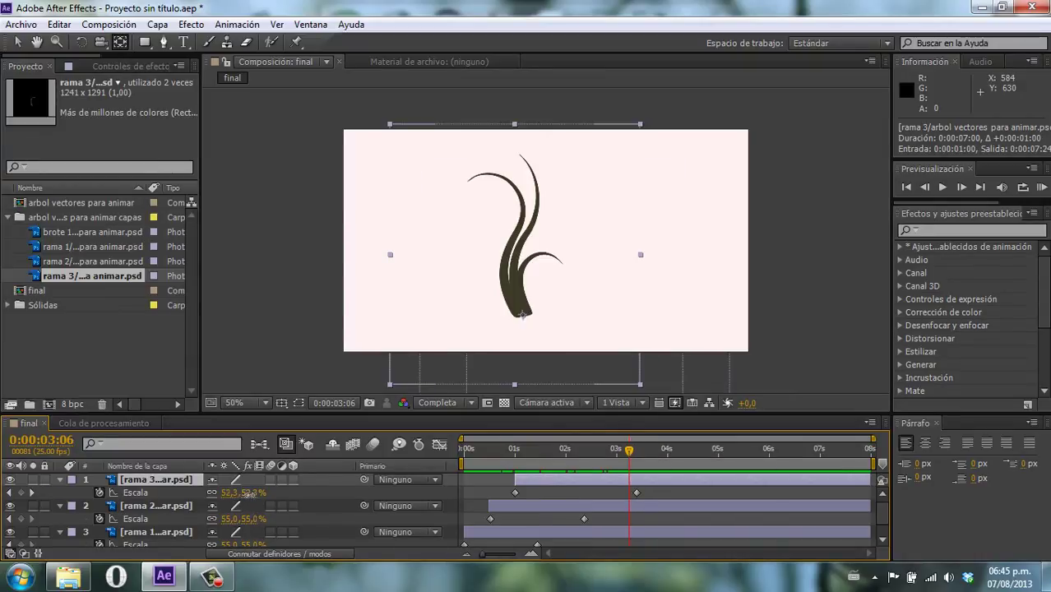
Add a rama 3 Scale keyframe near 0:00:03:05 and set it exactly to 67%
{"action": "left_click_drag", "start_coordinate": [248, 494], "coordinate": [262, 493]}
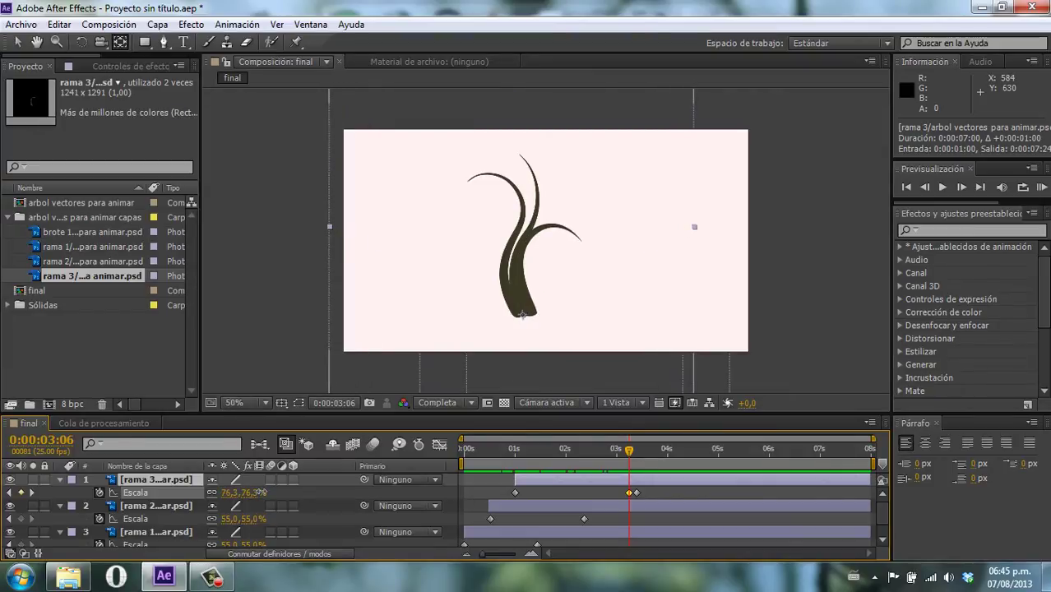
{"action": "mouse_move", "coordinate": [630, 452]}
{"action": "left_mouse_down"}
{"action": "mouse_move", "coordinate": [574, 452]}
{"action": "mouse_move", "coordinate": [632, 449]}
{"action": "mouse_move", "coordinate": [630, 463]}
{"action": "left_mouse_up"}
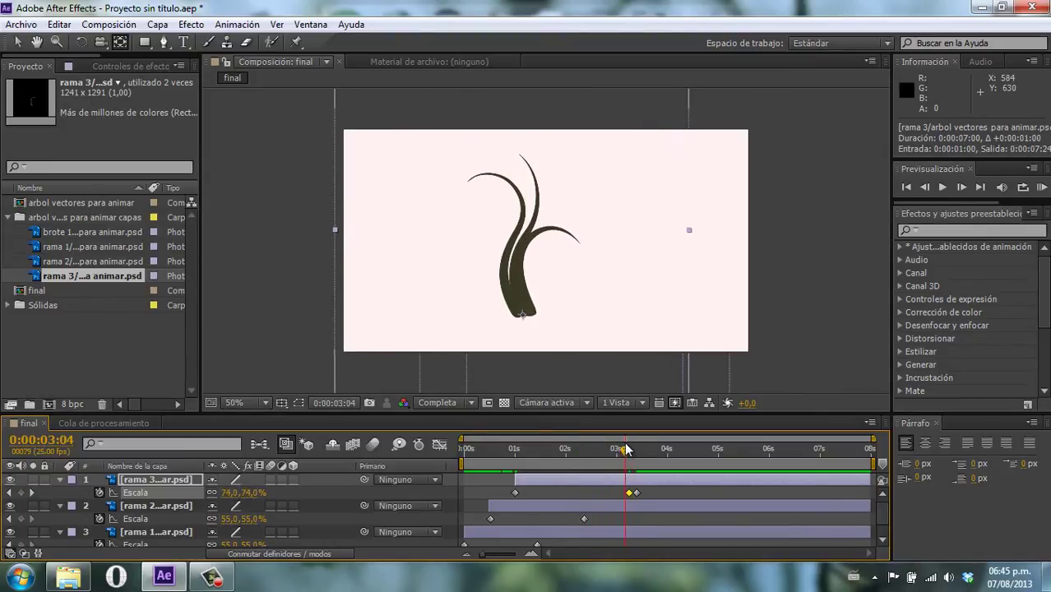
{"action": "double_click", "coordinate": [630, 492]}
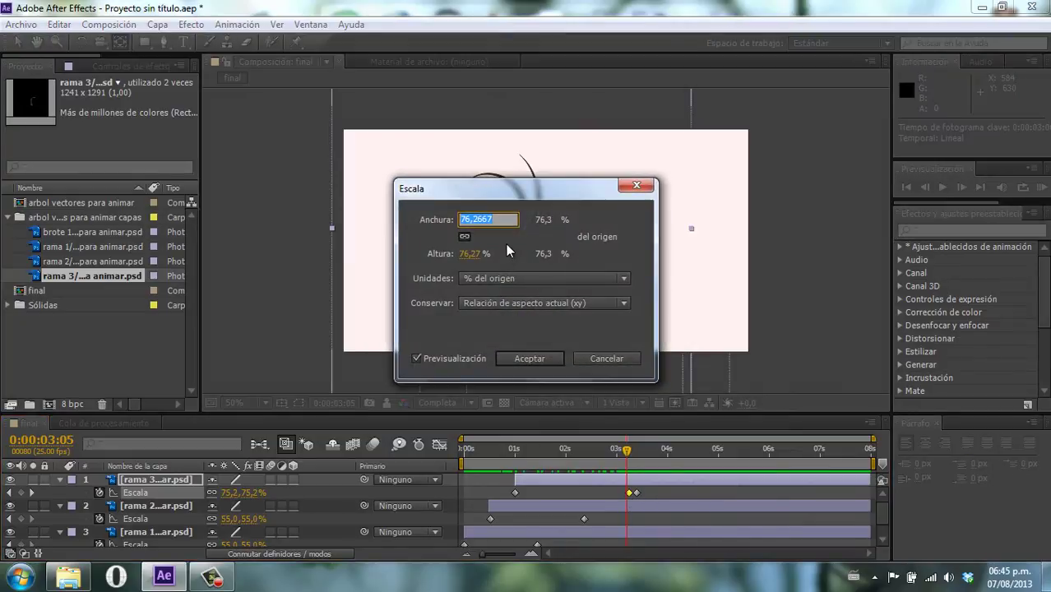
{"action": "type", "text": "67"}
{"action": "left_click", "coordinate": [514, 359]}
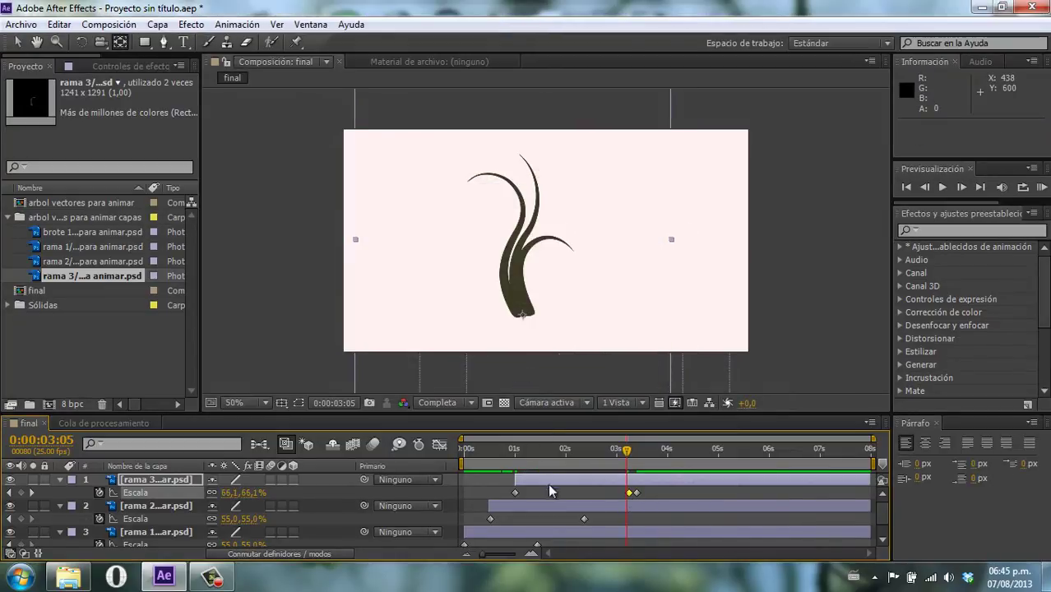
Keyframe rama 2's scale to 61% near 0:00:02:04 and make the Timeline panel taller
{"action": "left_click_drag", "start_coordinate": [594, 464], "coordinate": [574, 458]}
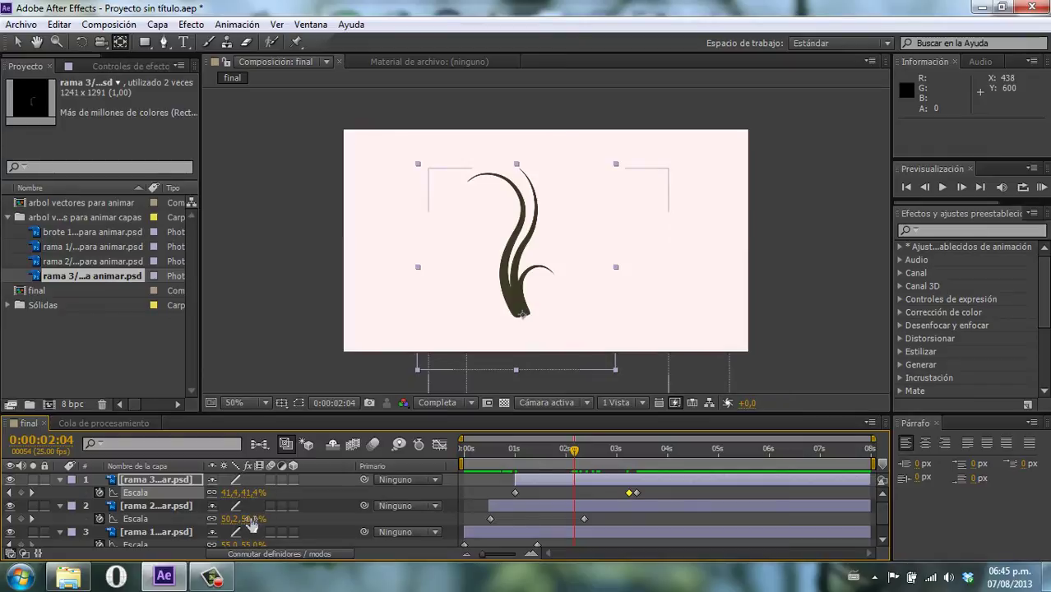
{"action": "left_click_drag", "start_coordinate": [251, 519], "coordinate": [258, 519]}
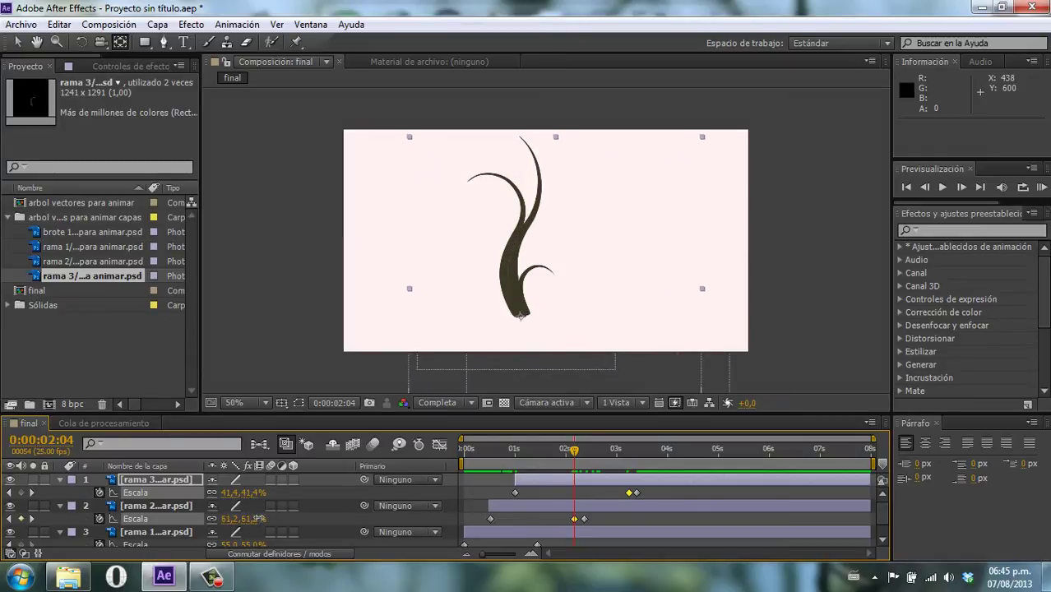
{"action": "left_click", "coordinate": [261, 524]}
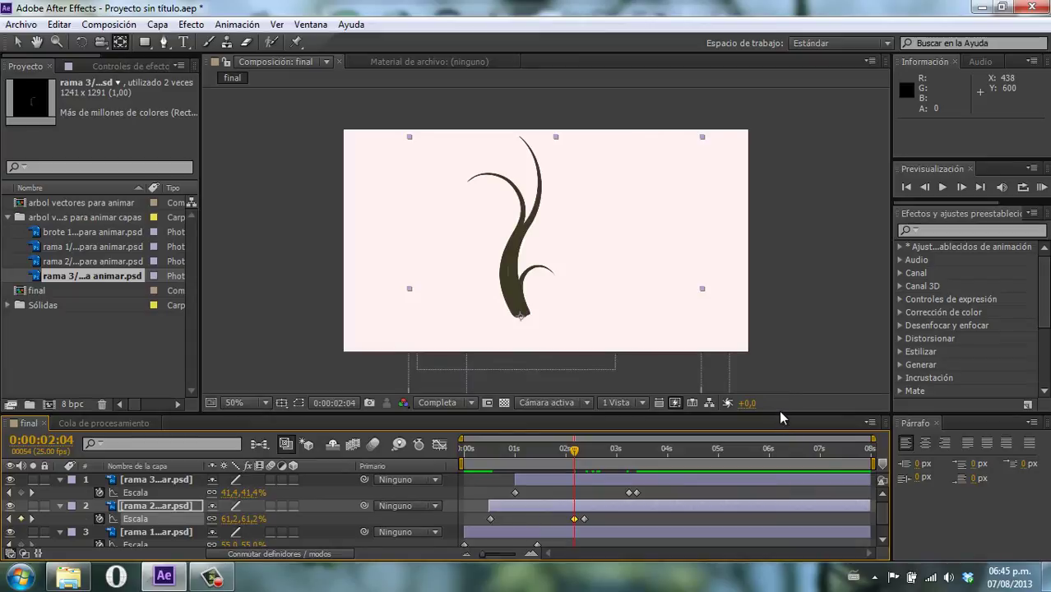
{"action": "left_click_drag", "start_coordinate": [779, 411], "coordinate": [779, 389]}
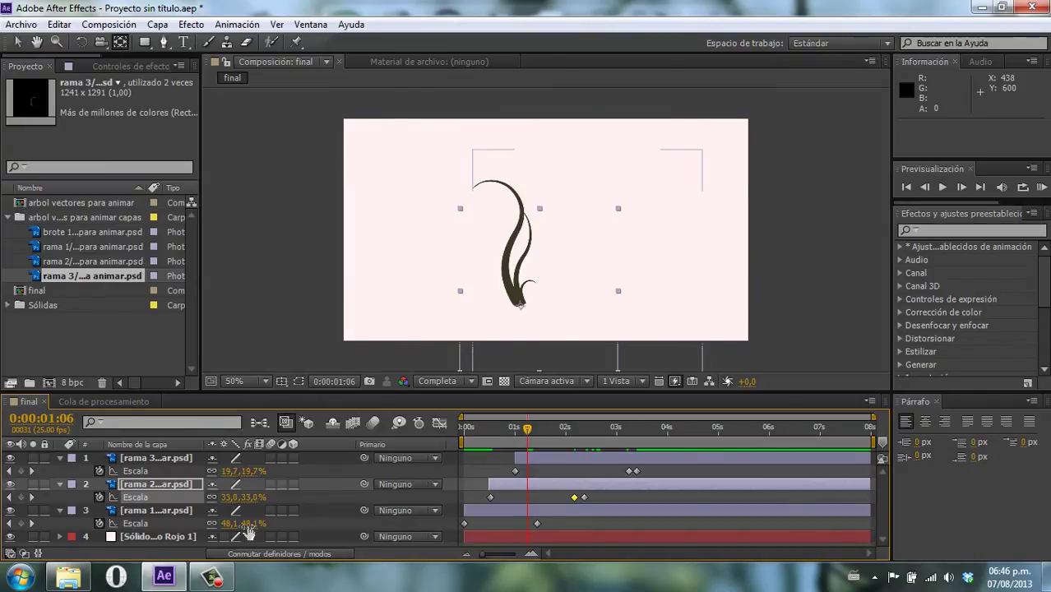
Raise rama 2's overshoot Scale keyframe near two seconds to 68%
{"action": "left_click_drag", "start_coordinate": [245, 524], "coordinate": [251, 522]}
{"action": "left_click_drag", "start_coordinate": [527, 430], "coordinate": [499, 444]}
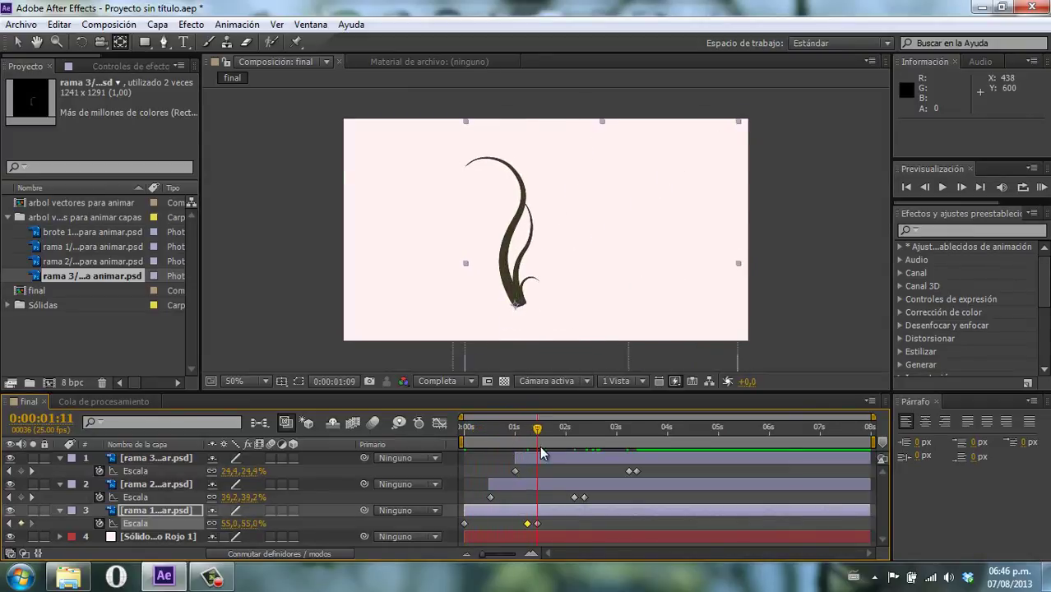
{"action": "mouse_move", "coordinate": [499, 444]}
{"action": "left_mouse_down"}
{"action": "mouse_move", "coordinate": [605, 447]}
{"action": "mouse_move", "coordinate": [470, 439]}
{"action": "mouse_move", "coordinate": [615, 429]}
{"action": "left_mouse_up"}
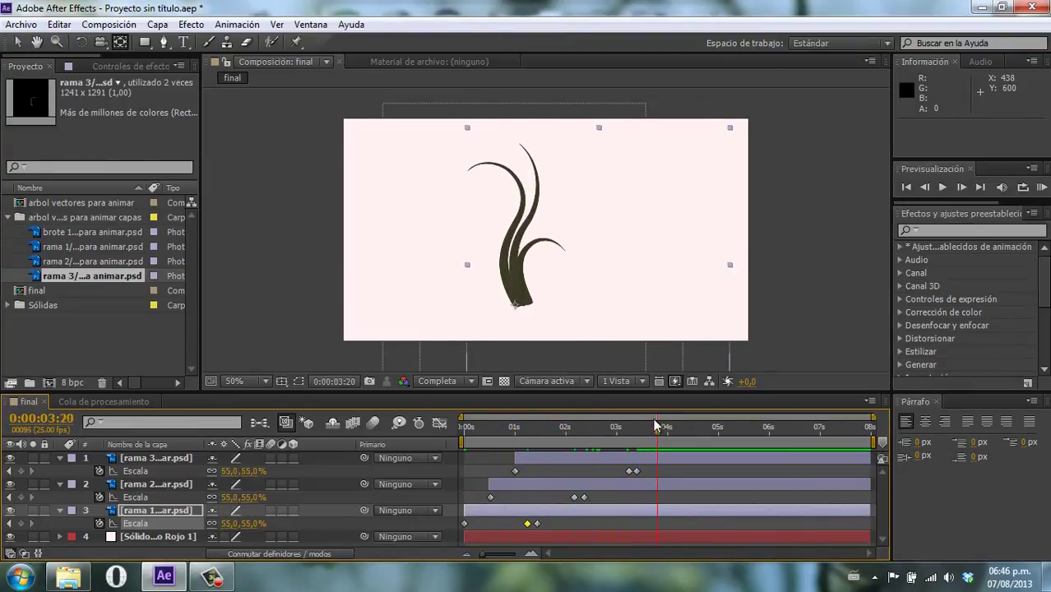
{"action": "left_click_drag", "start_coordinate": [614, 430], "coordinate": [545, 429]}
{"action": "double_click", "coordinate": [528, 523]}
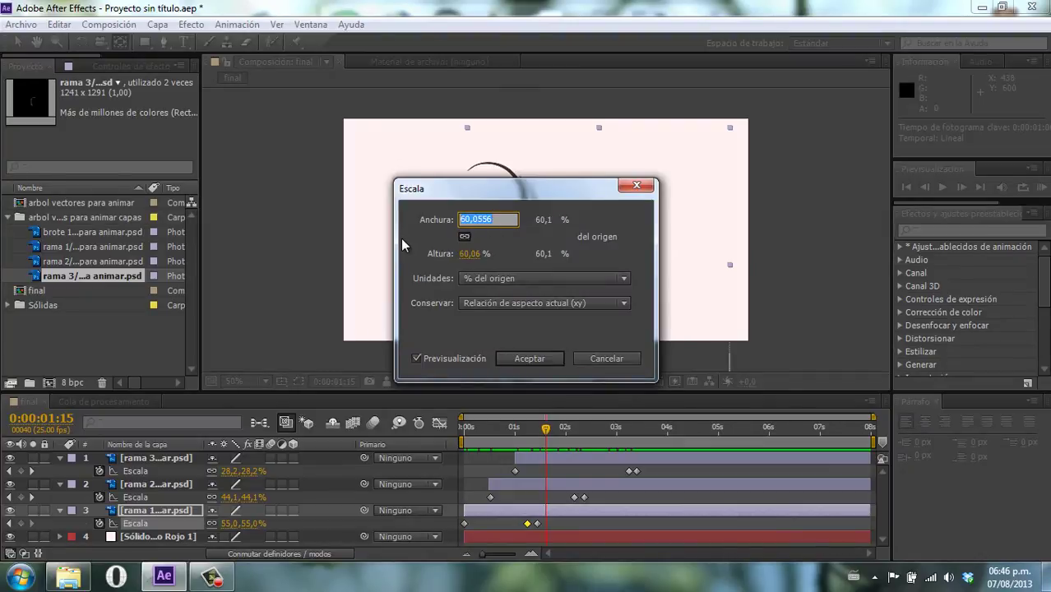
{"action": "type", "text": "68"}
{"action": "left_click", "coordinate": [535, 359]}
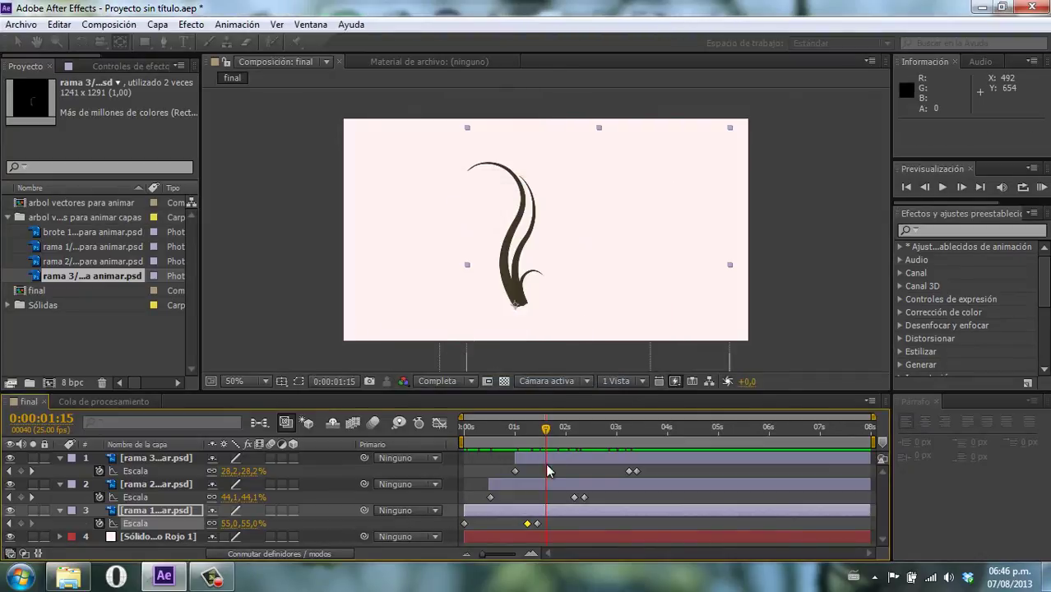
Set the other branch's Scale keyframe to 48,5% and marquee-select all branch keyframes
{"action": "double_click", "coordinate": [574, 498]}
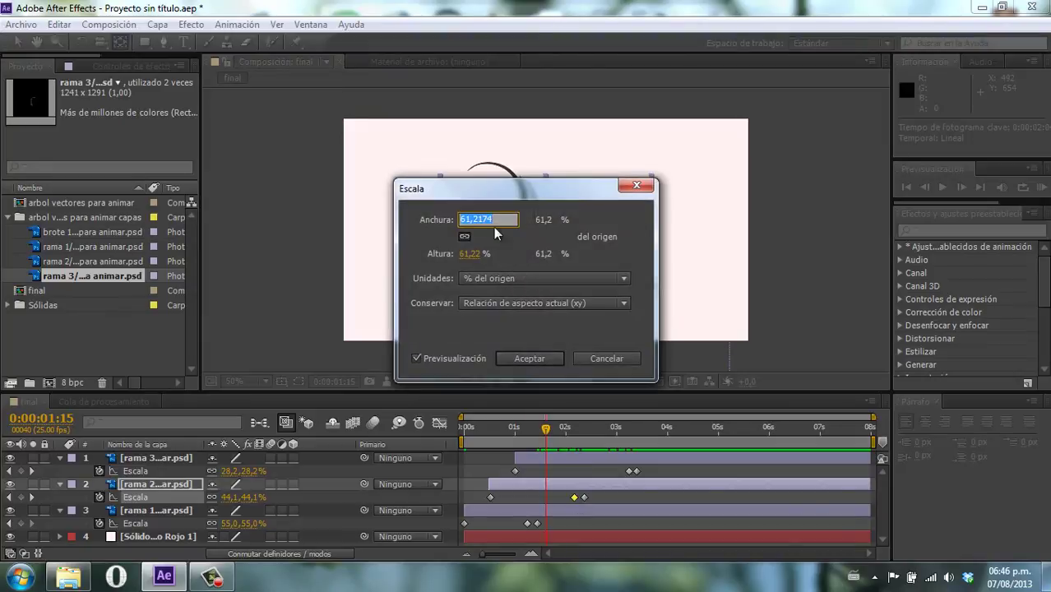
{"action": "type", "text": "48"}
{"action": "type", "text": ",5"}
{"action": "left_click", "coordinate": [527, 358]}
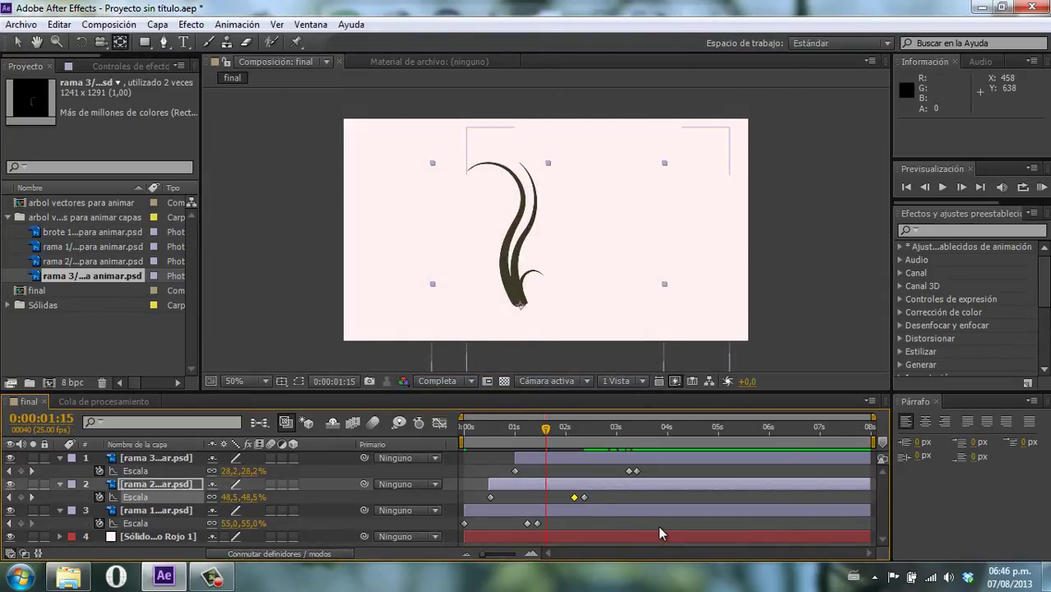
{"action": "left_click_drag", "start_coordinate": [662, 533], "coordinate": [445, 464]}
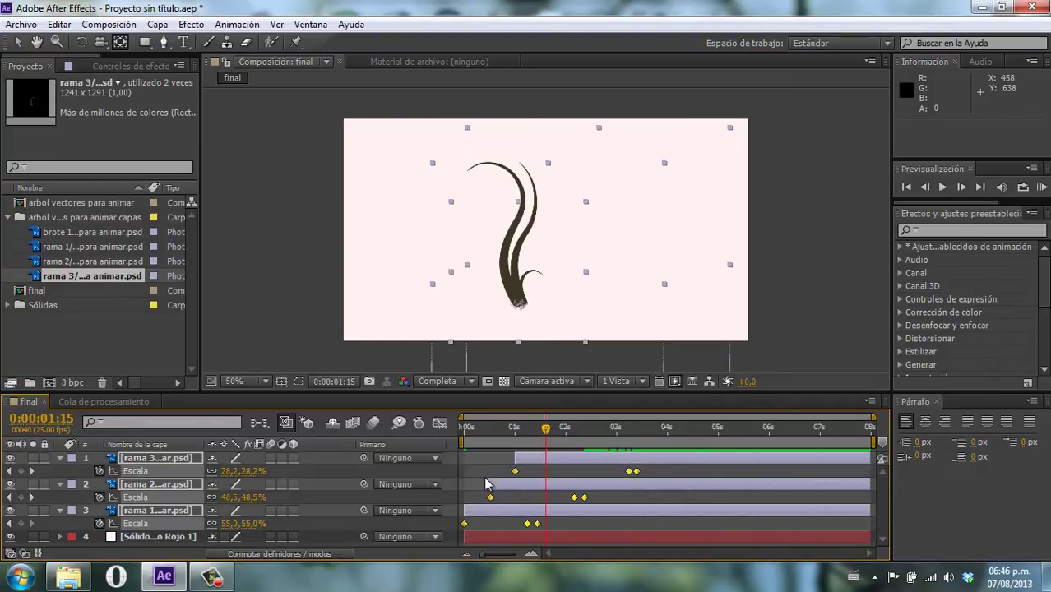
Apply Easy Ease (Desacelerac./Acelerac. suave) to all selected scale keyframes and scrub to preview
{"action": "right_click", "coordinate": [583, 497]}
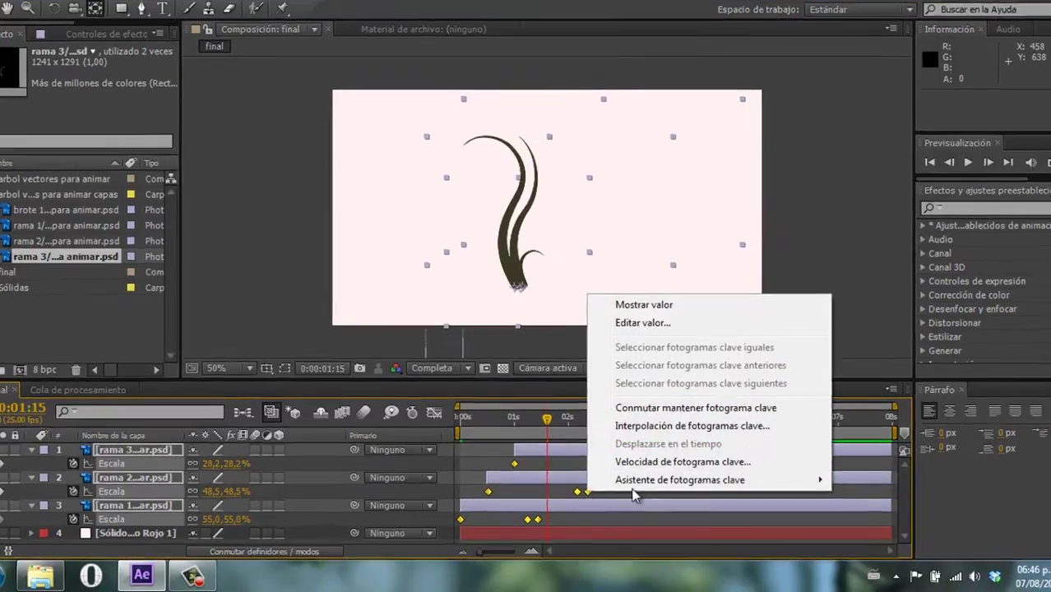
{"action": "mouse_move", "coordinate": [619, 486]}
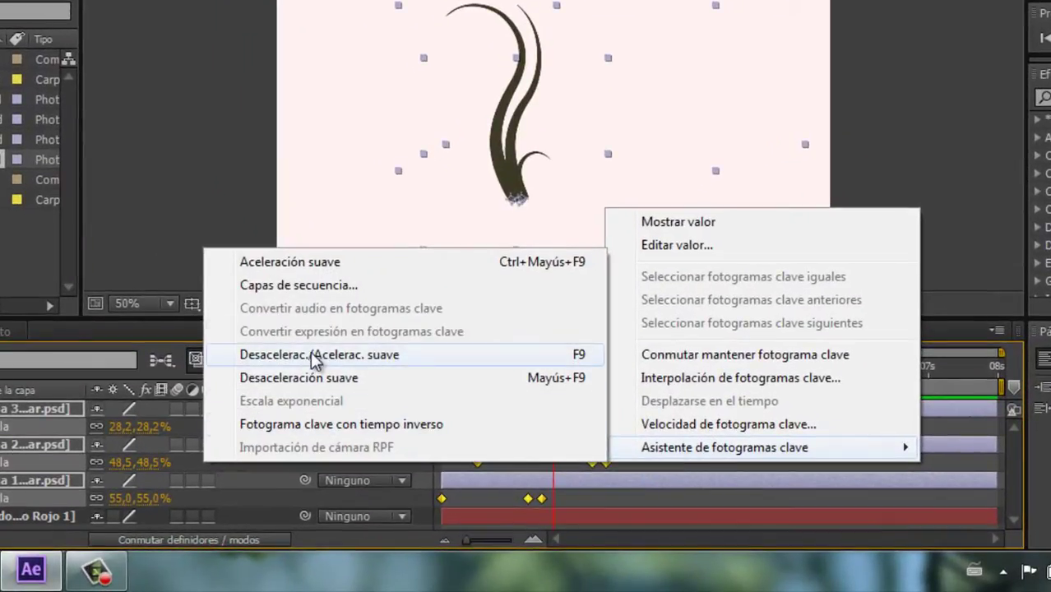
{"action": "left_click", "coordinate": [290, 362]}
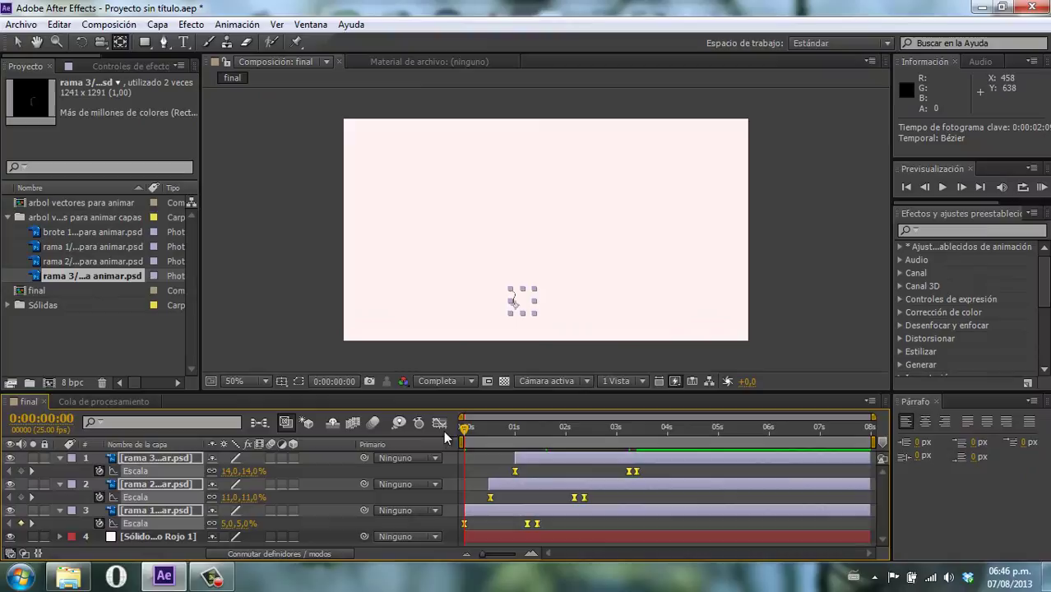
{"action": "mouse_move", "coordinate": [464, 427]}
{"action": "left_mouse_down"}
{"action": "mouse_move", "coordinate": [662, 422]}
{"action": "mouse_move", "coordinate": [434, 427]}
{"action": "left_mouse_up"}
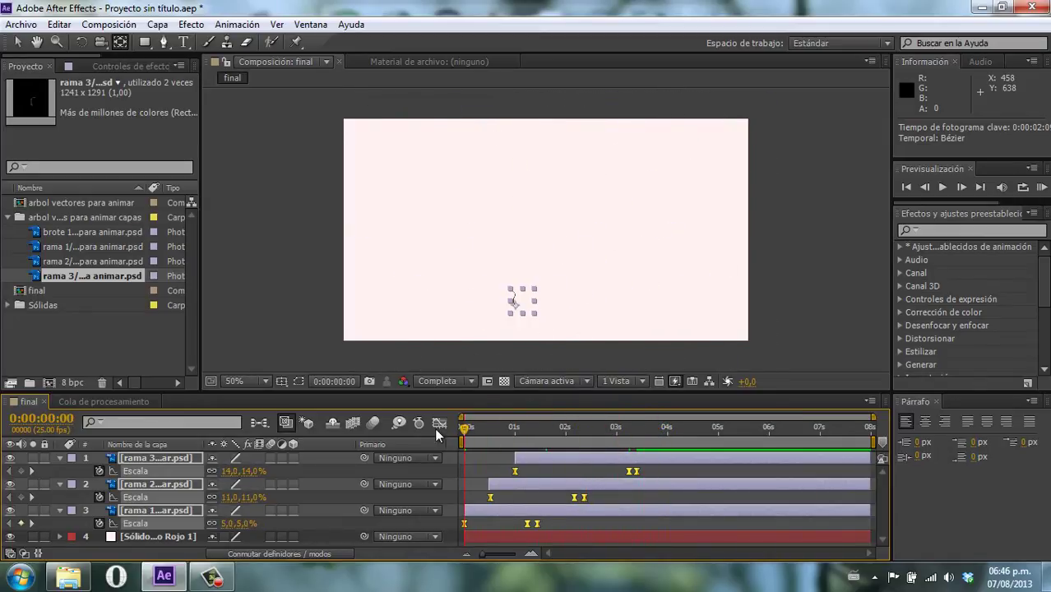
Precompose the three branch layers into a new composition named tronco
{"action": "left_click", "coordinate": [145, 512]}
{"action": "left_click", "coordinate": [161, 459], "text": "ctrl"}
{"action": "left_click", "coordinate": [149, 485], "text": "ctrl"}
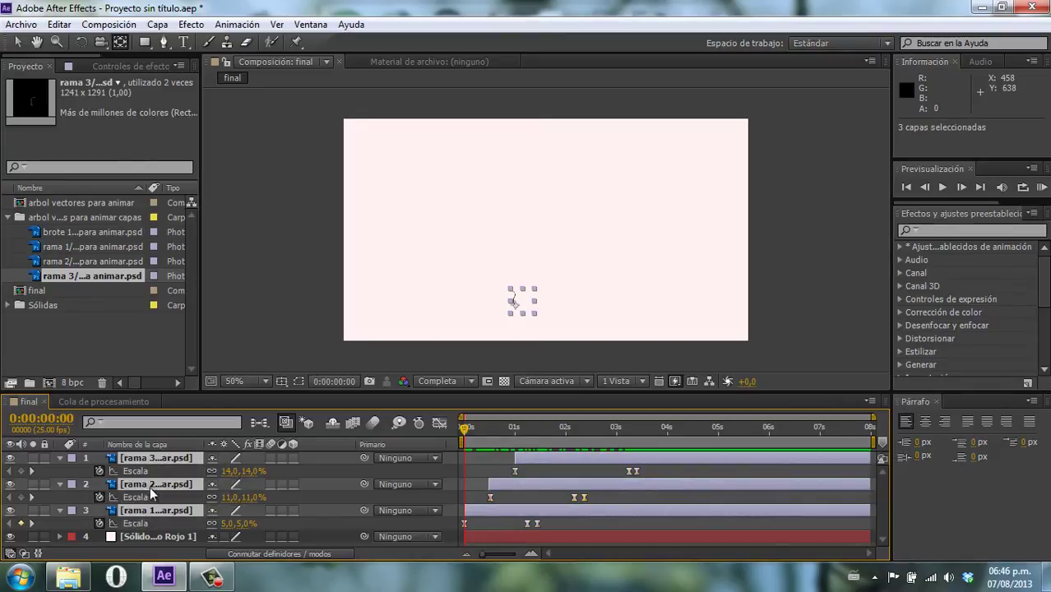
{"action": "left_click", "coordinate": [156, 24]}
{"action": "left_click", "coordinate": [245, 580]}
{"action": "type", "text": "tronco"}
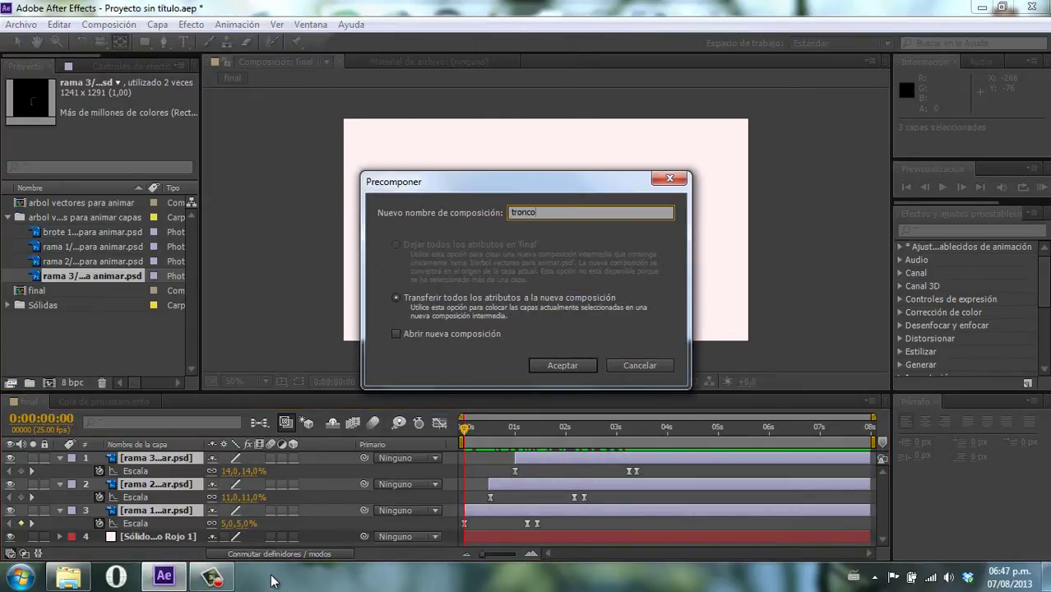
{"action": "key", "text": "Return"}
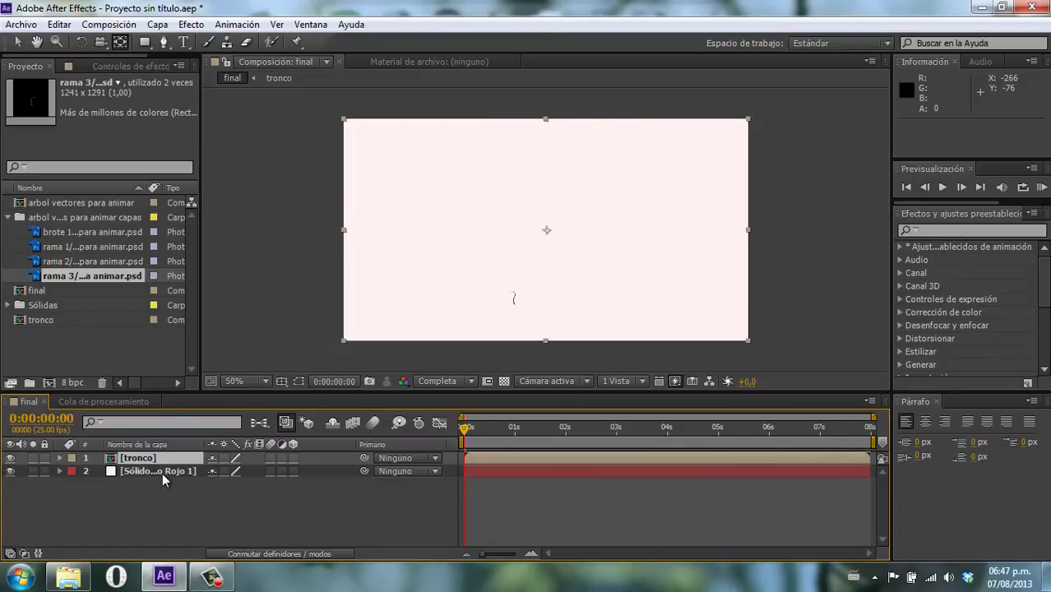
Hide the tronco layer and view the final comp at 100%
{"action": "left_click", "coordinate": [163, 499]}
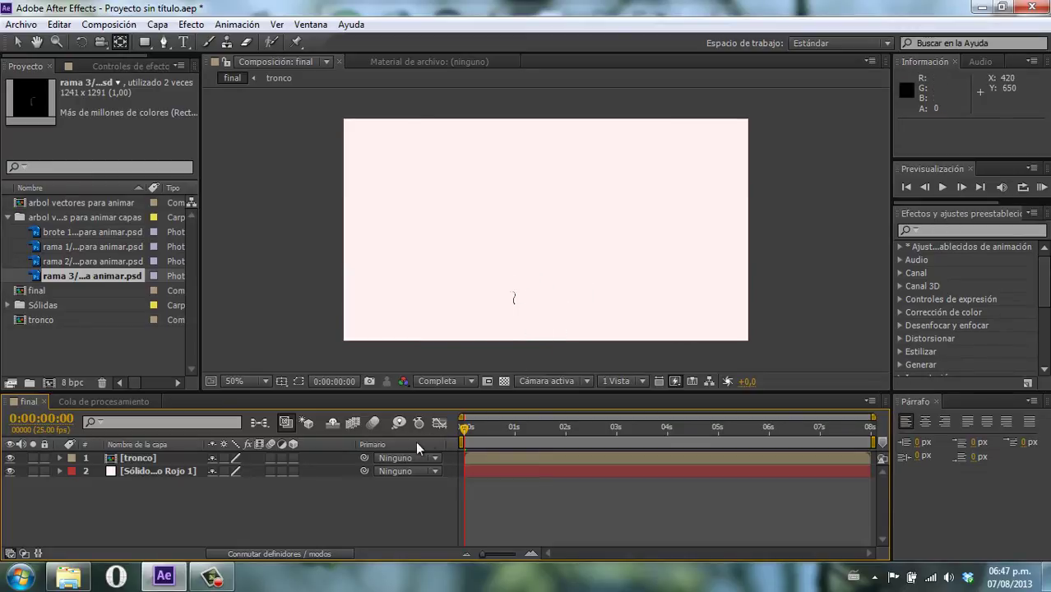
{"action": "key", "text": "slash"}
{"action": "mouse_move", "coordinate": [481, 286]}
{"action": "left_mouse_down"}
{"action": "mouse_move", "coordinate": [494, 166]}
{"action": "mouse_move", "coordinate": [539, 176]}
{"action": "left_mouse_up"}
{"action": "left_click", "coordinate": [10, 458]}
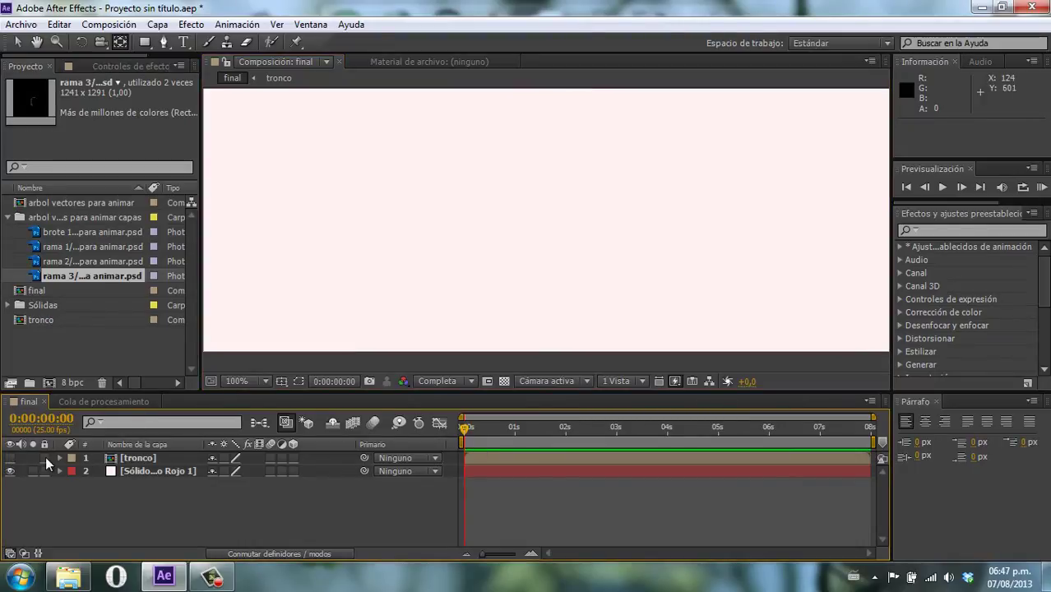
{"action": "key", "text": "h"}
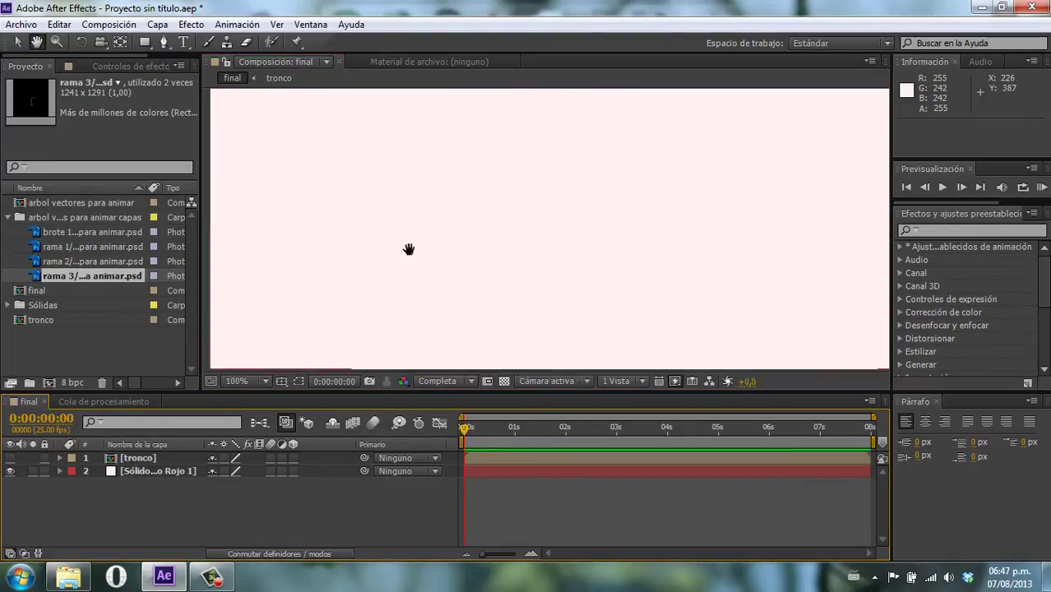
{"action": "left_click_drag", "start_coordinate": [376, 206], "coordinate": [406, 207]}
Place the brote 1 sprout into the final comp and move it into the frame
{"action": "left_click", "coordinate": [53, 233]}
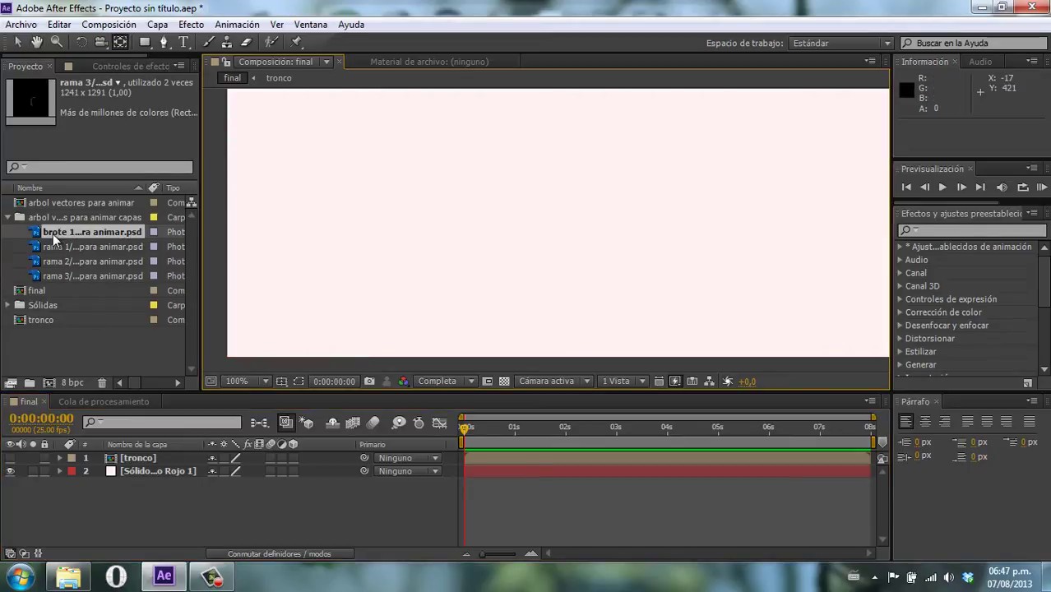
{"action": "mouse_move", "coordinate": [24, 233]}
{"action": "left_mouse_down"}
{"action": "mouse_move", "coordinate": [652, 222]}
{"action": "mouse_move", "coordinate": [563, 215]}
{"action": "left_mouse_up"}
{"action": "scroll", "coordinate": [559, 235], "scroll_direction": "down", "scroll_amount": 2}
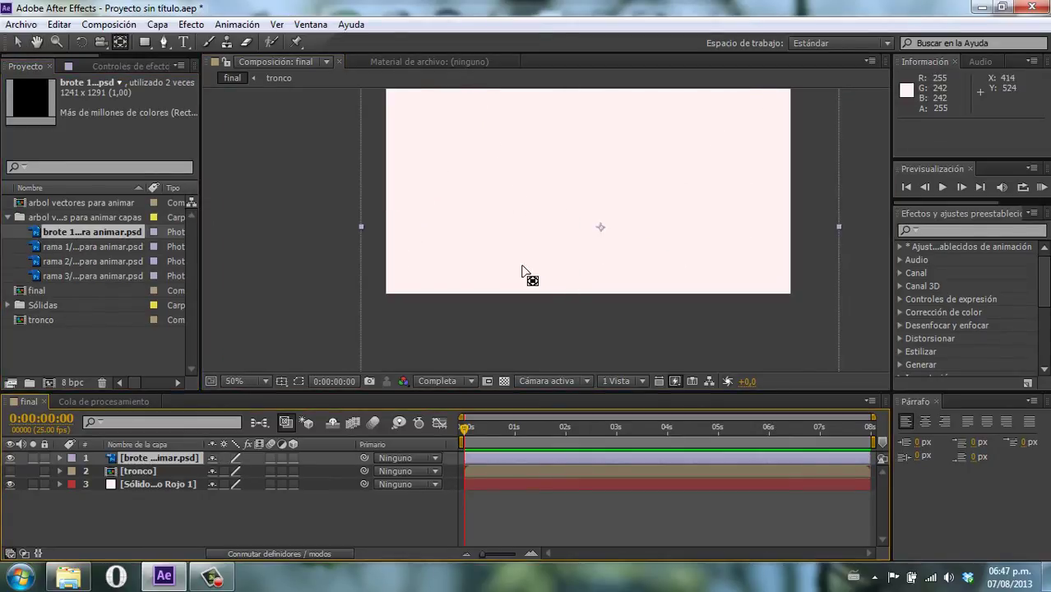
{"action": "left_click_drag", "start_coordinate": [517, 277], "coordinate": [595, 200]}
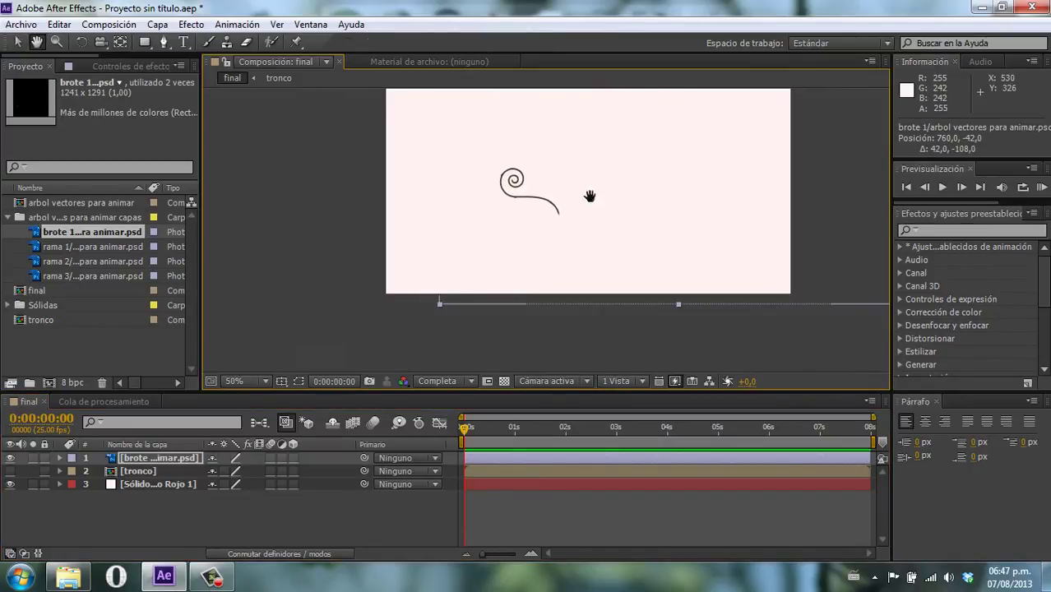
{"action": "left_click_drag", "start_coordinate": [590, 204], "coordinate": [547, 259]}
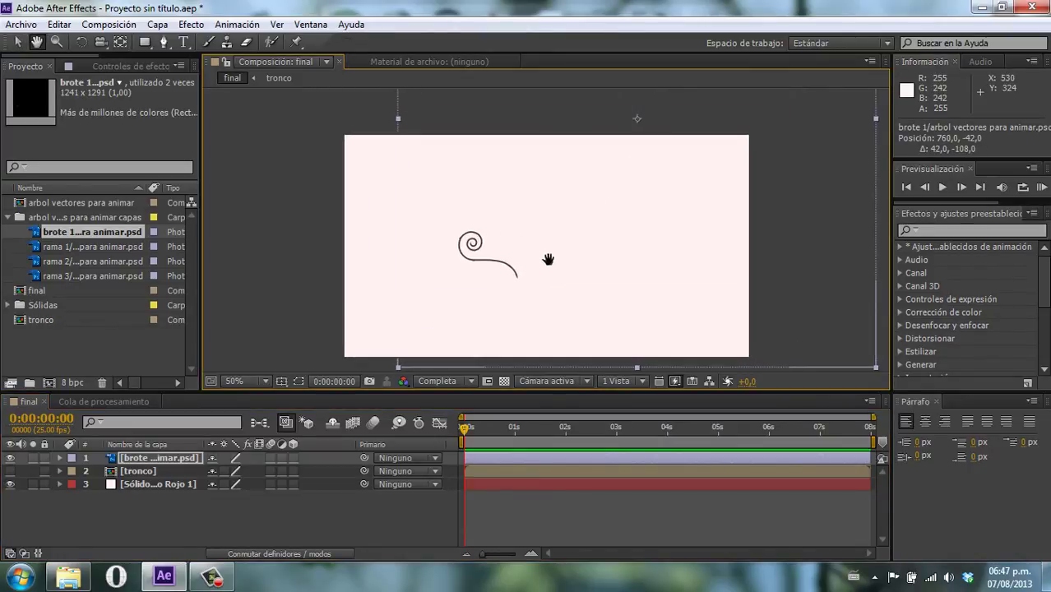
Move the sprout's anchor point to the end of its stem
{"action": "left_click", "coordinate": [122, 42]}
{"action": "left_click_drag", "start_coordinate": [637, 122], "coordinate": [516, 278]}
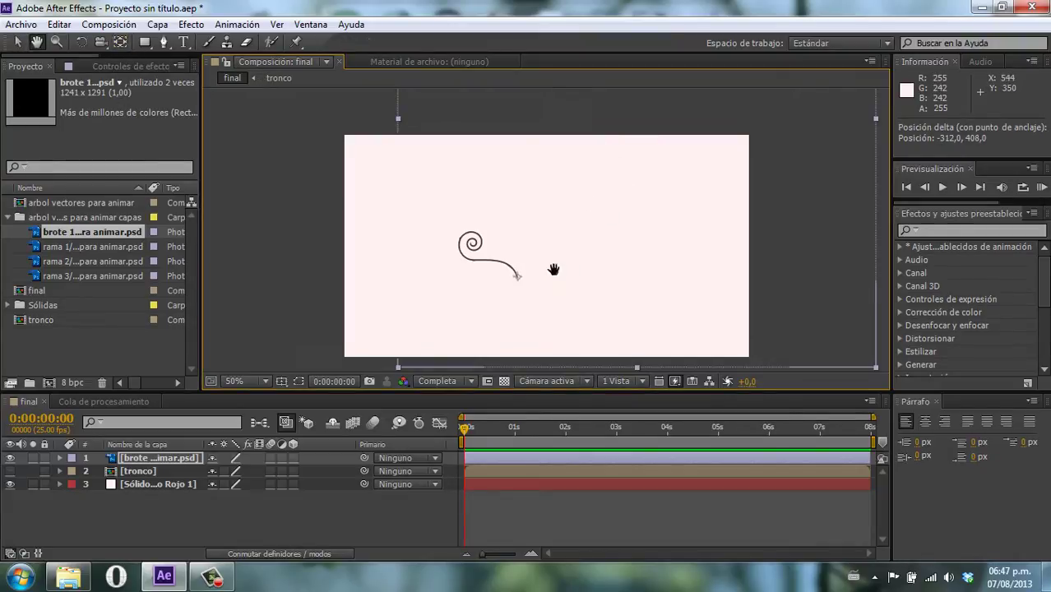
{"action": "mouse_move", "coordinate": [554, 271]}
{"action": "left_mouse_down"}
{"action": "mouse_move", "coordinate": [553, 248]}
{"action": "mouse_move", "coordinate": [639, 208]}
{"action": "left_mouse_up"}
{"action": "key", "text": "period"}
{"action": "key", "text": "period"}
{"action": "key", "text": "comma"}
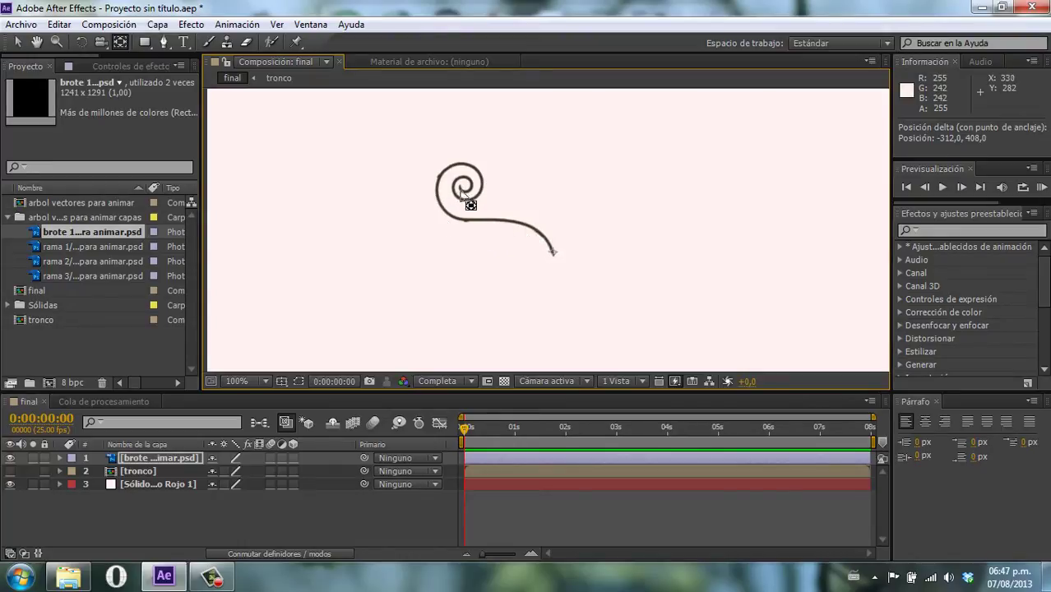
{"action": "left_click", "coordinate": [174, 457]}
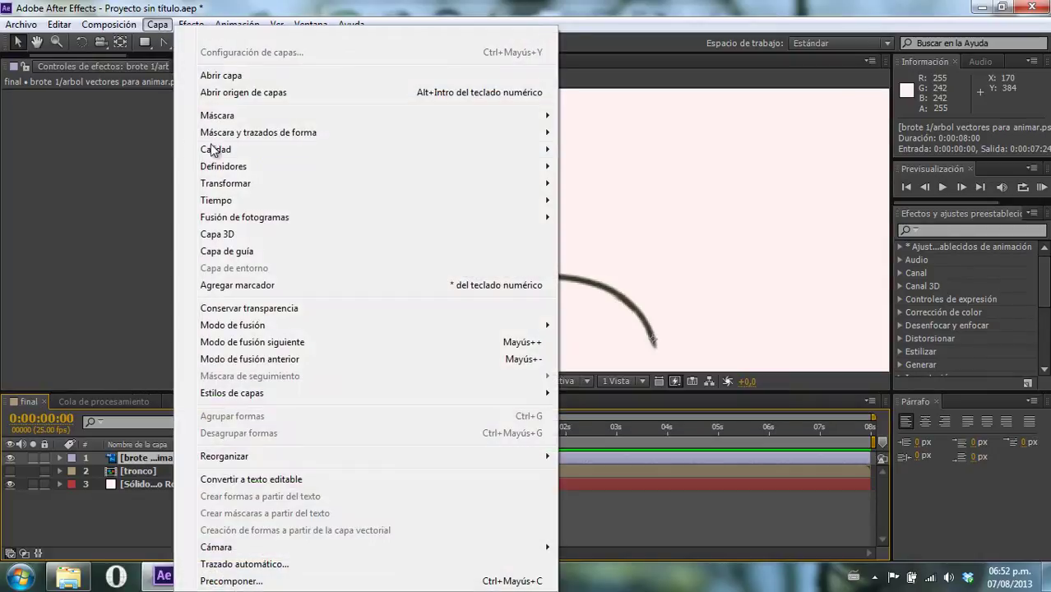
Precompose the sprout layer into a new comp named brotes and open it
{"action": "left_click", "coordinate": [158, 24]}
{"action": "left_click", "coordinate": [260, 581]}
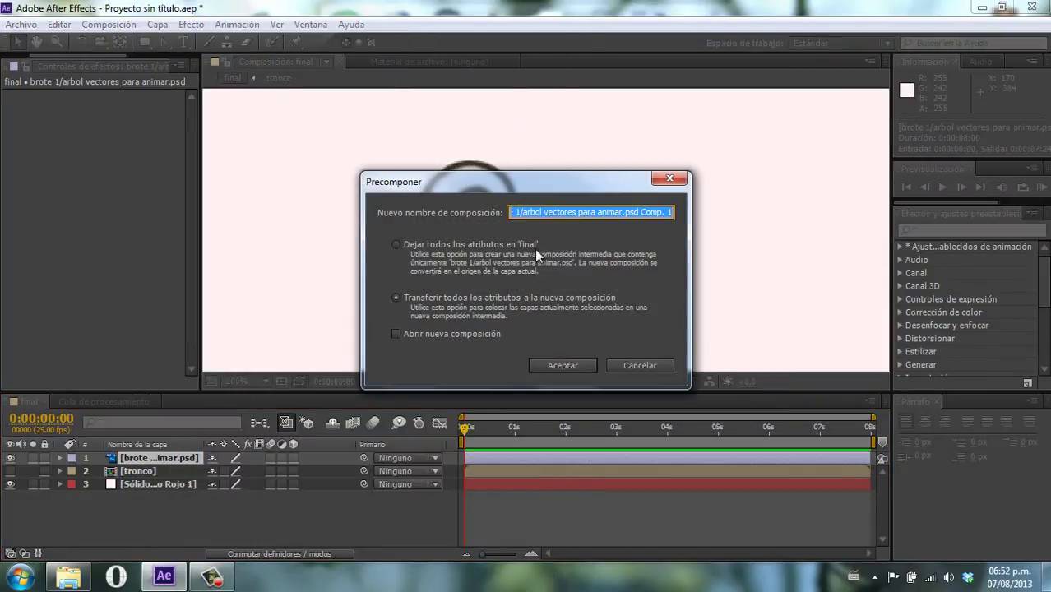
{"action": "type", "text": "bro"}
{"action": "key", "text": "BackSpace"}
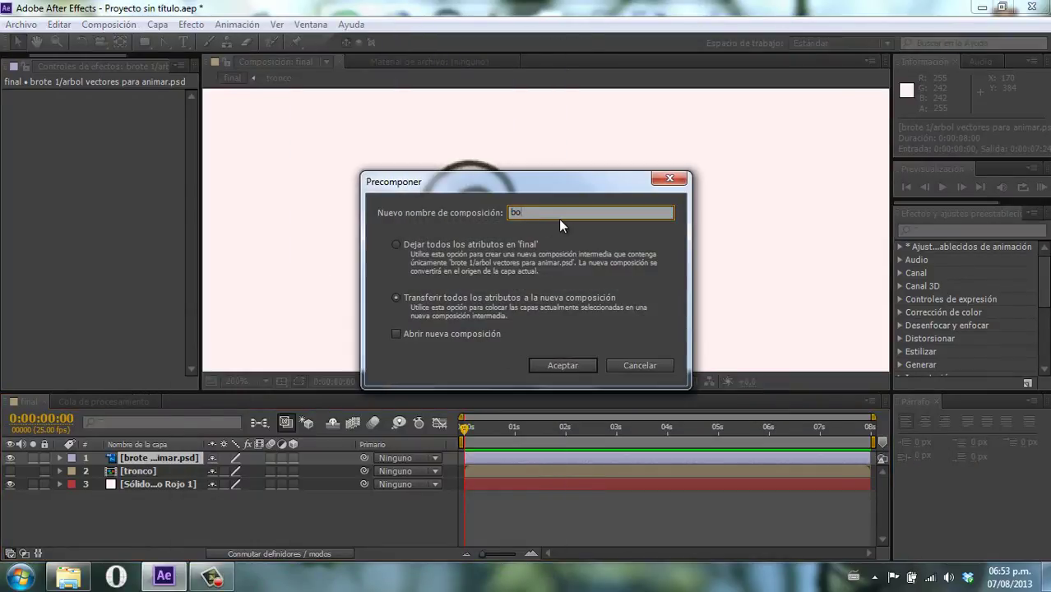
{"action": "type", "text": "otes"}
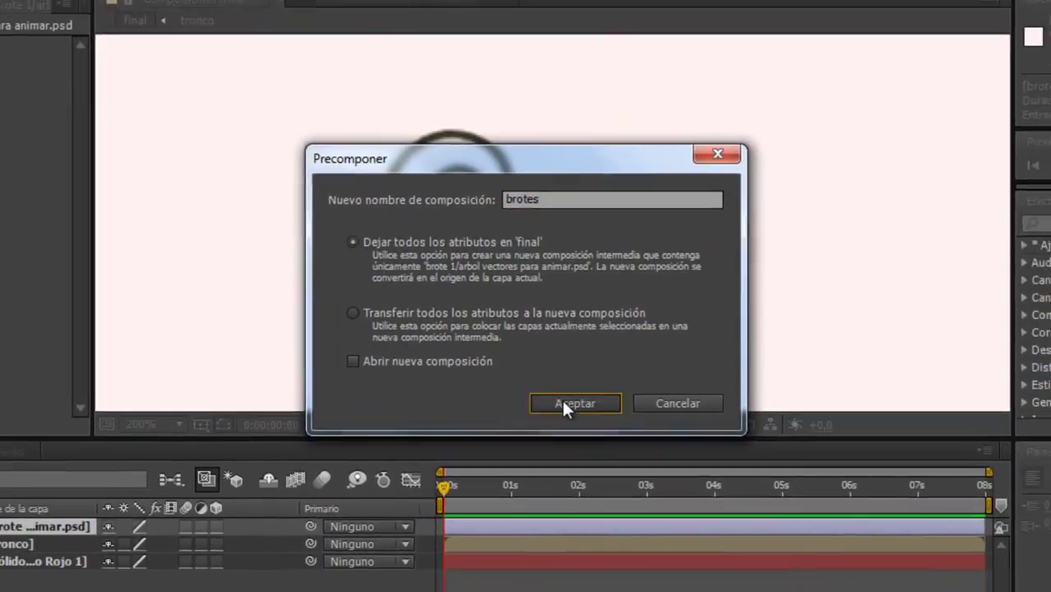
{"action": "left_click", "coordinate": [568, 421]}
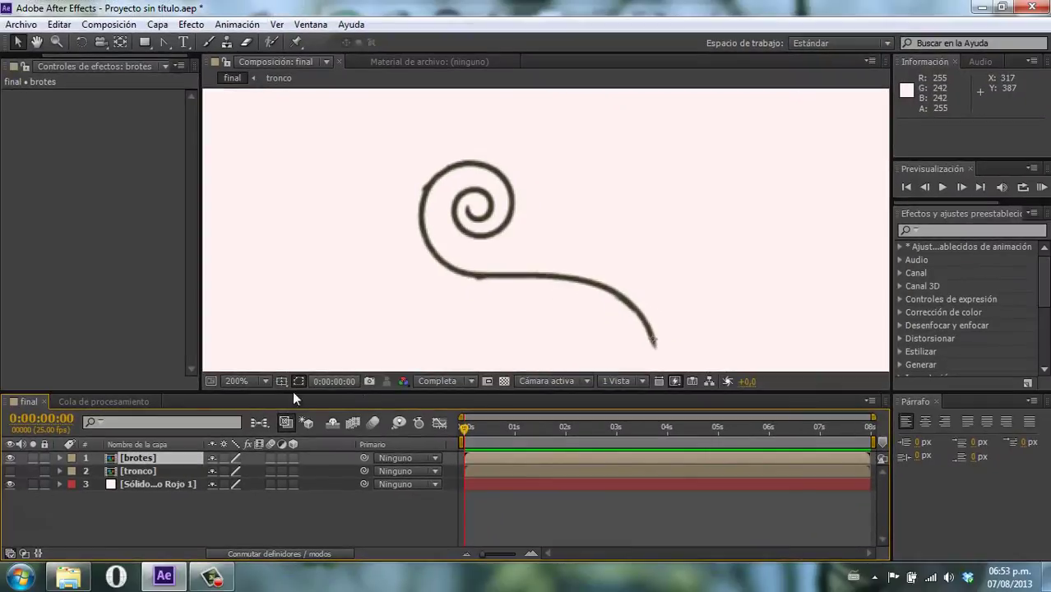
{"action": "double_click", "coordinate": [148, 457]}
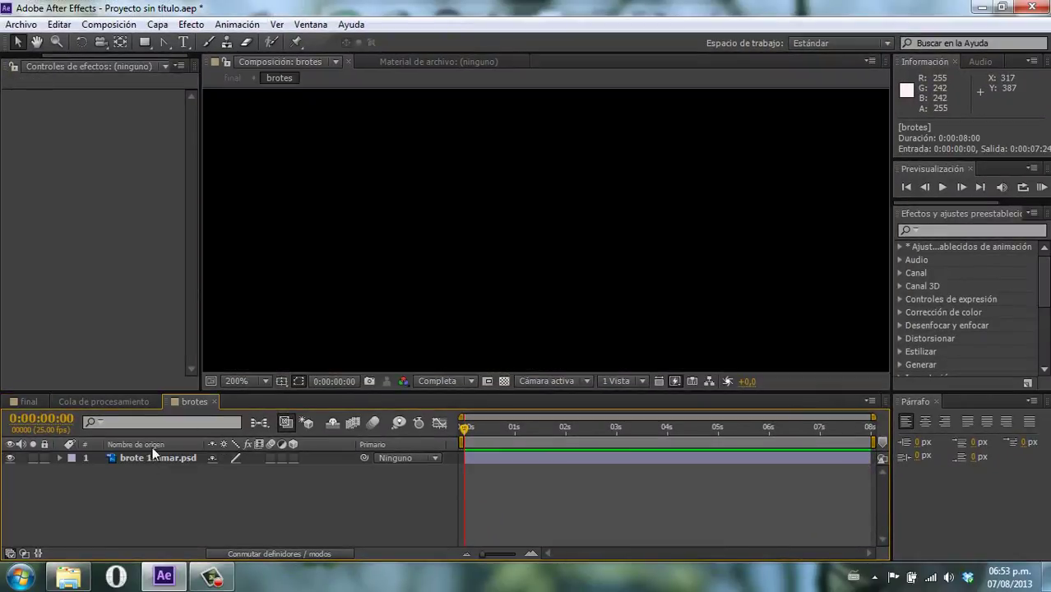
Turn on the transparency grid, centre the spiral sprout in view, and select its layer
{"action": "left_click", "coordinate": [503, 382]}
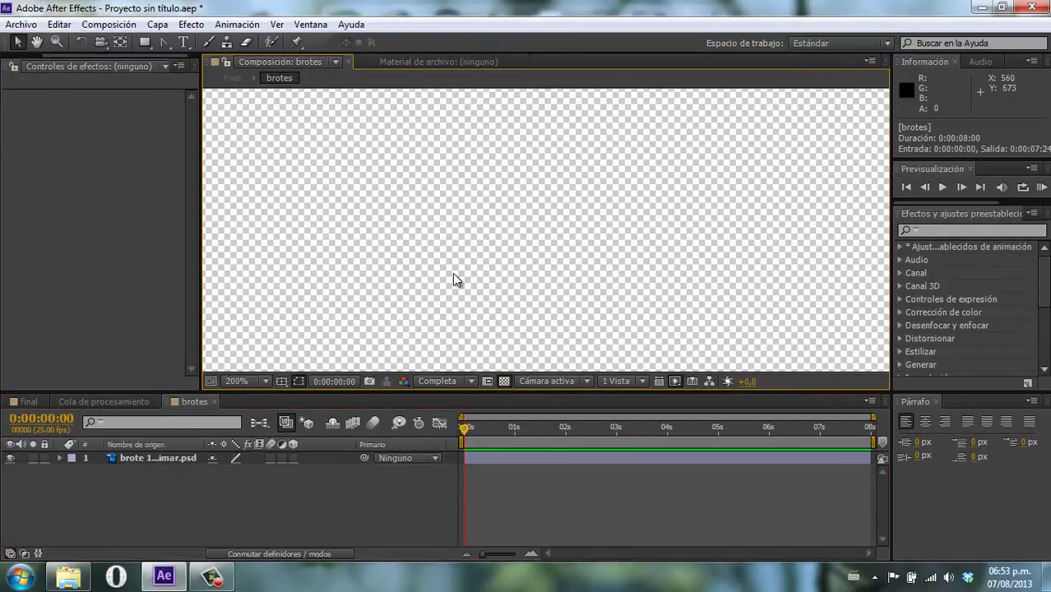
{"action": "key", "text": "h"}
{"action": "left_click_drag", "start_coordinate": [453, 272], "coordinate": [501, 208]}
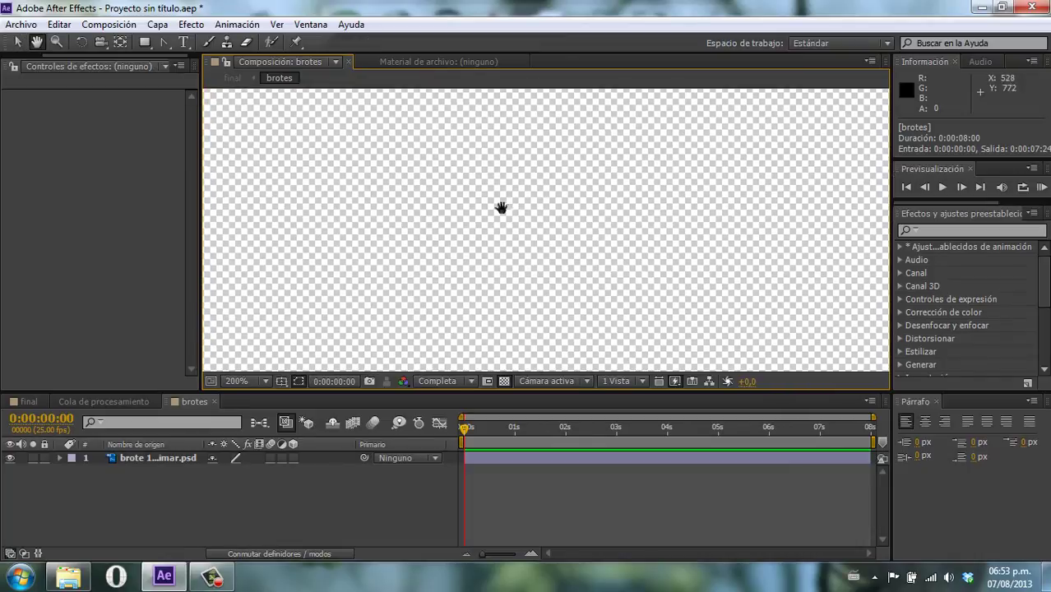
{"action": "scroll", "coordinate": [359, 272], "scroll_direction": "down", "scroll_amount": 1}
{"action": "left_click_drag", "start_coordinate": [391, 274], "coordinate": [506, 185]}
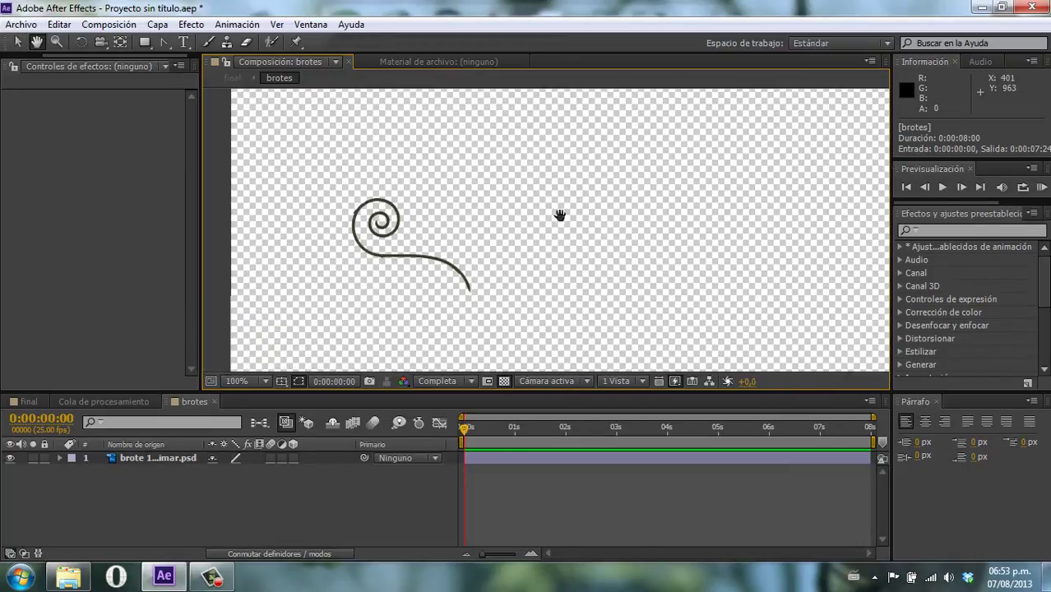
{"action": "mouse_move", "coordinate": [559, 216]}
{"action": "left_mouse_down"}
{"action": "mouse_move", "coordinate": [643, 178]}
{"action": "mouse_move", "coordinate": [615, 202]}
{"action": "left_mouse_up"}
{"action": "scroll", "coordinate": [638, 178], "scroll_direction": "up", "scroll_amount": 1}
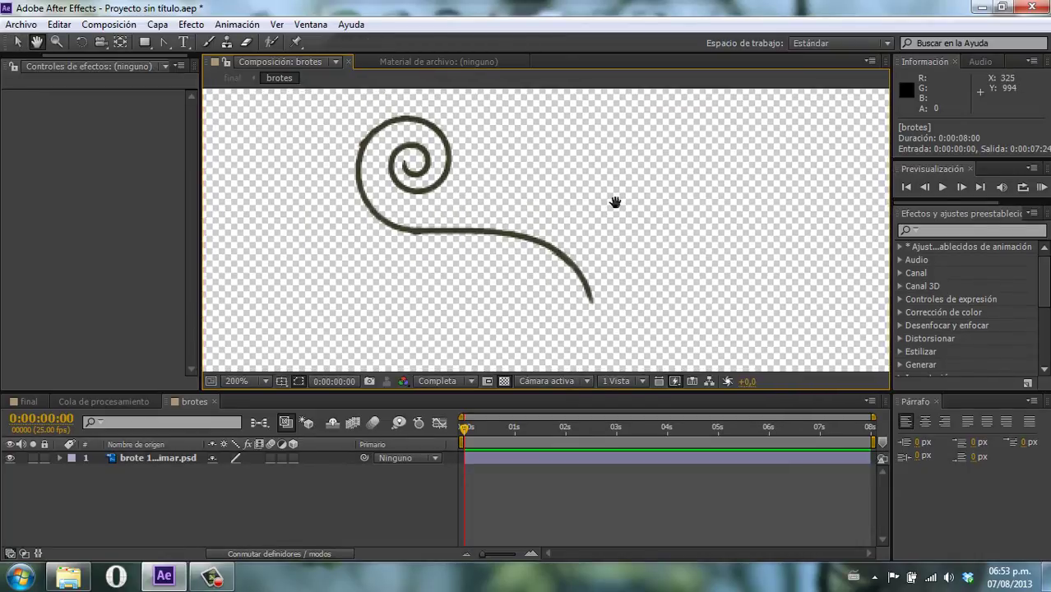
{"action": "key", "text": "v"}
{"action": "left_click", "coordinate": [152, 460]}
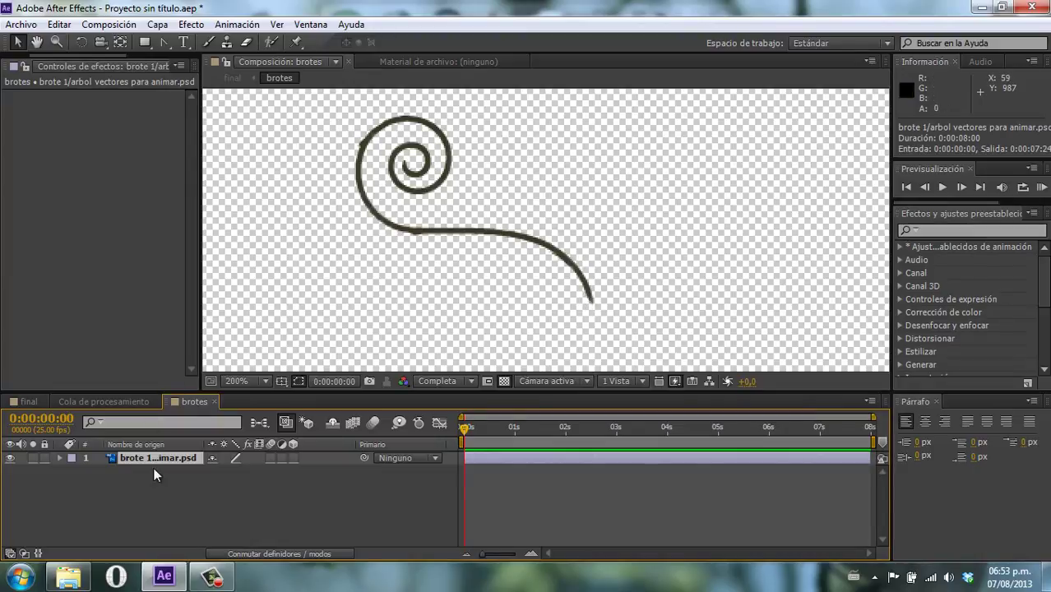
Start a Pen-tool mask at the stroke's lower tip and run it around the spiral's outer curve
{"action": "left_click", "coordinate": [161, 43]}
{"action": "left_click", "coordinate": [204, 43]}
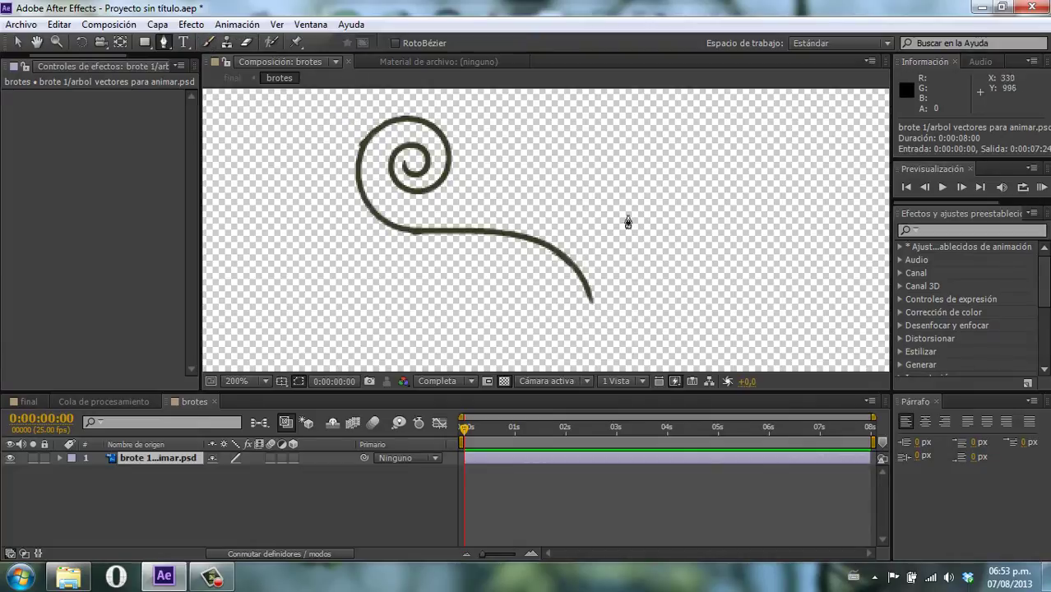
{"action": "left_click", "coordinate": [591, 301]}
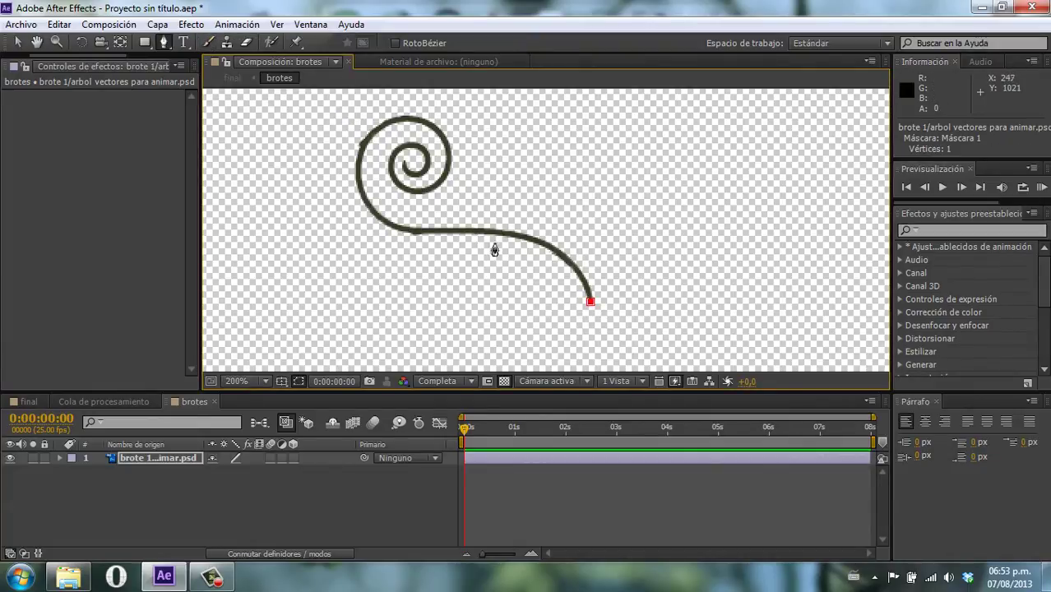
{"action": "mouse_move", "coordinate": [453, 230]}
{"action": "left_mouse_down"}
{"action": "mouse_move", "coordinate": [399, 215]}
{"action": "mouse_move", "coordinate": [321, 238]}
{"action": "left_mouse_up"}
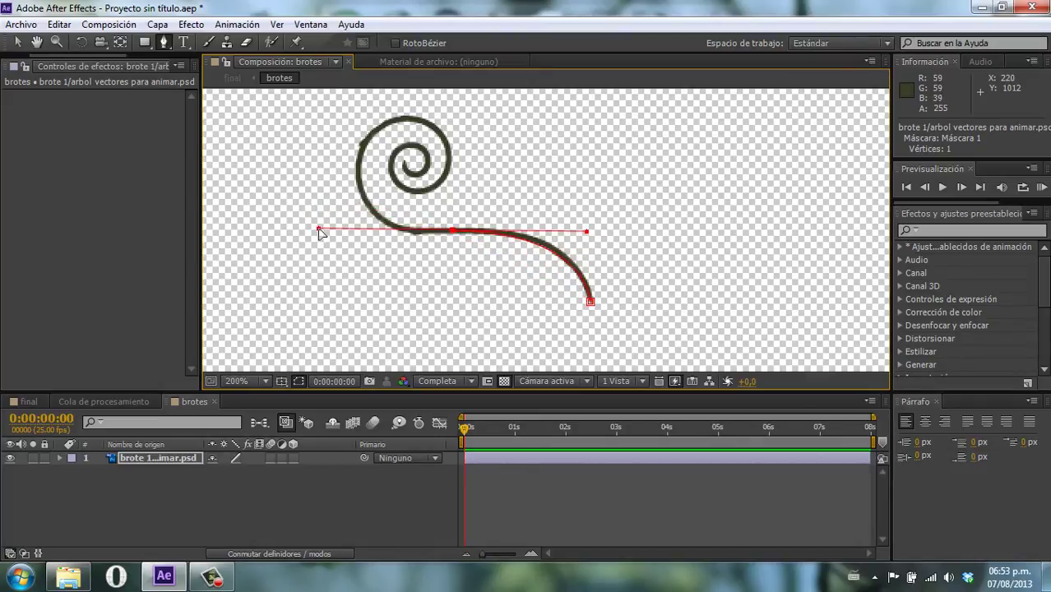
{"action": "left_click", "coordinate": [368, 137]}
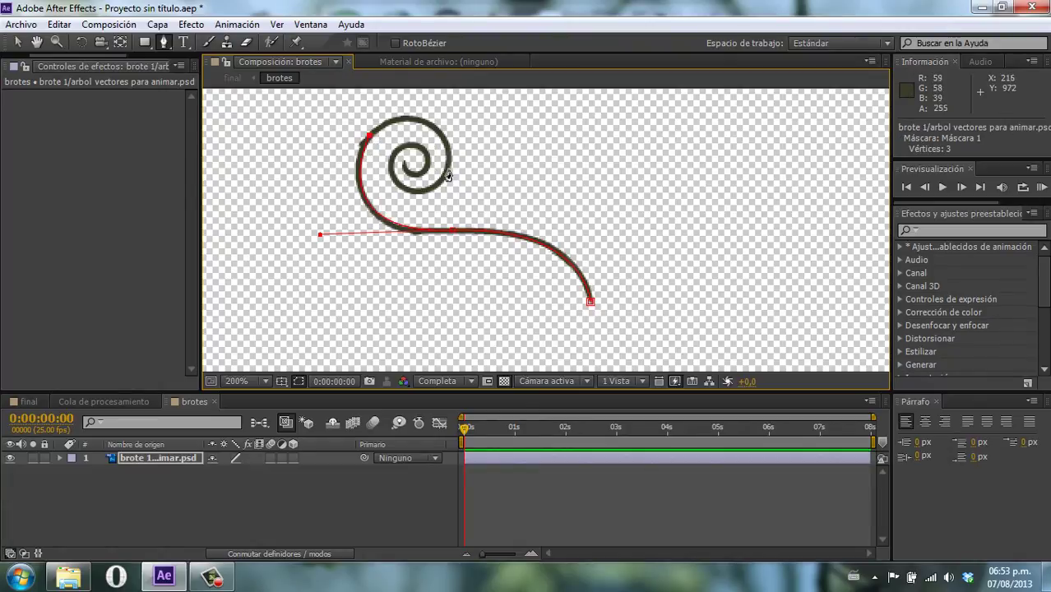
{"action": "mouse_move", "coordinate": [444, 169]}
{"action": "left_mouse_down"}
{"action": "mouse_move", "coordinate": [429, 246]}
{"action": "mouse_move", "coordinate": [446, 256]}
{"action": "mouse_move", "coordinate": [432, 259]}
{"action": "mouse_move", "coordinate": [456, 255]}
{"action": "left_mouse_up"}
Adjust the right spiral point's position and Bézier handles so the mask follows the stroke
{"action": "key", "text": "v"}
{"action": "key", "text": "g"}
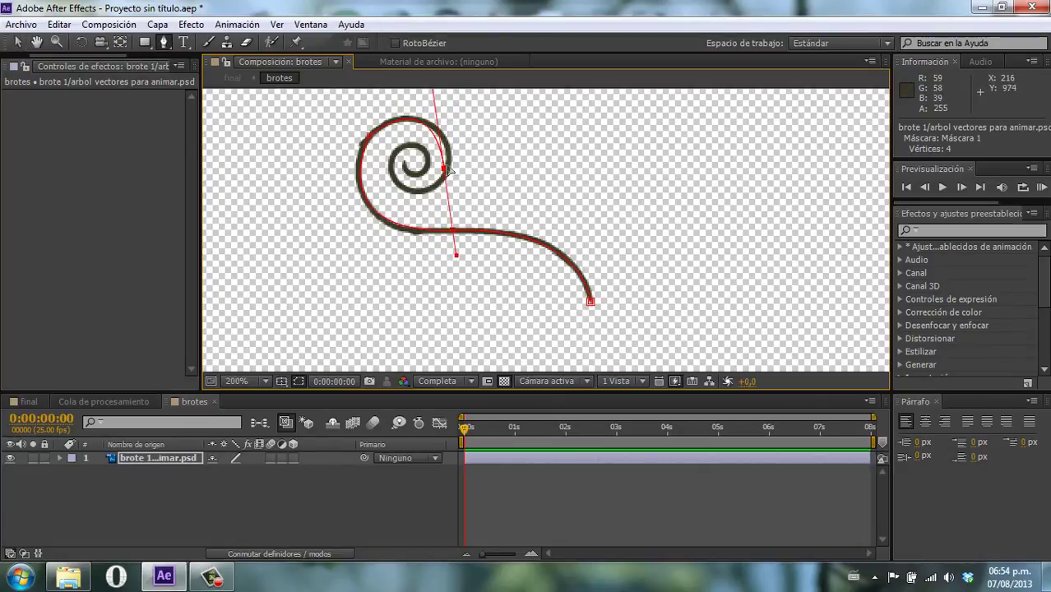
{"action": "left_click_drag", "start_coordinate": [447, 175], "coordinate": [451, 173]}
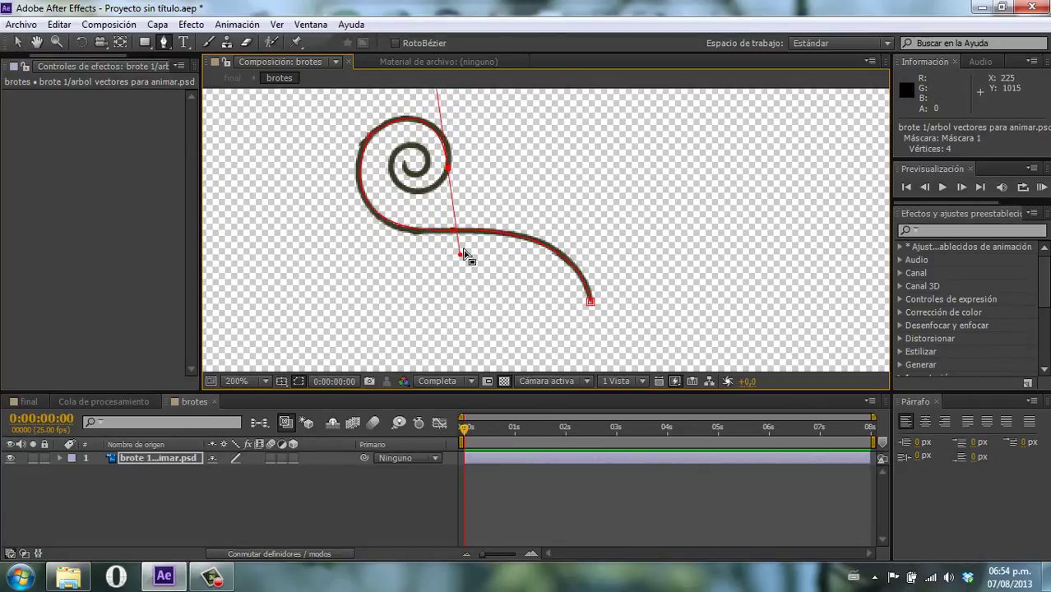
{"action": "key", "text": "v"}
{"action": "mouse_move", "coordinate": [460, 256]}
{"action": "left_mouse_down"}
{"action": "mouse_move", "coordinate": [449, 255]}
{"action": "mouse_move", "coordinate": [451, 232]}
{"action": "left_mouse_up"}
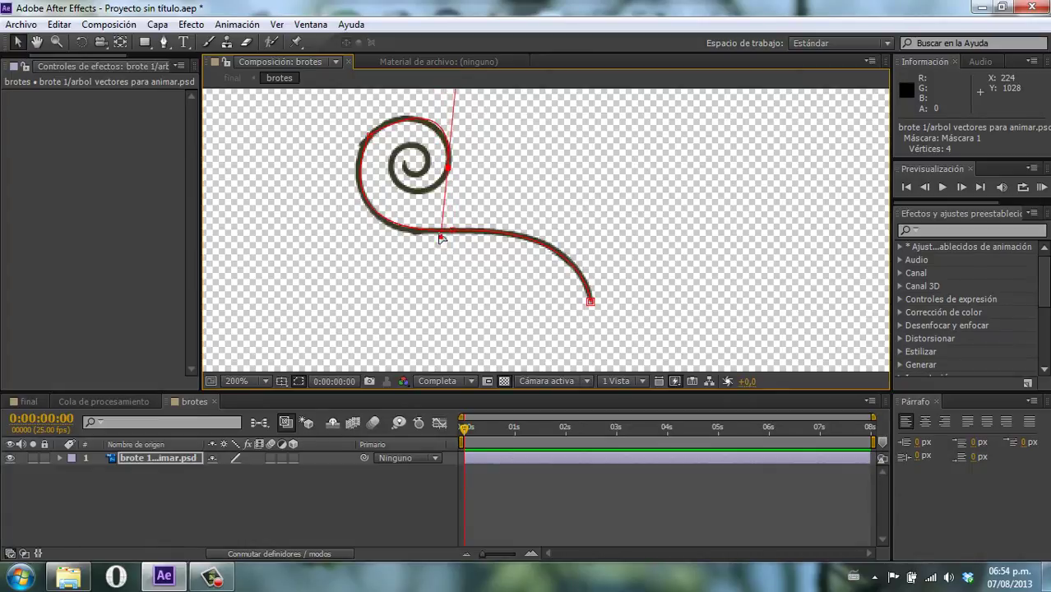
{"action": "key", "text": "g"}
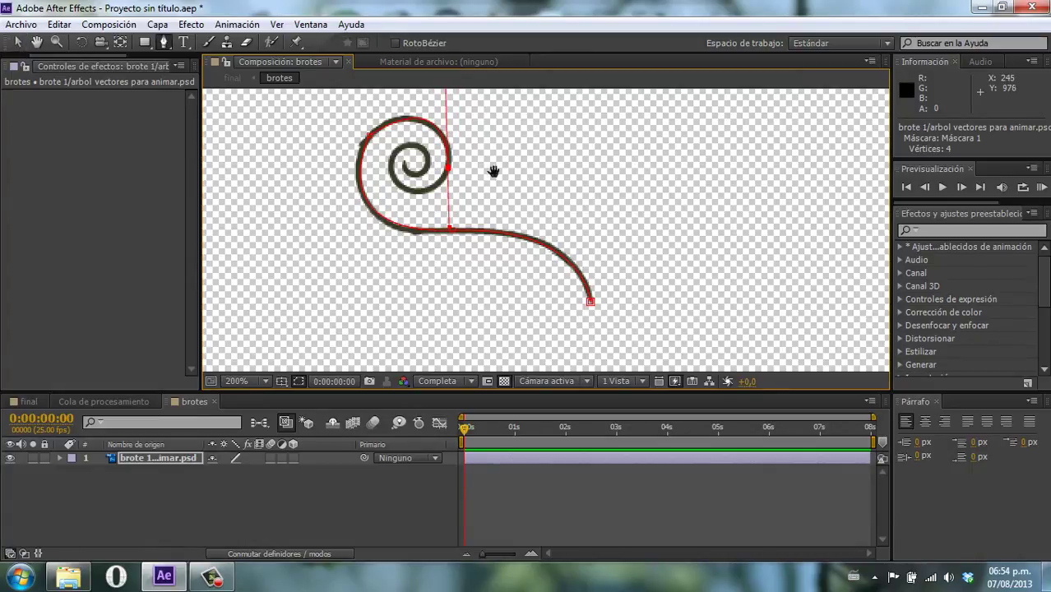
{"action": "left_click_drag", "start_coordinate": [493, 170], "coordinate": [488, 244]}
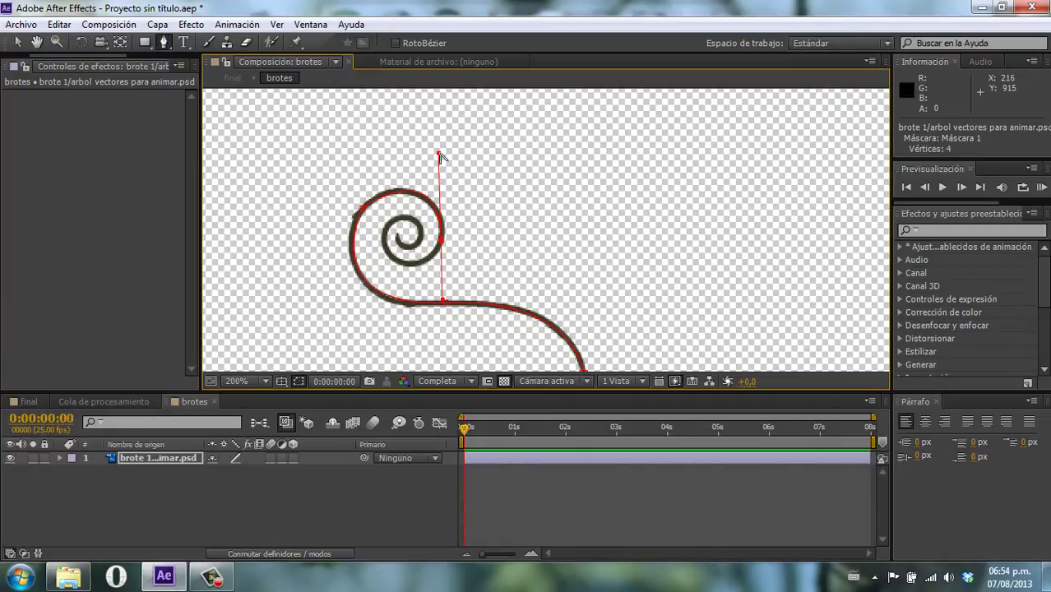
{"action": "left_click_drag", "start_coordinate": [438, 160], "coordinate": [427, 154]}
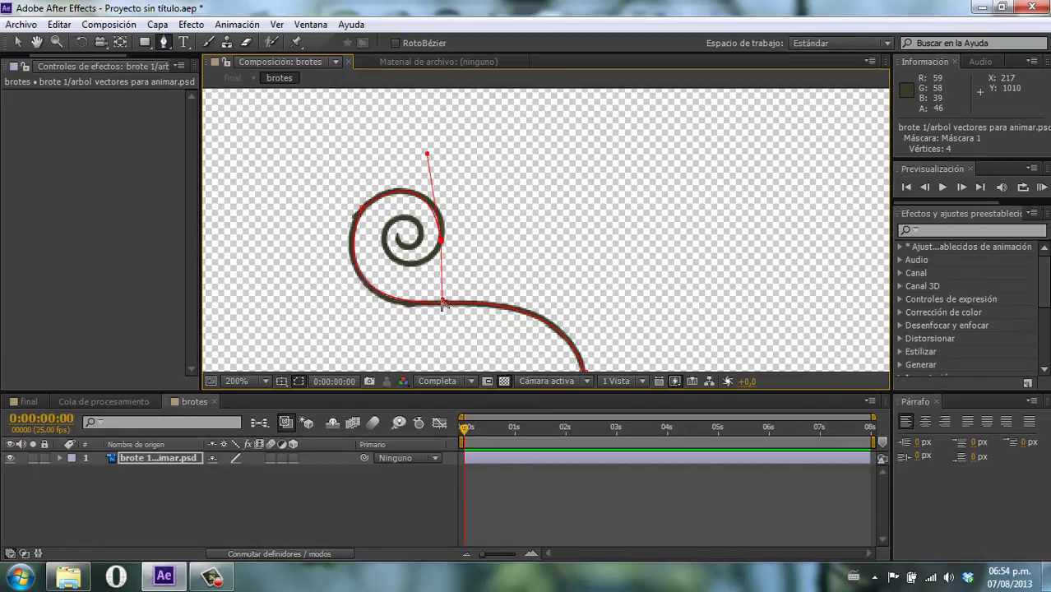
{"action": "left_click_drag", "start_coordinate": [442, 300], "coordinate": [431, 294]}
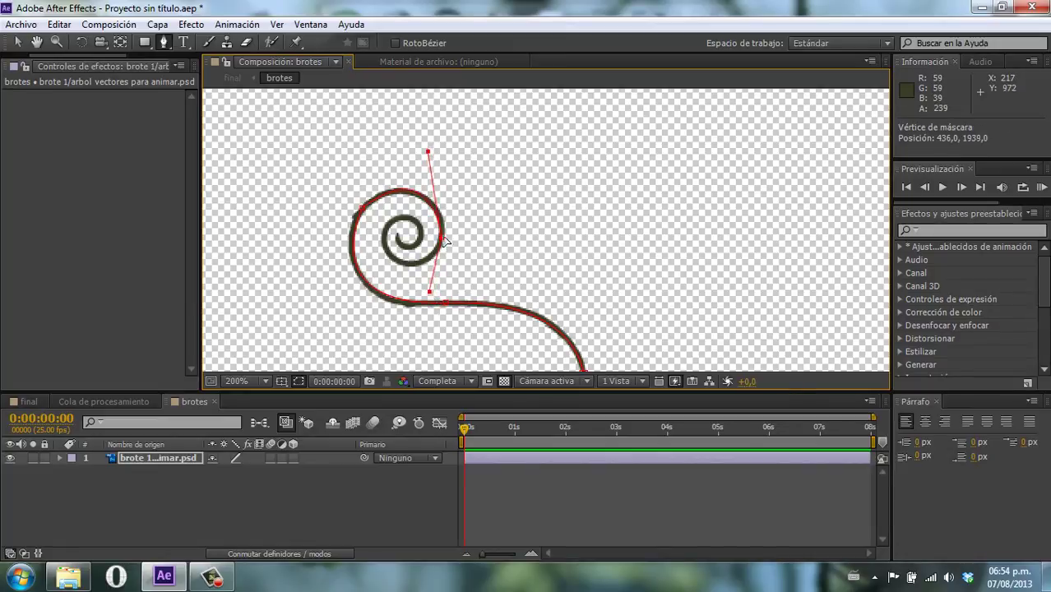
{"action": "left_click_drag", "start_coordinate": [442, 240], "coordinate": [445, 238]}
{"action": "left_click_drag", "start_coordinate": [431, 151], "coordinate": [430, 154]}
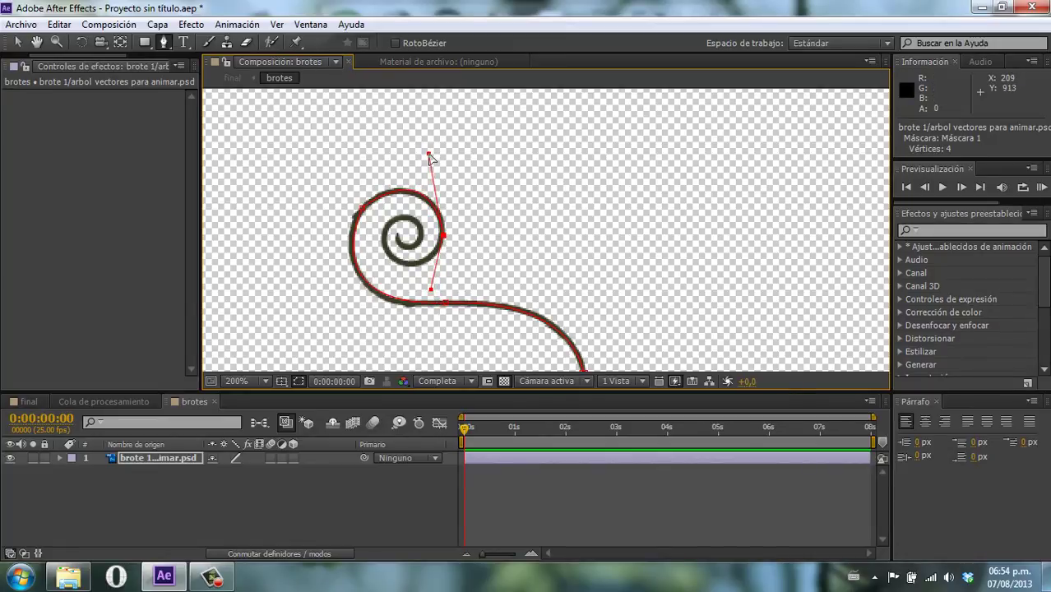
Add mask points into the spiral's inner curl and lower the top point onto the stroke
{"action": "left_click", "coordinate": [387, 253]}
{"action": "mouse_move", "coordinate": [431, 290]}
{"action": "left_mouse_down"}
{"action": "mouse_move", "coordinate": [417, 295]}
{"action": "mouse_move", "coordinate": [420, 243]}
{"action": "mouse_move", "coordinate": [456, 273]}
{"action": "left_mouse_up"}
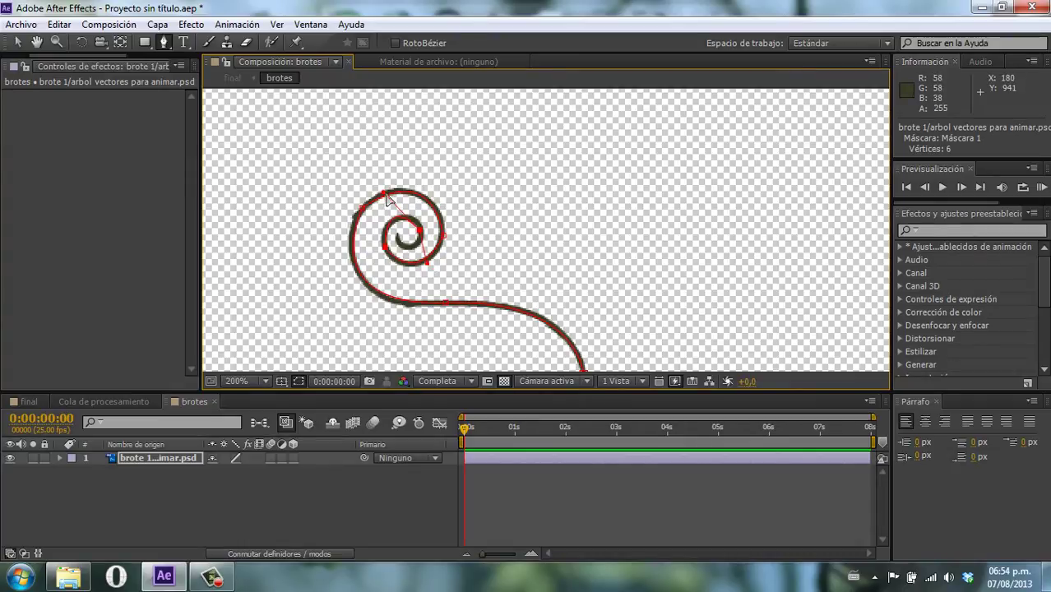
{"action": "mouse_move", "coordinate": [384, 194]}
{"action": "left_mouse_down"}
{"action": "mouse_move", "coordinate": [386, 204]}
{"action": "mouse_move", "coordinate": [377, 193]}
{"action": "left_mouse_up"}
{"action": "left_click", "coordinate": [419, 227]}
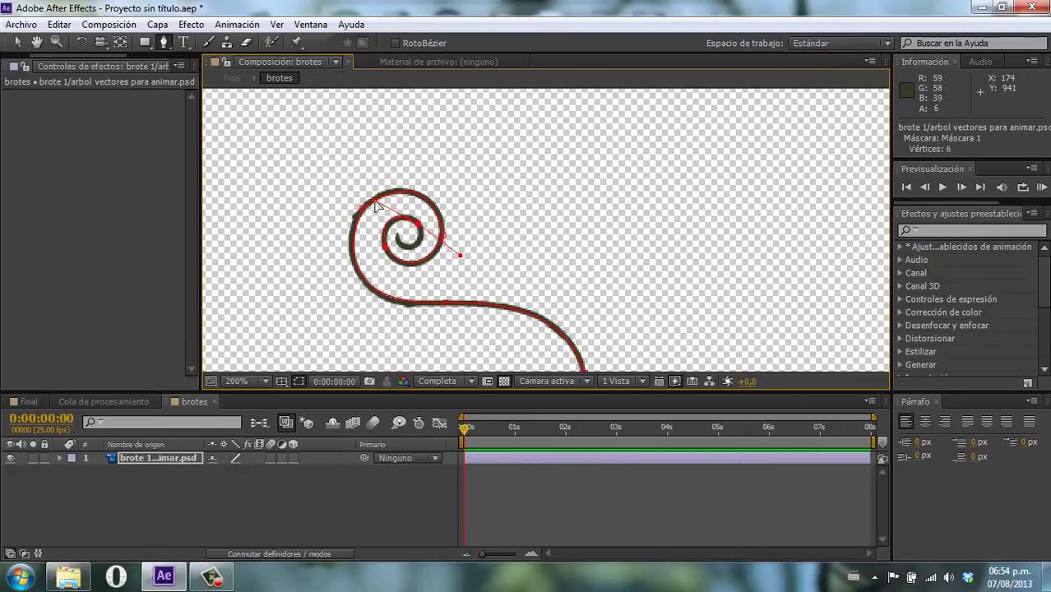
{"action": "left_click_drag", "start_coordinate": [376, 194], "coordinate": [375, 203]}
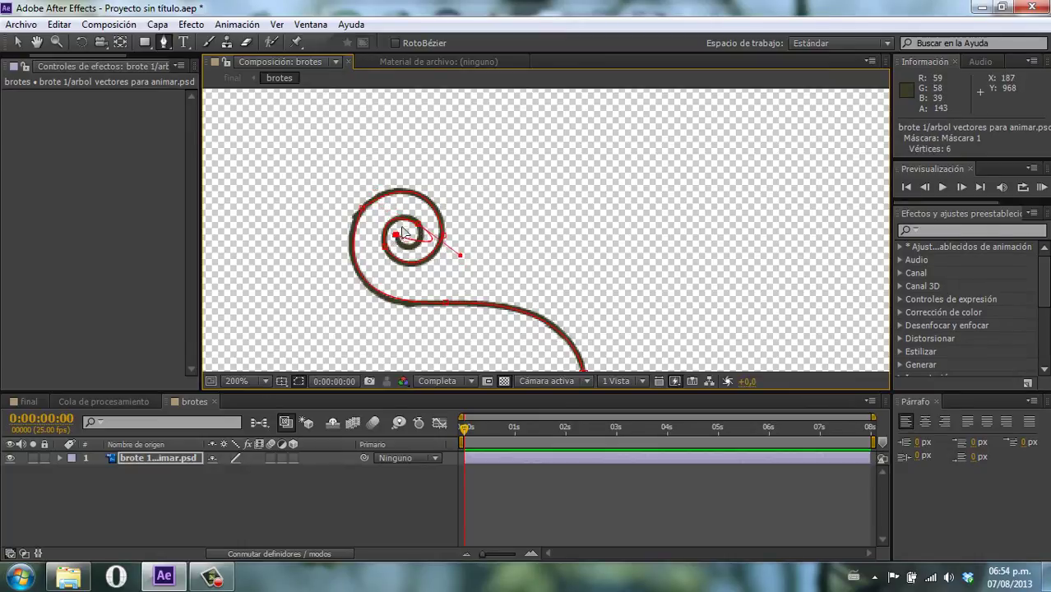
{"action": "left_click", "coordinate": [403, 225]}
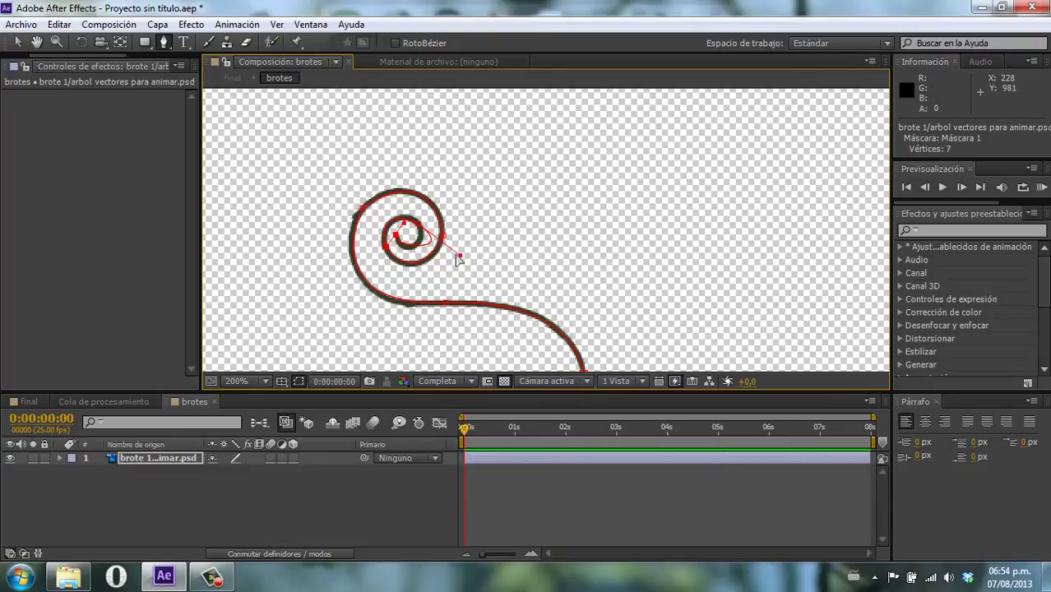
{"action": "left_click_drag", "start_coordinate": [458, 256], "coordinate": [439, 258]}
{"action": "key", "text": "comma"}
{"action": "key", "text": "h"}
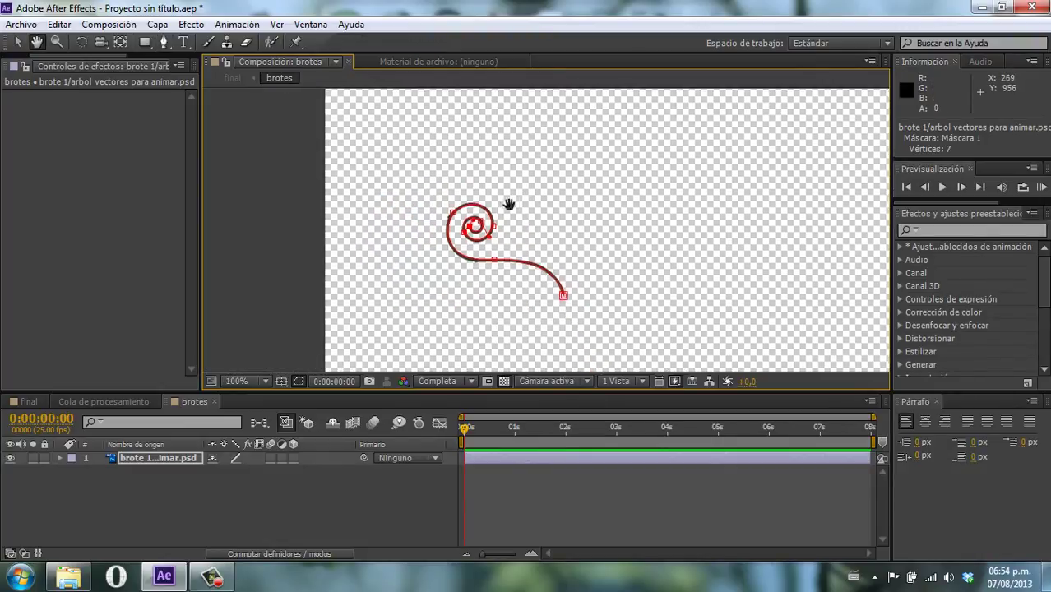
{"action": "mouse_move", "coordinate": [531, 224]}
{"action": "left_mouse_down"}
{"action": "mouse_move", "coordinate": [488, 184]}
{"action": "mouse_move", "coordinate": [488, 169]}
{"action": "left_mouse_up"}
{"action": "key", "text": "g"}
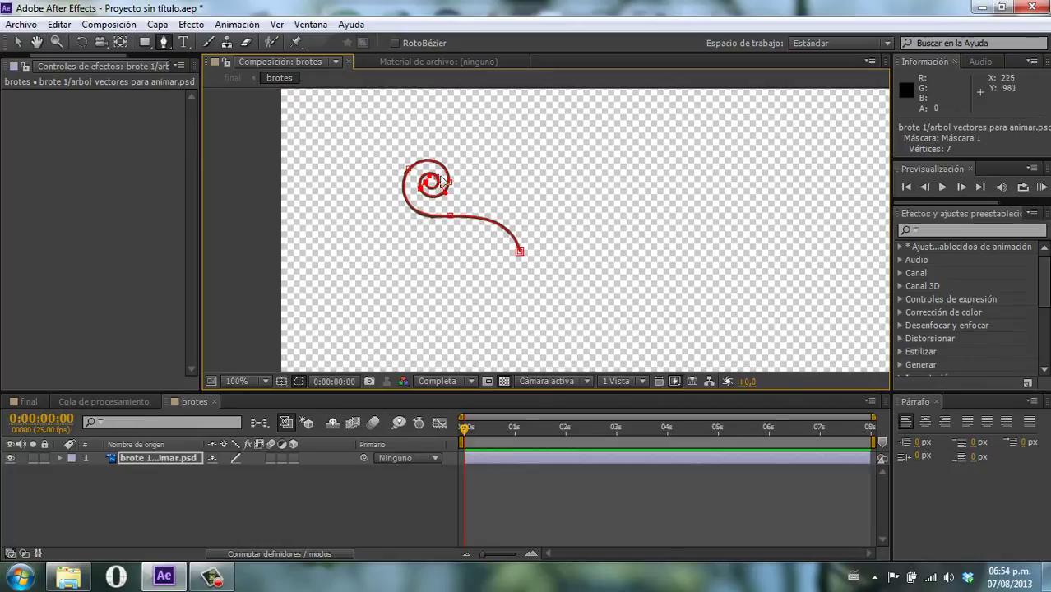
{"action": "left_click", "coordinate": [143, 466]}
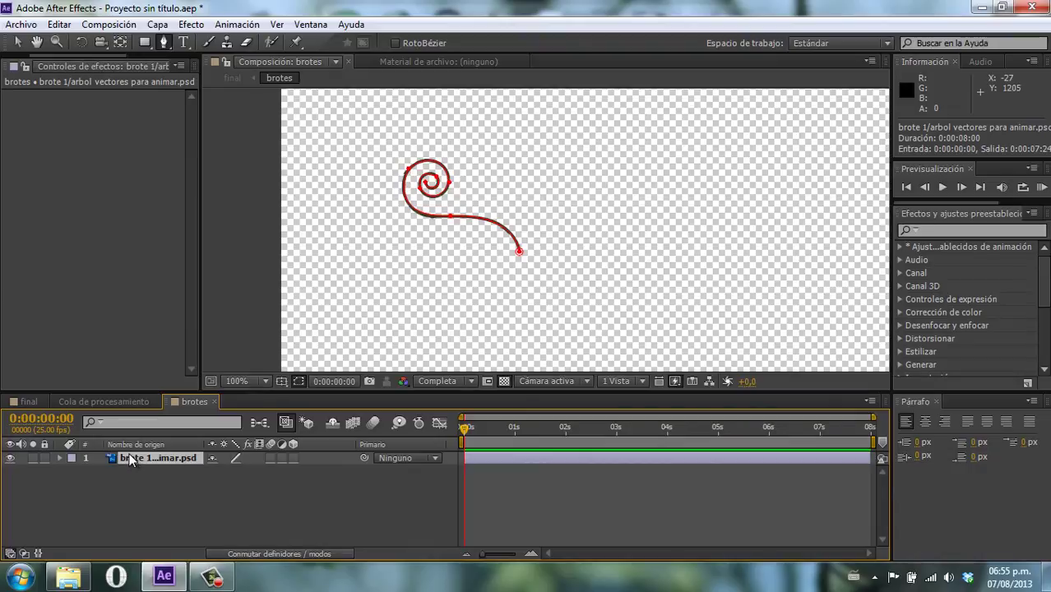
Copy the sprout layer's mask path
{"action": "key", "text": "m"}
{"action": "left_click", "coordinate": [137, 483]}
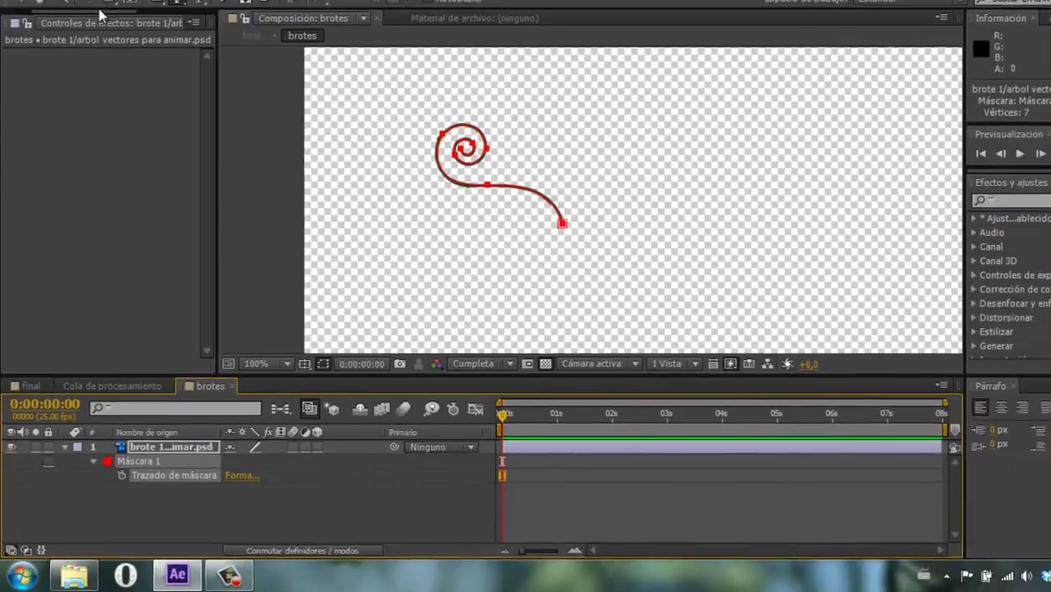
{"action": "left_click", "coordinate": [58, 25]}
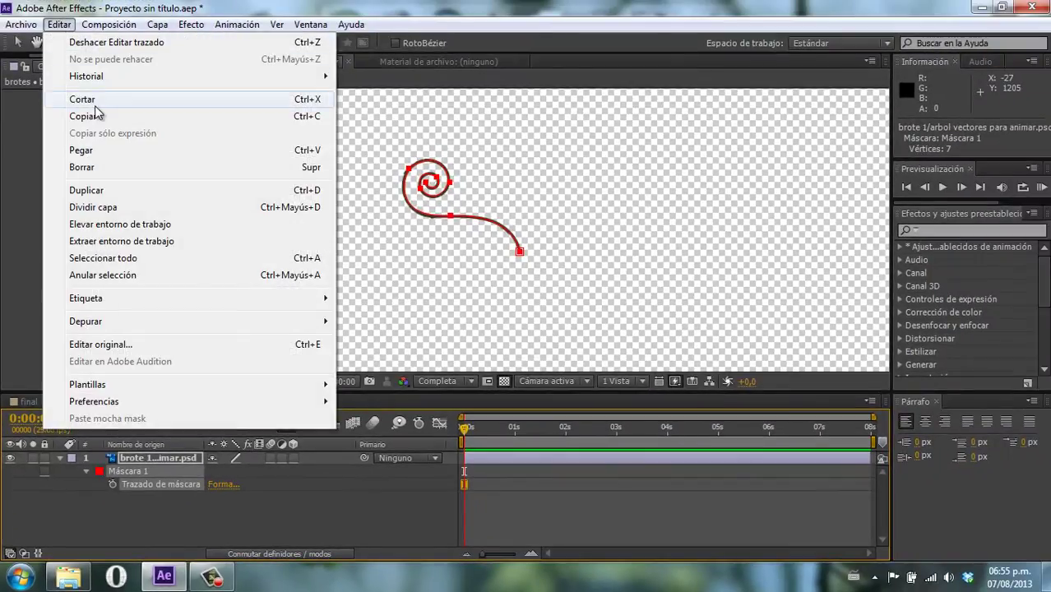
{"action": "left_click", "coordinate": [94, 116]}
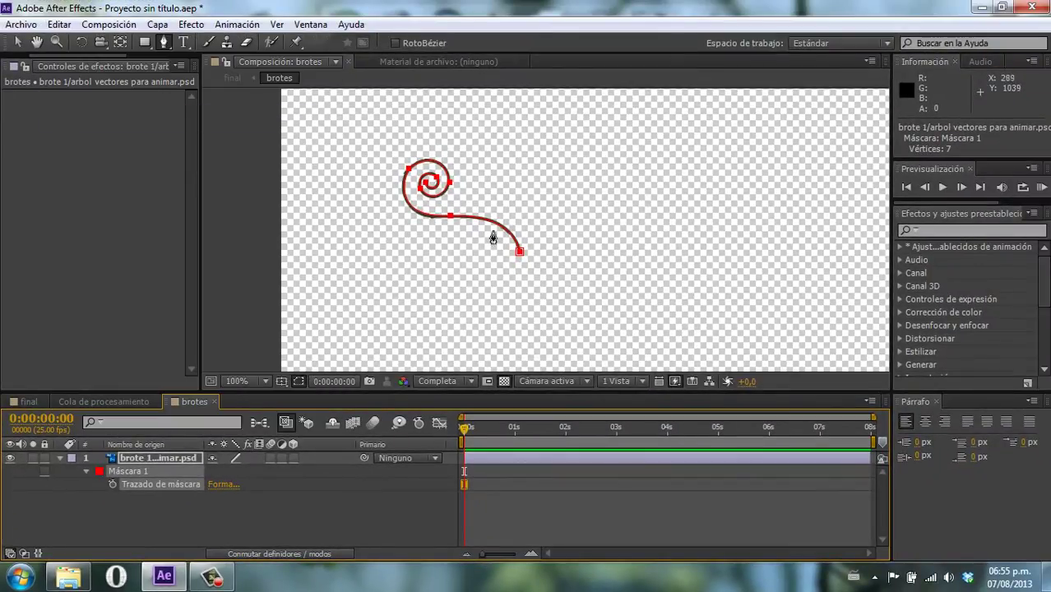
Apply the Simulación de escritura effect to the sprout layer
{"action": "left_click", "coordinate": [141, 460]}
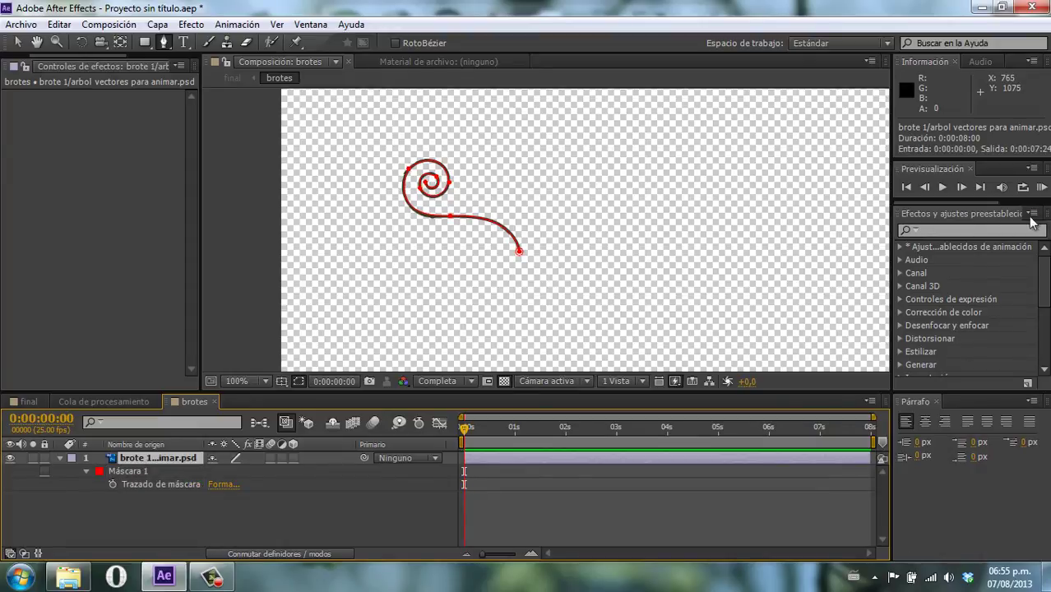
{"action": "left_click", "coordinate": [950, 231]}
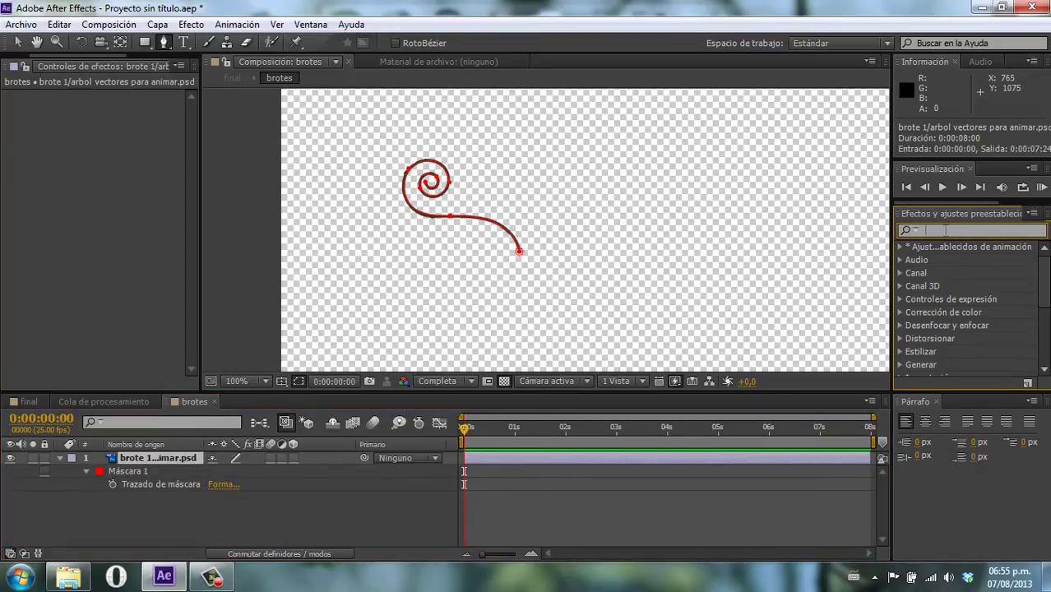
{"action": "type", "text": "sim"}
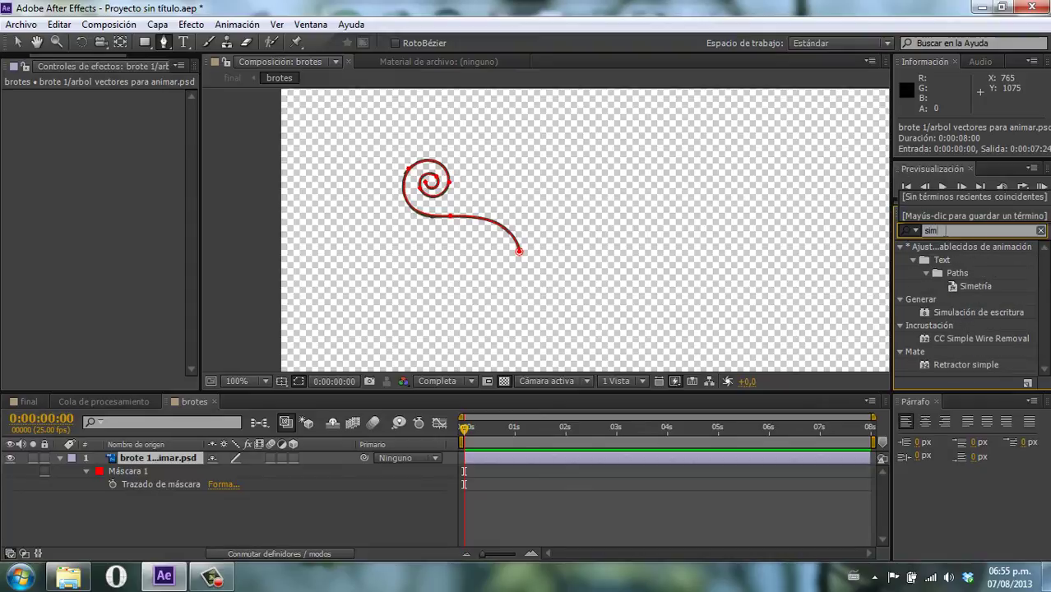
{"action": "left_click", "coordinate": [191, 24]}
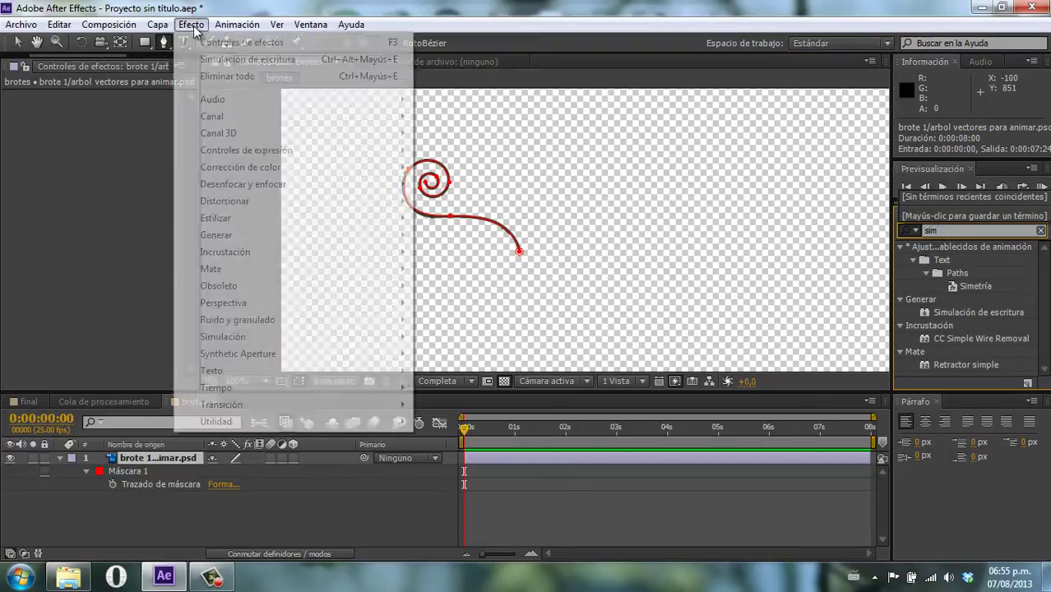
{"action": "left_click", "coordinate": [167, 461]}
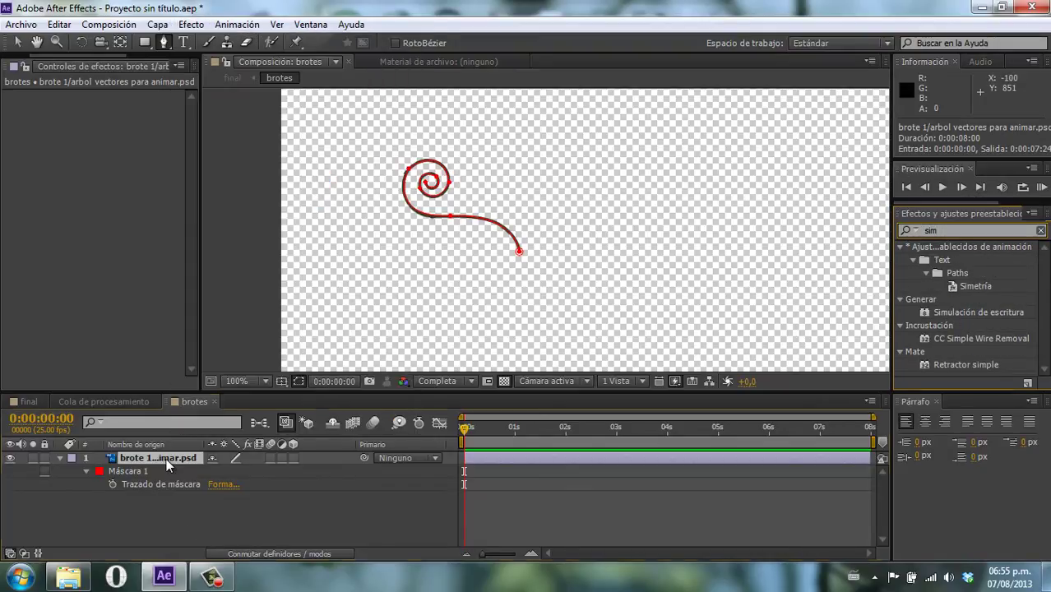
{"action": "left_click", "coordinate": [198, 24]}
{"action": "mouse_move", "coordinate": [218, 235]}
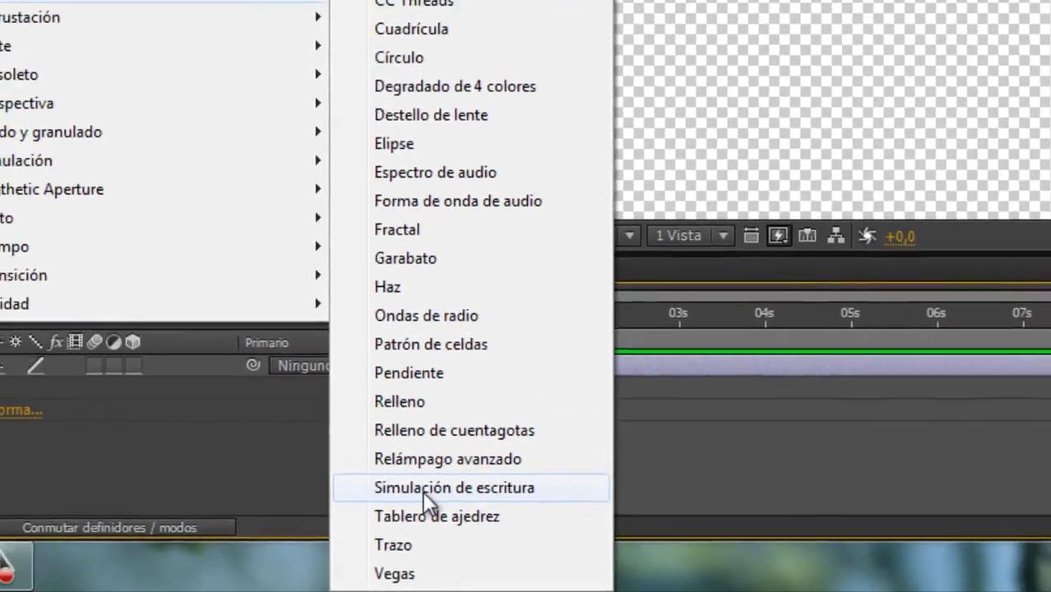
{"action": "left_click", "coordinate": [421, 491]}
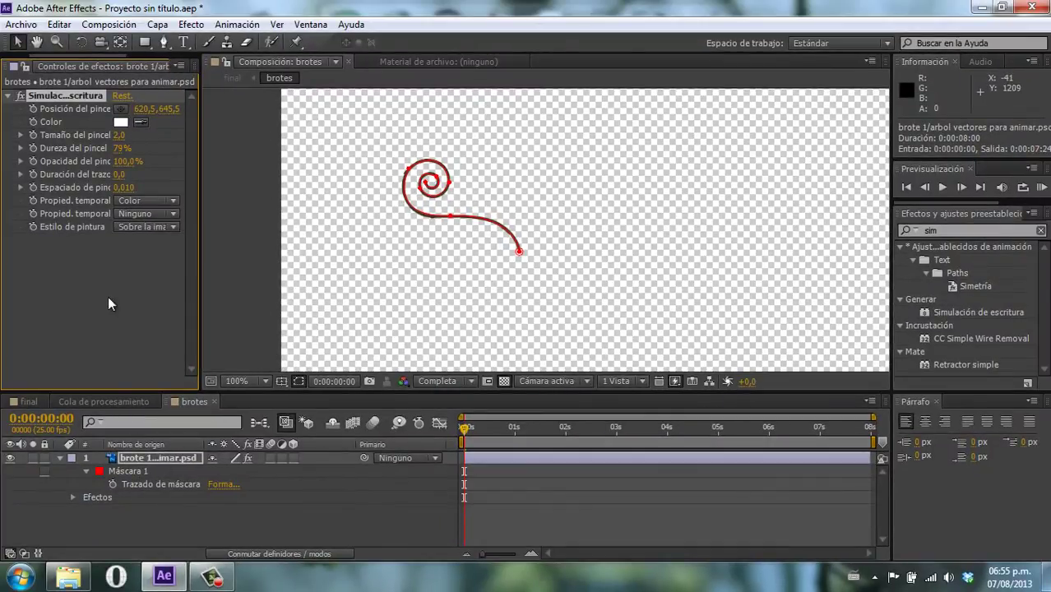
Paste the copied mask path into Posición del pincel and scrub to check the brush motion
{"action": "left_click", "coordinate": [130, 457]}
{"action": "key", "text": "e"}
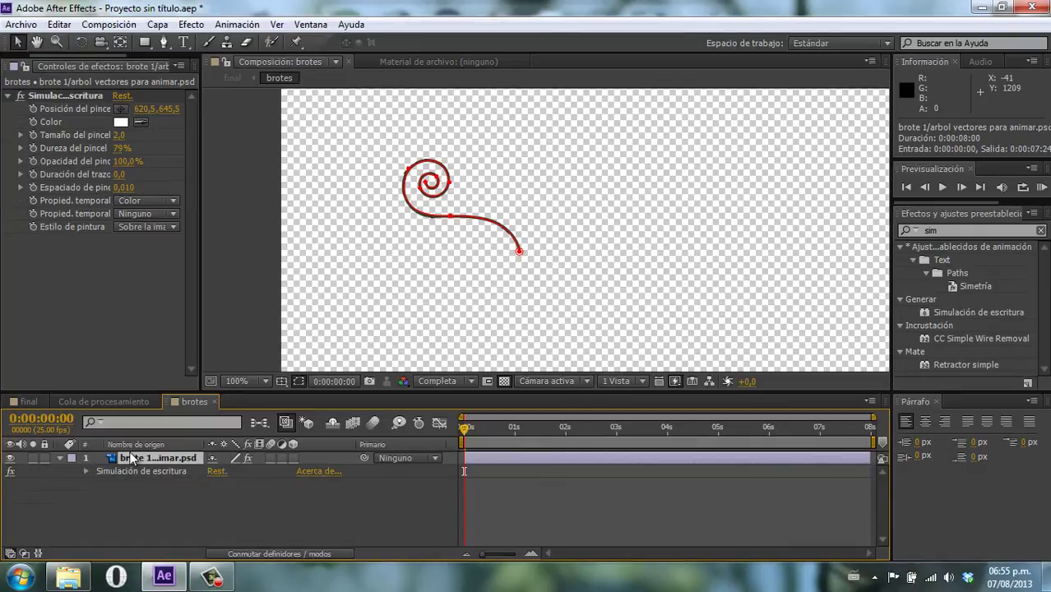
{"action": "left_click", "coordinate": [86, 471]}
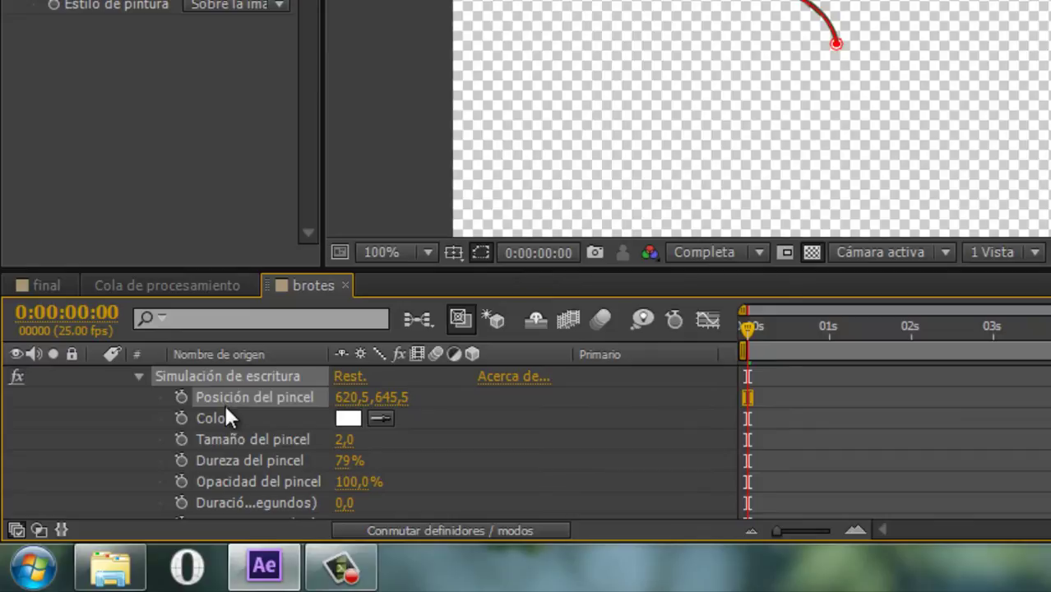
{"action": "key", "text": "ctrl+v"}
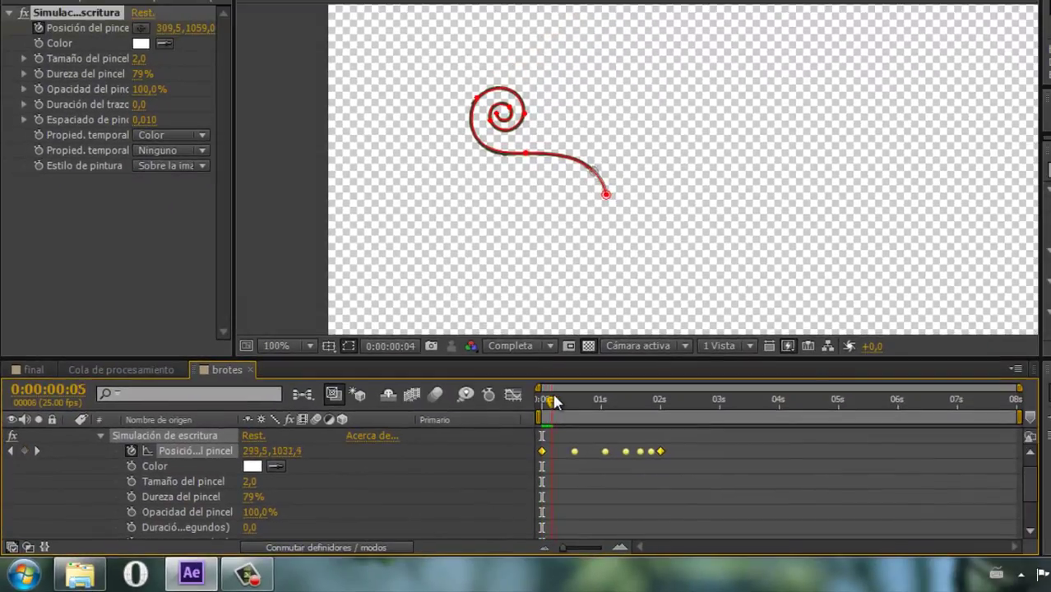
{"action": "left_click_drag", "start_coordinate": [542, 403], "coordinate": [558, 401]}
{"action": "key", "text": "period"}
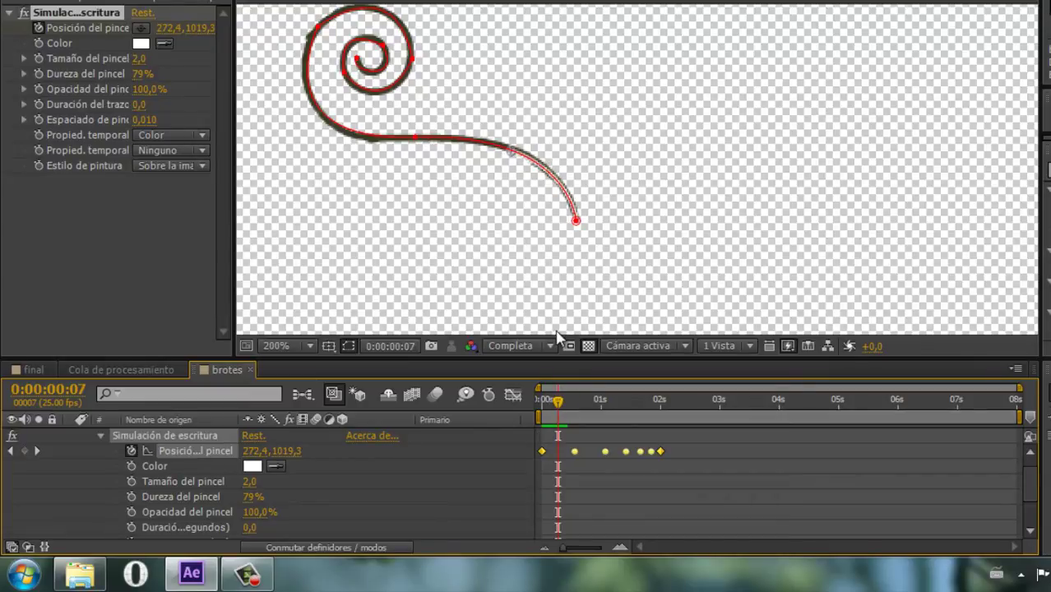
{"action": "left_click_drag", "start_coordinate": [558, 397], "coordinate": [542, 398]}
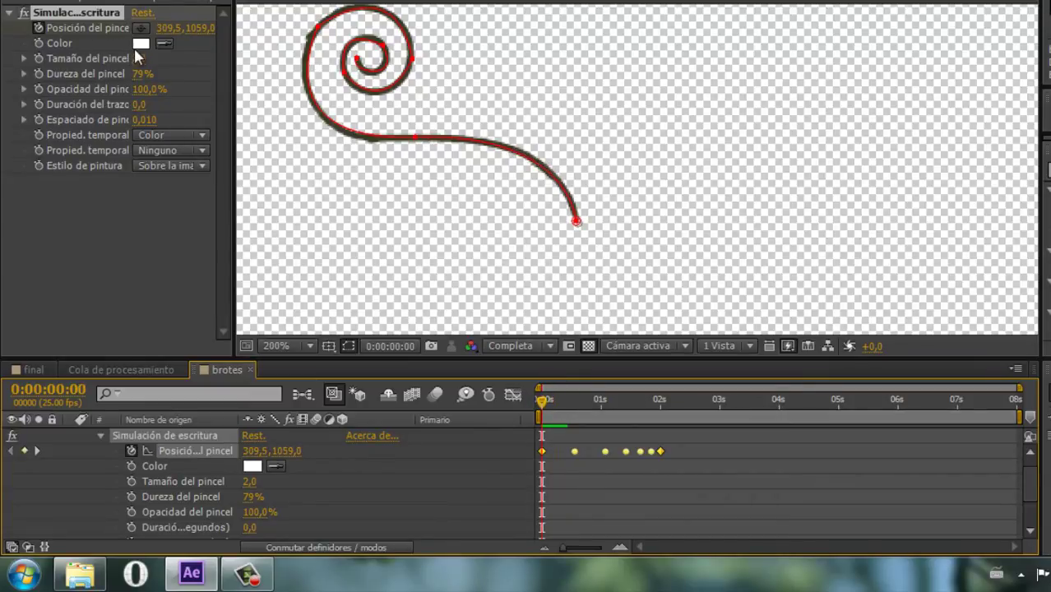
Set the write-on brush colour to blue and preview the stroke
{"action": "left_click", "coordinate": [141, 43]}
{"action": "left_click", "coordinate": [625, 204]}
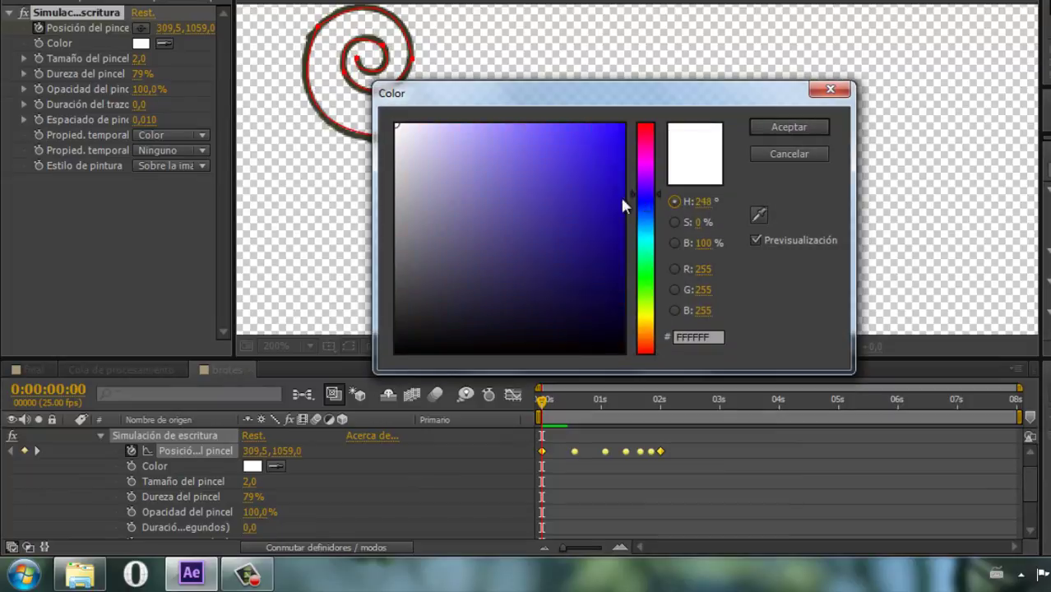
{"action": "left_click", "coordinate": [621, 205]}
{"action": "left_click", "coordinate": [764, 126]}
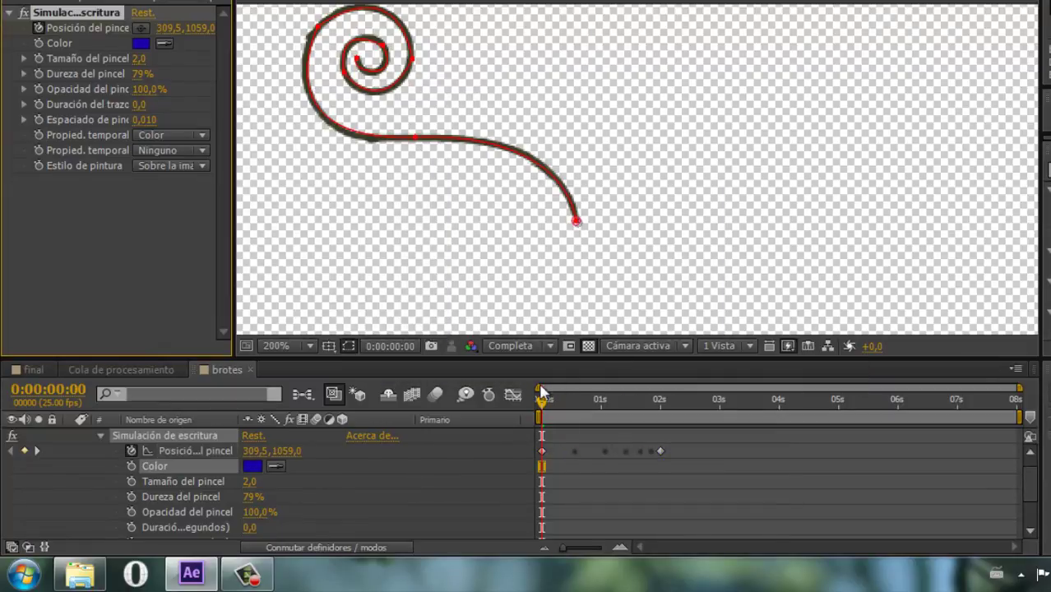
{"action": "left_click_drag", "start_coordinate": [542, 400], "coordinate": [587, 395]}
{"action": "left_click", "coordinate": [354, 346]}
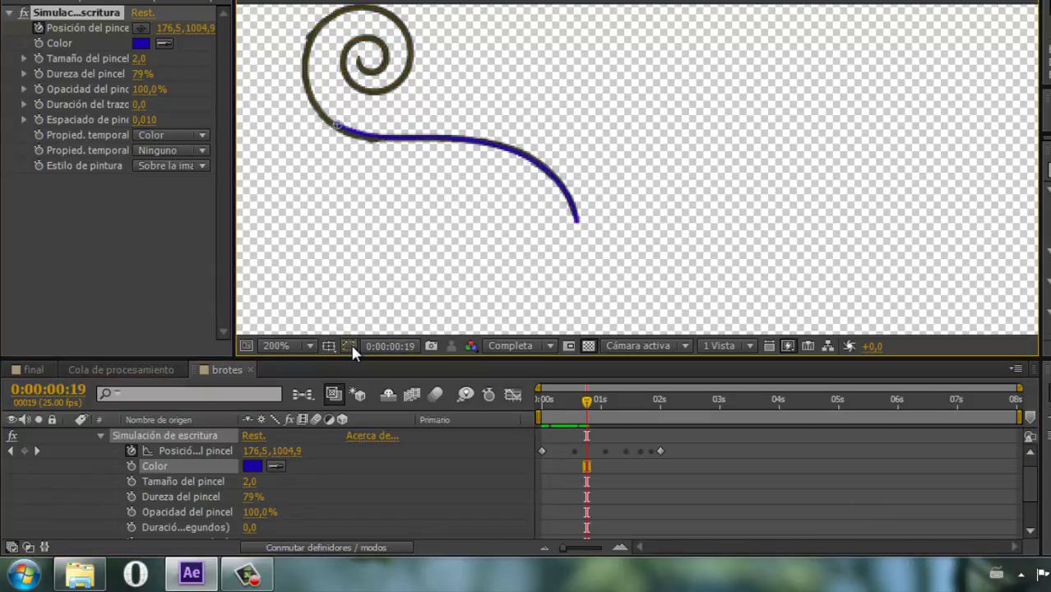
{"action": "left_click_drag", "start_coordinate": [582, 408], "coordinate": [603, 389]}
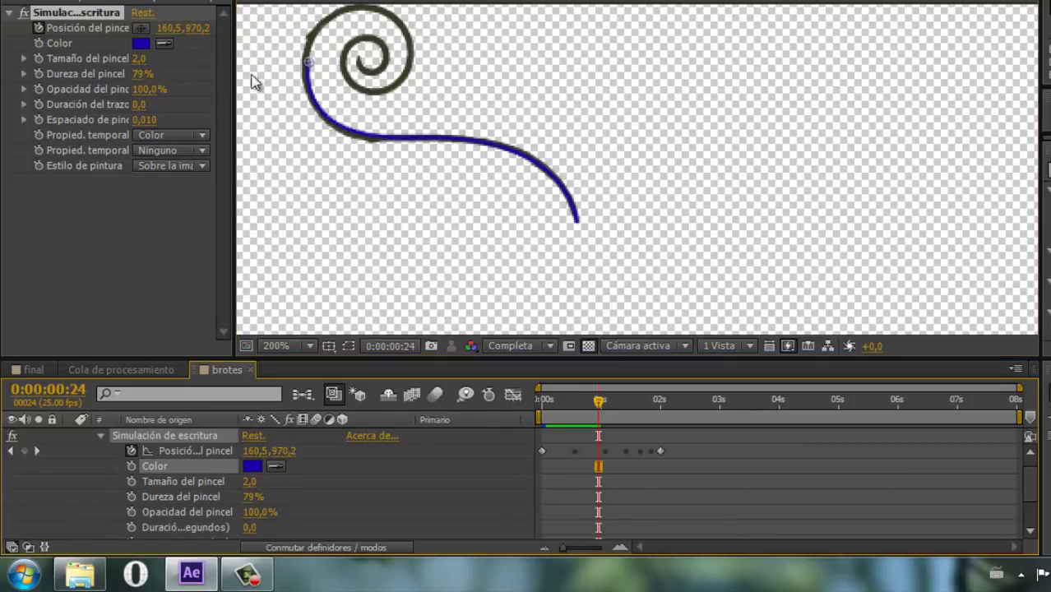
Set Tamaño del pincel to 4,2 and preview the stroke along the path
{"action": "left_click_drag", "start_coordinate": [149, 59], "coordinate": [164, 52]}
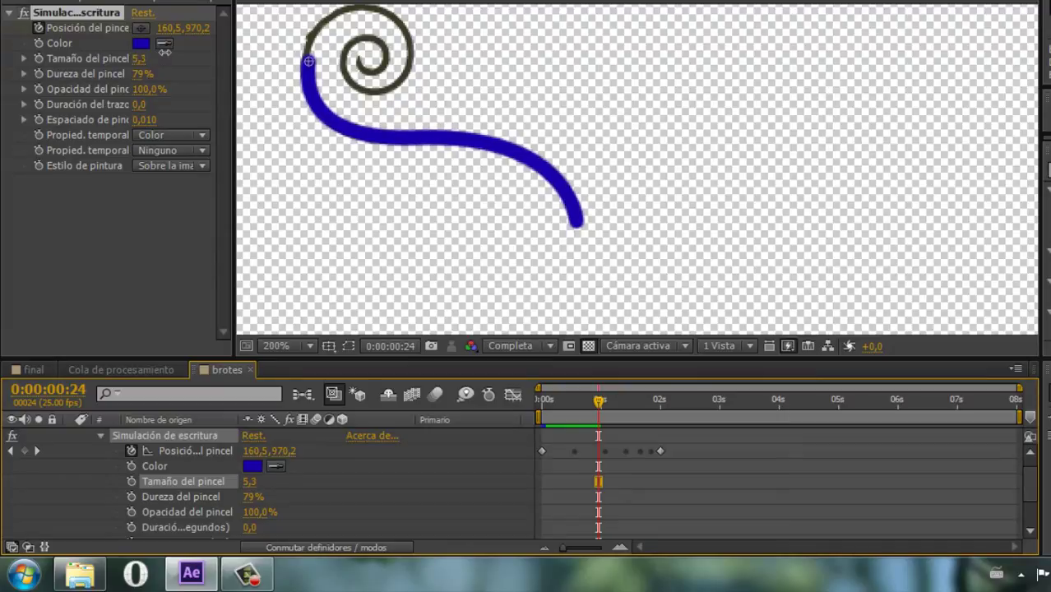
{"action": "left_click", "coordinate": [145, 59]}
{"action": "type", "text": "4"}
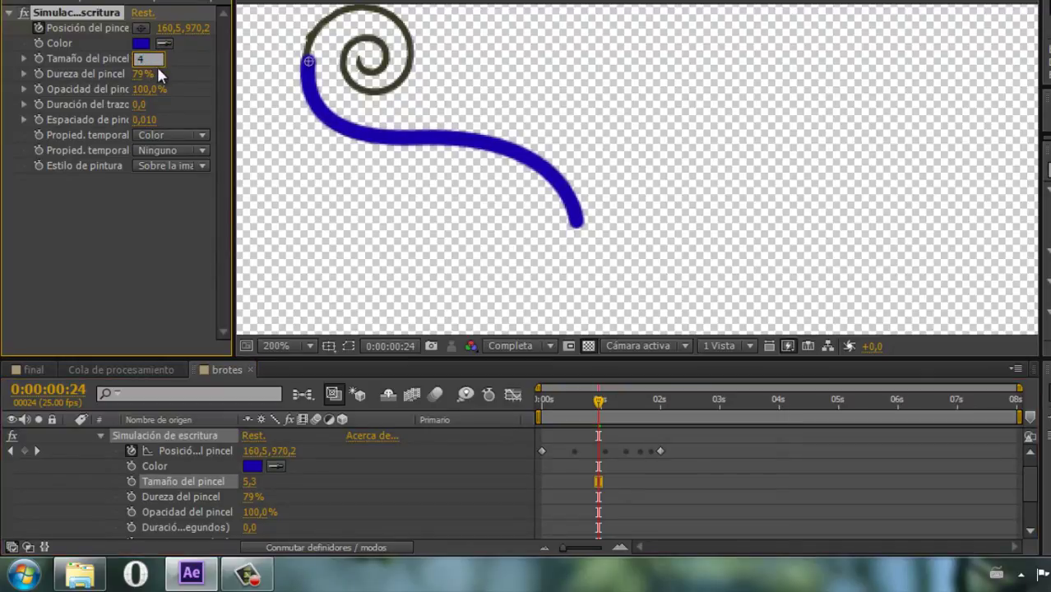
{"action": "key", "text": "Return"}
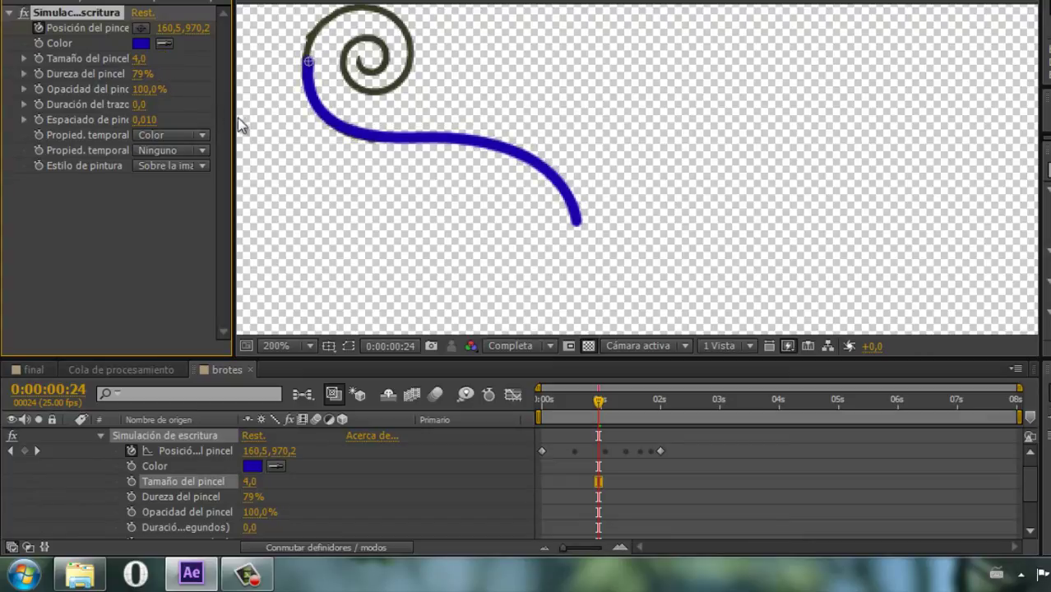
{"action": "left_click", "coordinate": [348, 346]}
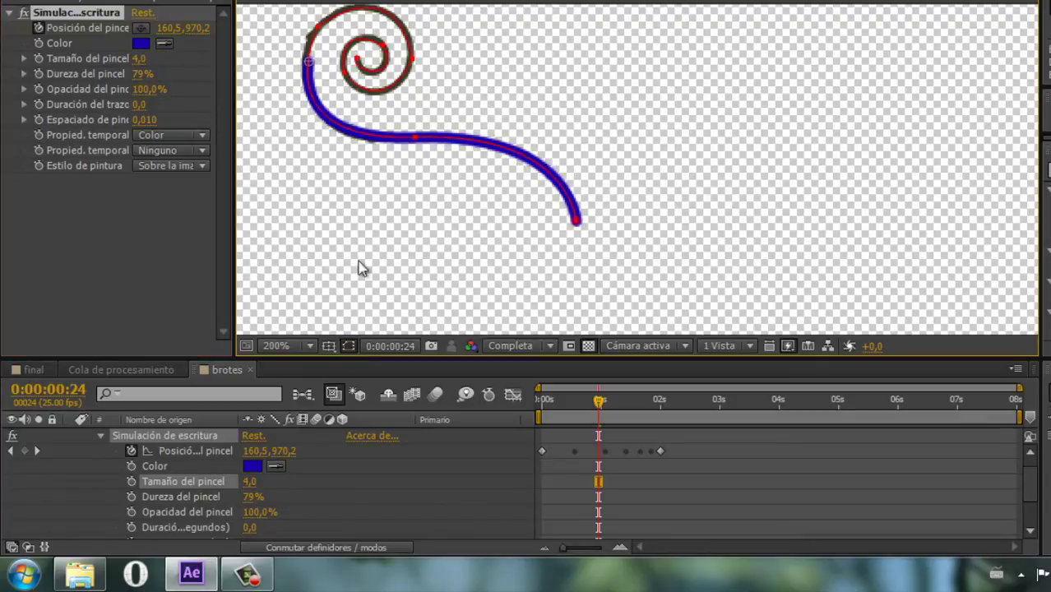
{"action": "left_click", "coordinate": [415, 140]}
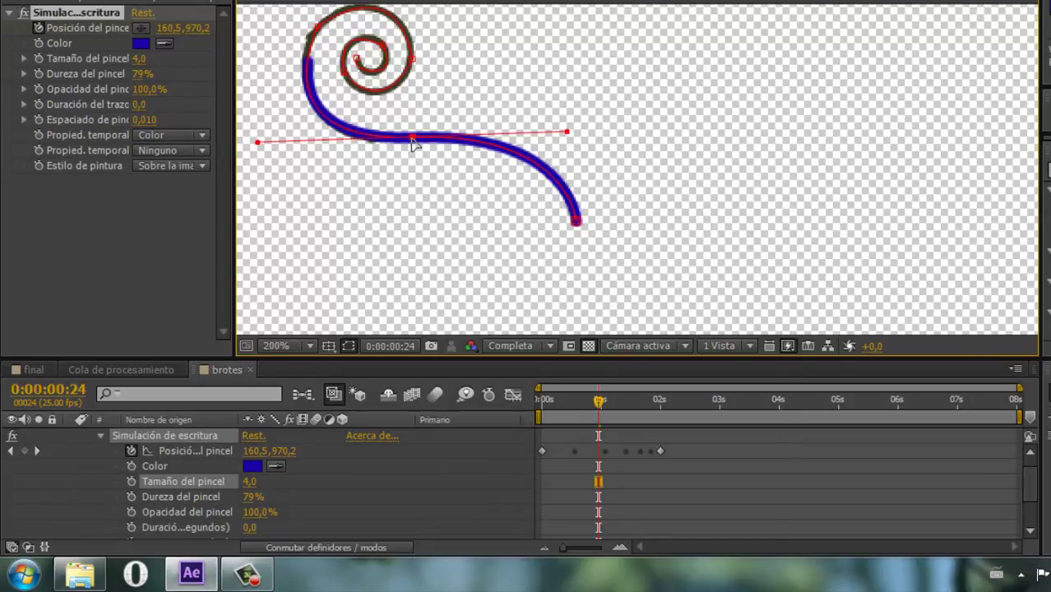
{"action": "left_click", "coordinate": [415, 141]}
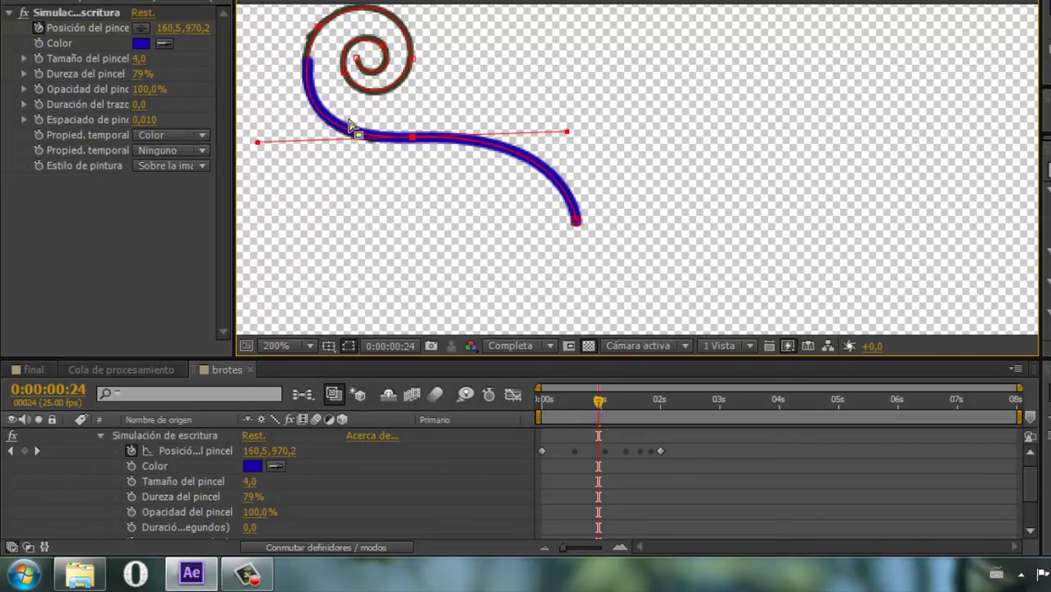
{"action": "left_click", "coordinate": [137, 60]}
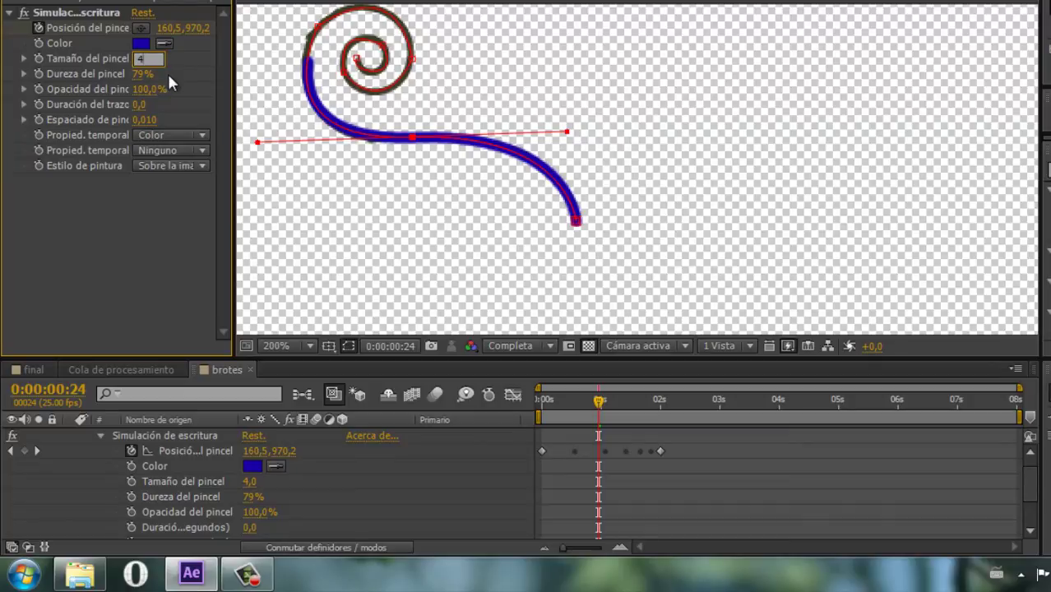
{"action": "type", "text": ",2"}
{"action": "left_click", "coordinate": [158, 202]}
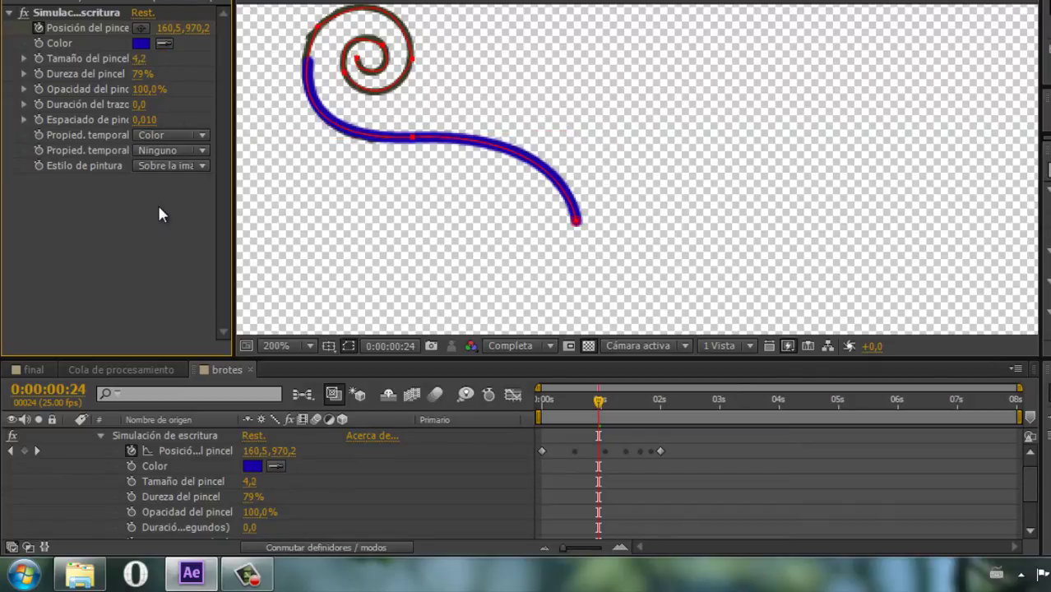
{"action": "left_click", "coordinate": [348, 346]}
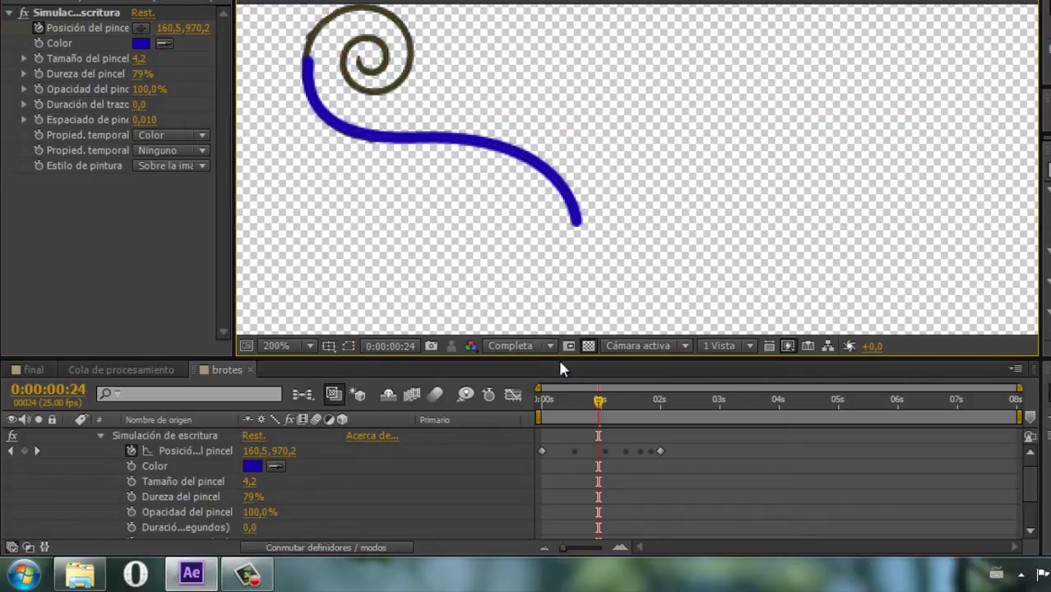
{"action": "left_click_drag", "start_coordinate": [569, 401], "coordinate": [662, 399]}
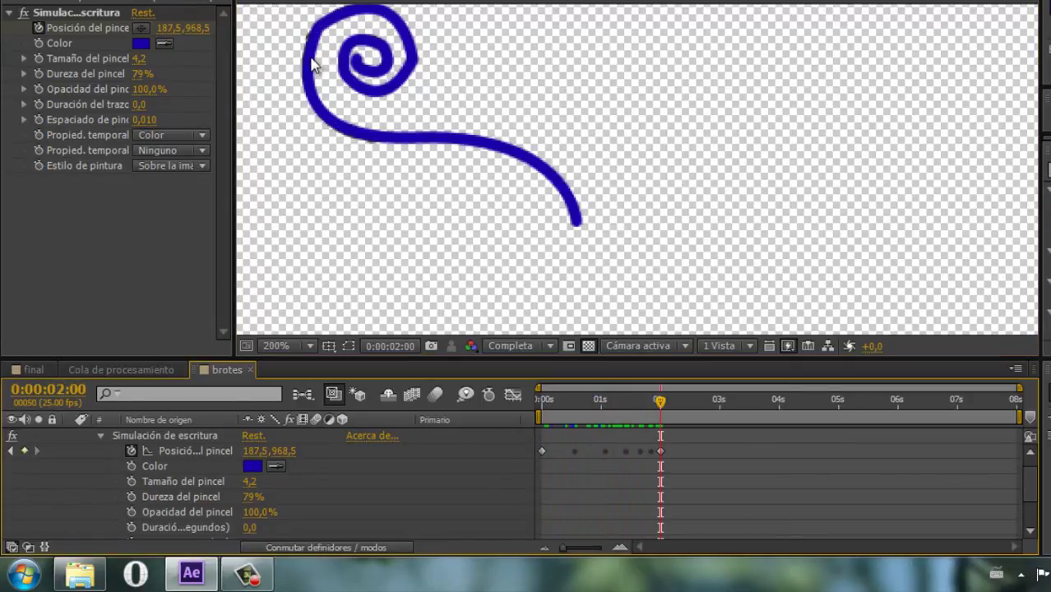
Raise the brush size to 5,0, nudge the top-left path vertex, and frame the whole spiral
{"action": "key", "text": "period"}
{"action": "left_click_drag", "start_coordinate": [356, 118], "coordinate": [861, 224]}
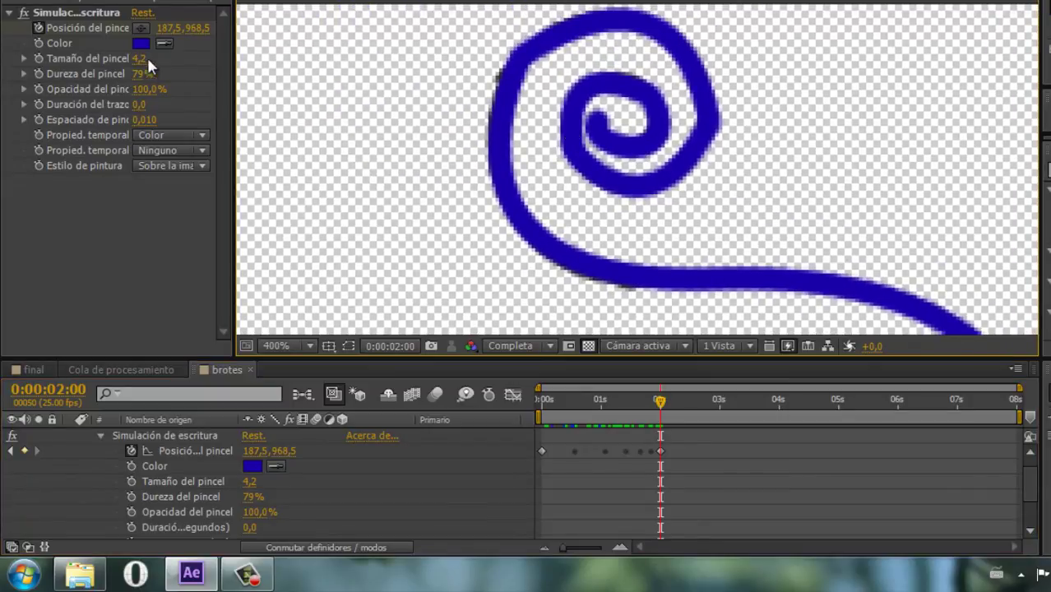
{"action": "left_click", "coordinate": [141, 58]}
{"action": "type", "text": "5"}
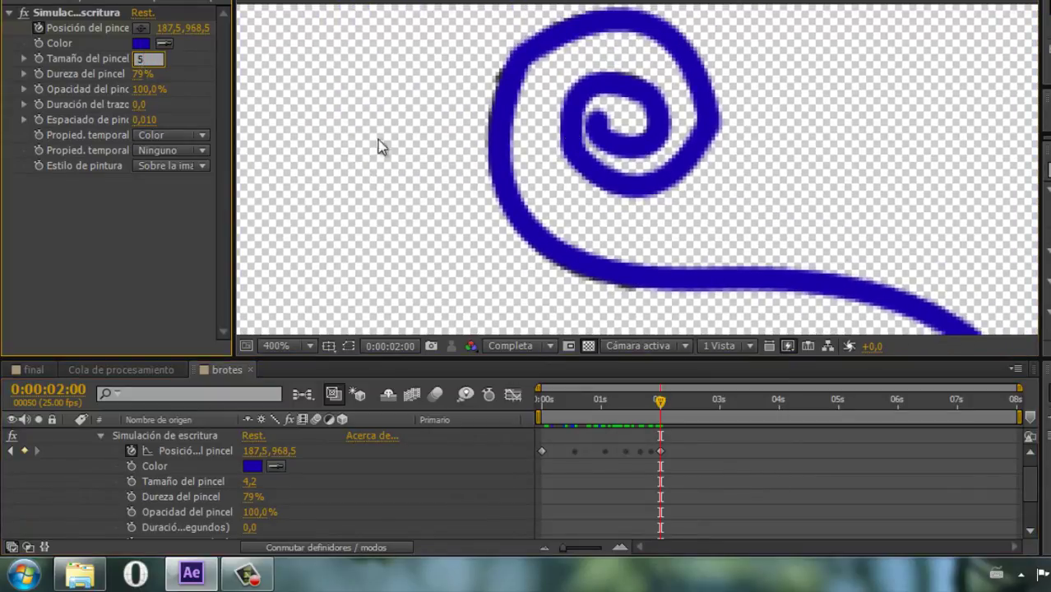
{"action": "key", "text": "Return"}
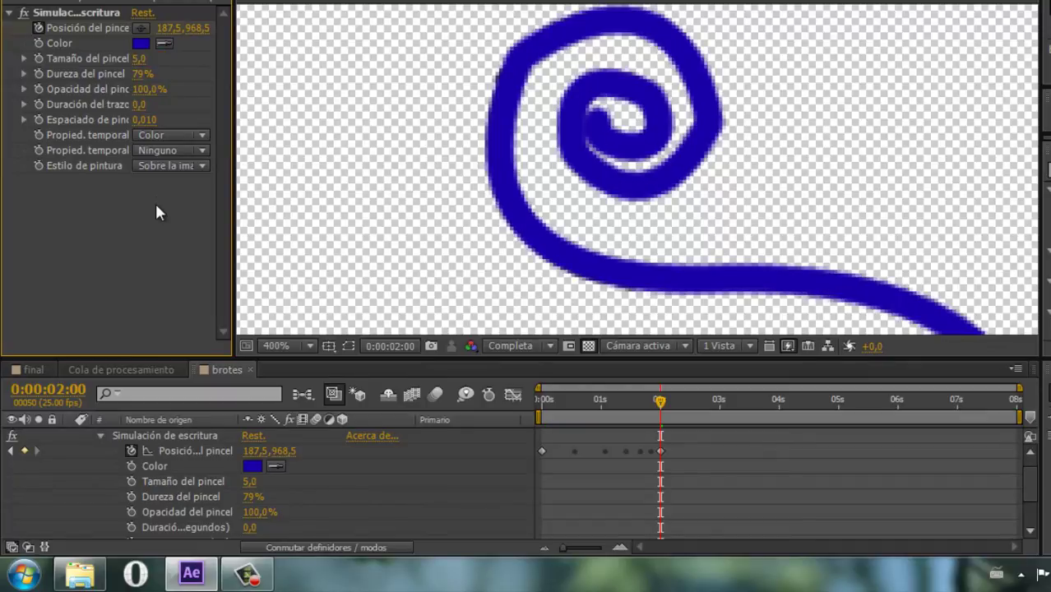
{"action": "left_click", "coordinate": [328, 346]}
{"action": "left_click", "coordinate": [347, 345]}
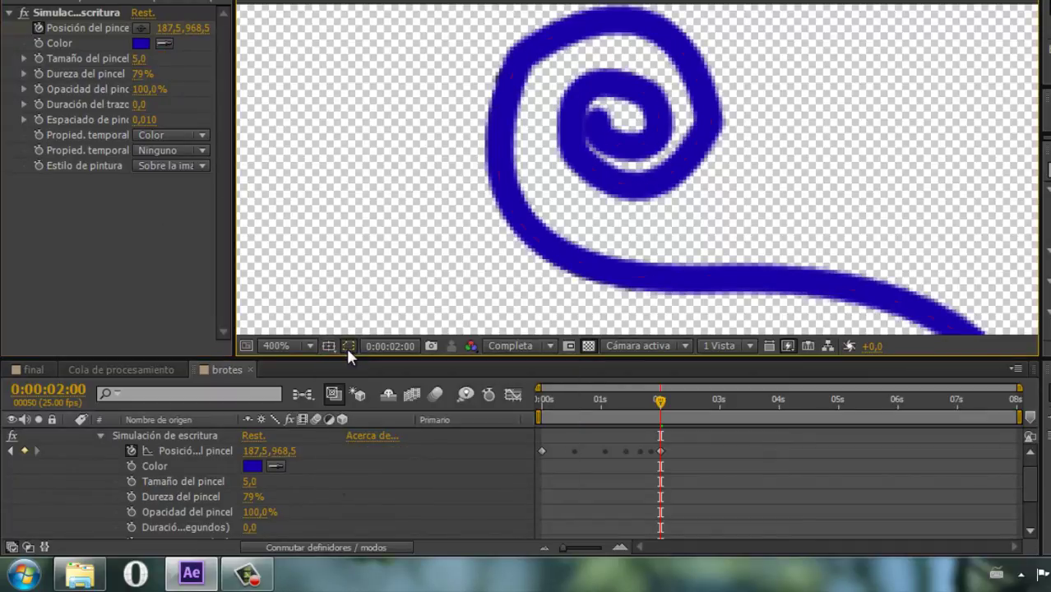
{"action": "left_click_drag", "start_coordinate": [520, 64], "coordinate": [507, 66]}
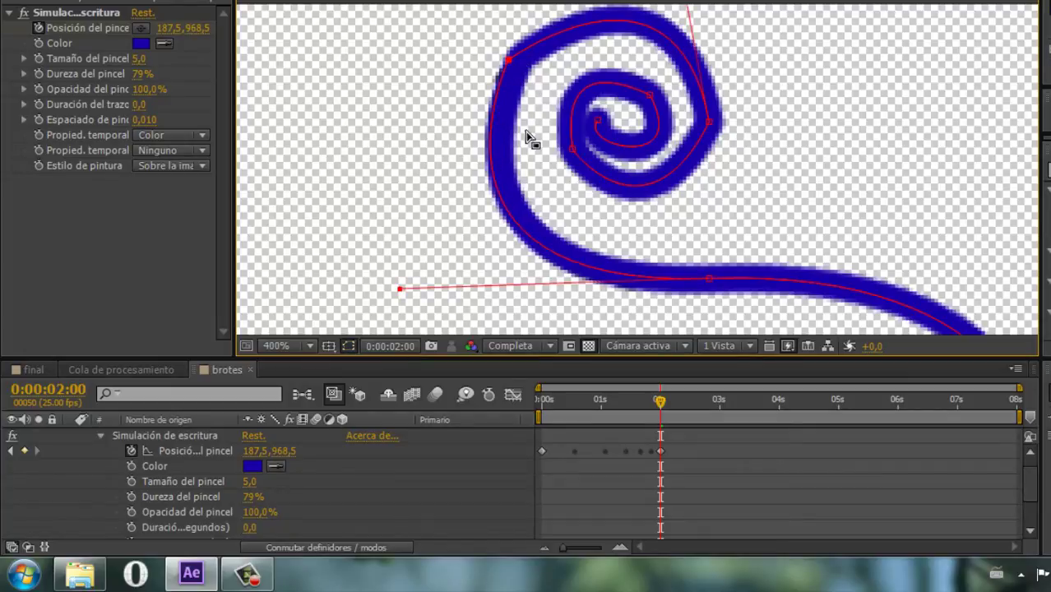
{"action": "left_click_drag", "start_coordinate": [578, 401], "coordinate": [693, 401]}
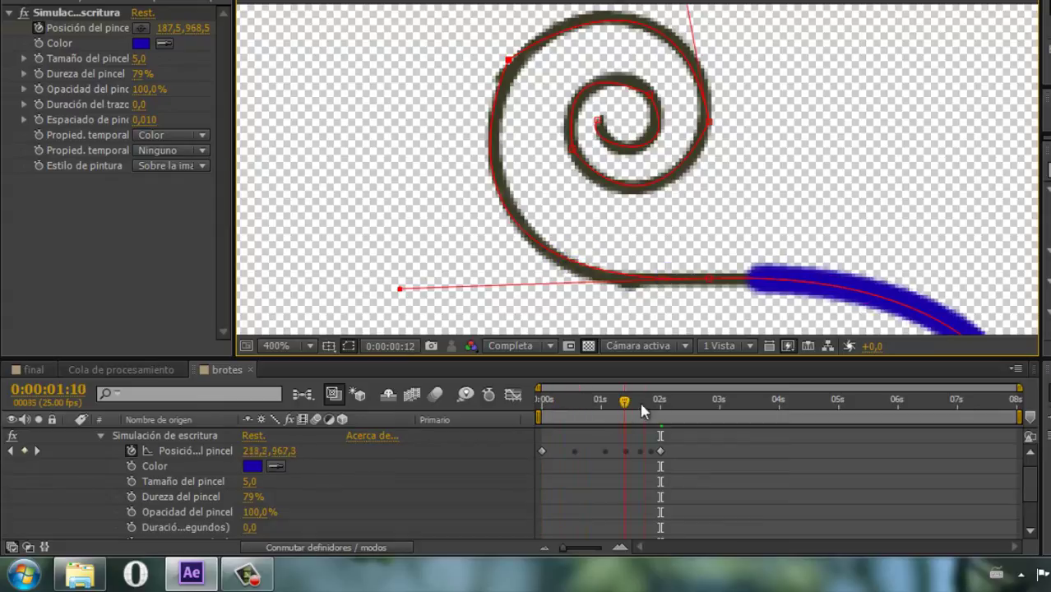
{"action": "key", "text": "comma"}
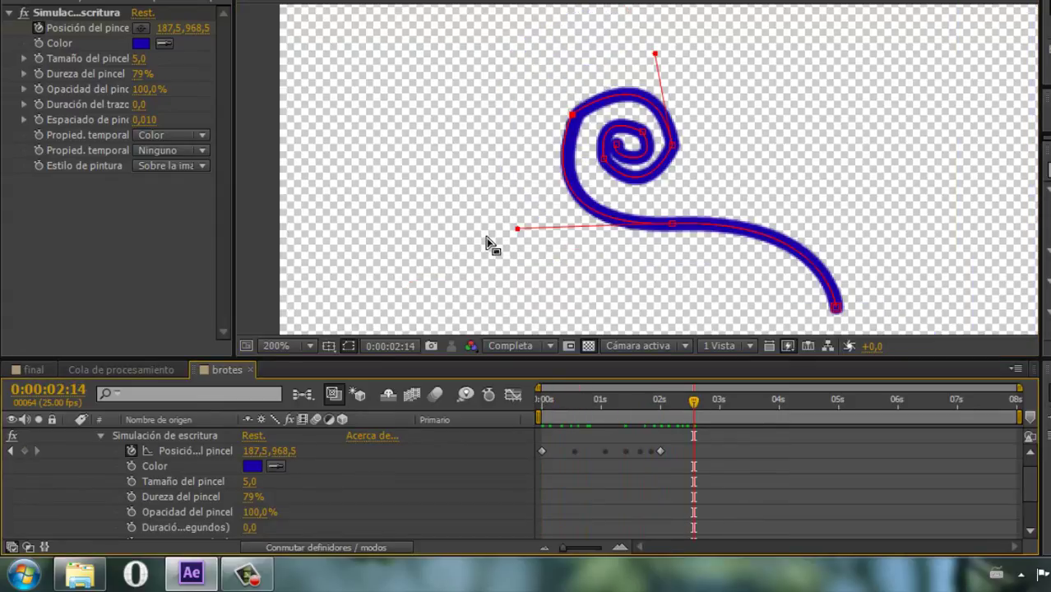
{"action": "left_click_drag", "start_coordinate": [493, 218], "coordinate": [403, 160]}
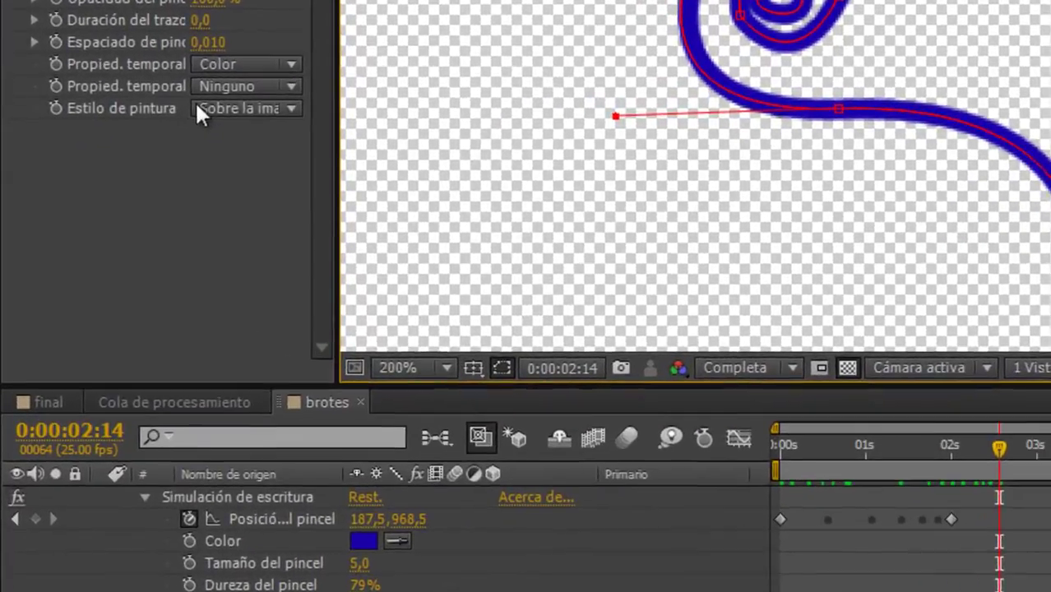
Set the paint style to Revelar imagen original, hide the mask outline, and preview the draw-on
{"action": "left_click", "coordinate": [172, 166]}
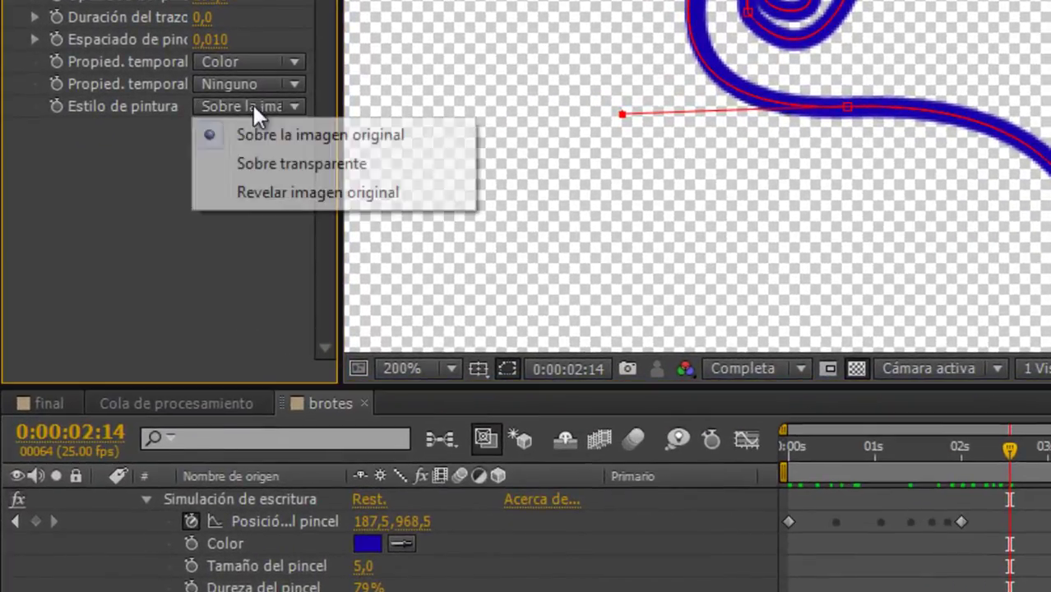
{"action": "left_click", "coordinate": [280, 194]}
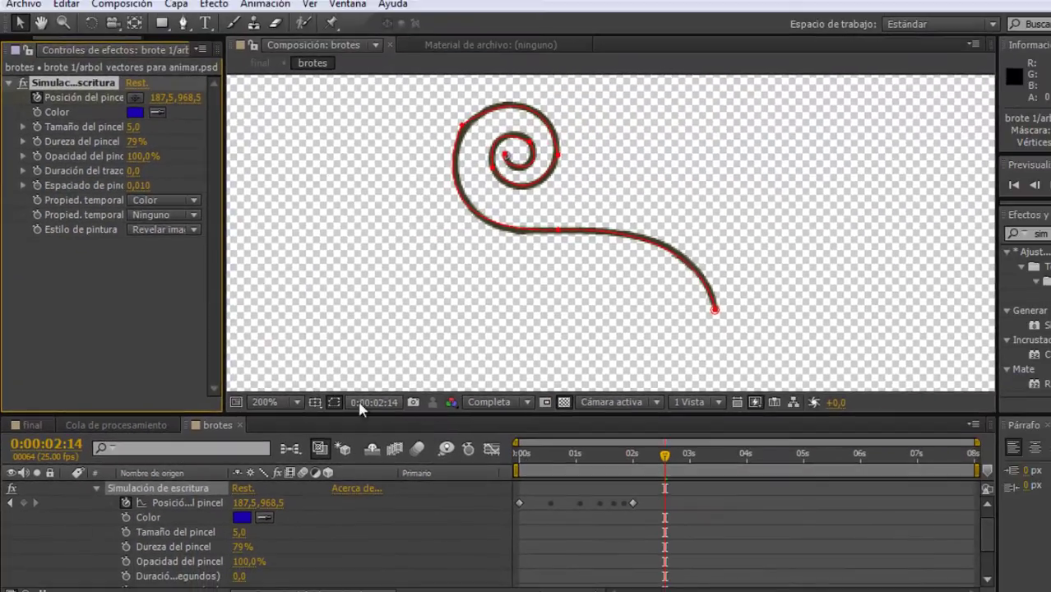
{"action": "left_click", "coordinate": [333, 403]}
{"action": "left_click_drag", "start_coordinate": [518, 461], "coordinate": [648, 466]}
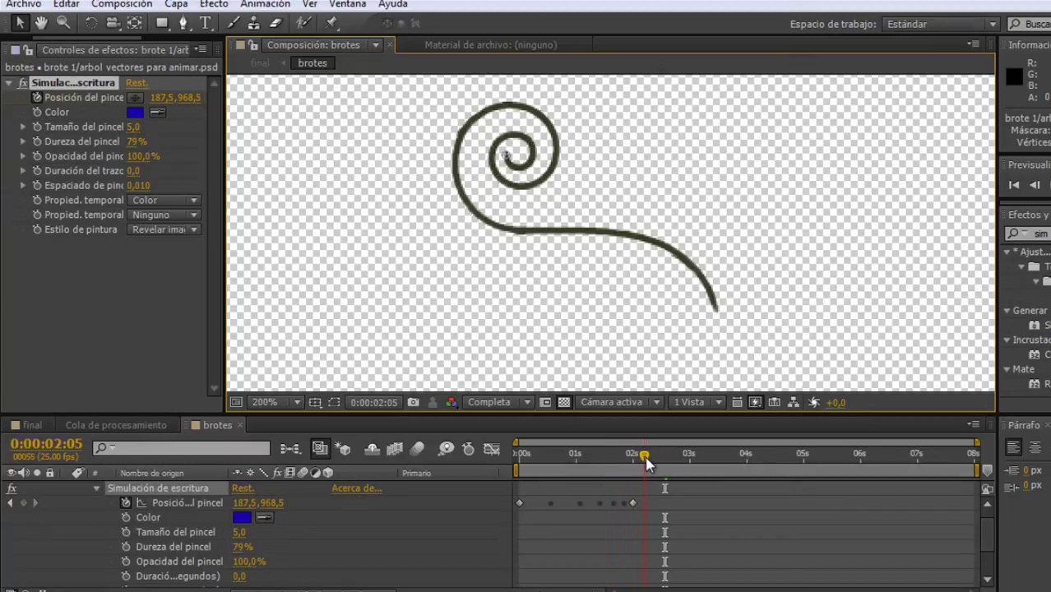
Move the Posición del pincel keyframes earlier so the spiral finishes drawing by about 0:00:01:09
{"action": "left_click", "coordinate": [632, 502]}
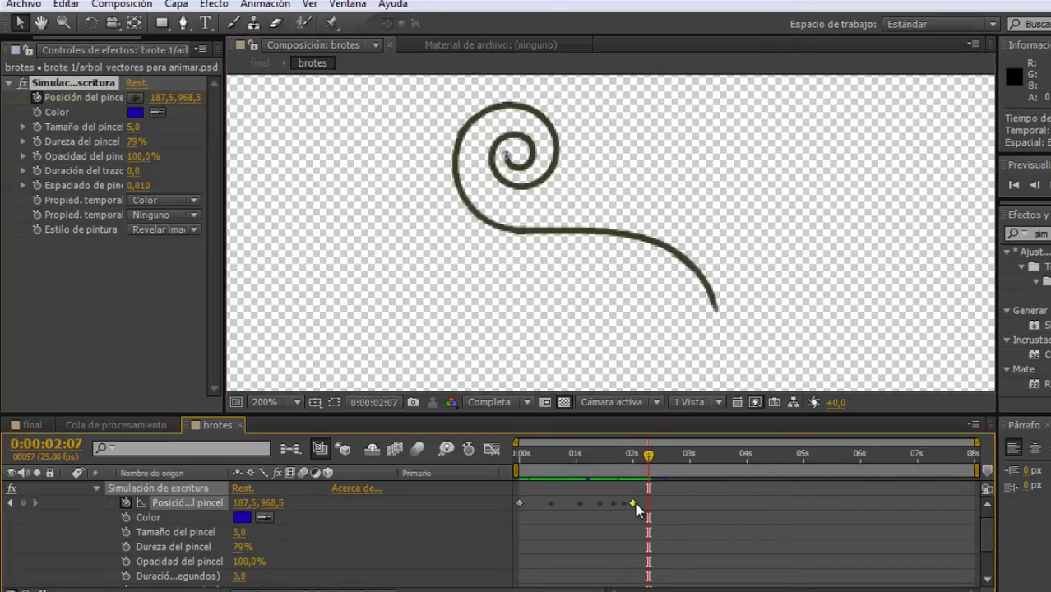
{"action": "mouse_move", "coordinate": [662, 504]}
{"action": "left_mouse_down"}
{"action": "mouse_move", "coordinate": [578, 508]}
{"action": "mouse_move", "coordinate": [787, 513]}
{"action": "left_mouse_up"}
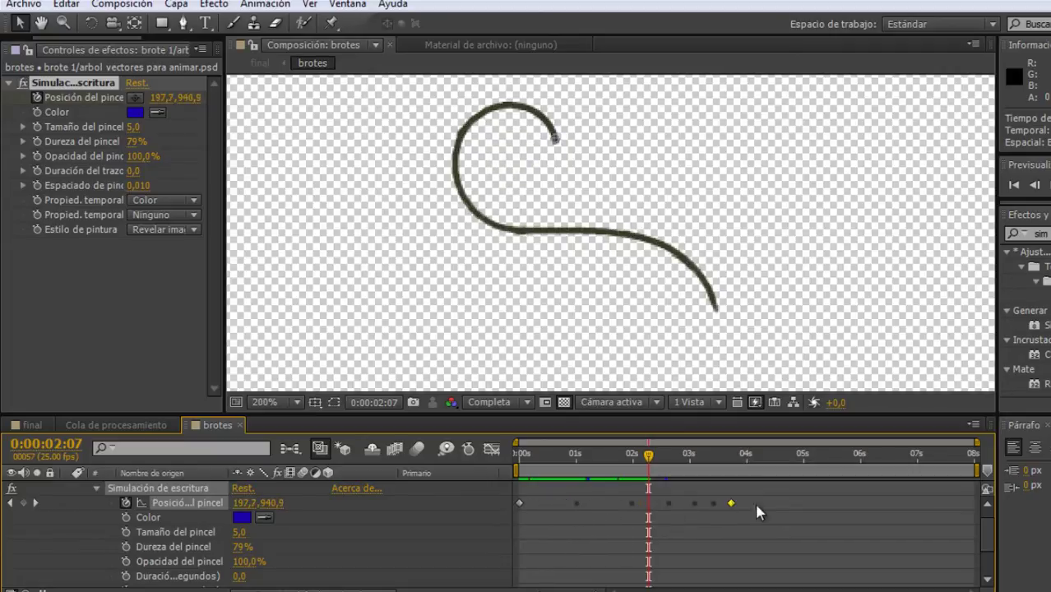
{"action": "right_click", "coordinate": [837, 515]}
{"action": "left_click", "coordinate": [794, 514]}
{"action": "mouse_move", "coordinate": [795, 504]}
{"action": "left_mouse_down"}
{"action": "mouse_move", "coordinate": [929, 504]}
{"action": "mouse_move", "coordinate": [605, 509]}
{"action": "left_mouse_up"}
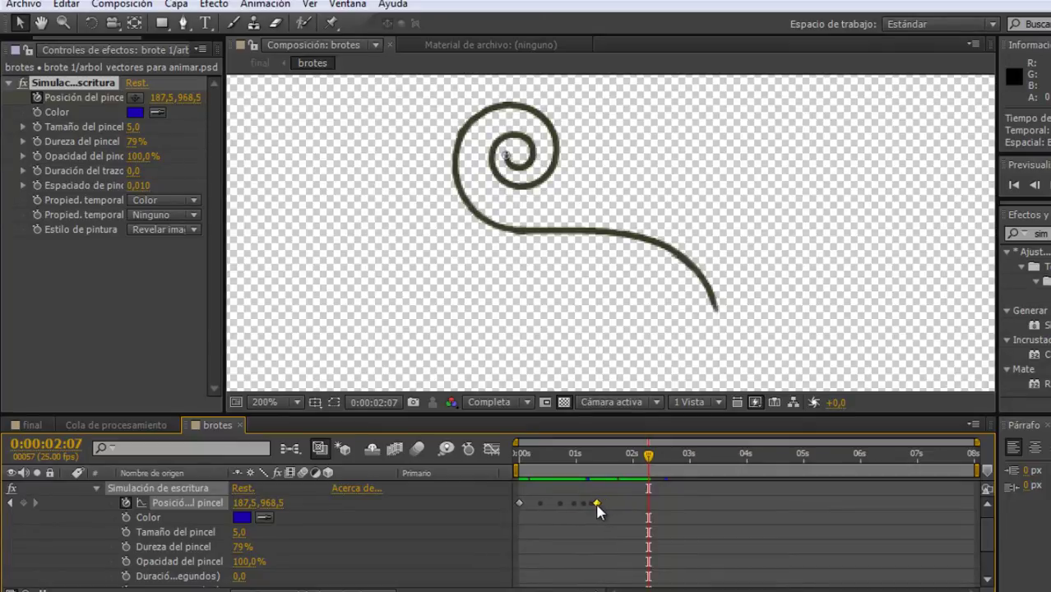
{"action": "mouse_move", "coordinate": [559, 475]}
{"action": "left_mouse_down"}
{"action": "mouse_move", "coordinate": [582, 477]}
{"action": "mouse_move", "coordinate": [529, 461]}
{"action": "mouse_move", "coordinate": [555, 450]}
{"action": "left_mouse_up"}
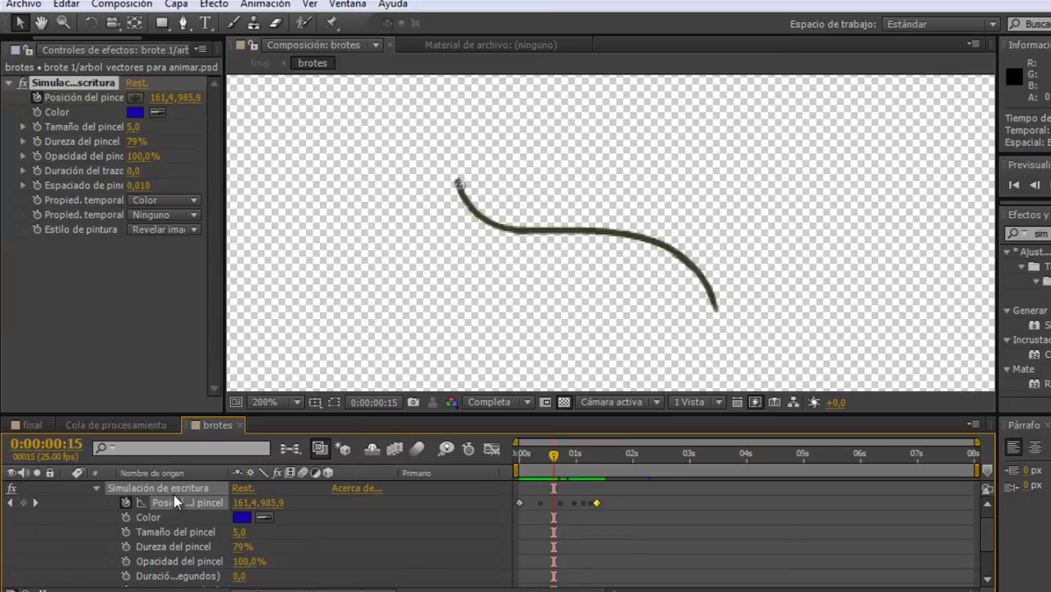
Collapse the sprout layer's properties, duplicate it, and shift the copy's start later
{"action": "scroll", "coordinate": [129, 495], "scroll_direction": "up", "scroll_amount": 1}
{"action": "left_click", "coordinate": [66, 488]}
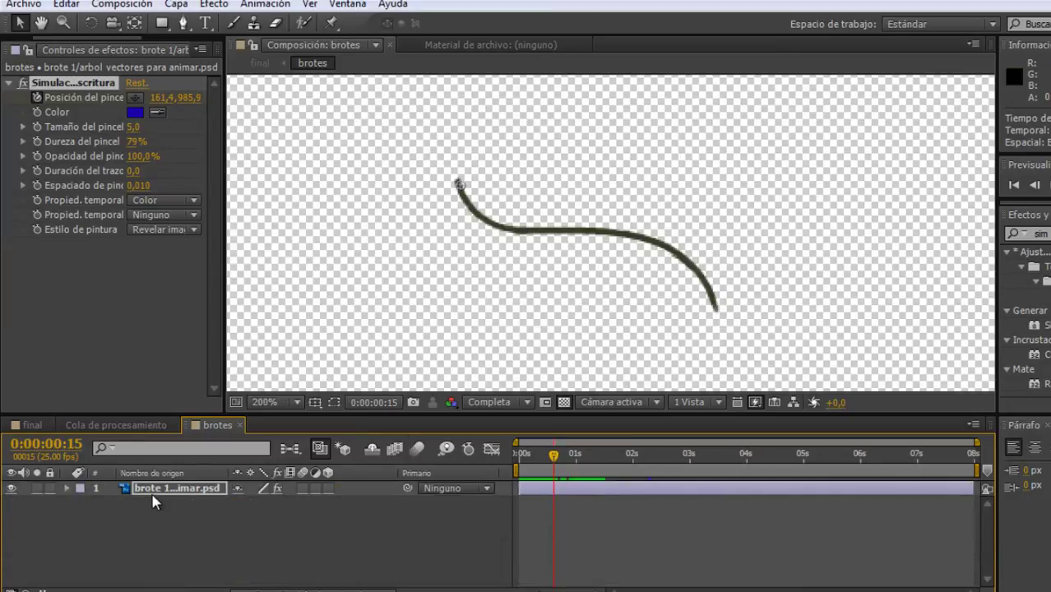
{"action": "left_click", "coordinate": [165, 490]}
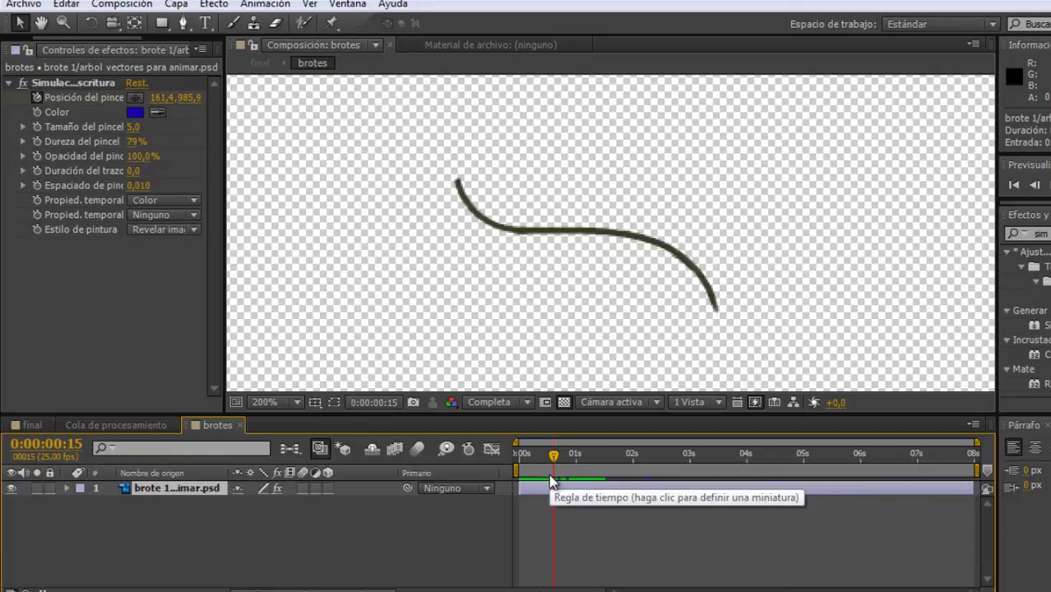
{"action": "key", "text": "ctrl+d"}
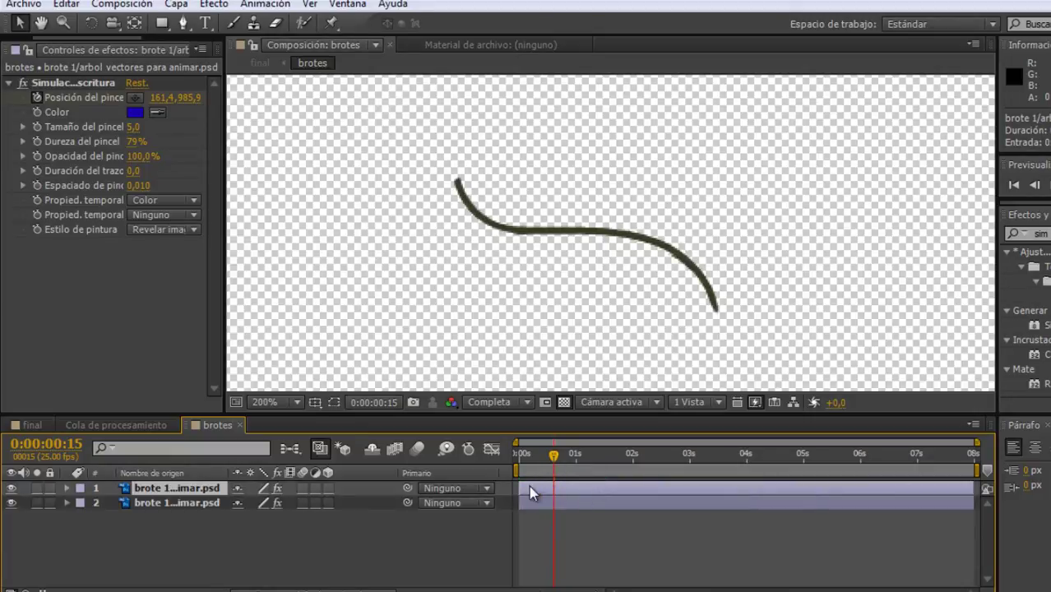
{"action": "left_click_drag", "start_coordinate": [528, 494], "coordinate": [561, 499]}
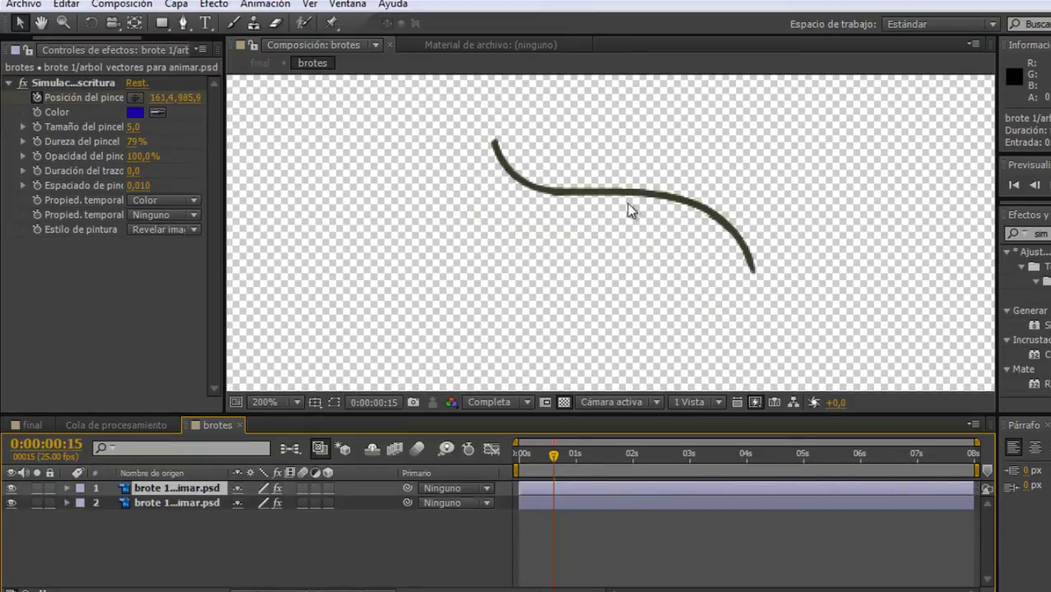
Move the copied sprout up and to the right, and start adjusting its scale
{"action": "left_click_drag", "start_coordinate": [628, 207], "coordinate": [588, 222]}
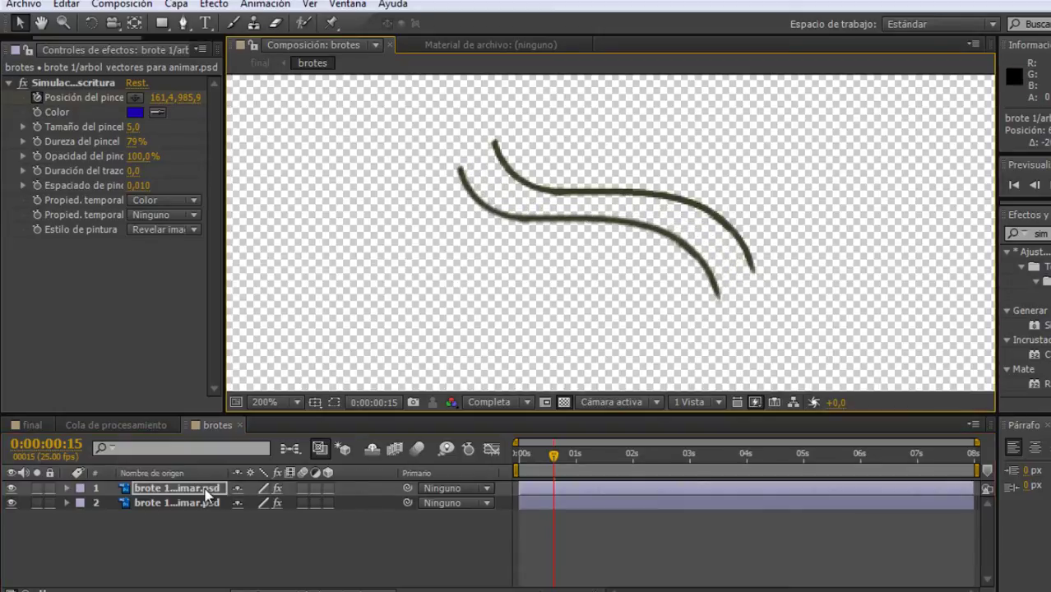
{"action": "key", "text": "s"}
{"action": "mouse_move", "coordinate": [271, 502]}
{"action": "left_mouse_down"}
{"action": "mouse_move", "coordinate": [257, 496]}
{"action": "mouse_move", "coordinate": [268, 503]}
{"action": "left_mouse_up"}
Undo the scale change and move the copy's anchor point to its stroke end
{"action": "key", "text": "ctrl+z"}
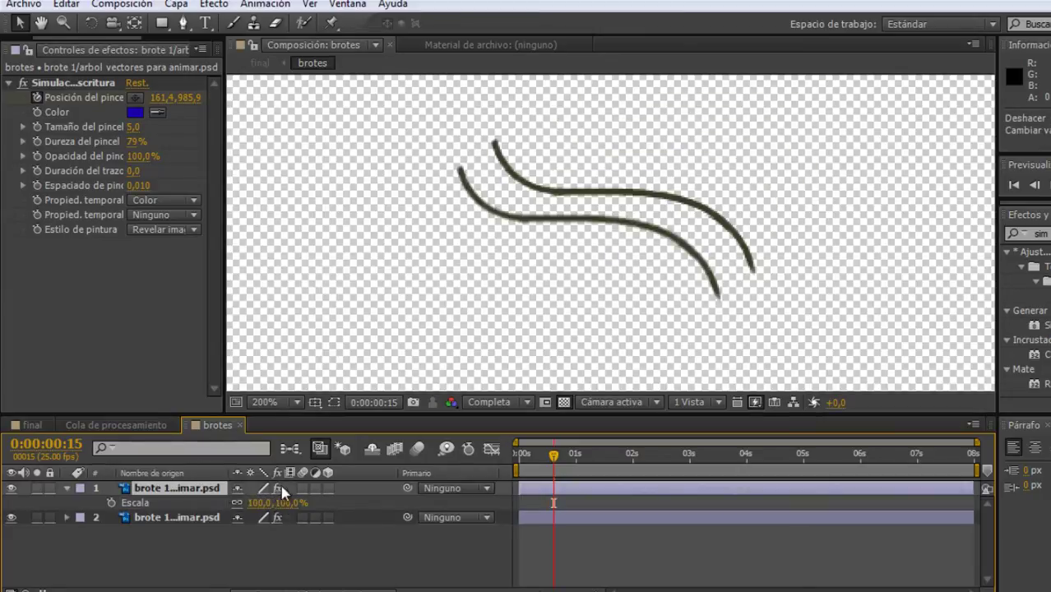
{"action": "left_click", "coordinate": [135, 23]}
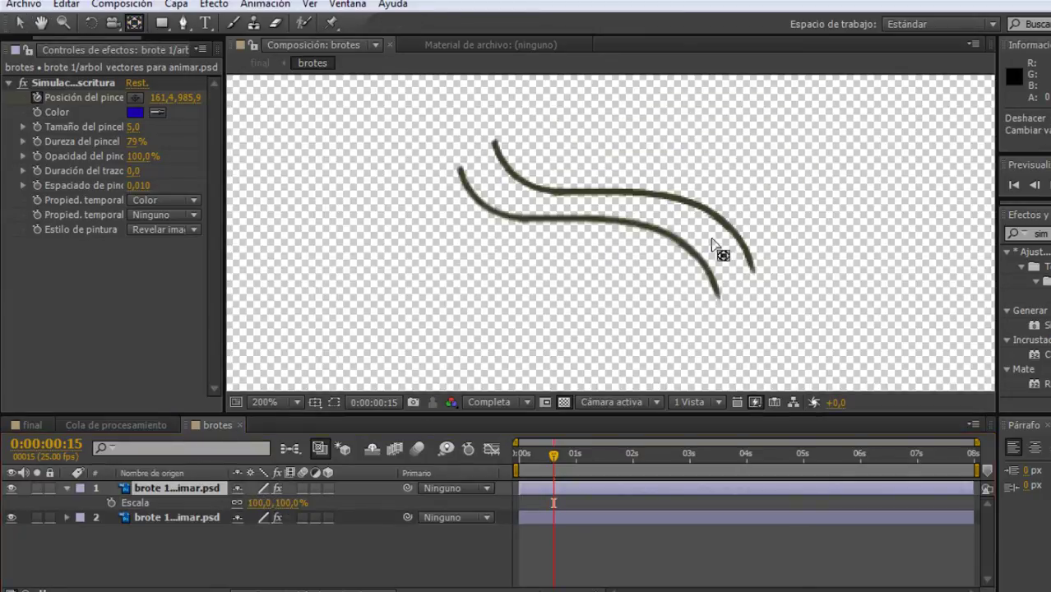
{"action": "key", "text": "comma"}
{"action": "key", "text": "comma"}
{"action": "key", "text": "comma"}
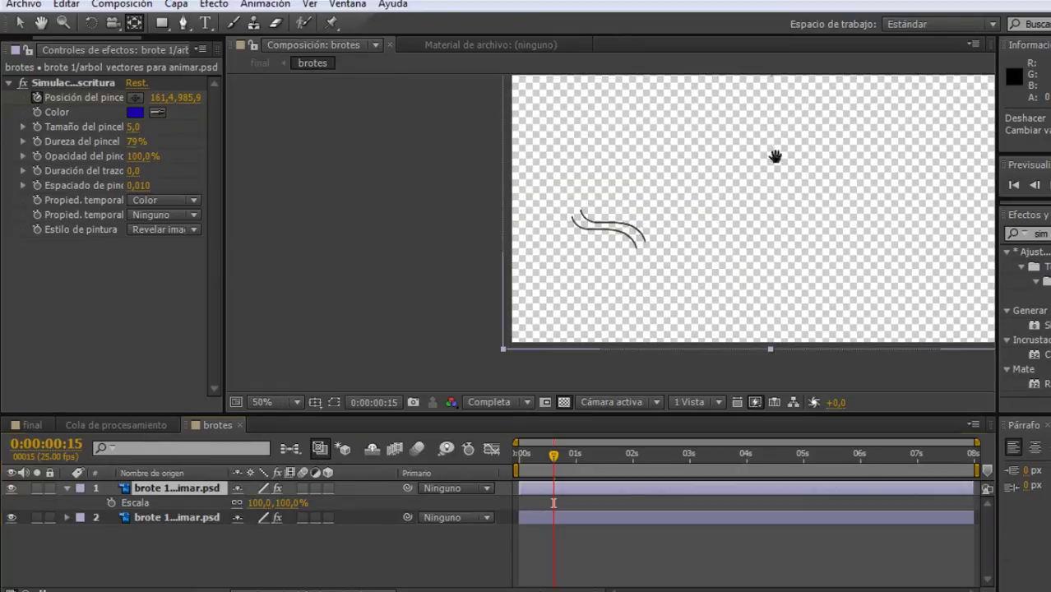
{"action": "key", "text": "h"}
{"action": "left_click_drag", "start_coordinate": [774, 157], "coordinate": [650, 212]}
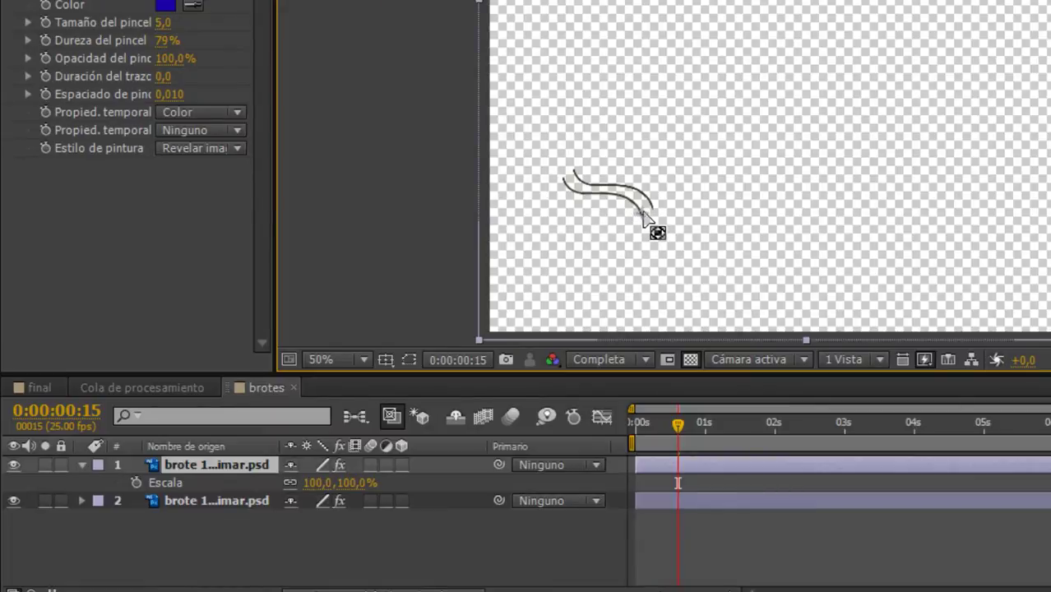
{"action": "mouse_move", "coordinate": [657, 231]}
{"action": "left_mouse_down"}
{"action": "mouse_move", "coordinate": [612, 199]}
{"action": "mouse_move", "coordinate": [812, 20]}
{"action": "left_mouse_up"}
{"action": "key", "text": "period"}
{"action": "key", "text": "period"}
{"action": "key", "text": "period"}
{"action": "key", "text": "period"}
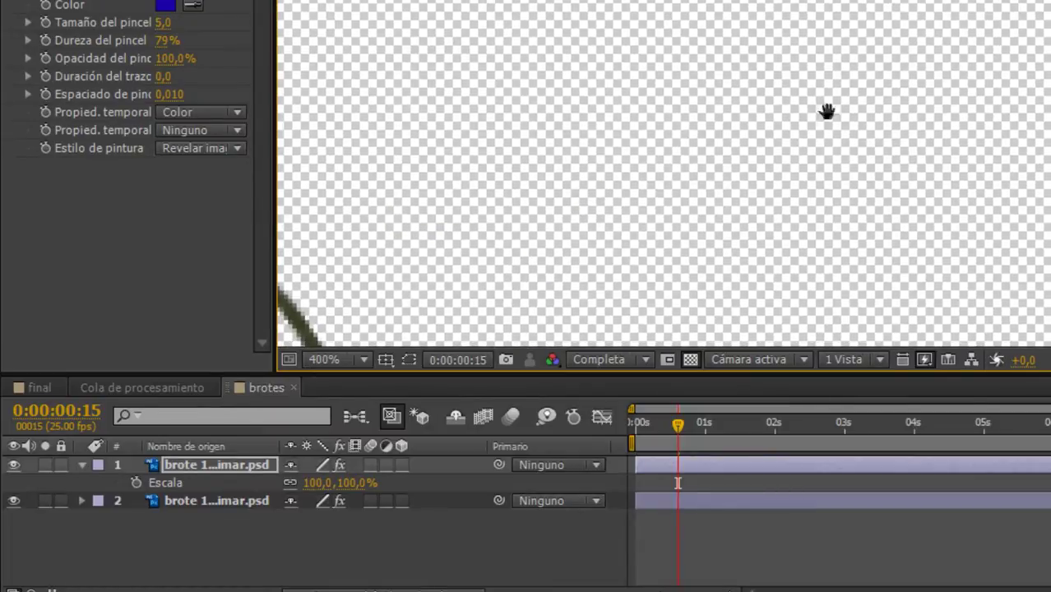
{"action": "key", "text": "comma"}
{"action": "key", "text": "comma"}
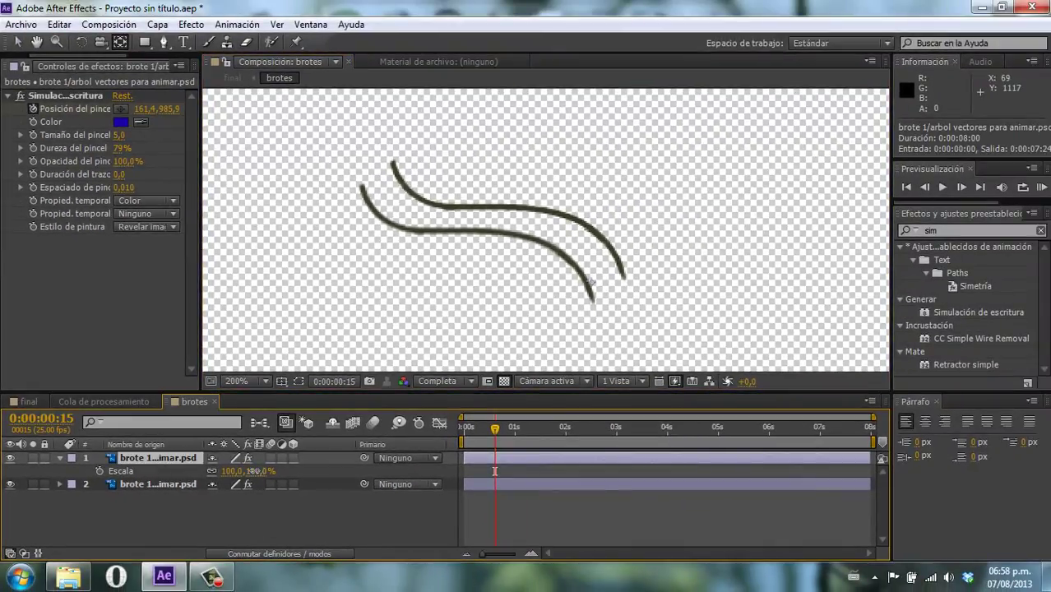
Shrink the copied sprout to 23% and rotate it to branch off the main stem
{"action": "left_click_drag", "start_coordinate": [251, 471], "coordinate": [190, 464]}
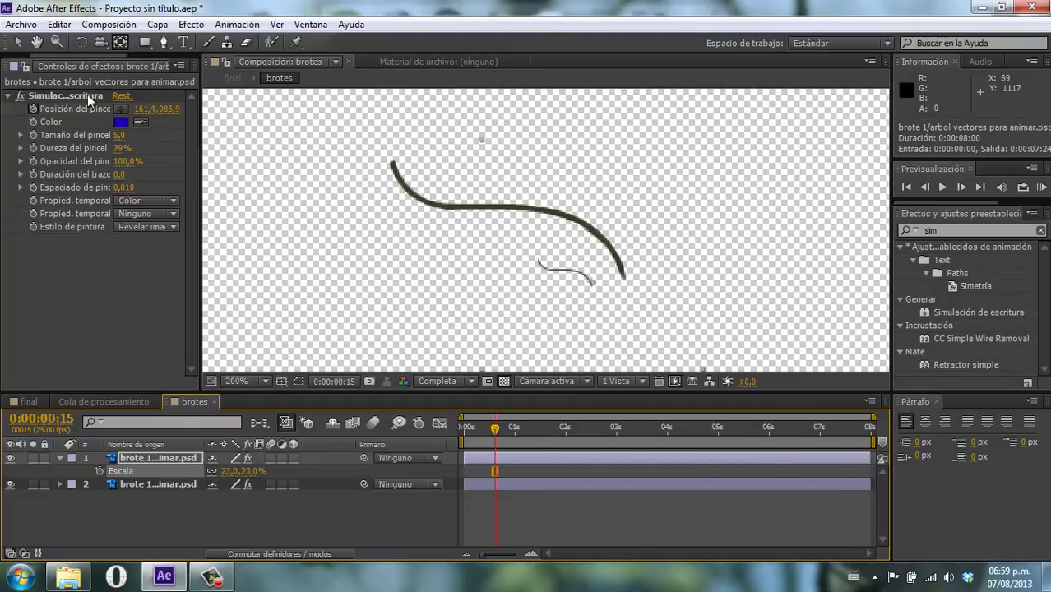
{"action": "left_click", "coordinate": [79, 42]}
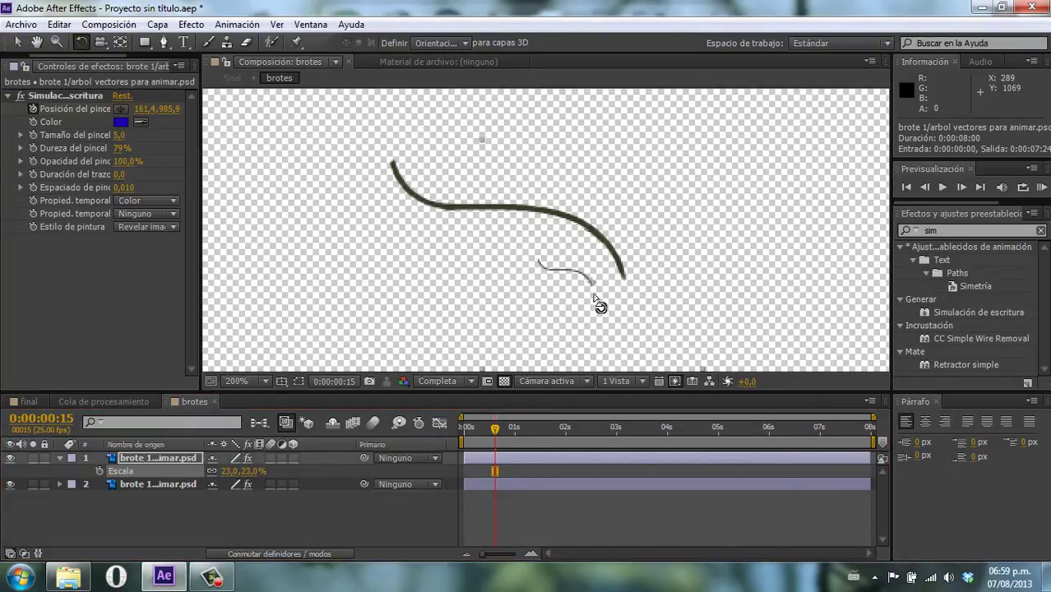
{"action": "mouse_move", "coordinate": [601, 305]}
{"action": "left_mouse_down"}
{"action": "mouse_move", "coordinate": [624, 291]}
{"action": "mouse_move", "coordinate": [559, 230]}
{"action": "left_mouse_up"}
Delay the small sprout's start by three frames to 0:00:00:09 and preview both sprouts
{"action": "left_click", "coordinate": [15, 44]}
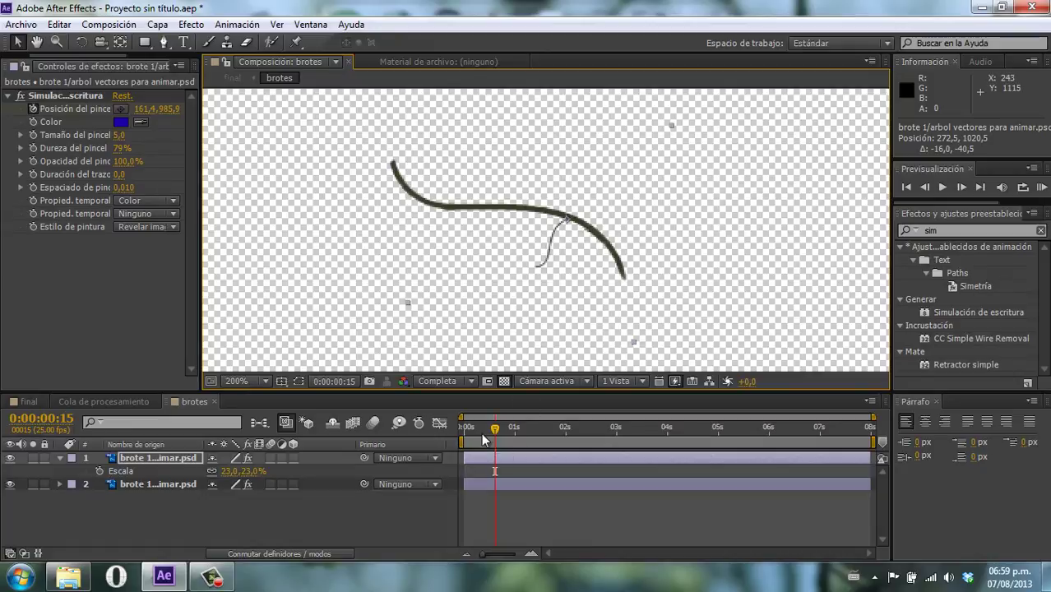
{"action": "left_click_drag", "start_coordinate": [483, 434], "coordinate": [478, 429]}
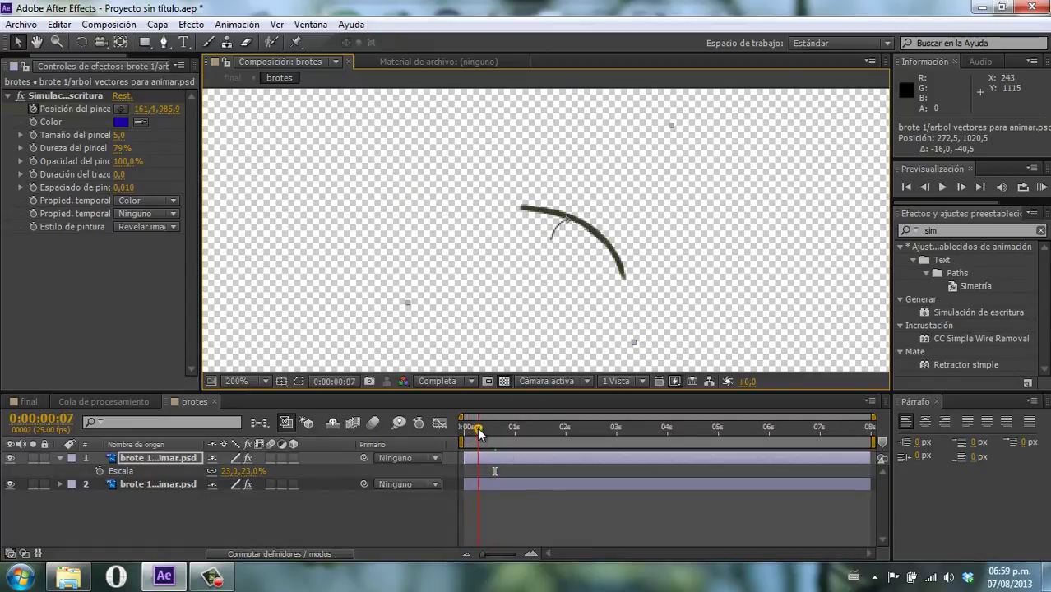
{"action": "left_click_drag", "start_coordinate": [480, 426], "coordinate": [475, 458]}
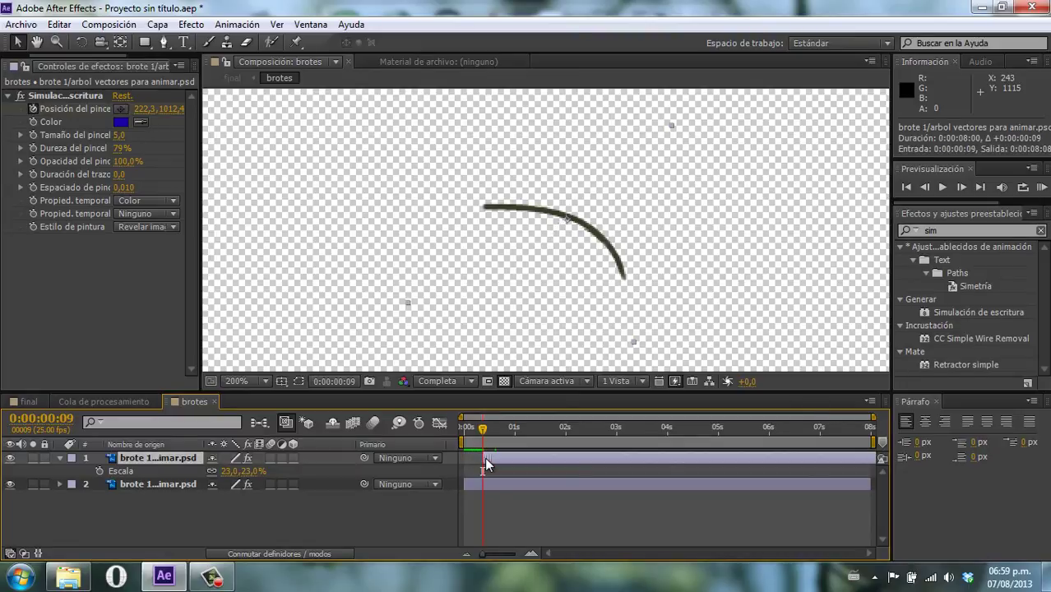
{"action": "left_click_drag", "start_coordinate": [484, 436], "coordinate": [547, 450]}
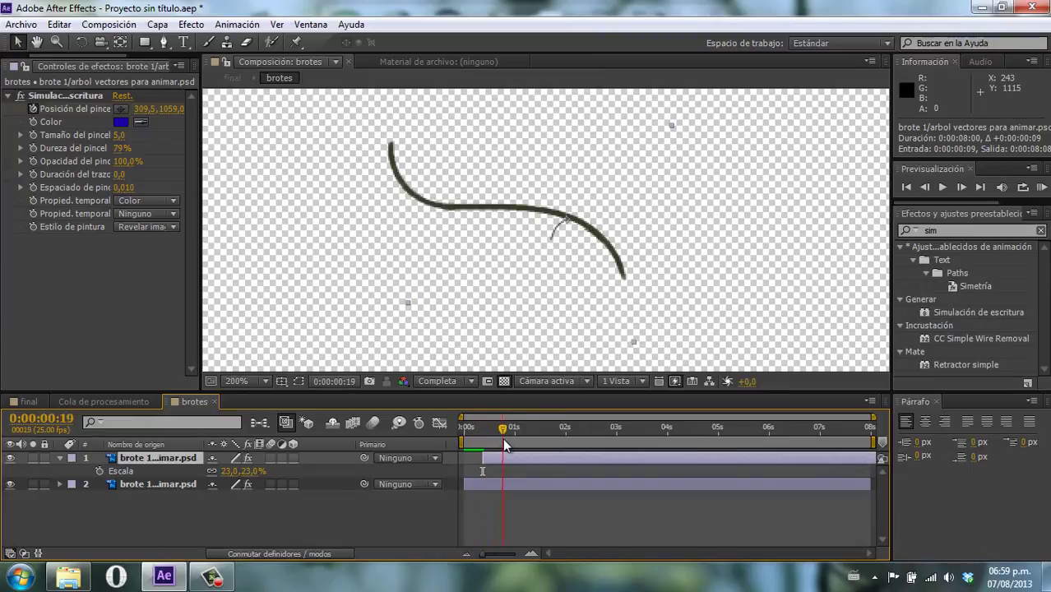
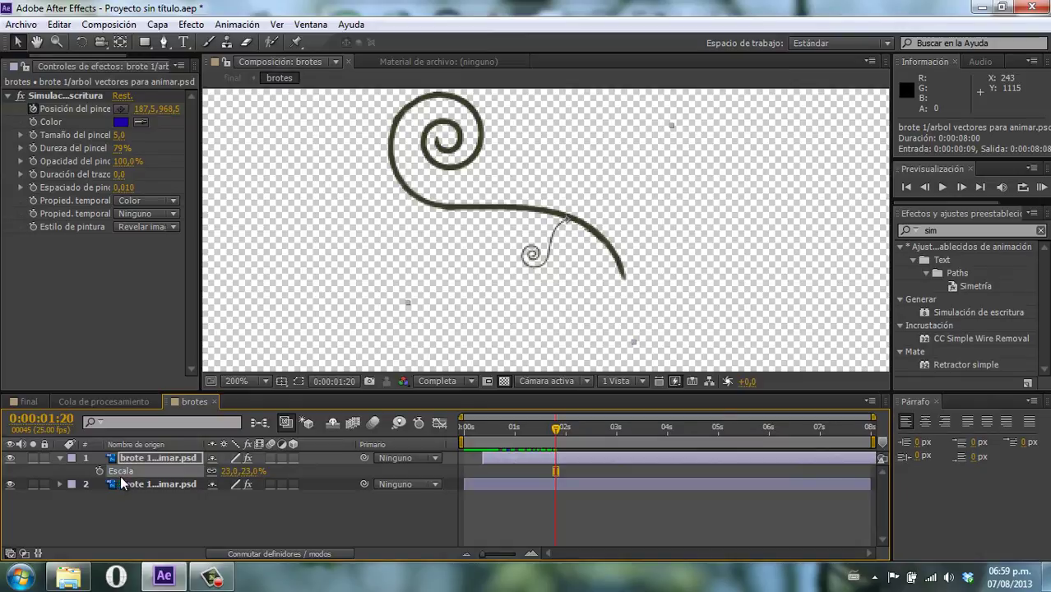
Scale the side sprout to 44%, shift its scale keyframe earlier to 0:00:00:20, and duplicate the layer
{"action": "key", "text": "s"}
{"action": "key", "text": "s"}
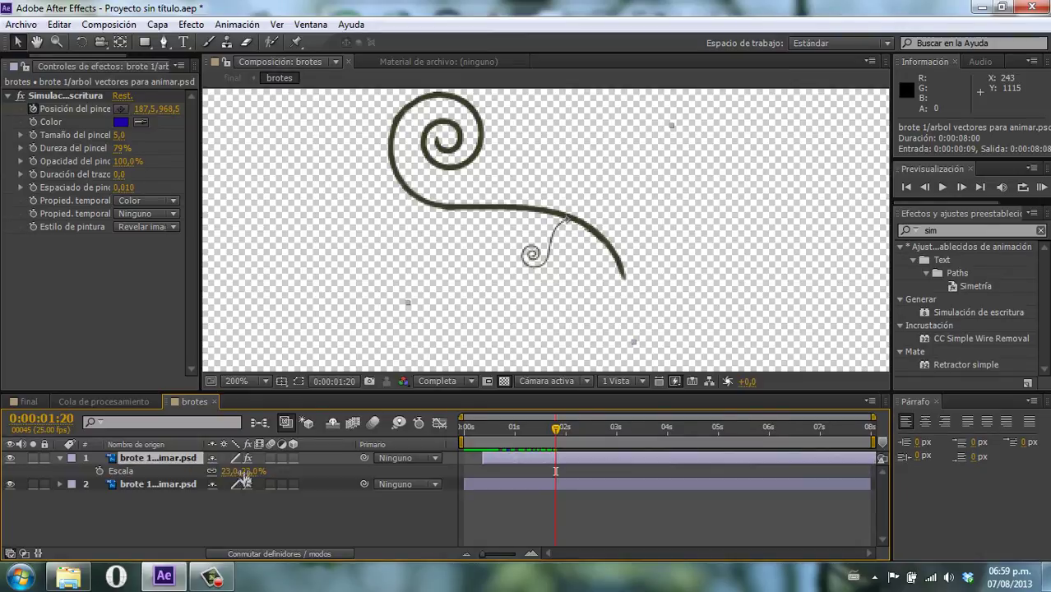
{"action": "left_click_drag", "start_coordinate": [238, 471], "coordinate": [266, 471]}
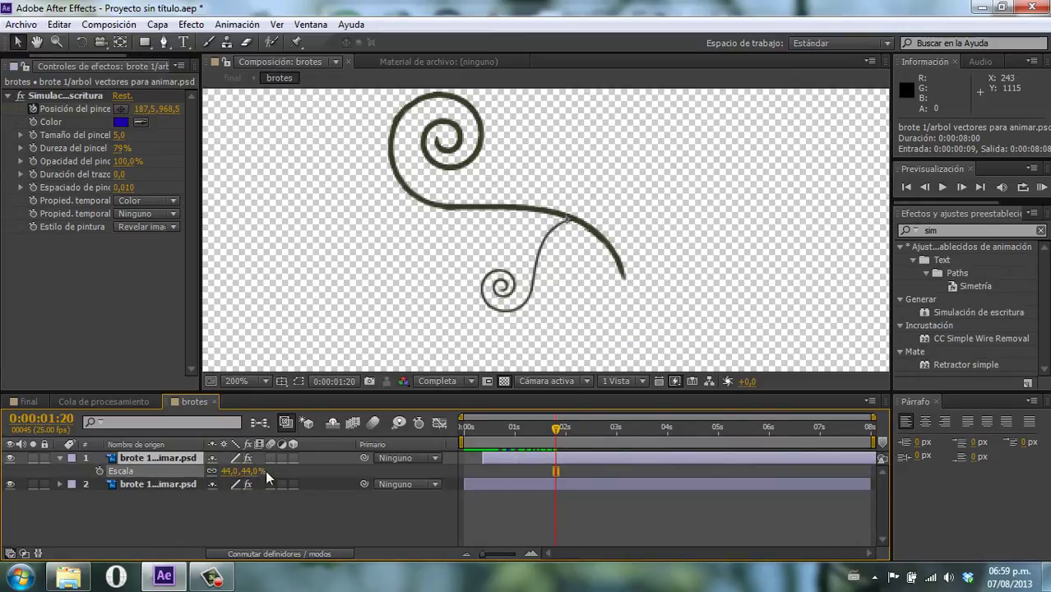
{"action": "key", "text": "Return"}
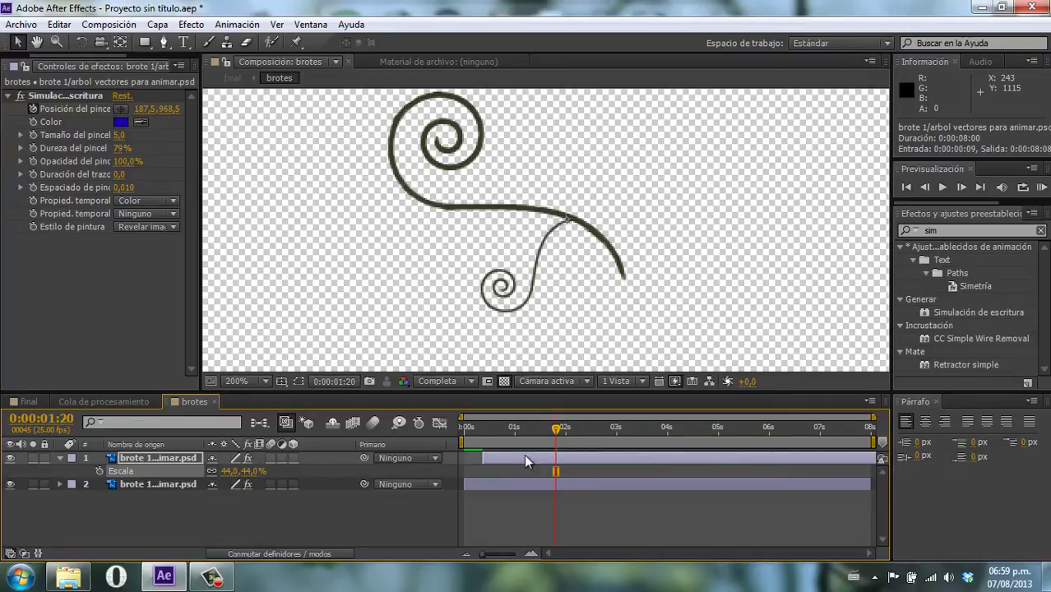
{"action": "left_click_drag", "start_coordinate": [508, 429], "coordinate": [505, 431]}
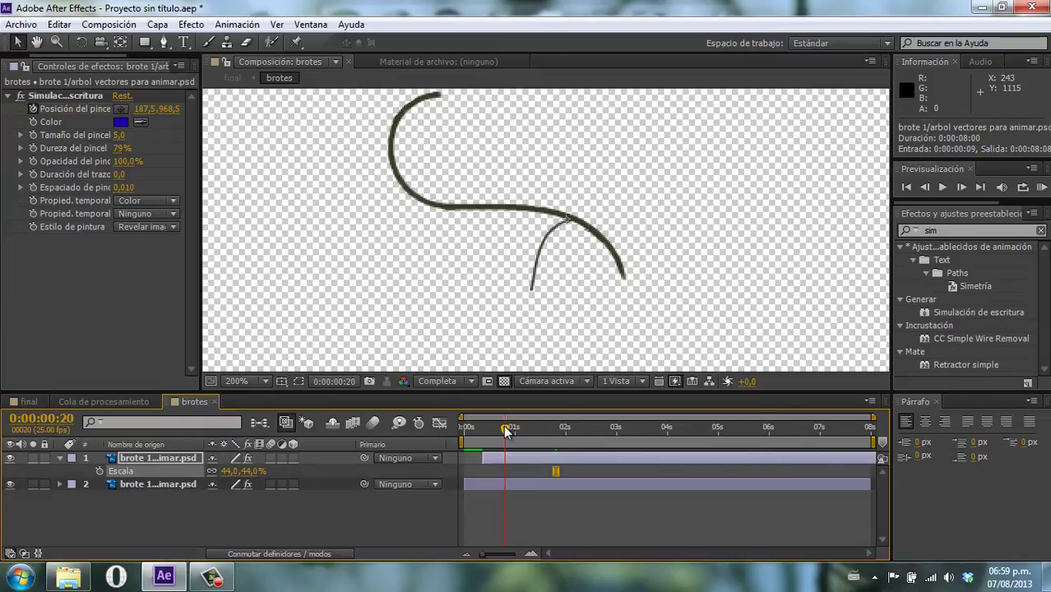
{"action": "key", "text": "ctrl+z"}
{"action": "key", "text": "ctrl+z"}
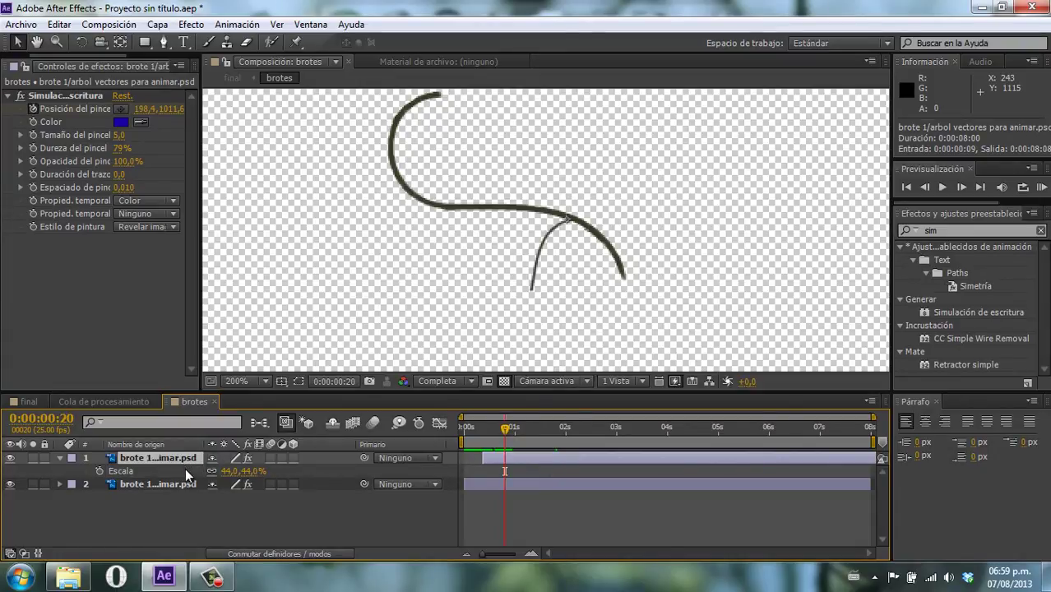
{"action": "key", "text": "ctrl+d"}
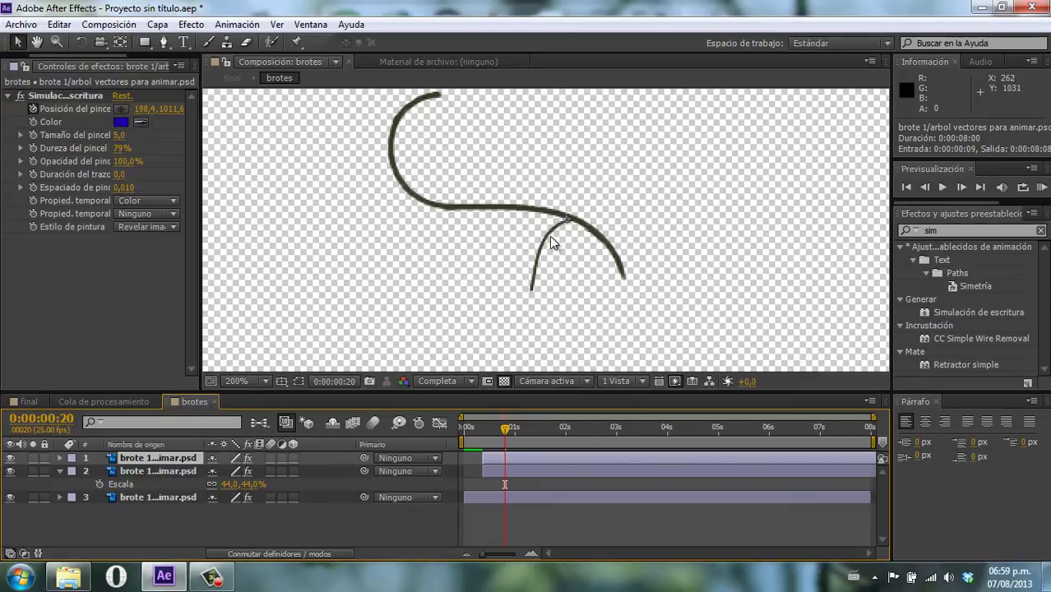
Move the duplicated sprout left along the main stem and shrink it to 23% scale
{"action": "left_click_drag", "start_coordinate": [550, 236], "coordinate": [471, 223]}
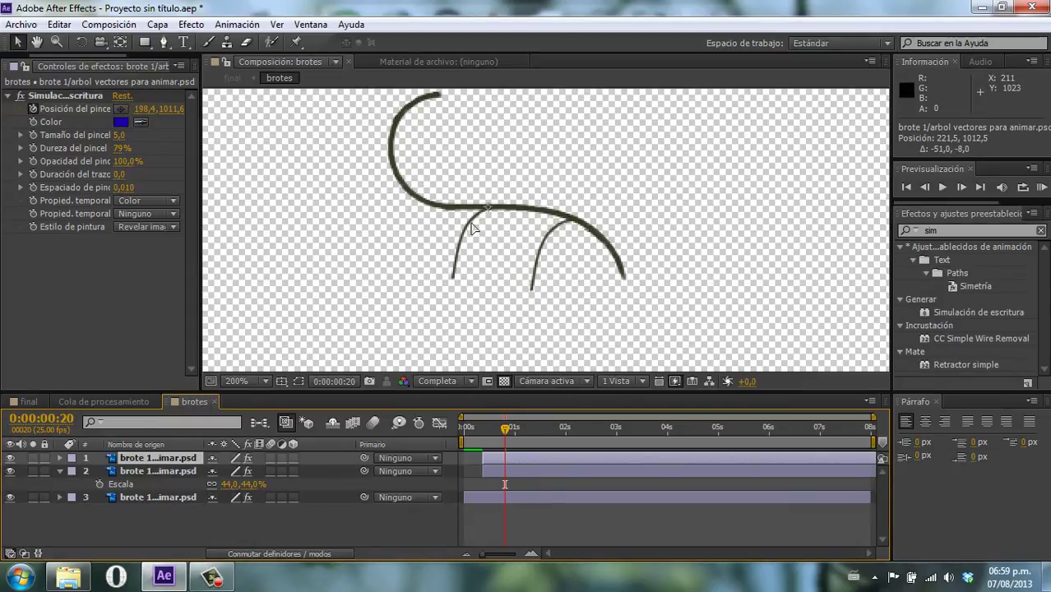
{"action": "left_click", "coordinate": [189, 463]}
{"action": "key", "text": "s"}
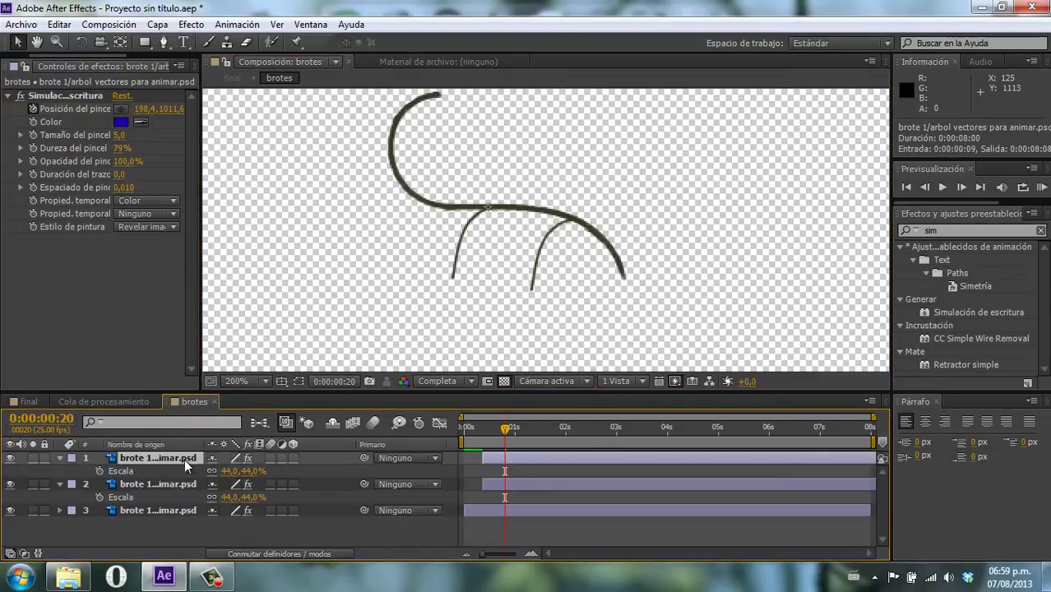
{"action": "left_click_drag", "start_coordinate": [245, 470], "coordinate": [236, 471]}
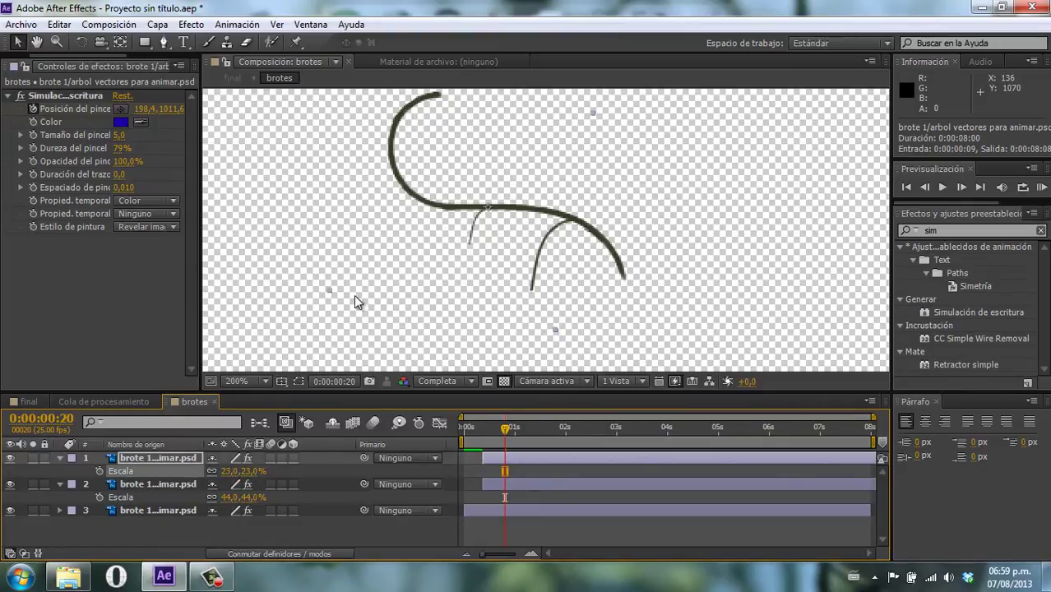
Rotate the copied sprout to −44.4° and nudge it slightly left
{"action": "key", "text": "r"}
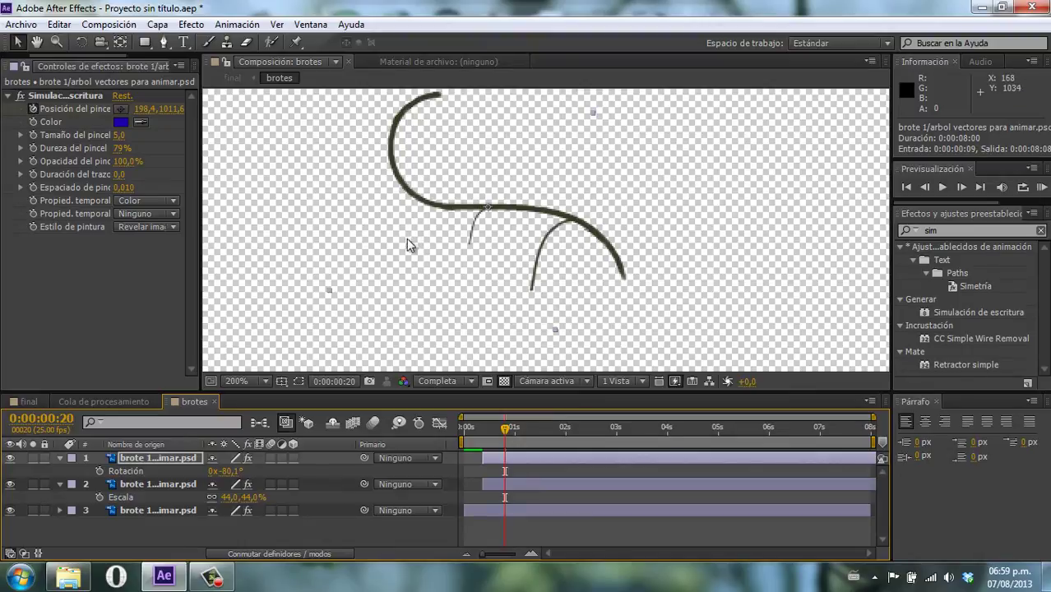
{"action": "left_click", "coordinate": [80, 42]}
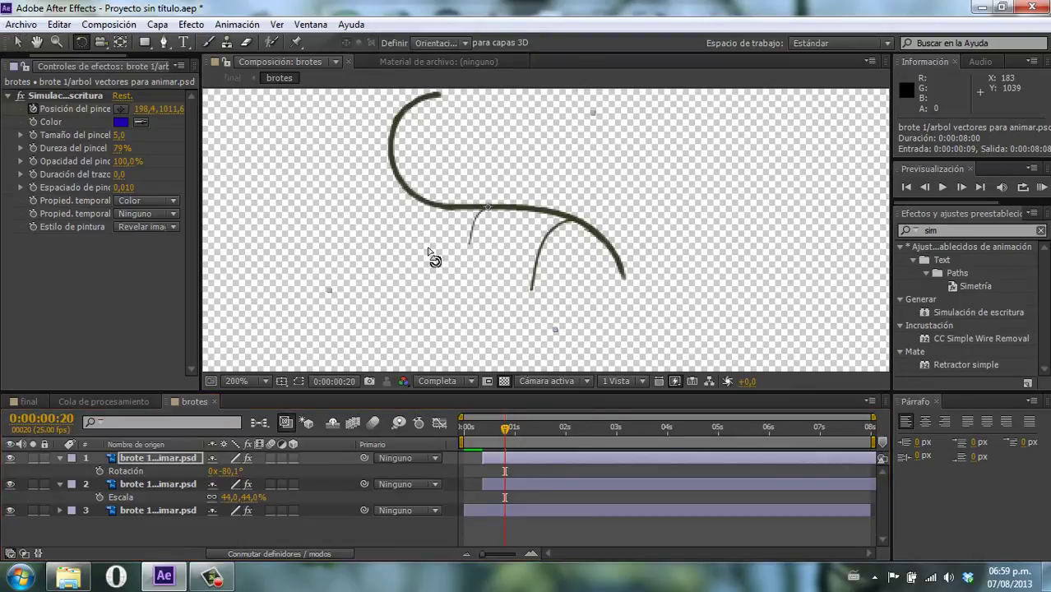
{"action": "left_click_drag", "start_coordinate": [428, 253], "coordinate": [363, 210]}
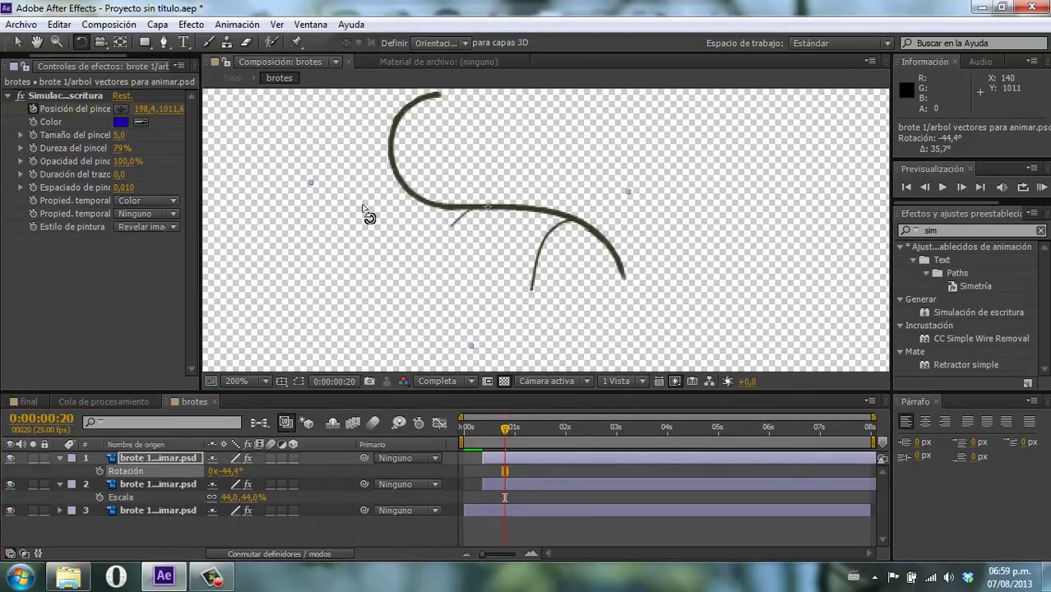
{"action": "key", "text": "v"}
{"action": "left_click_drag", "start_coordinate": [463, 236], "coordinate": [425, 233]}
Scrub the timeline to watch the copy draw on, returning to 0:00:00:22
{"action": "mouse_move", "coordinate": [508, 432]}
{"action": "left_mouse_down"}
{"action": "mouse_move", "coordinate": [494, 433]}
{"action": "mouse_move", "coordinate": [498, 458]}
{"action": "left_mouse_up"}
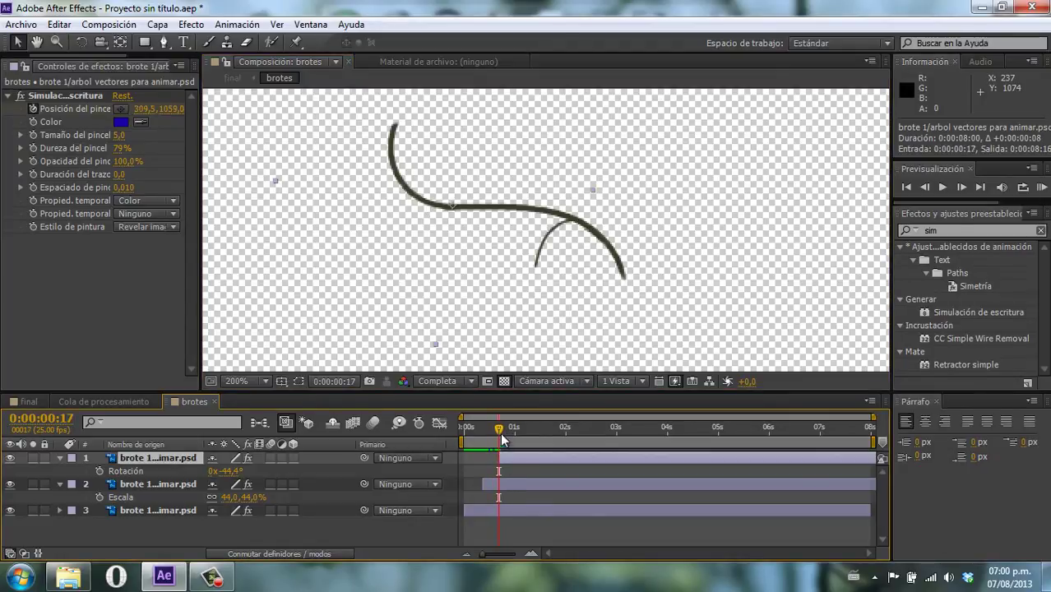
{"action": "mouse_move", "coordinate": [499, 427]}
{"action": "left_mouse_down"}
{"action": "mouse_move", "coordinate": [552, 437]}
{"action": "mouse_move", "coordinate": [535, 435]}
{"action": "left_mouse_up"}
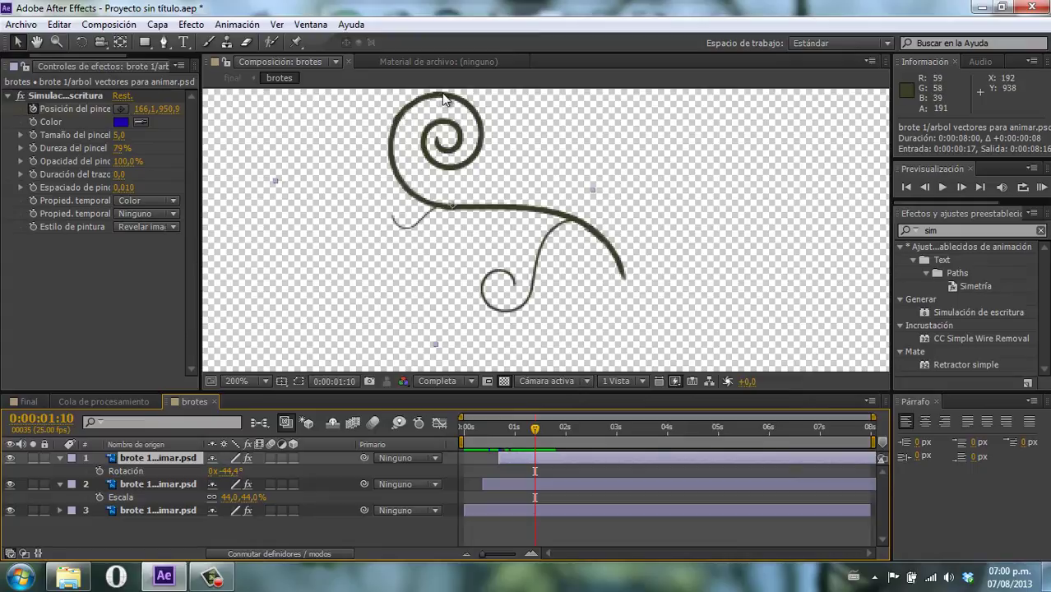
{"action": "left_click_drag", "start_coordinate": [500, 103], "coordinate": [501, 140]}
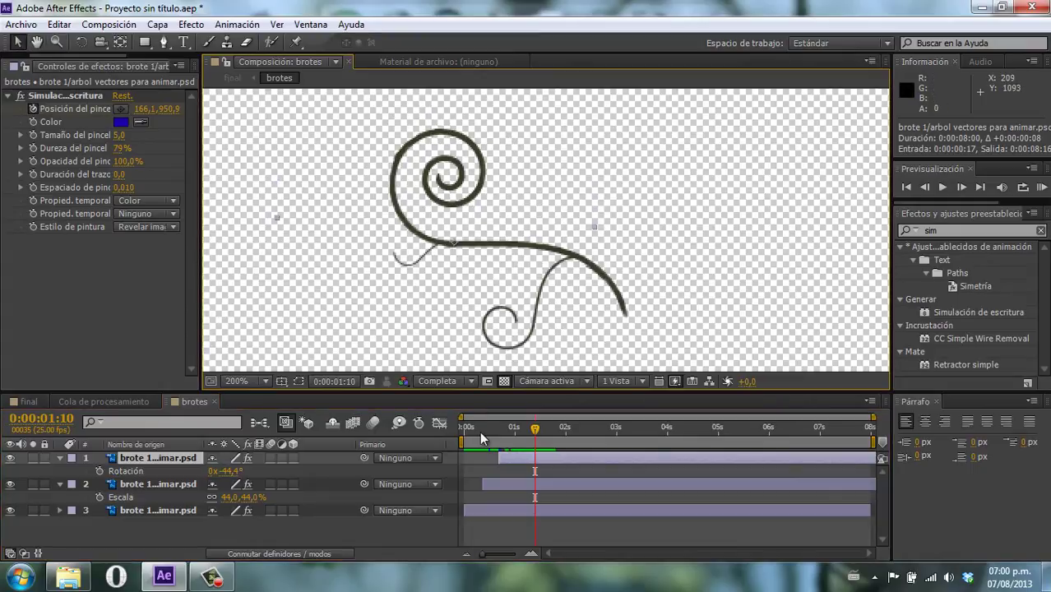
{"action": "left_click_drag", "start_coordinate": [502, 427], "coordinate": [509, 428]}
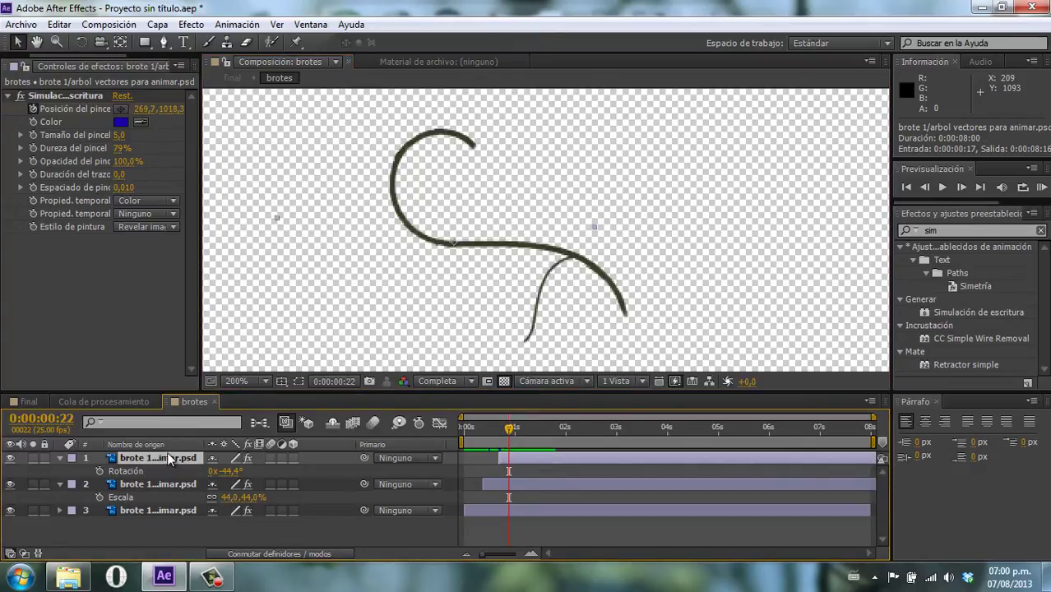
Make three more sprout copies and shrink them to 15% scale
{"action": "key", "text": "ctrl+d"}
{"action": "key", "text": "ctrl+d"}
{"action": "key", "text": "ctrl+d"}
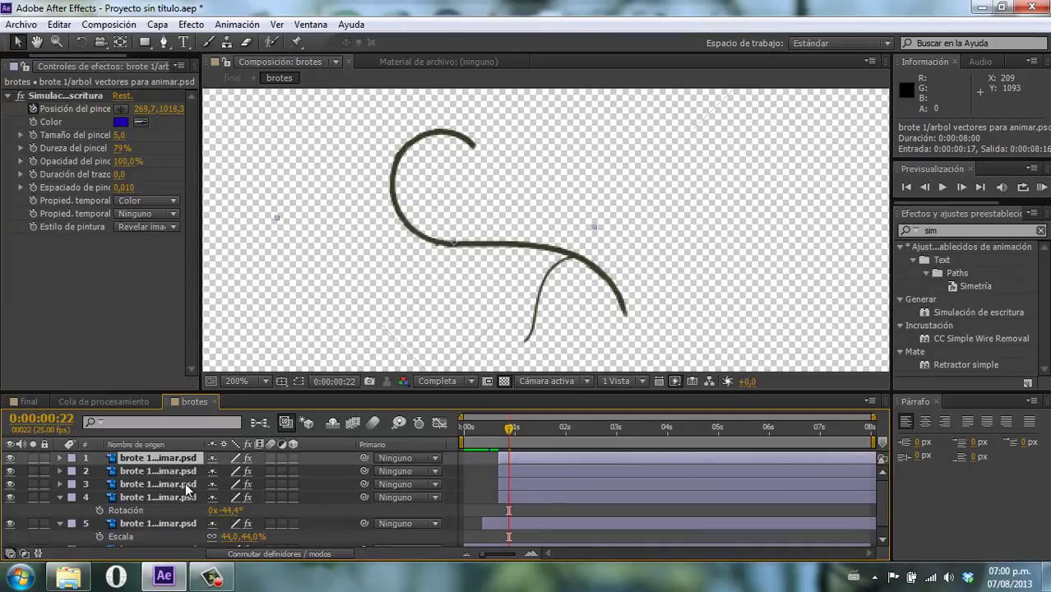
{"action": "left_click", "coordinate": [185, 483], "text": "shift"}
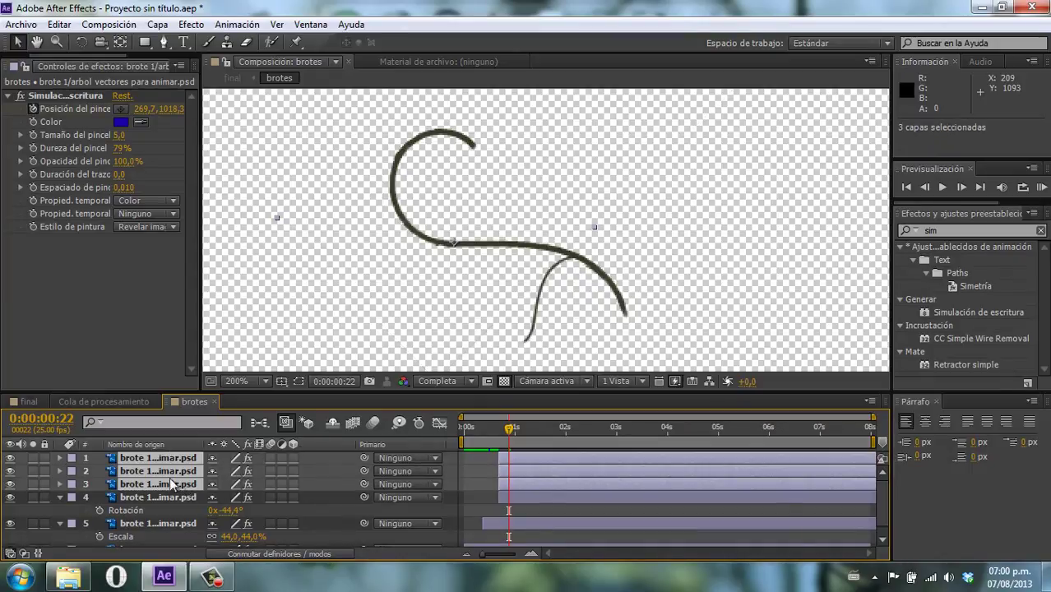
{"action": "key", "text": "s"}
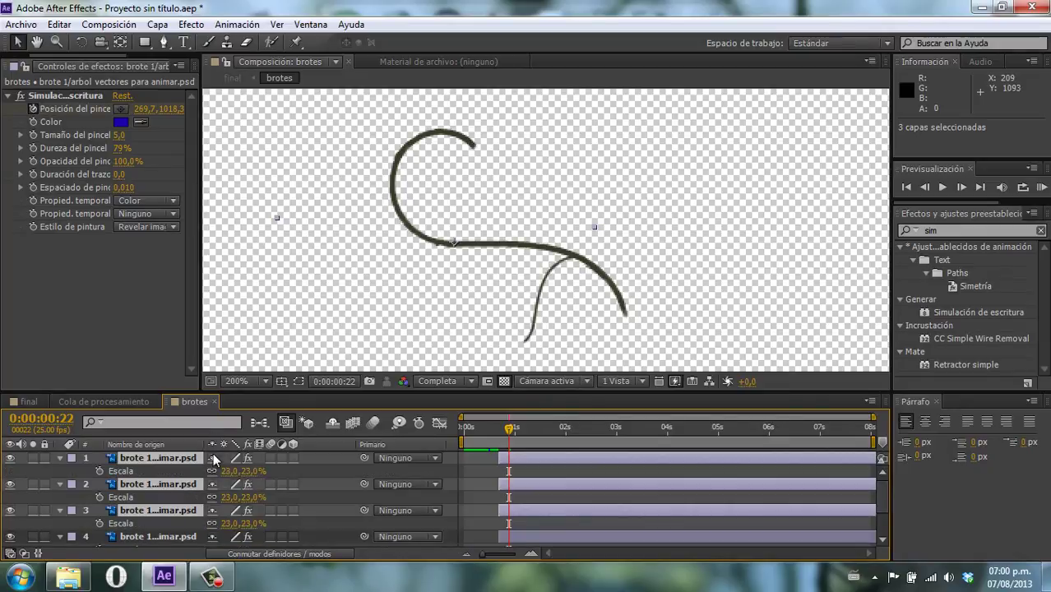
{"action": "left_click_drag", "start_coordinate": [245, 471], "coordinate": [238, 471]}
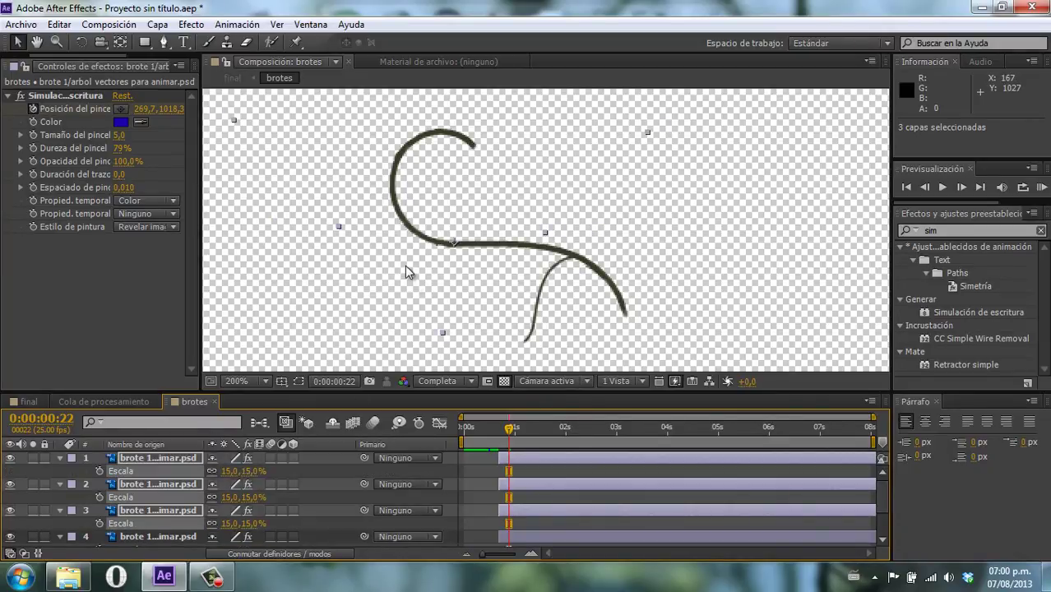
Move one copy beside the main curl to 159.5, 961.5 and scrub forward to watch the curls
{"action": "left_click", "coordinate": [182, 461], "text": "ctrl"}
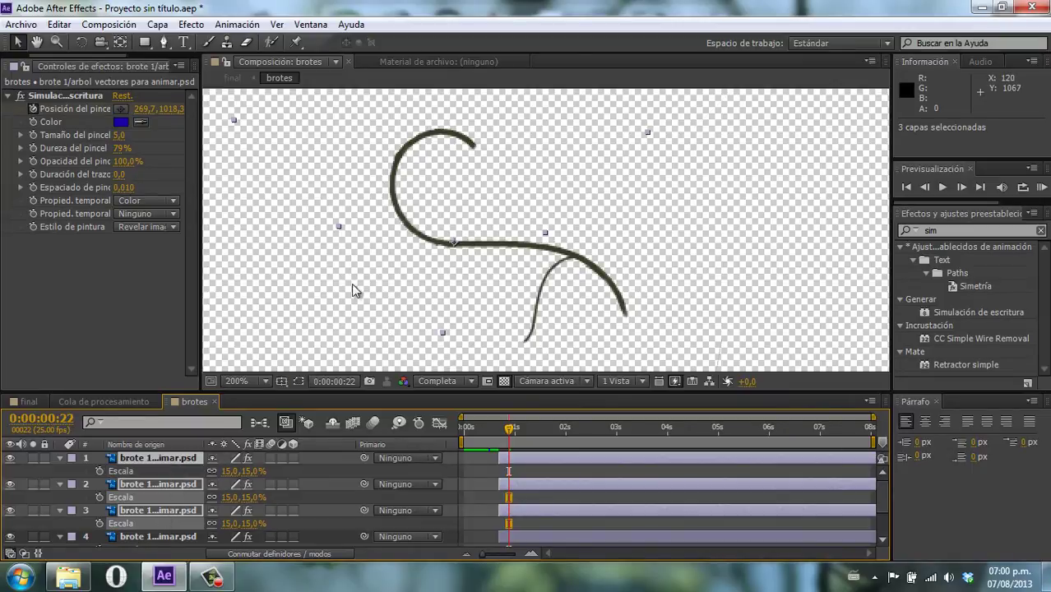
{"action": "mouse_move", "coordinate": [467, 237]}
{"action": "left_mouse_down"}
{"action": "mouse_move", "coordinate": [481, 233]}
{"action": "mouse_move", "coordinate": [442, 204]}
{"action": "left_mouse_up"}
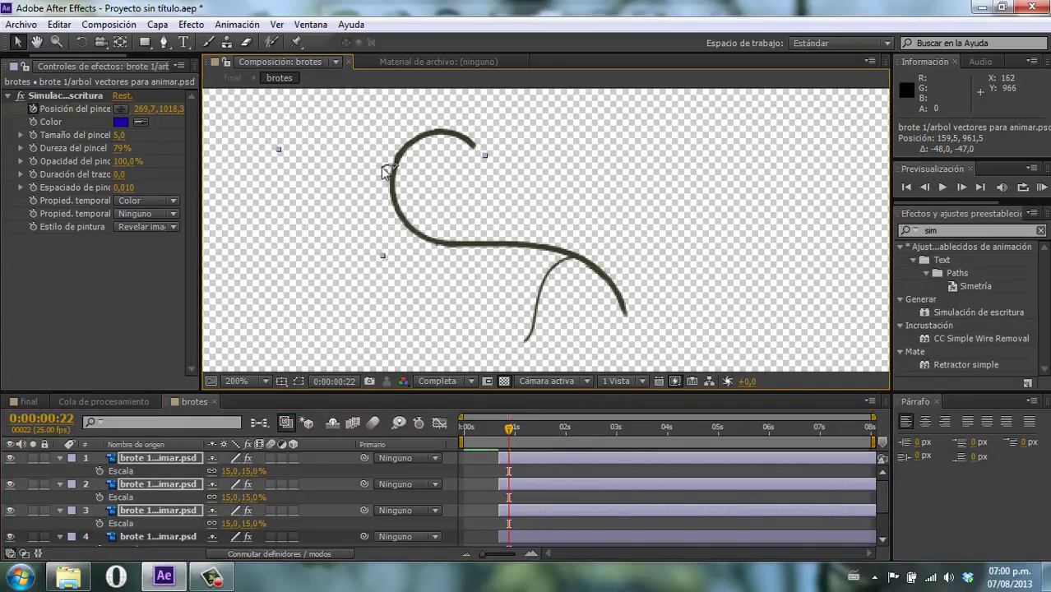
{"action": "mouse_move", "coordinate": [509, 428]}
{"action": "left_mouse_down"}
{"action": "mouse_move", "coordinate": [580, 429]}
{"action": "mouse_move", "coordinate": [559, 431]}
{"action": "left_mouse_up"}
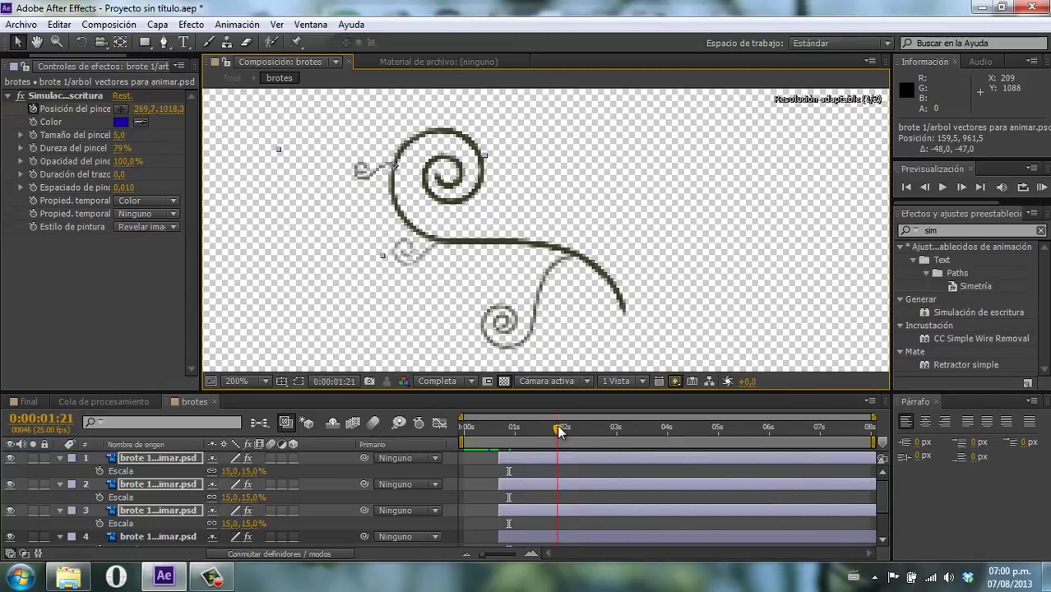
Select the three sprout copies and set their scale to 9%
{"action": "left_click", "coordinate": [185, 513], "text": "shift"}
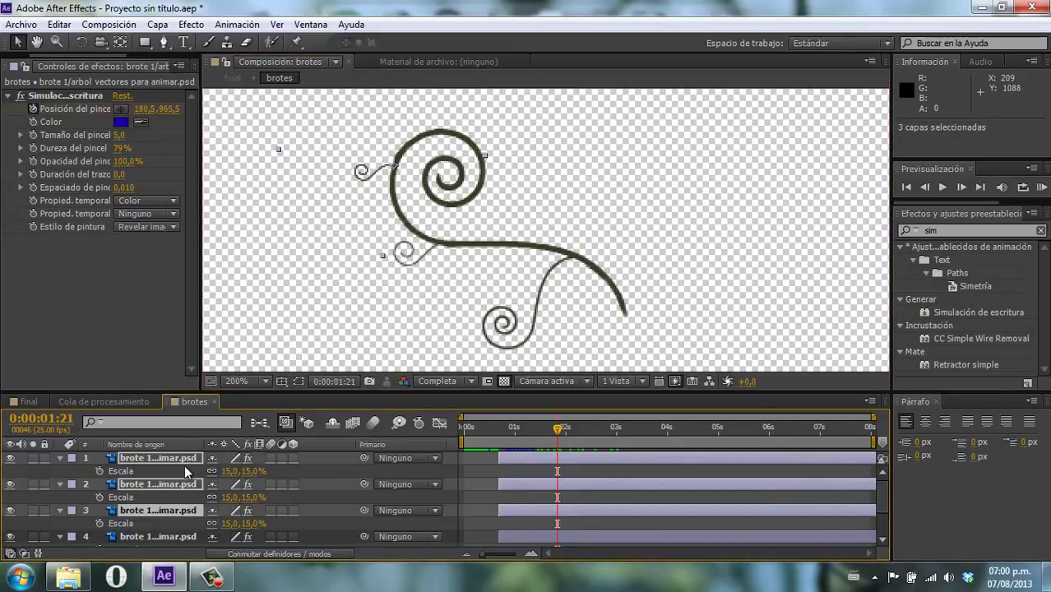
{"action": "scroll", "coordinate": [168, 477], "scroll_direction": "down", "scroll_amount": 3}
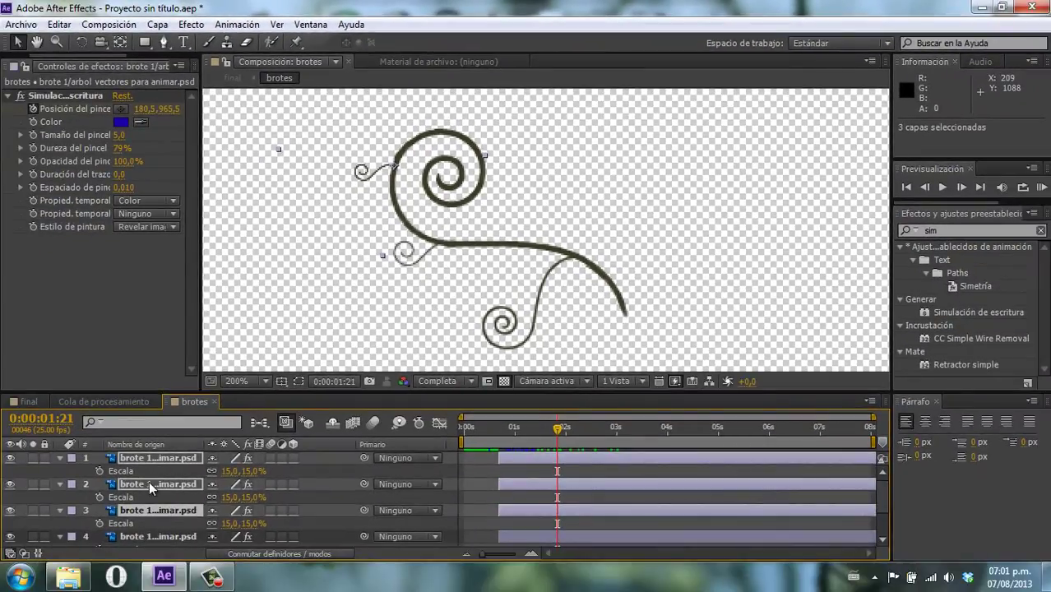
{"action": "left_click", "coordinate": [151, 487], "text": "shift"}
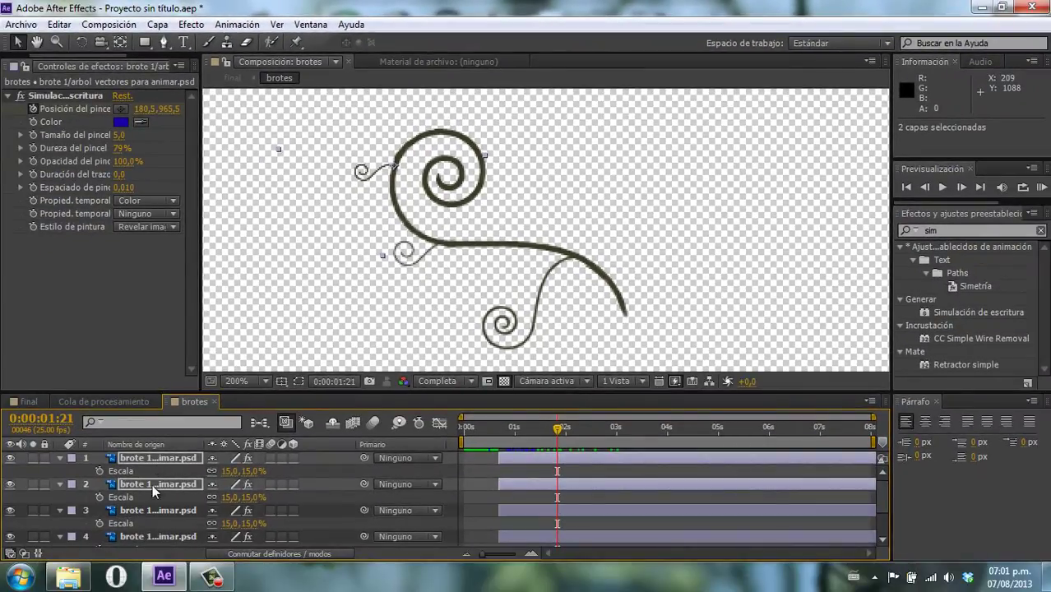
{"action": "left_click", "coordinate": [152, 510]}
{"action": "left_click", "coordinate": [153, 483], "text": "shift"}
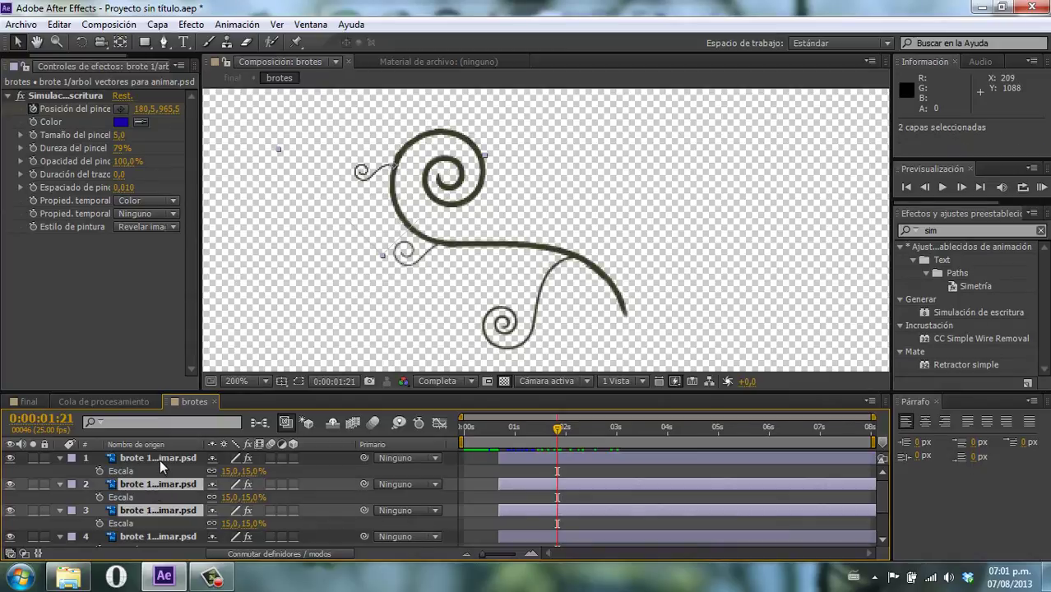
{"action": "left_click", "coordinate": [159, 460], "text": "shift"}
{"action": "left_click_drag", "start_coordinate": [245, 470], "coordinate": [240, 470]}
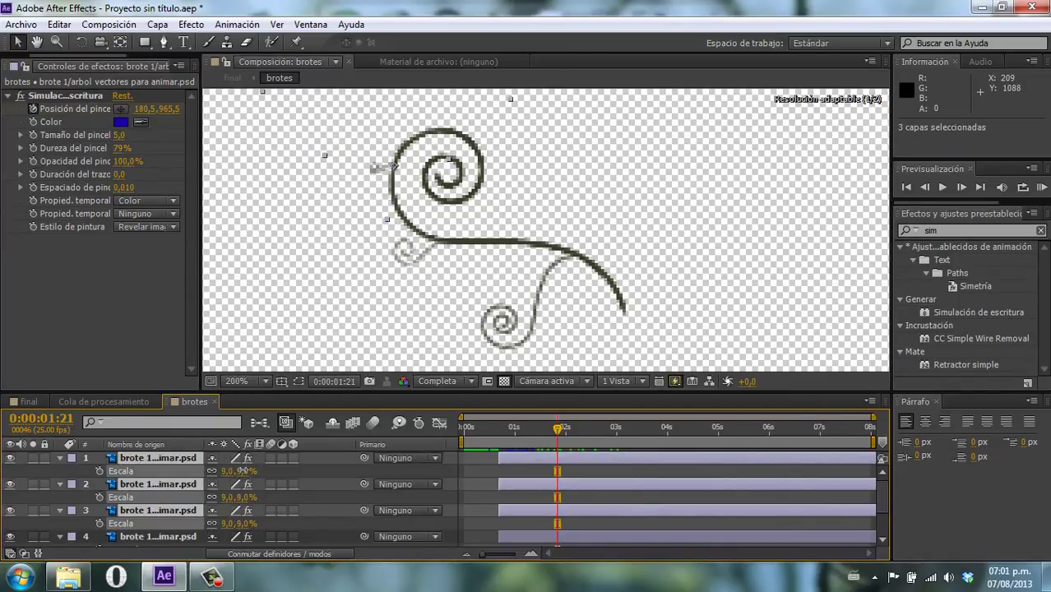
{"action": "left_click_drag", "start_coordinate": [240, 471], "coordinate": [246, 471]}
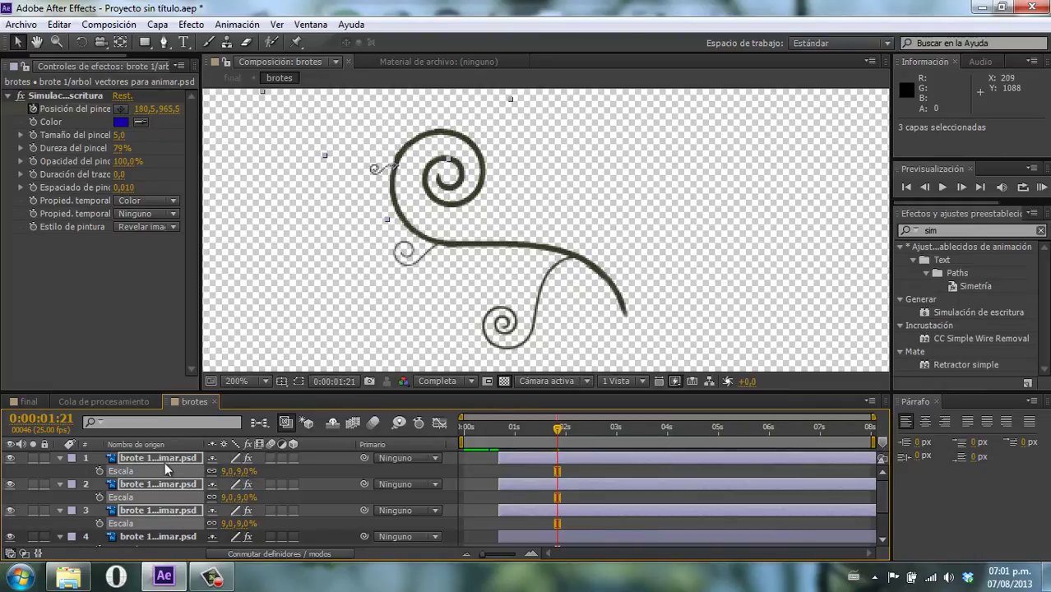
Rotate one small sprout and move it up against the top of the big spiral
{"action": "left_click", "coordinate": [80, 42]}
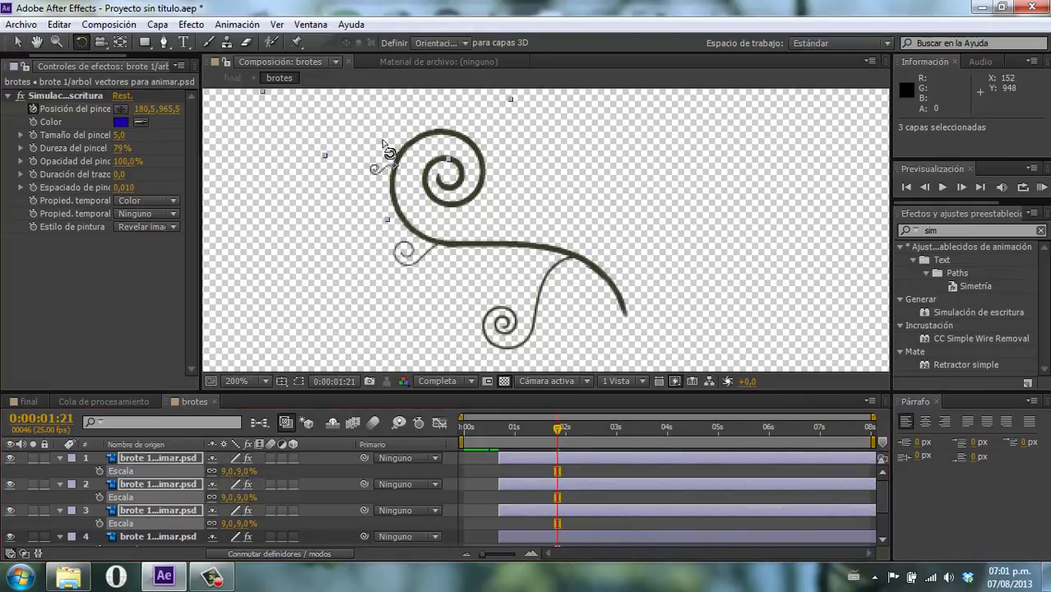
{"action": "mouse_move", "coordinate": [387, 156]}
{"action": "left_mouse_down"}
{"action": "mouse_move", "coordinate": [392, 133]}
{"action": "mouse_move", "coordinate": [491, 158]}
{"action": "left_mouse_up"}
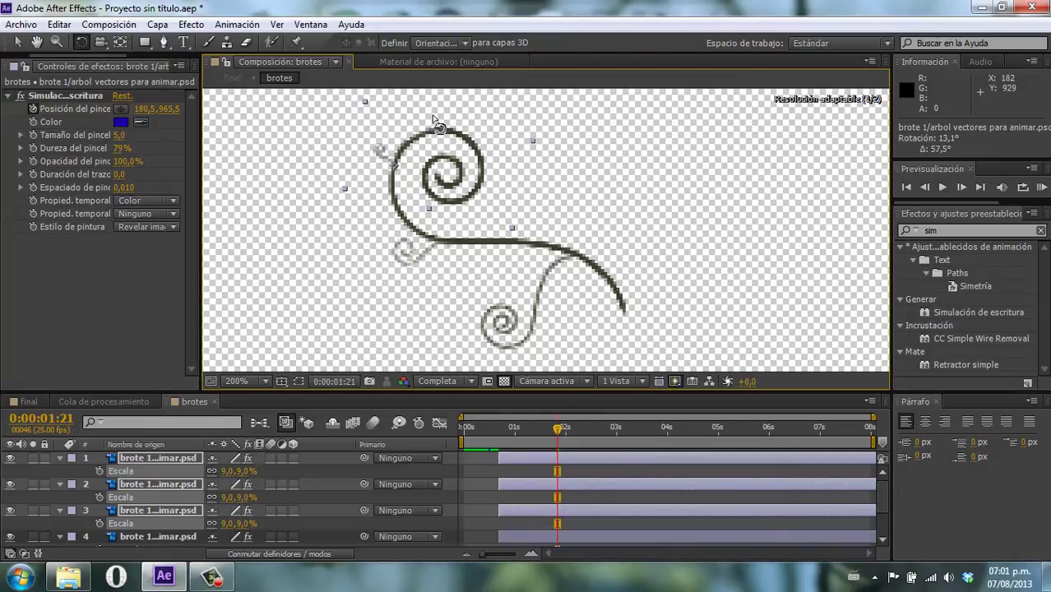
{"action": "left_click", "coordinate": [157, 486], "text": "ctrl"}
{"action": "key", "text": "v"}
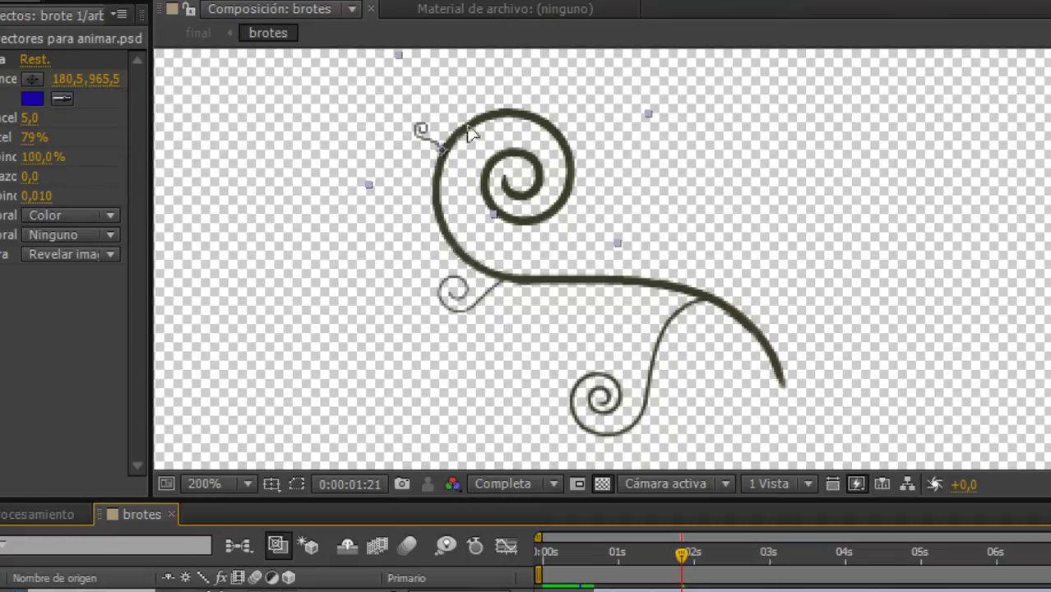
{"action": "left_click_drag", "start_coordinate": [466, 131], "coordinate": [506, 96]}
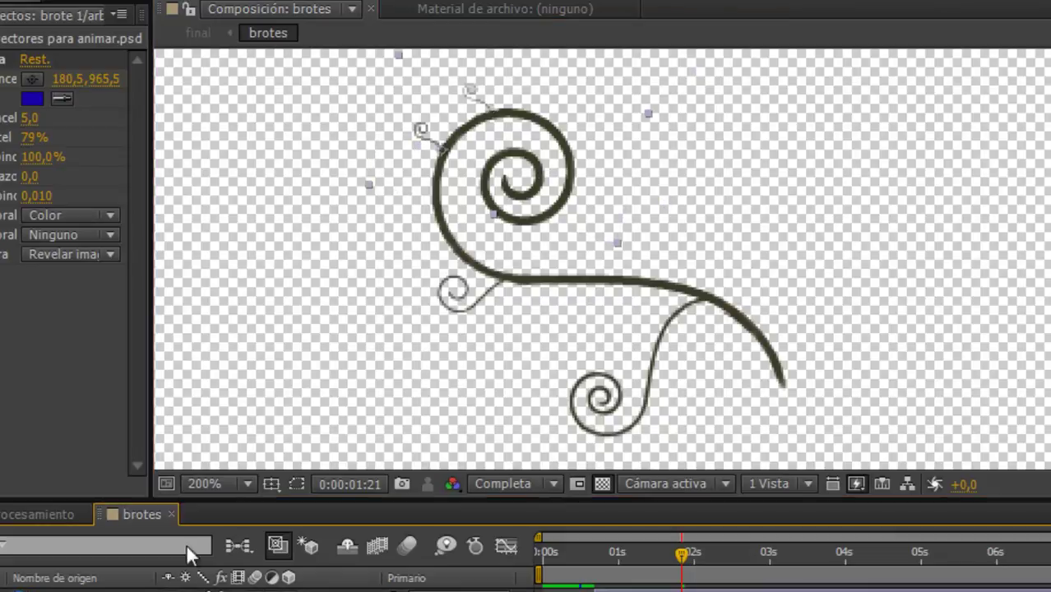
{"action": "mouse_move", "coordinate": [490, 138]}
{"action": "left_mouse_down"}
{"action": "mouse_move", "coordinate": [493, 120]}
{"action": "mouse_move", "coordinate": [512, 115]}
{"action": "left_mouse_up"}
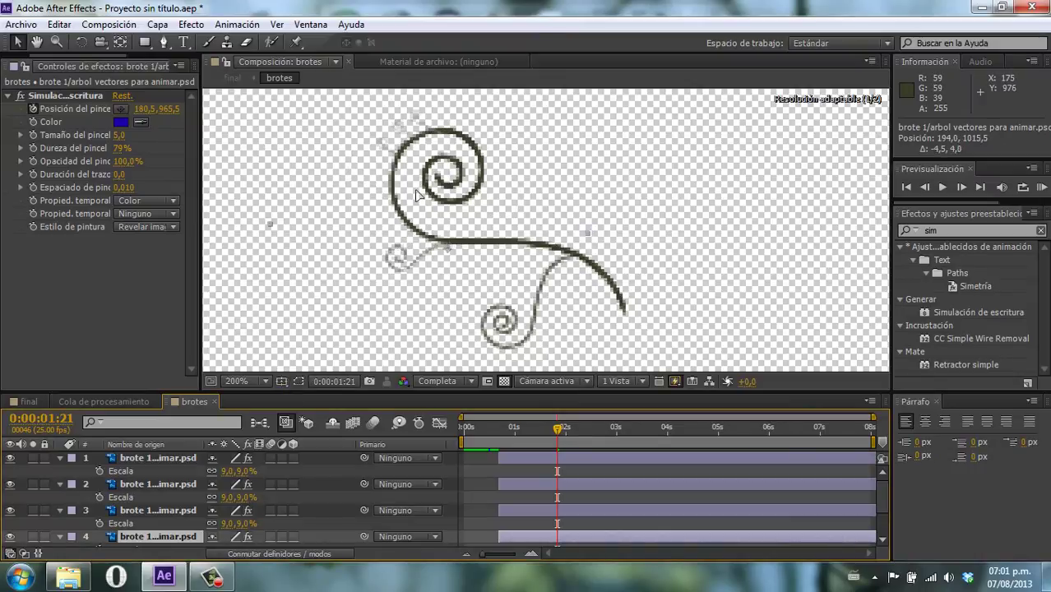
Nudge the small sprout into place and zoom the view to 400% on the spiral
{"action": "left_click_drag", "start_coordinate": [428, 182], "coordinate": [422, 186]}
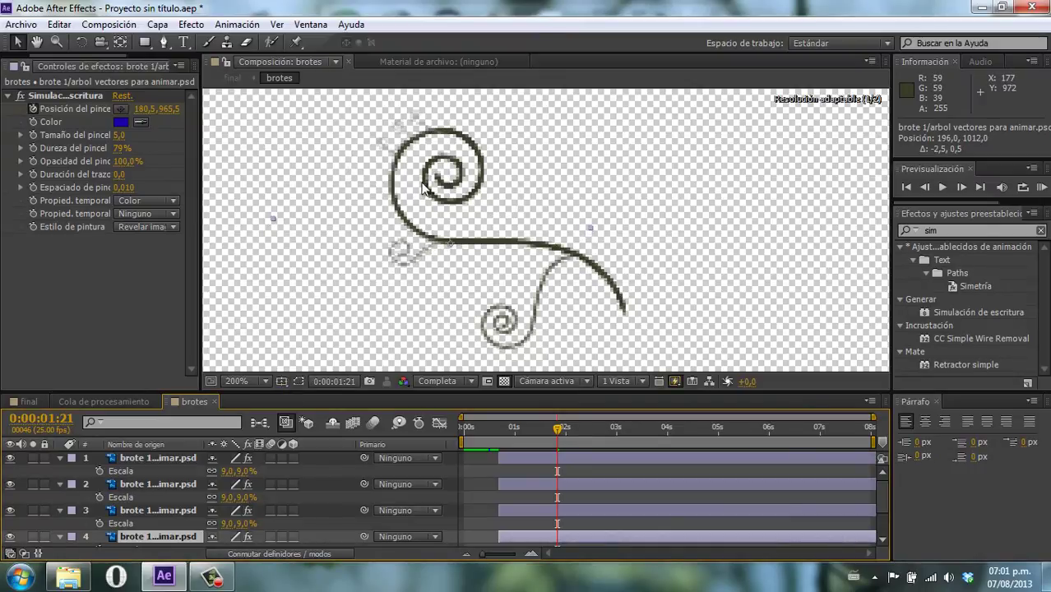
{"action": "key", "text": "comma"}
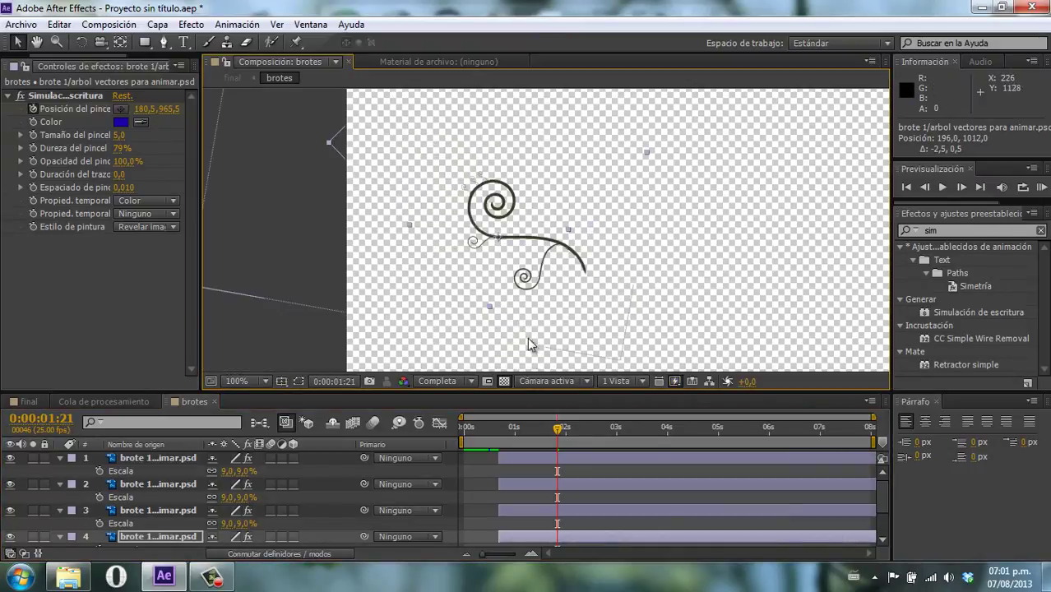
{"action": "mouse_move", "coordinate": [558, 428]}
{"action": "left_mouse_down"}
{"action": "mouse_move", "coordinate": [517, 433]}
{"action": "mouse_move", "coordinate": [556, 429]}
{"action": "left_mouse_up"}
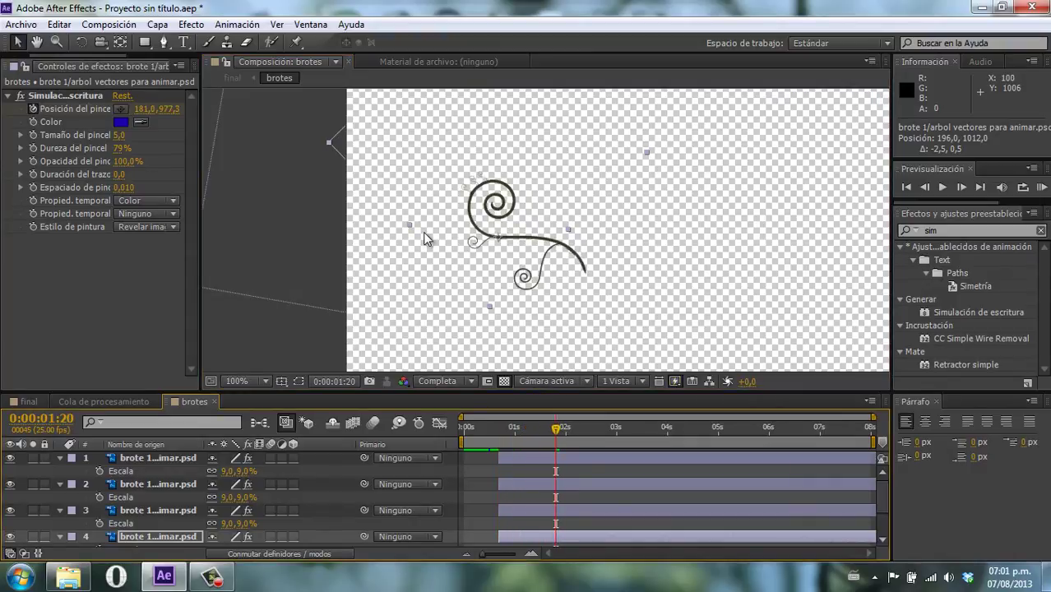
{"action": "key", "text": "period"}
{"action": "key", "text": "period"}
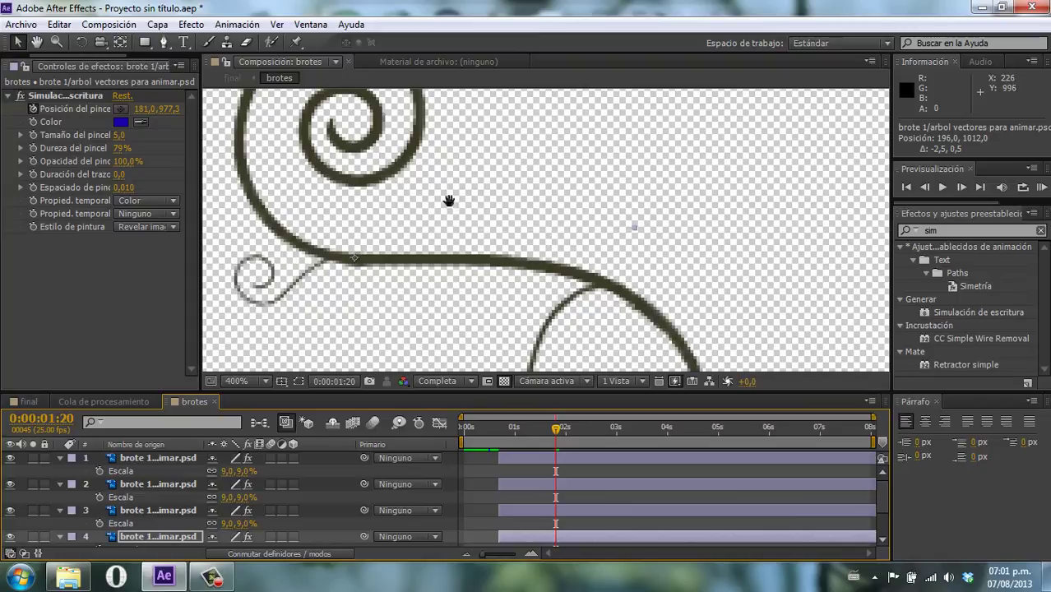
{"action": "left_click_drag", "start_coordinate": [448, 200], "coordinate": [568, 306]}
Scrub from 0:00:00:15 to 0:00:01:23 to watch the spiral stroke draw on
{"action": "left_click", "coordinate": [497, 435]}
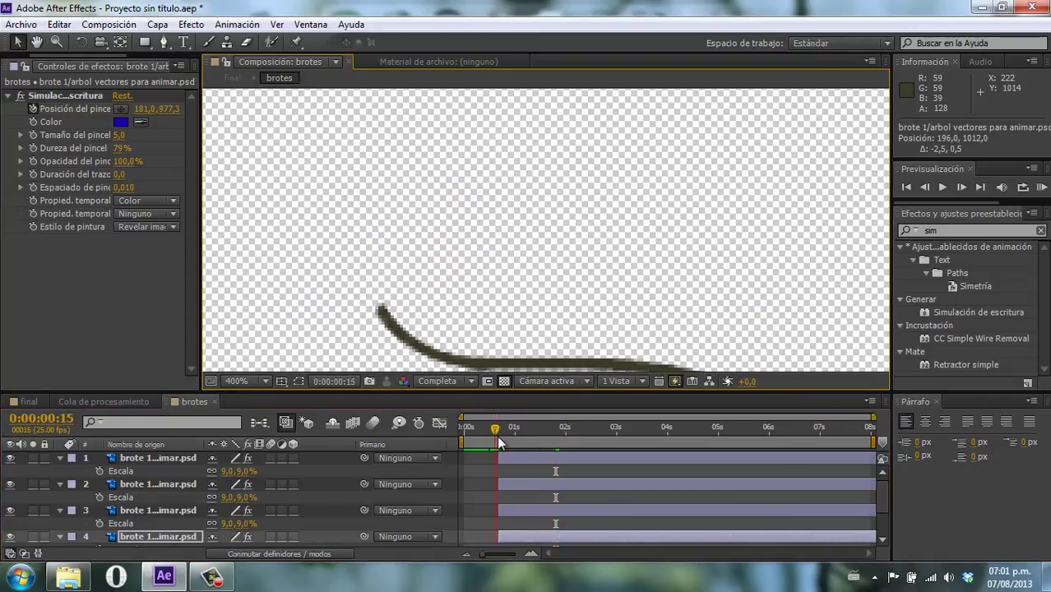
{"action": "left_click_drag", "start_coordinate": [496, 435], "coordinate": [554, 426]}
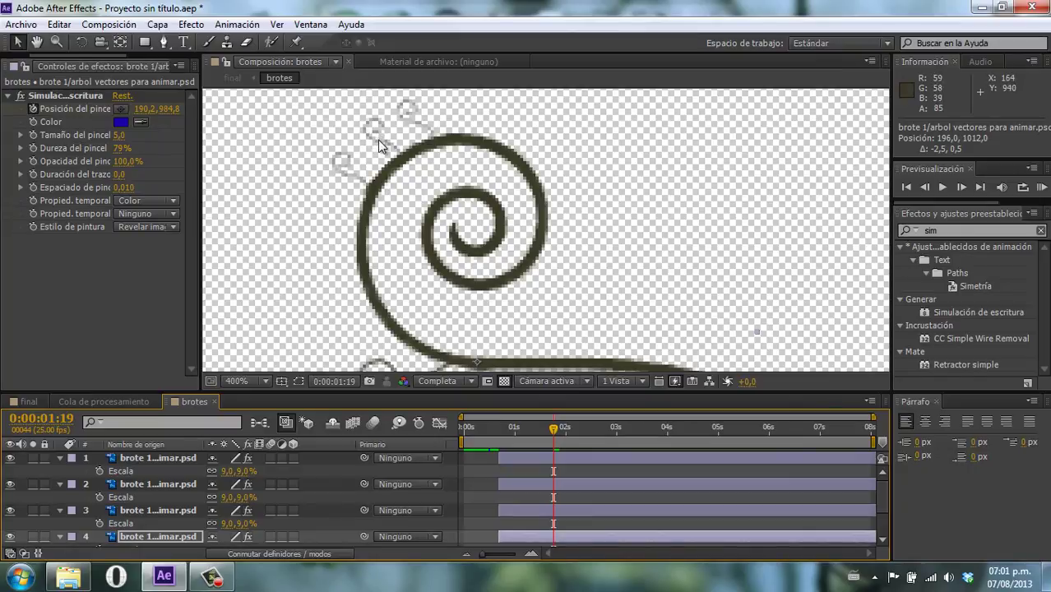
{"action": "left_click_drag", "start_coordinate": [539, 431], "coordinate": [546, 432]}
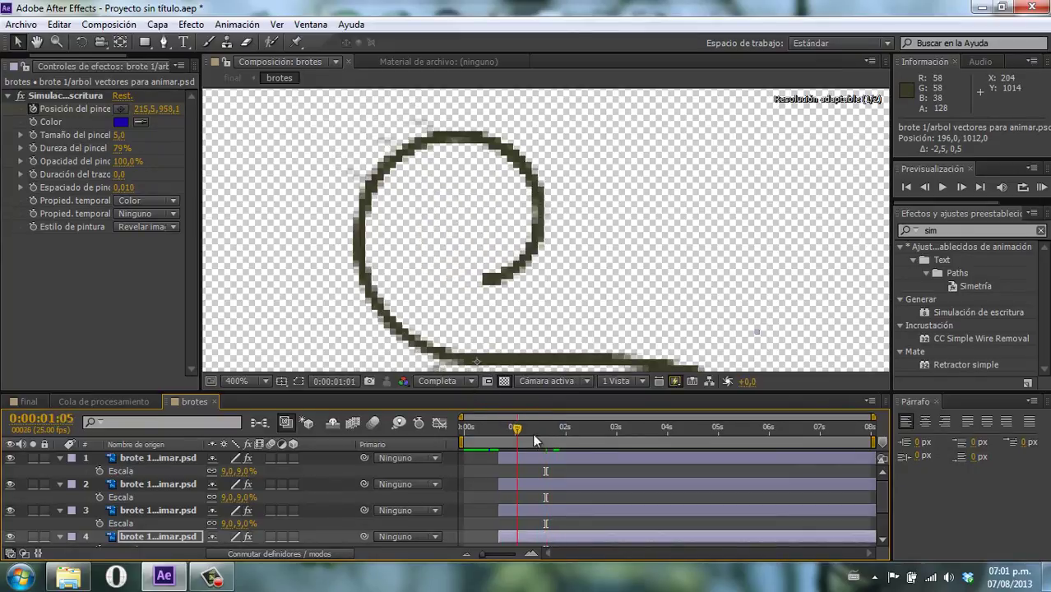
{"action": "left_click_drag", "start_coordinate": [511, 436], "coordinate": [562, 429]}
{"action": "scroll", "coordinate": [512, 224], "scroll_direction": "down", "scroll_amount": 2}
{"action": "scroll", "coordinate": [511, 224], "scroll_direction": "down", "scroll_amount": 2}
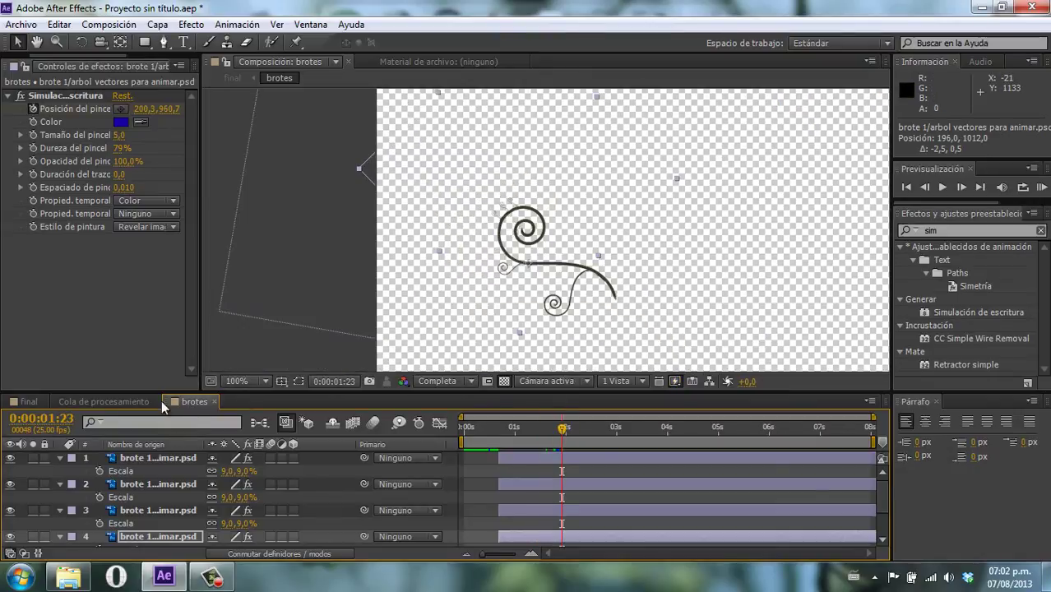
Select sprout layers 1–3 in brotes and enter 20% as their scale
{"action": "left_click", "coordinate": [29, 402]}
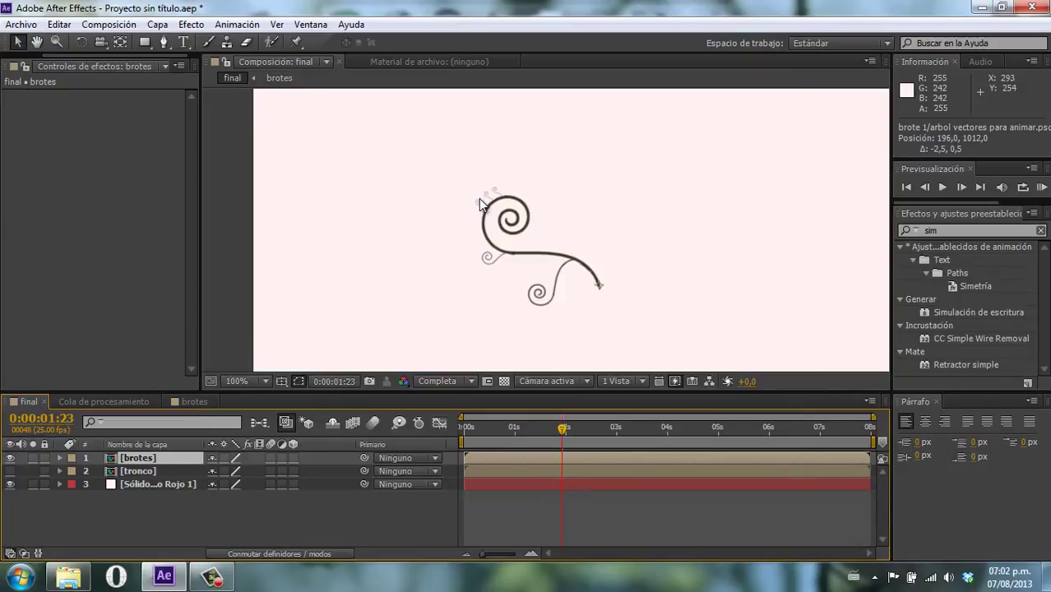
{"action": "left_click", "coordinate": [195, 401]}
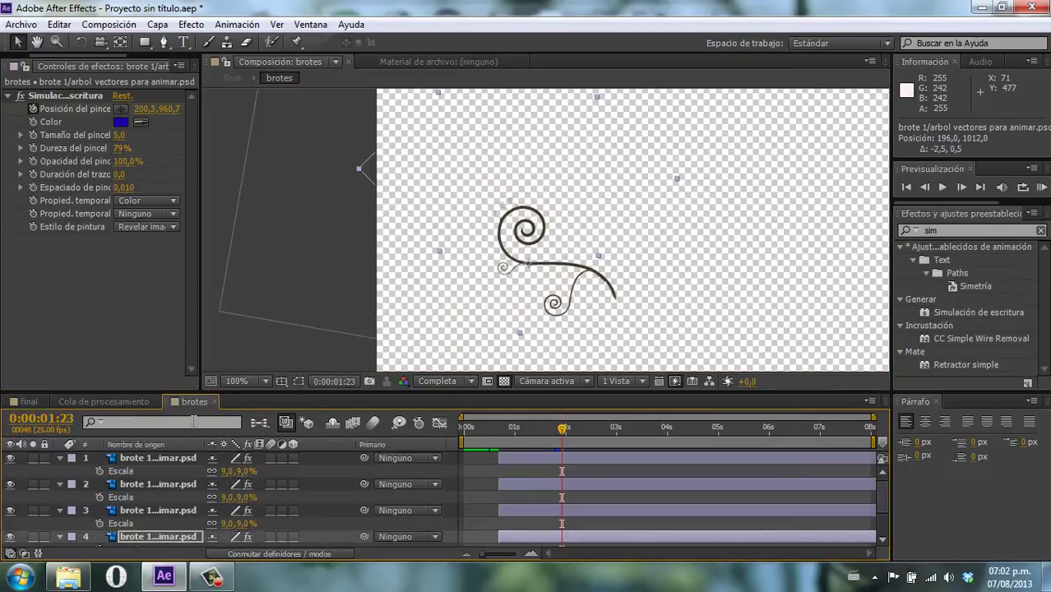
{"action": "left_click", "coordinate": [136, 511]}
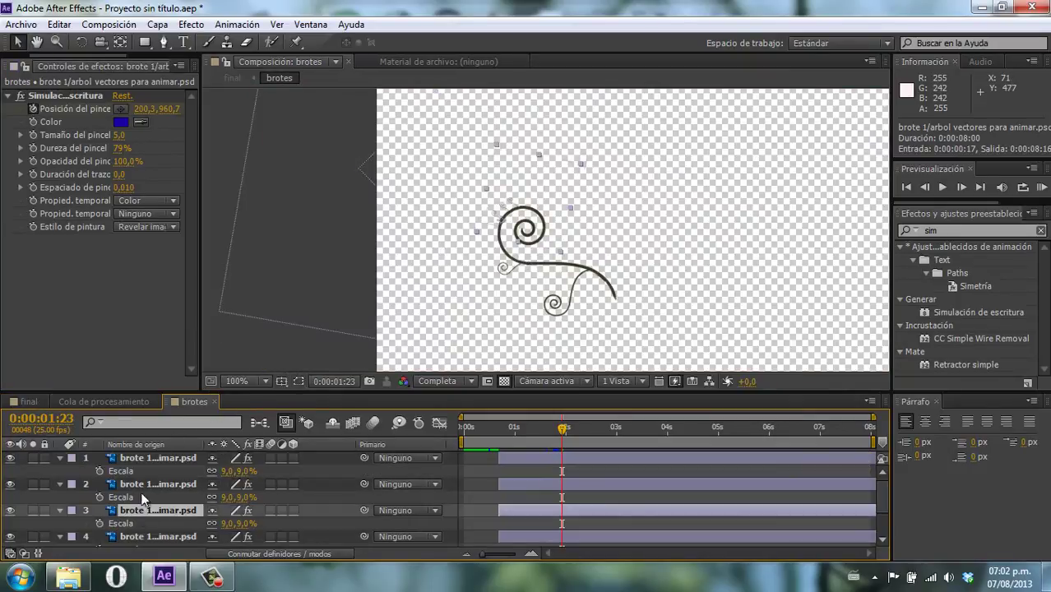
{"action": "left_click", "coordinate": [148, 455], "text": "shift"}
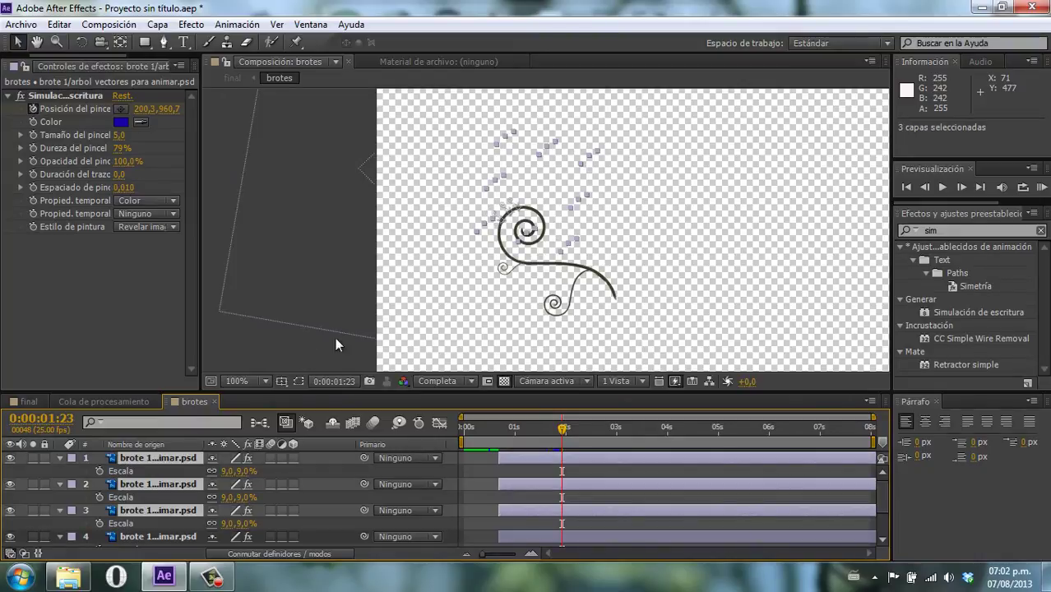
{"action": "left_click", "coordinate": [246, 471]}
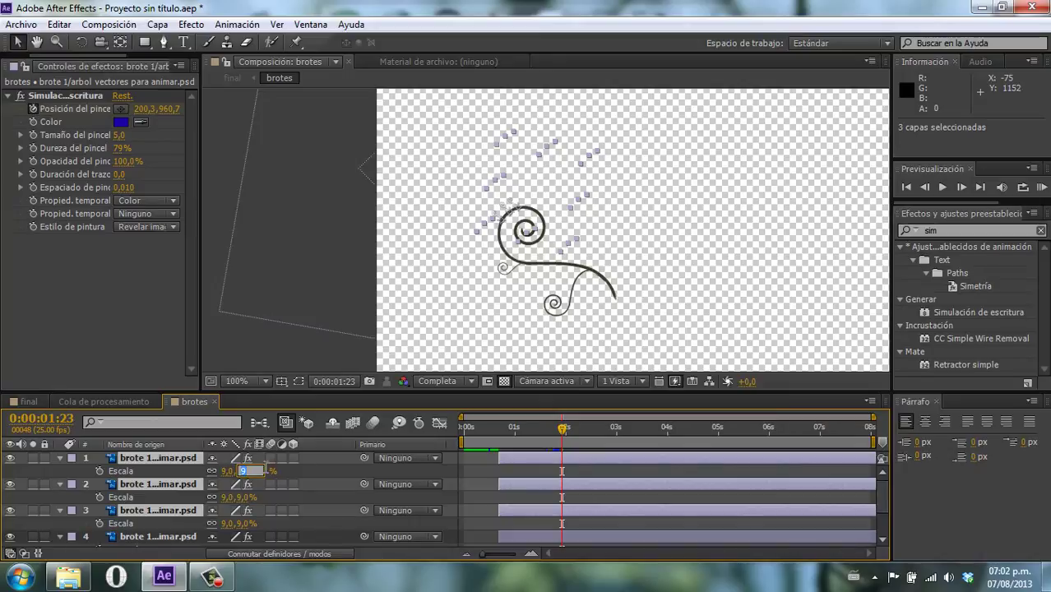
{"action": "type", "text": "20"}
{"action": "key", "text": "Return"}
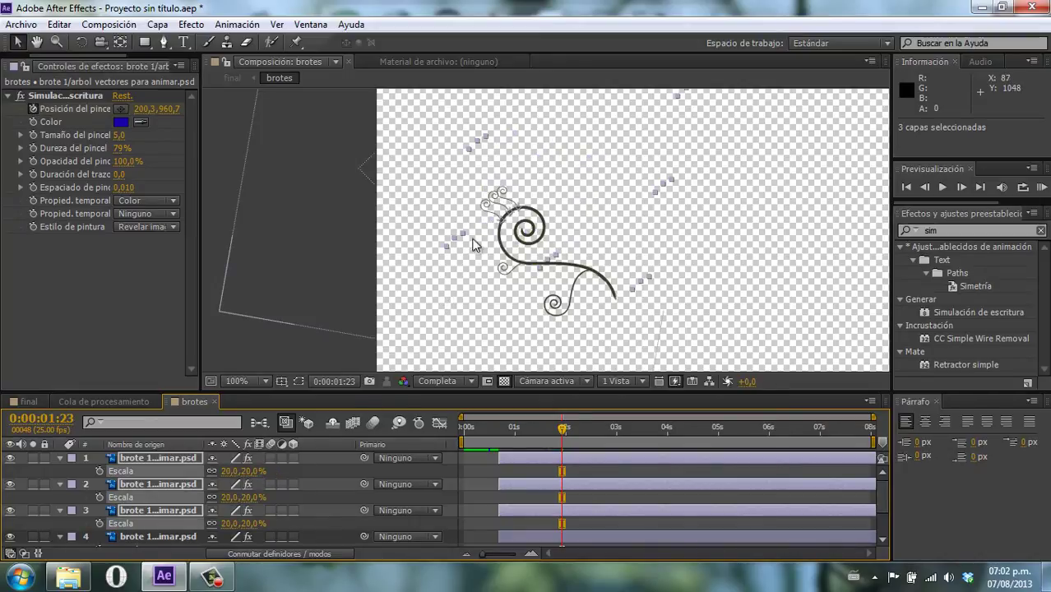
{"action": "scroll", "coordinate": [460, 242], "scroll_direction": "up", "scroll_amount": 2}
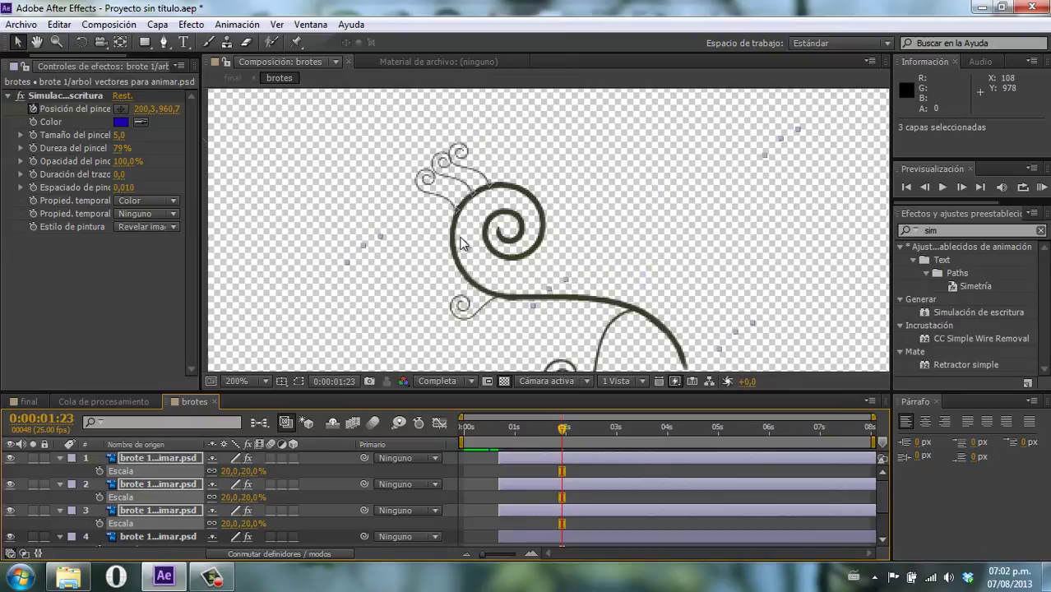
{"action": "left_click", "coordinate": [350, 194]}
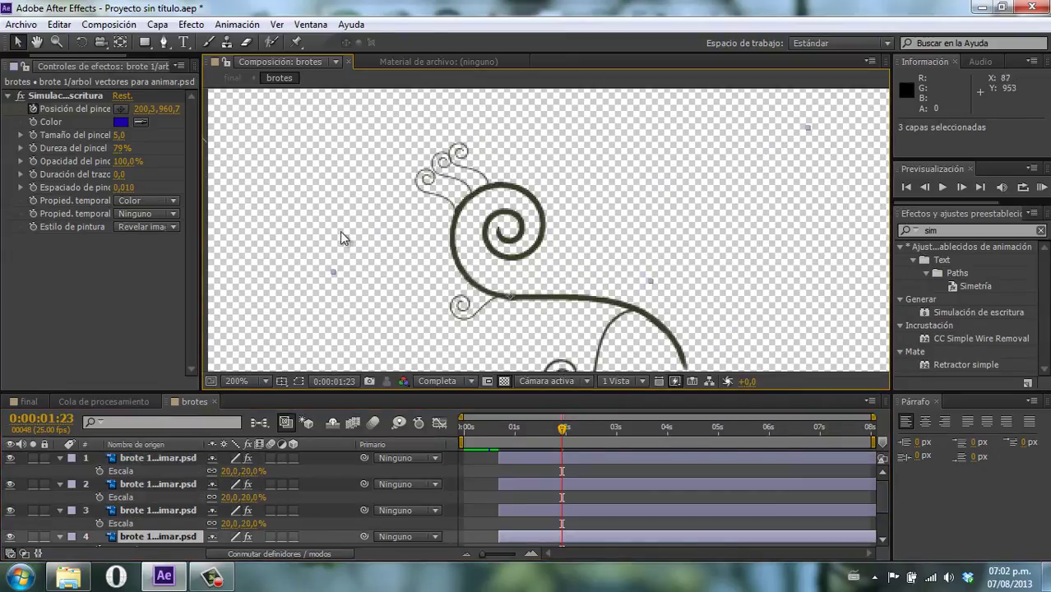
{"action": "left_click", "coordinate": [33, 401]}
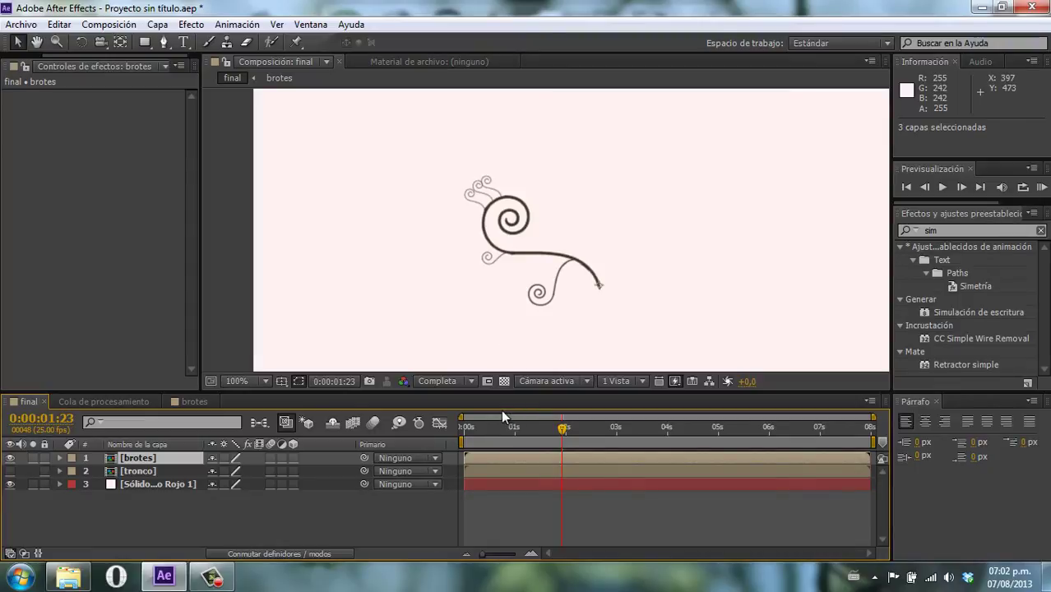
Turn on the tronco trunk layer in final, scrub its growth to 0:00:01:09, and select brotes
{"action": "mouse_move", "coordinate": [502, 415]}
{"action": "left_mouse_down"}
{"action": "mouse_move", "coordinate": [454, 430]}
{"action": "mouse_move", "coordinate": [620, 406]}
{"action": "mouse_move", "coordinate": [604, 417]}
{"action": "left_mouse_up"}
{"action": "left_click", "coordinate": [10, 471]}
{"action": "left_click", "coordinate": [469, 428]}
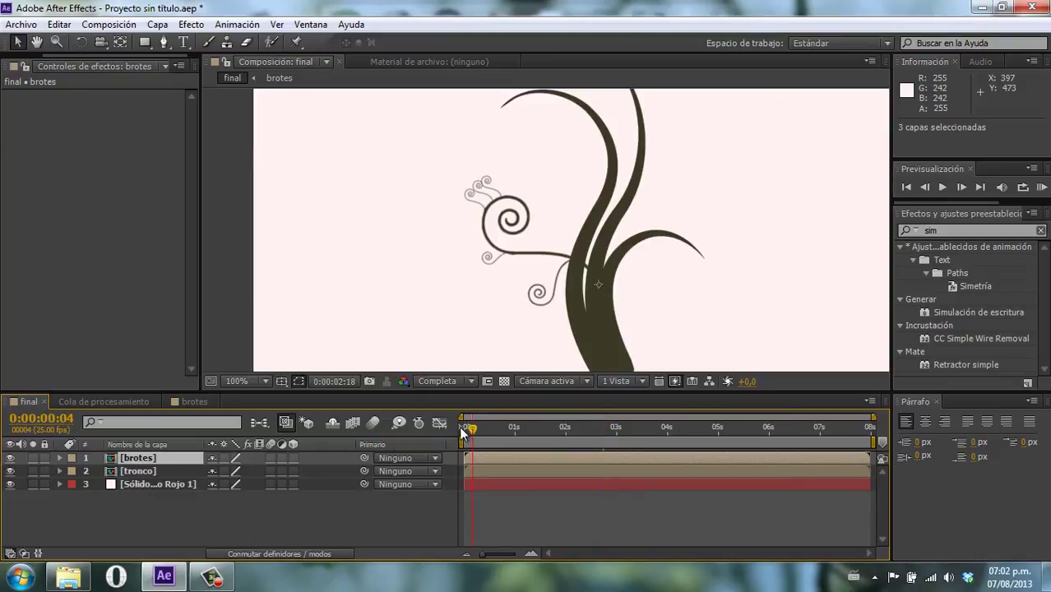
{"action": "mouse_move", "coordinate": [463, 431]}
{"action": "left_mouse_down"}
{"action": "mouse_move", "coordinate": [543, 421]}
{"action": "mouse_move", "coordinate": [545, 388]}
{"action": "left_mouse_up"}
{"action": "scroll", "coordinate": [478, 201], "scroll_direction": "down", "scroll_amount": 2}
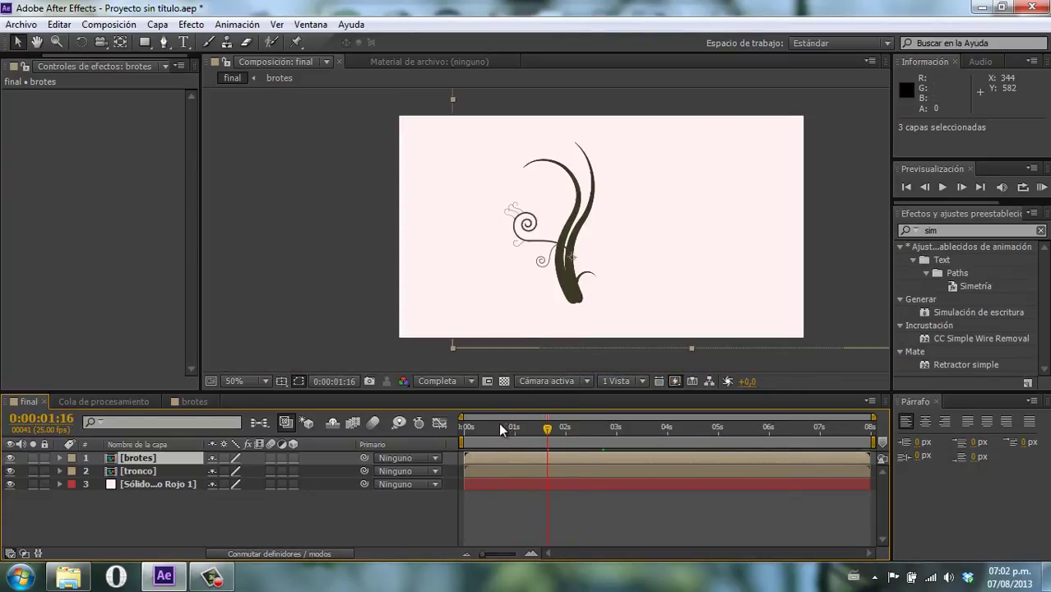
{"action": "left_click_drag", "start_coordinate": [498, 423], "coordinate": [530, 414]}
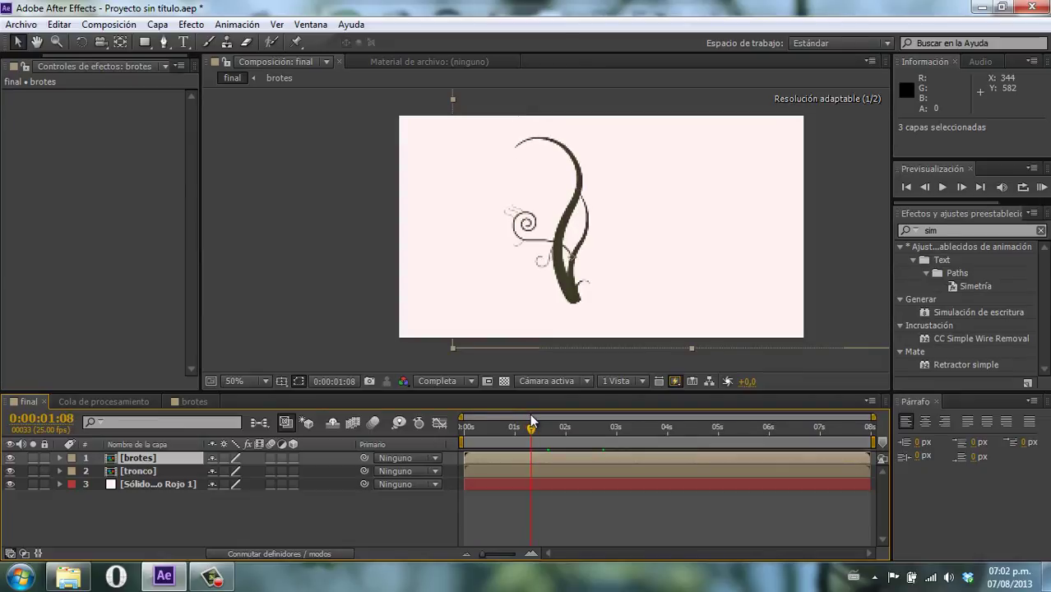
{"action": "left_click", "coordinate": [475, 459]}
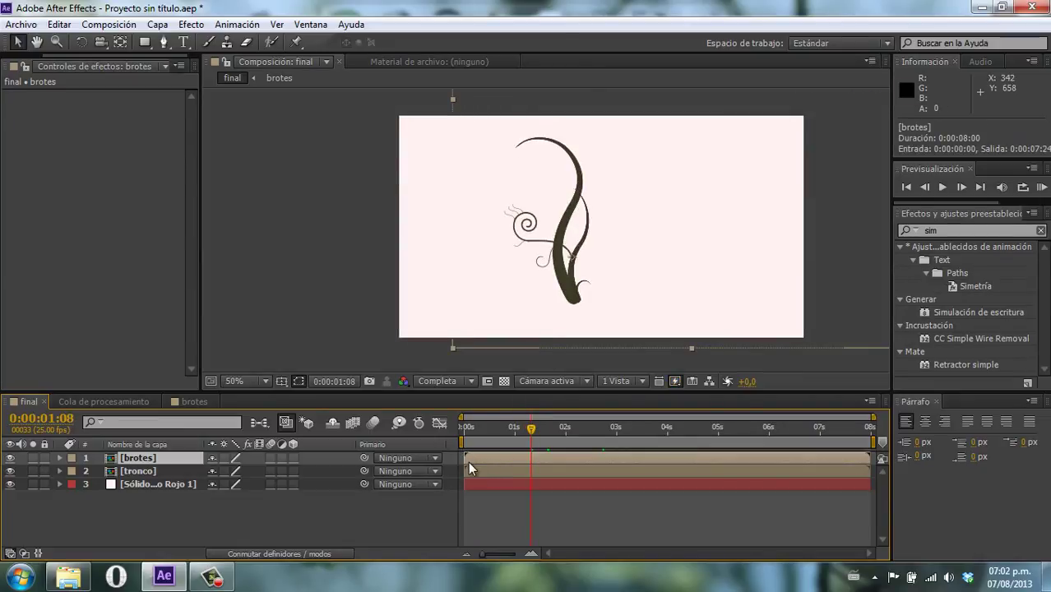
Make the brotes layer start at 0:00:01:08 and preview the sprout growth around 1:14
{"action": "left_click_drag", "start_coordinate": [473, 458], "coordinate": [536, 455]}
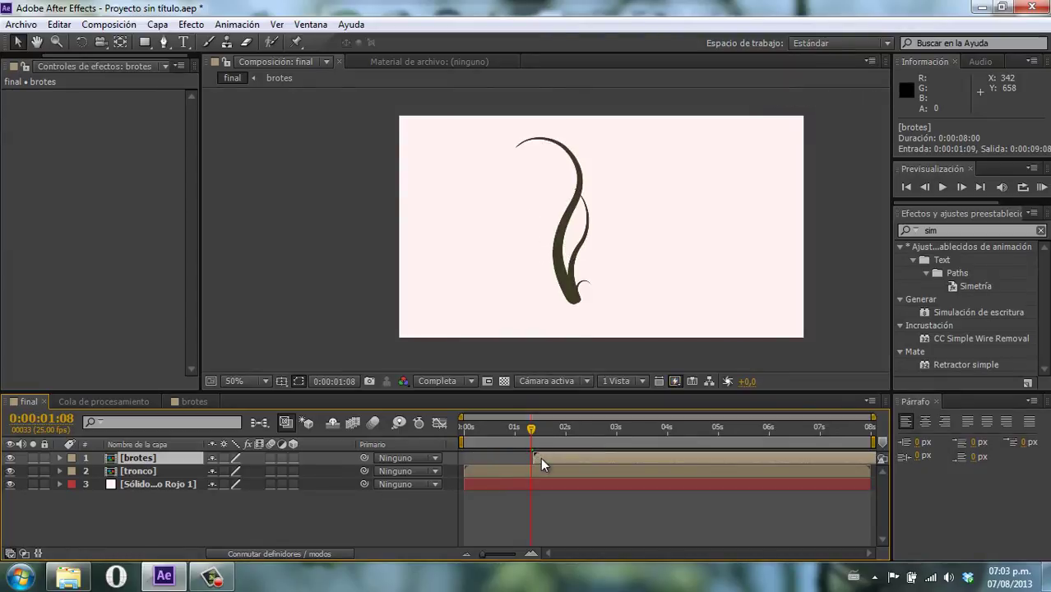
{"action": "left_click_drag", "start_coordinate": [539, 457], "coordinate": [534, 456]}
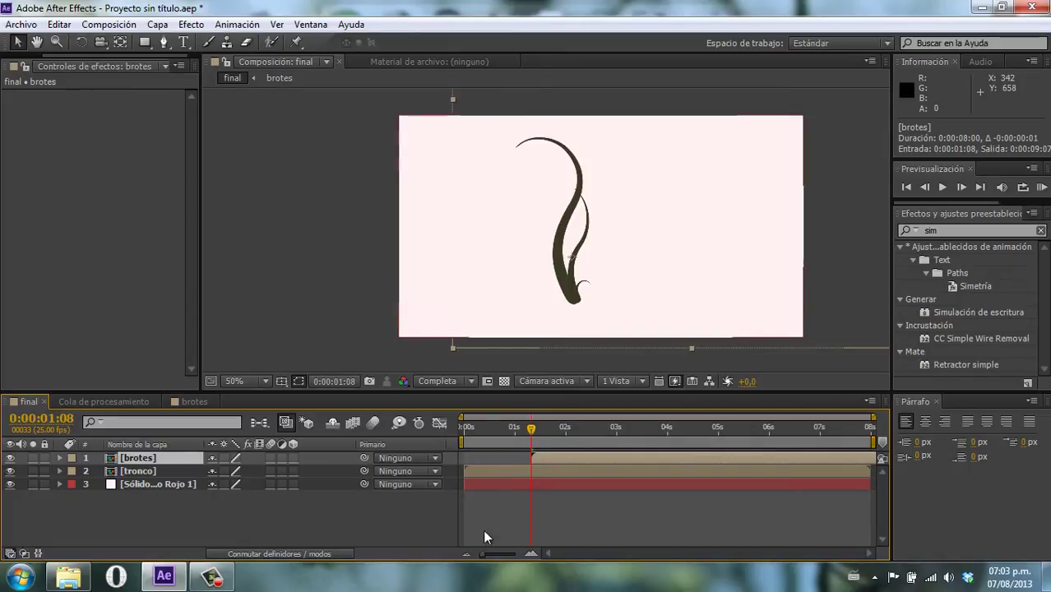
{"action": "left_click", "coordinate": [531, 551]}
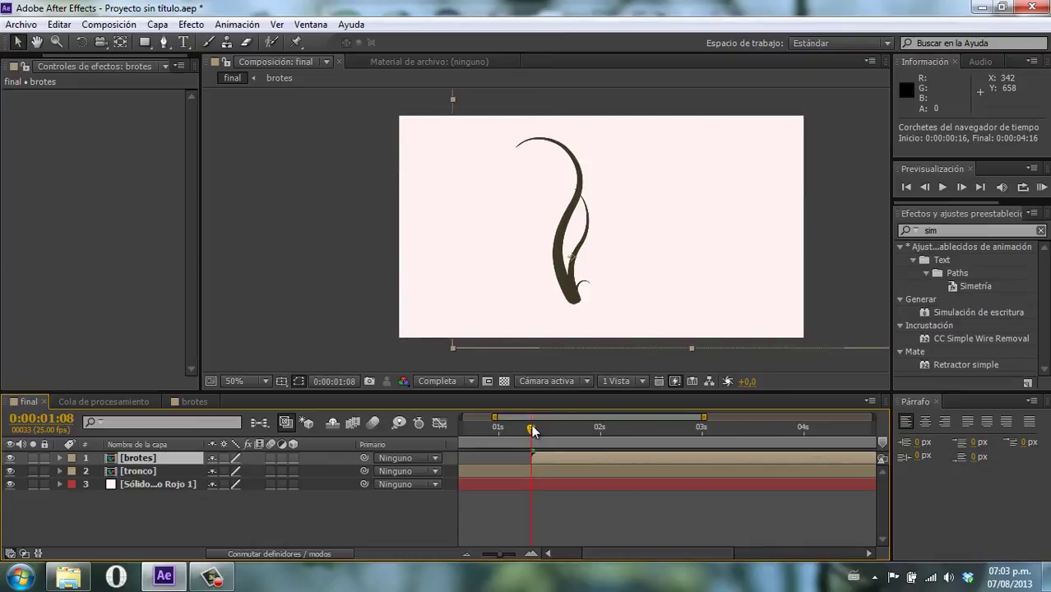
{"action": "left_click_drag", "start_coordinate": [532, 427], "coordinate": [557, 429]}
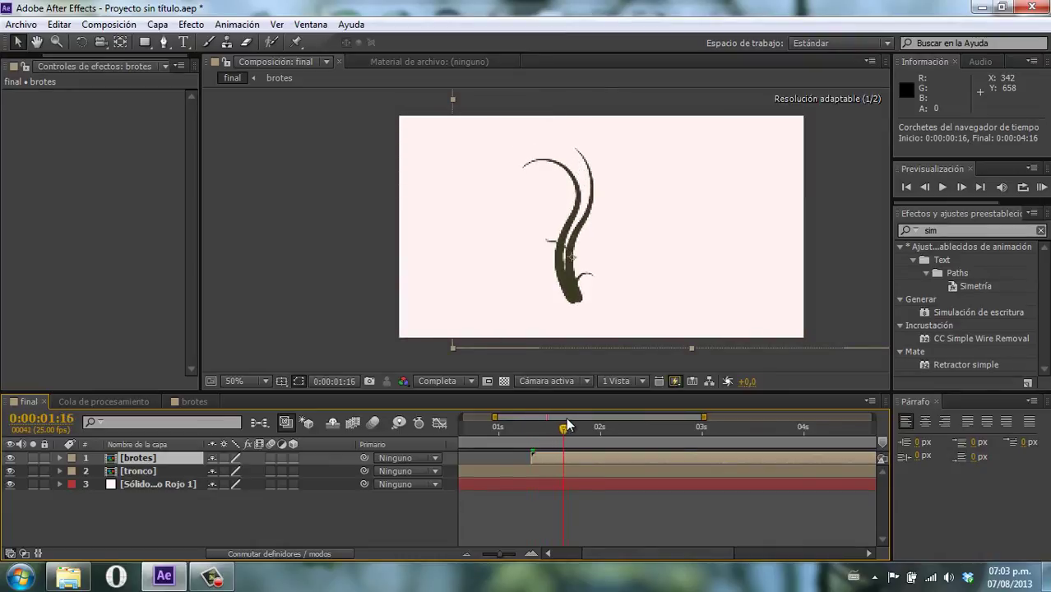
{"action": "mouse_move", "coordinate": [557, 428]}
{"action": "left_mouse_down"}
{"action": "mouse_move", "coordinate": [553, 419]}
{"action": "mouse_move", "coordinate": [654, 417]}
{"action": "left_mouse_up"}
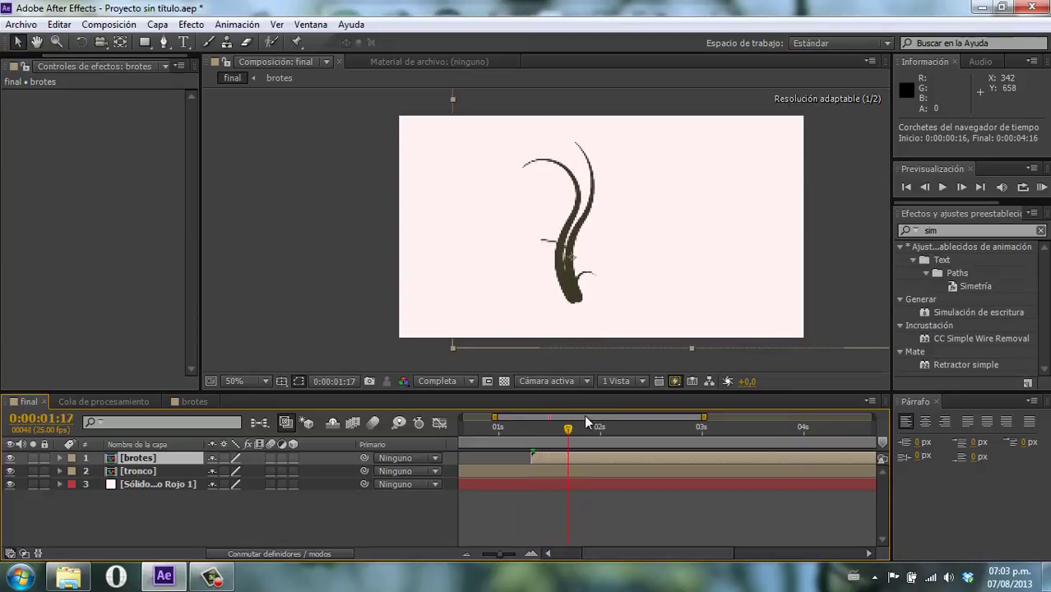
Shift the sprouts down-left onto the trunk and review their growth up to 2:00
{"action": "left_click_drag", "start_coordinate": [545, 245], "coordinate": [536, 267]}
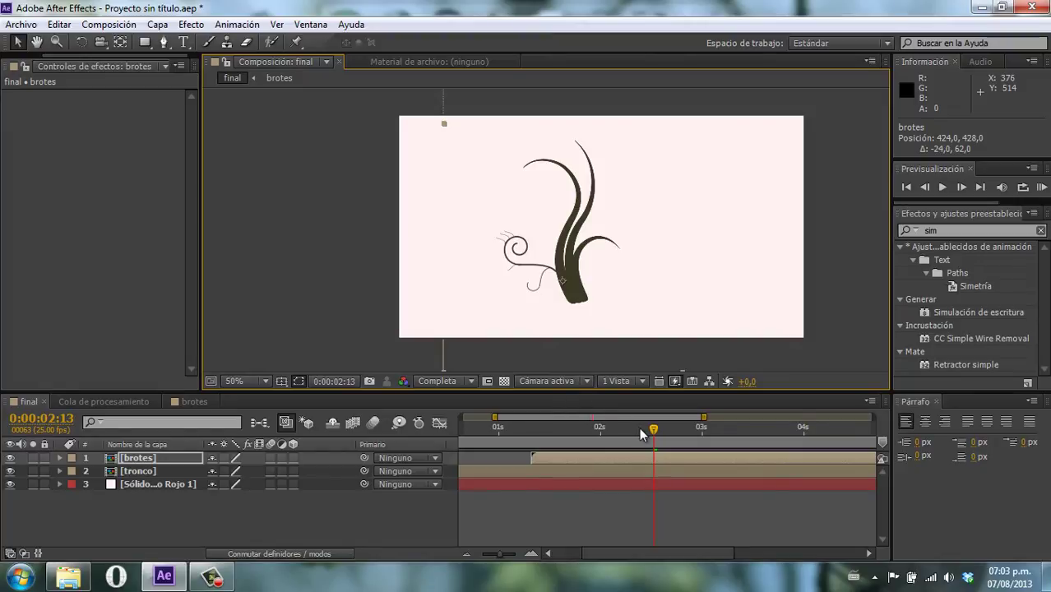
{"action": "mouse_move", "coordinate": [647, 426]}
{"action": "left_mouse_down"}
{"action": "mouse_move", "coordinate": [603, 420]}
{"action": "mouse_move", "coordinate": [632, 426]}
{"action": "left_mouse_up"}
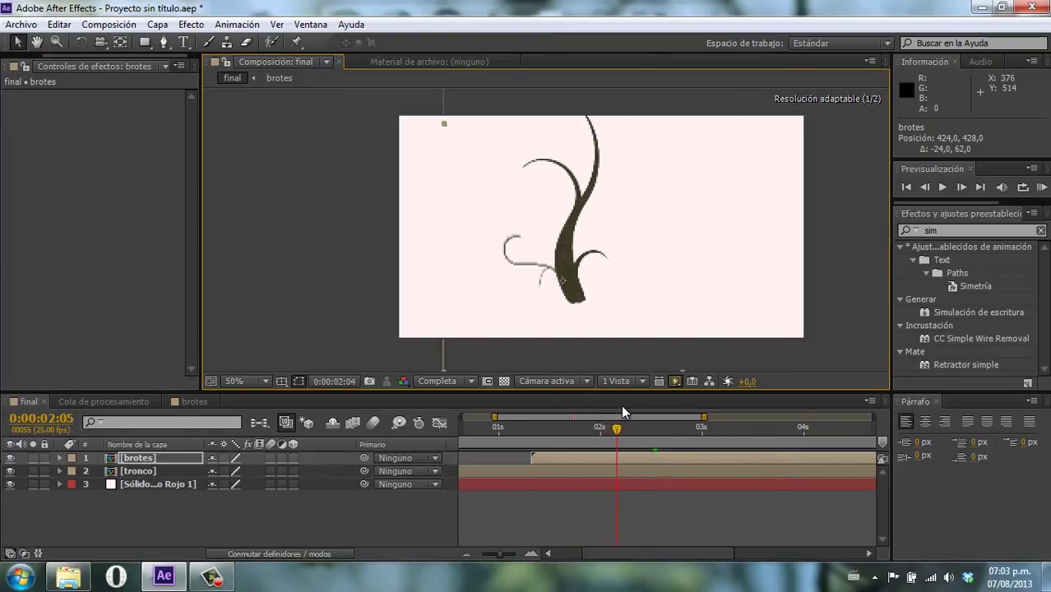
{"action": "left_click", "coordinate": [176, 401]}
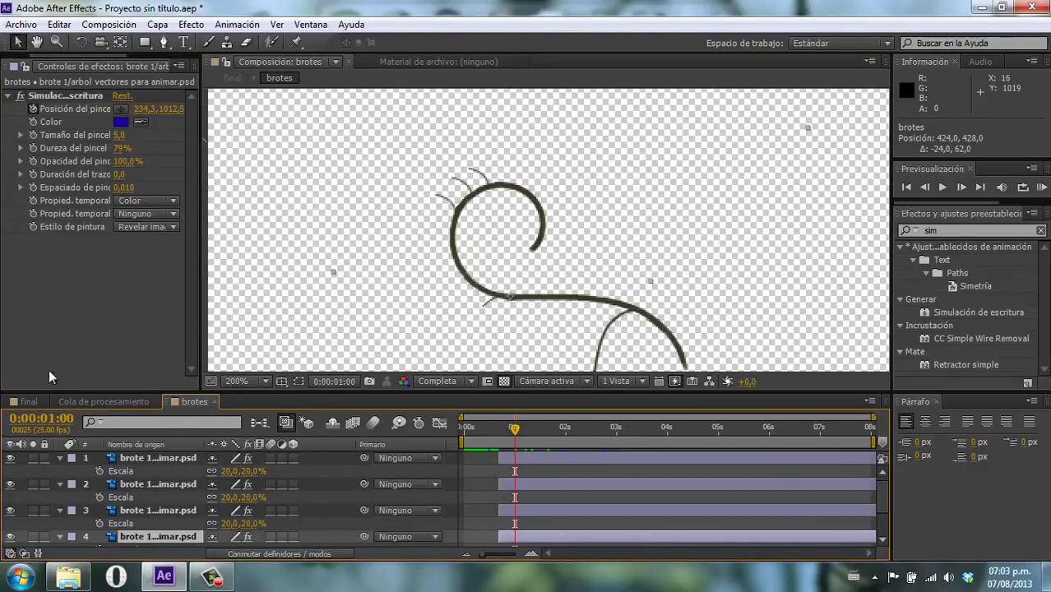
{"action": "left_click", "coordinate": [27, 401]}
{"action": "left_click", "coordinate": [152, 459]}
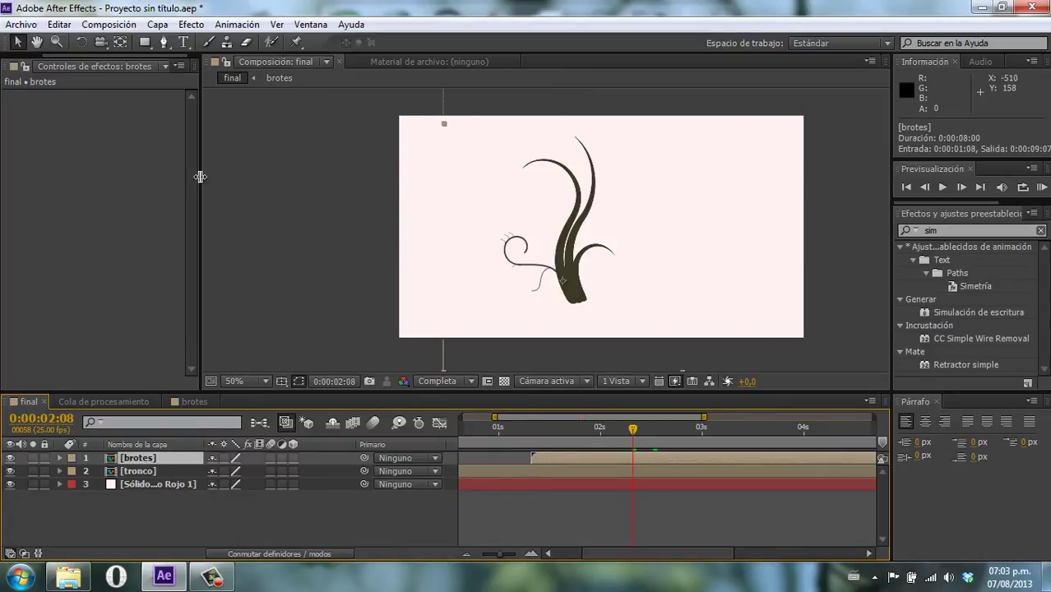
{"action": "left_click_drag", "start_coordinate": [202, 178], "coordinate": [328, 183]}
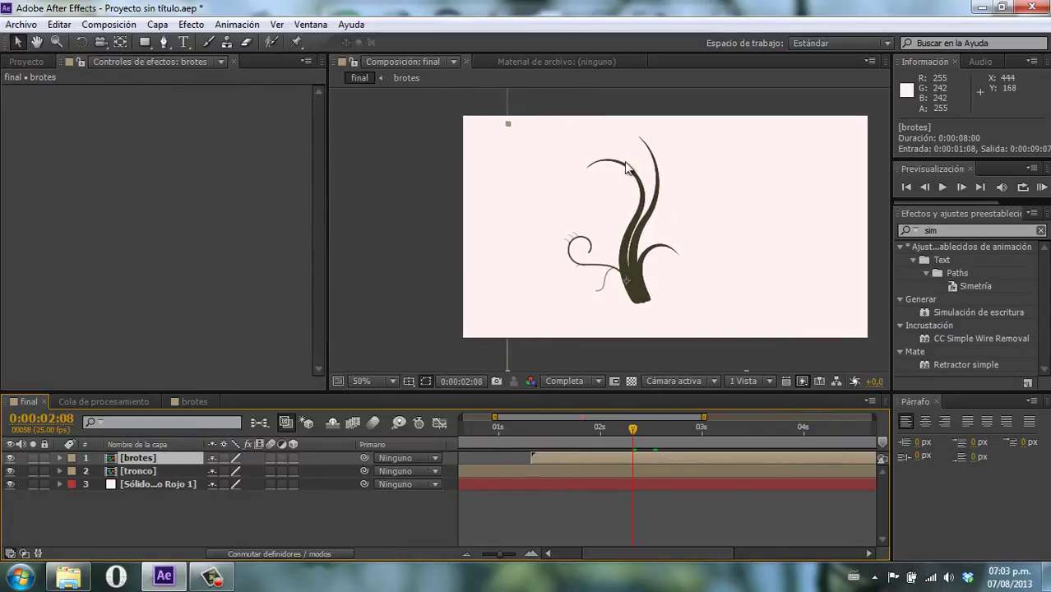
Duplicate the brotes composition in the Project panel to create brotes 2 through brotes 10
{"action": "left_click", "coordinate": [26, 61]}
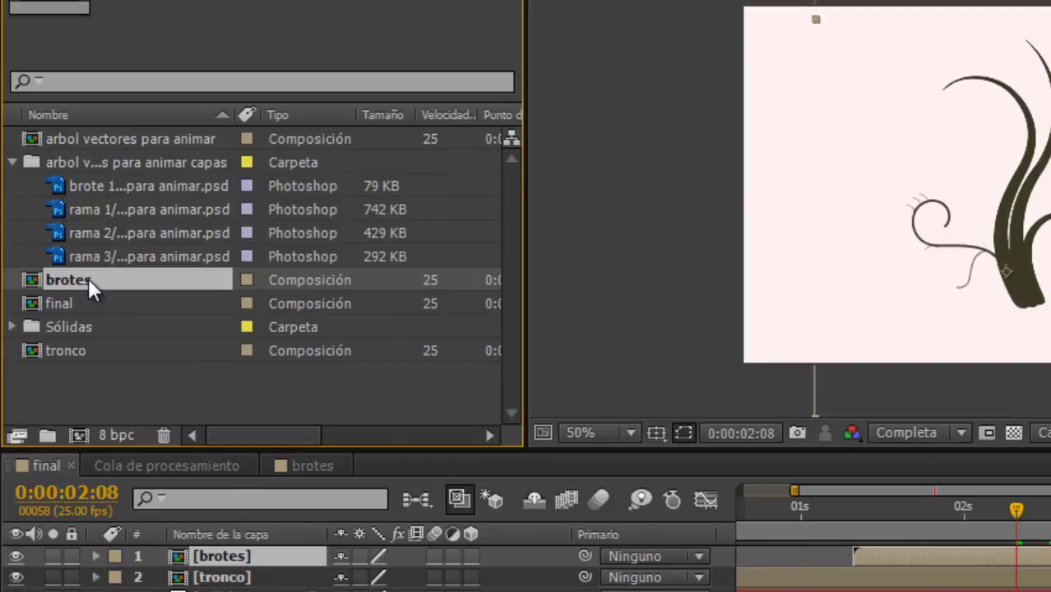
{"action": "key", "text": "ctrl+d"}
{"action": "key", "text": "ctrl+d"}
{"action": "key", "text": "ctrl+d"}
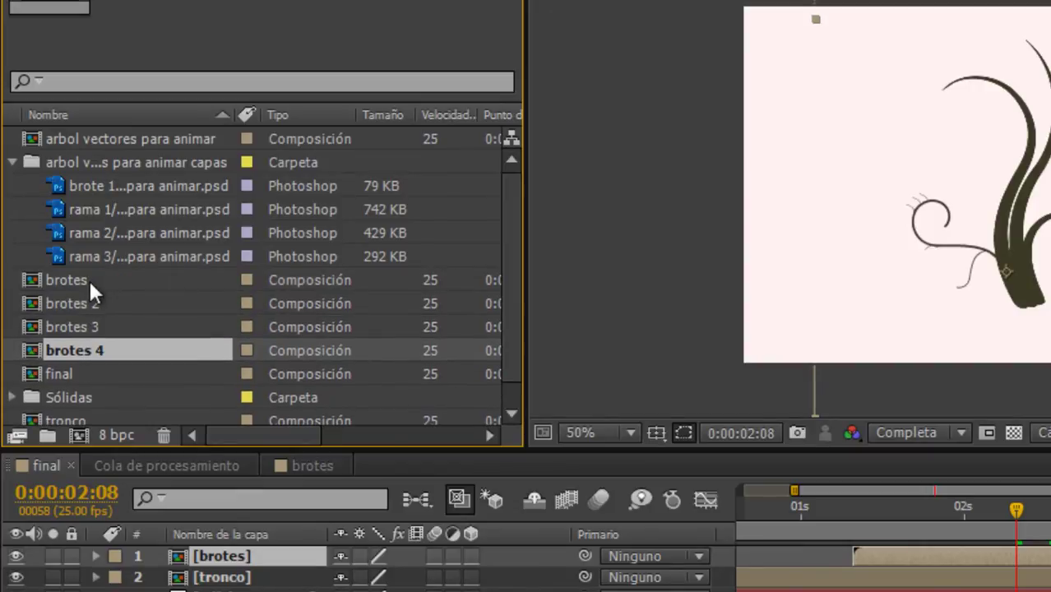
{"action": "key", "text": "ctrl+d"}
{"action": "key", "text": "ctrl+d"}
{"action": "key", "text": "ctrl+d"}
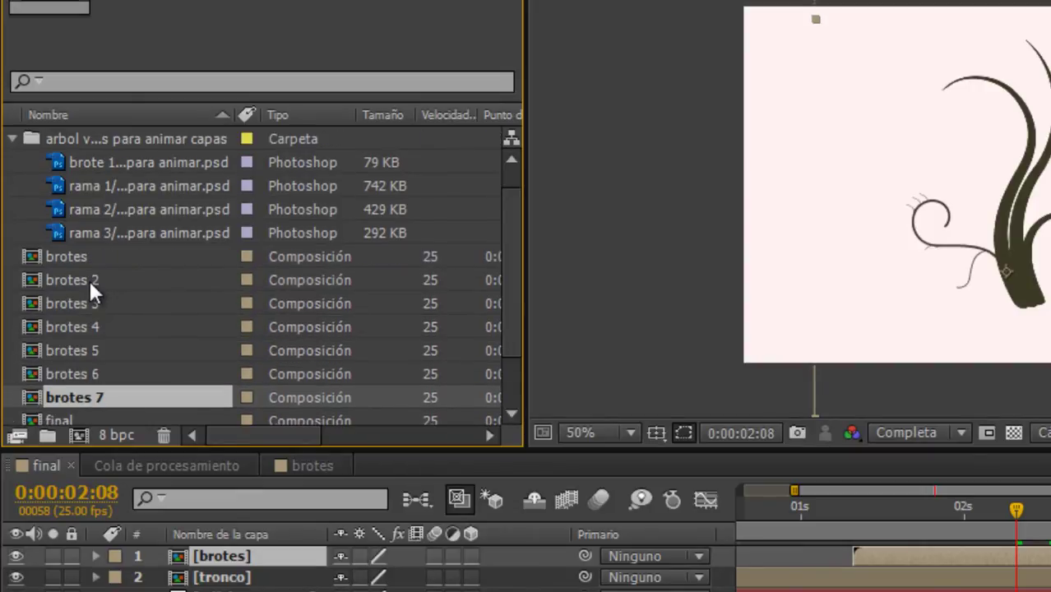
{"action": "key", "text": "ctrl+d"}
{"action": "key", "text": "ctrl+d"}
{"action": "key", "text": "ctrl+d"}
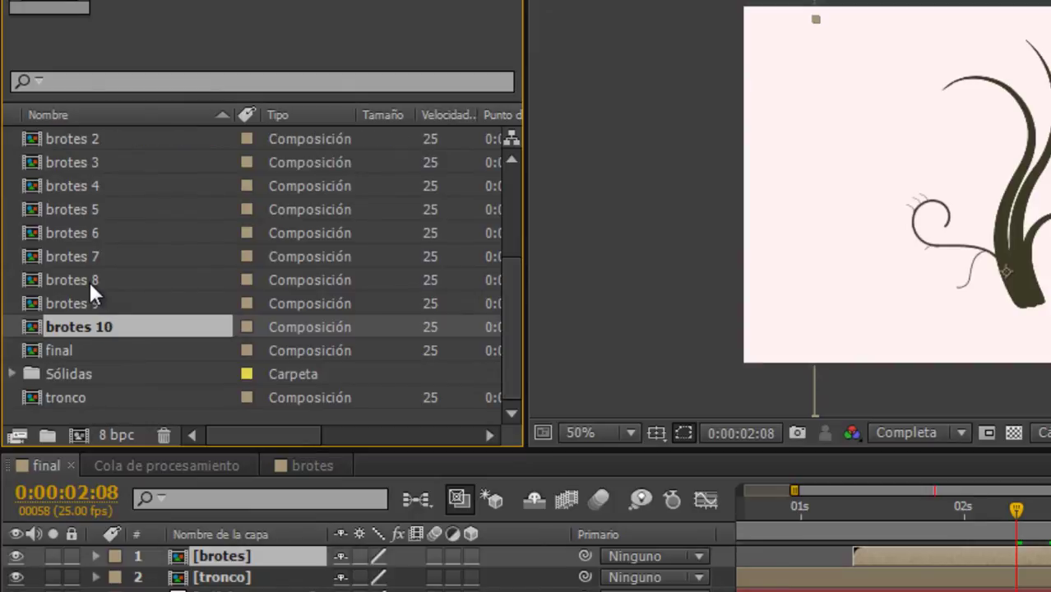
Add brotes 2–10 as layers in the final composition
{"action": "scroll", "coordinate": [99, 278], "scroll_direction": "up", "scroll_amount": 1}
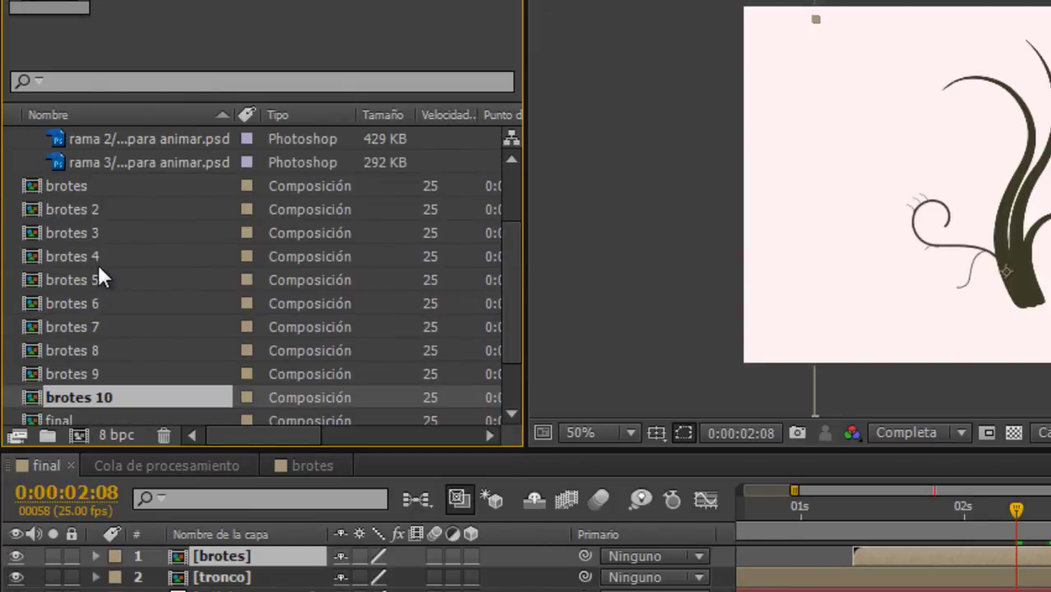
{"action": "left_click", "coordinate": [70, 208], "text": "shift"}
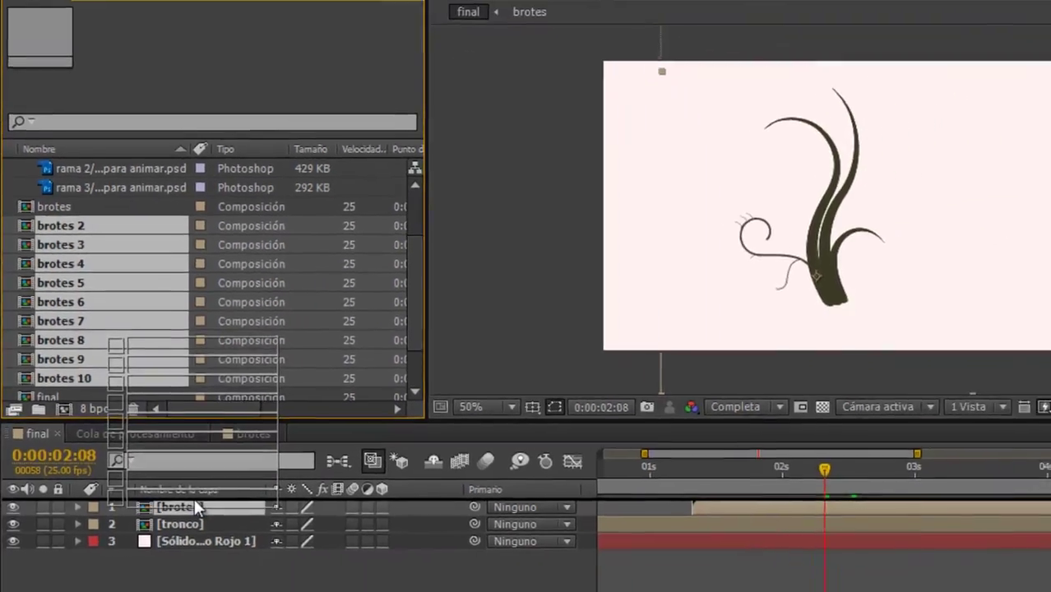
{"action": "left_click_drag", "start_coordinate": [129, 399], "coordinate": [235, 544]}
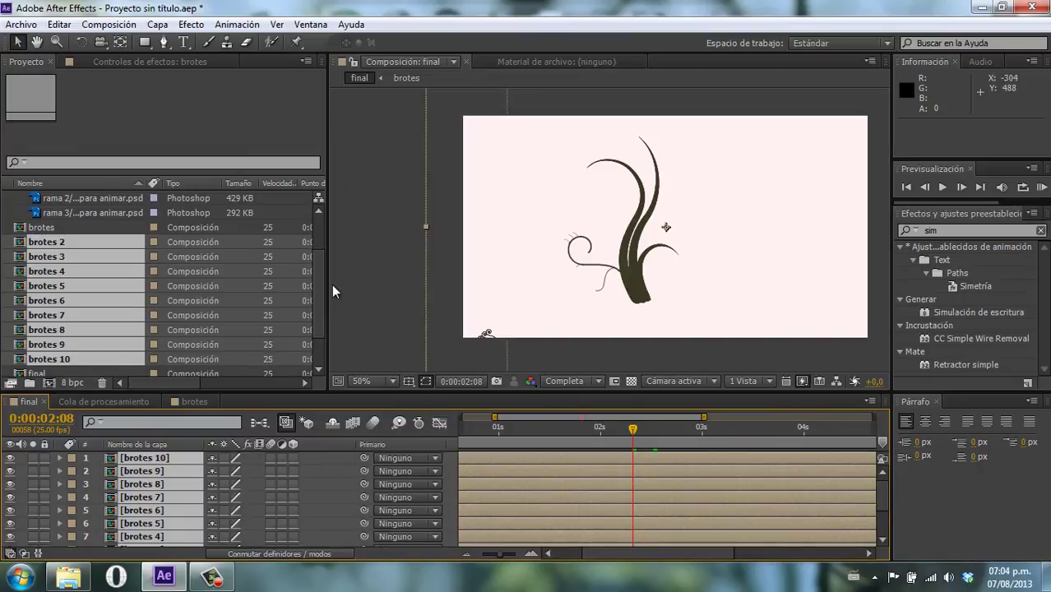
Enlarge the viewer and timeline, then hide layers 1 to 9 in final
{"action": "left_click_drag", "start_coordinate": [328, 280], "coordinate": [142, 230]}
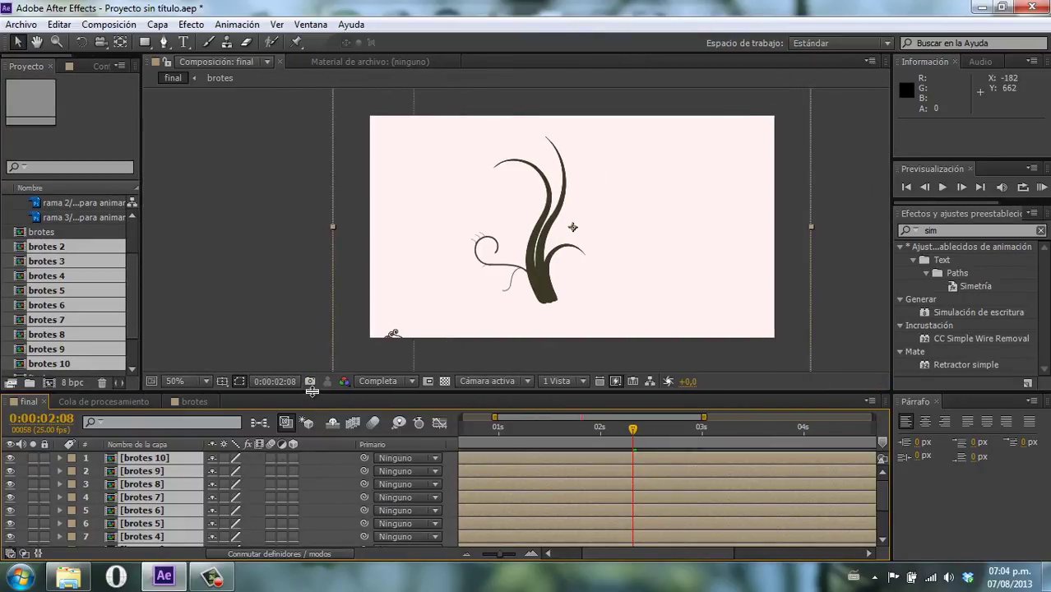
{"action": "left_click_drag", "start_coordinate": [312, 390], "coordinate": [323, 302]}
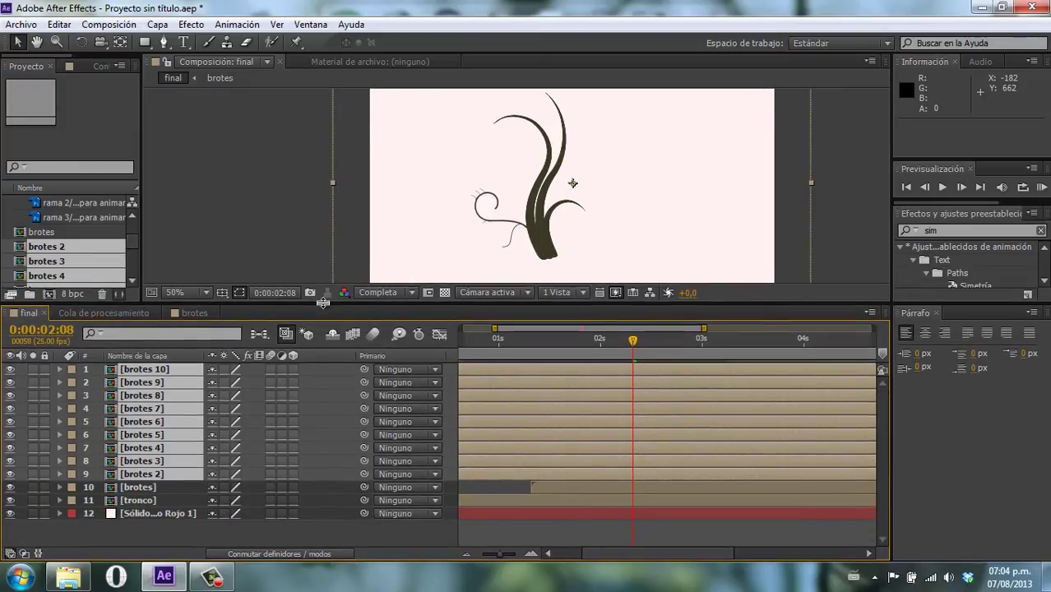
{"action": "left_click_drag", "start_coordinate": [524, 337], "coordinate": [480, 339]}
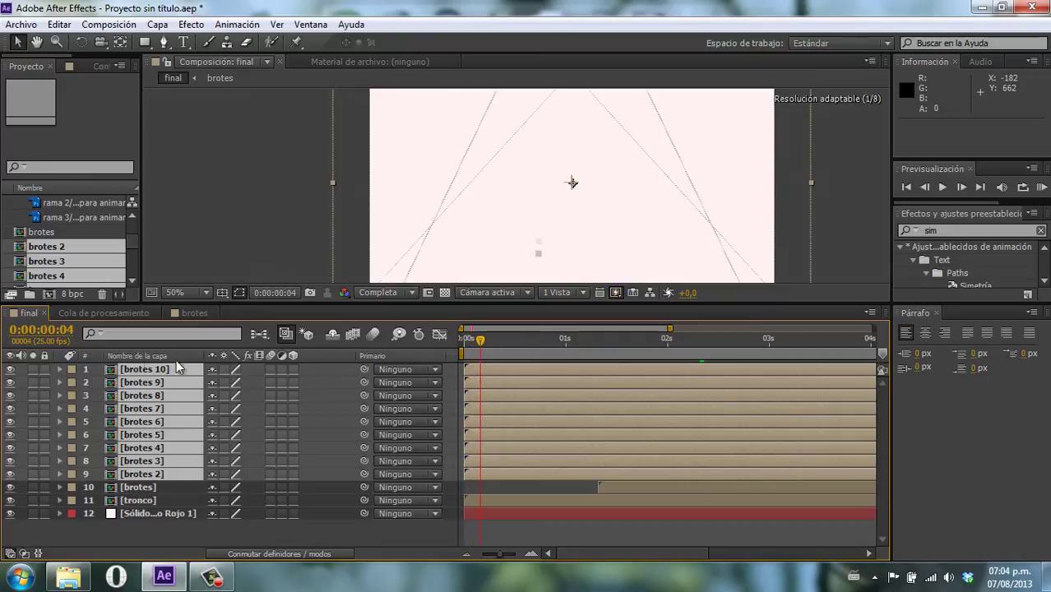
{"action": "left_click_drag", "start_coordinate": [13, 374], "coordinate": [11, 378]}
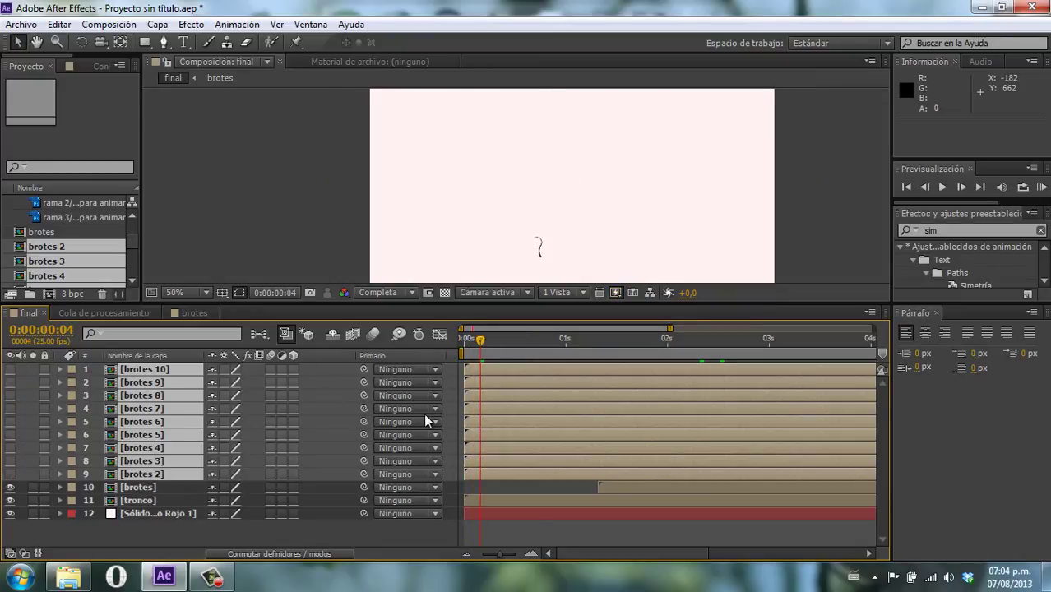
Scrub the sprout growth to 1:16, then make brotes 2 visible again
{"action": "left_click_drag", "start_coordinate": [477, 351], "coordinate": [607, 360]}
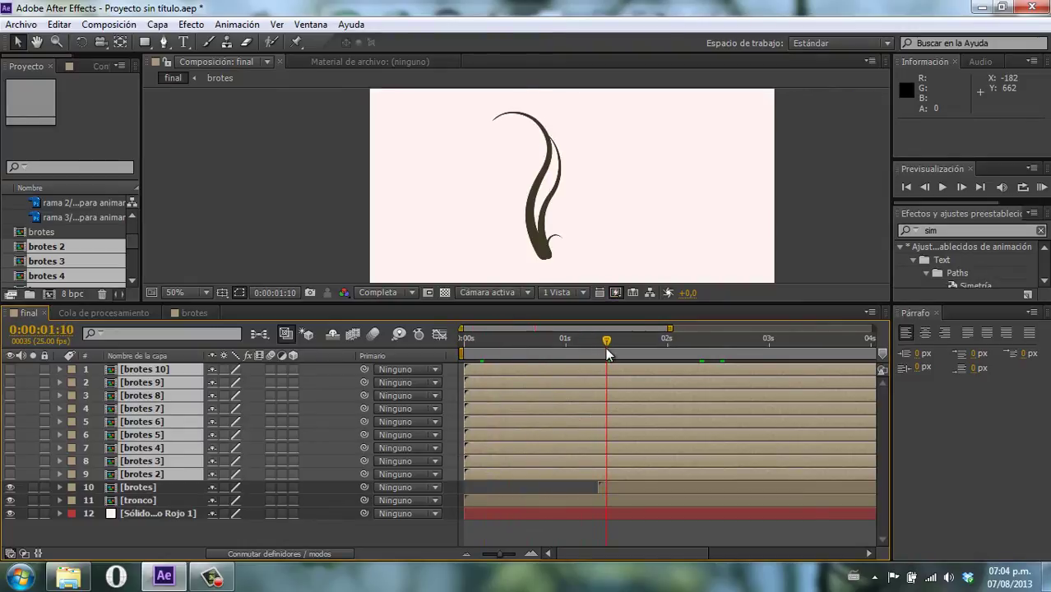
{"action": "left_click_drag", "start_coordinate": [605, 348], "coordinate": [618, 347]}
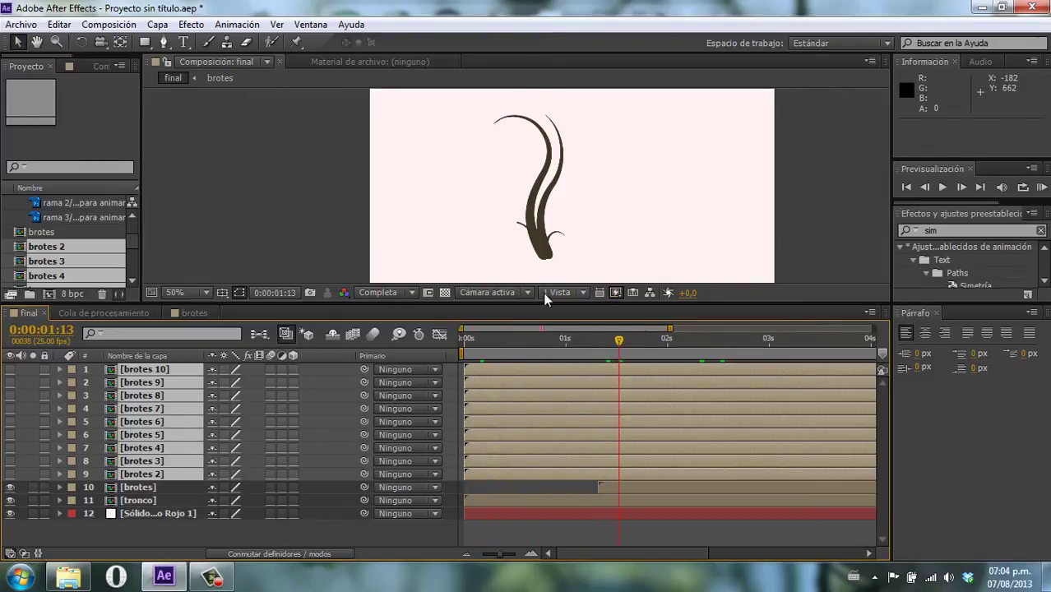
{"action": "left_click_drag", "start_coordinate": [619, 345], "coordinate": [666, 339]}
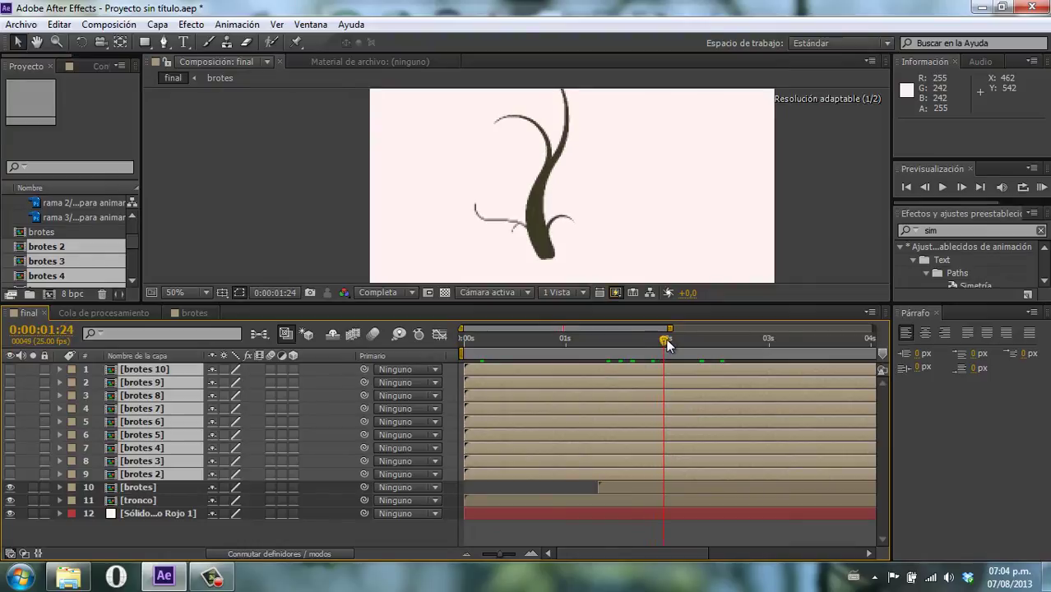
{"action": "left_click", "coordinate": [156, 474]}
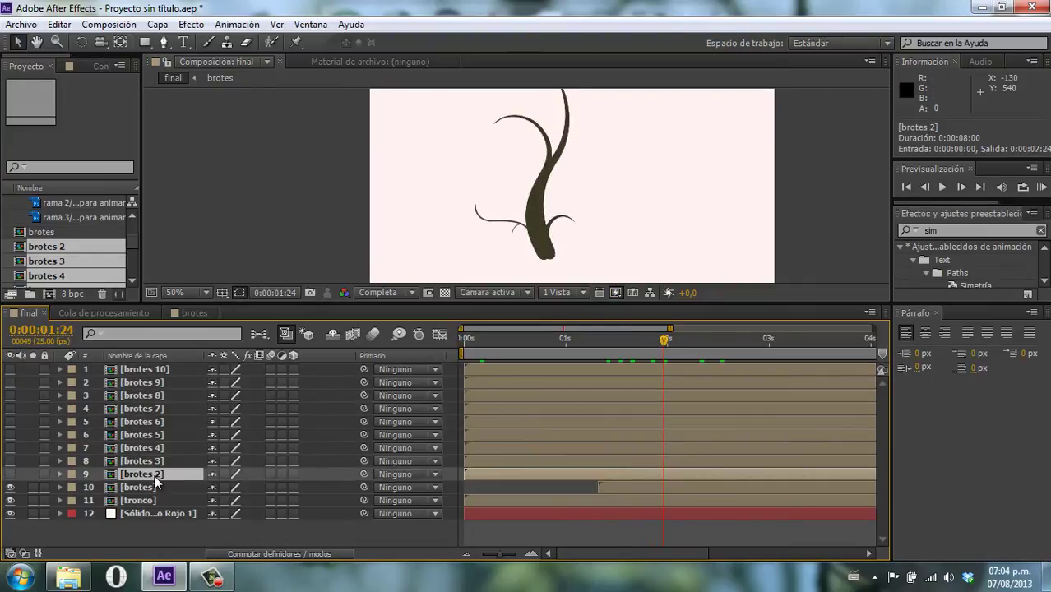
{"action": "left_click", "coordinate": [10, 475]}
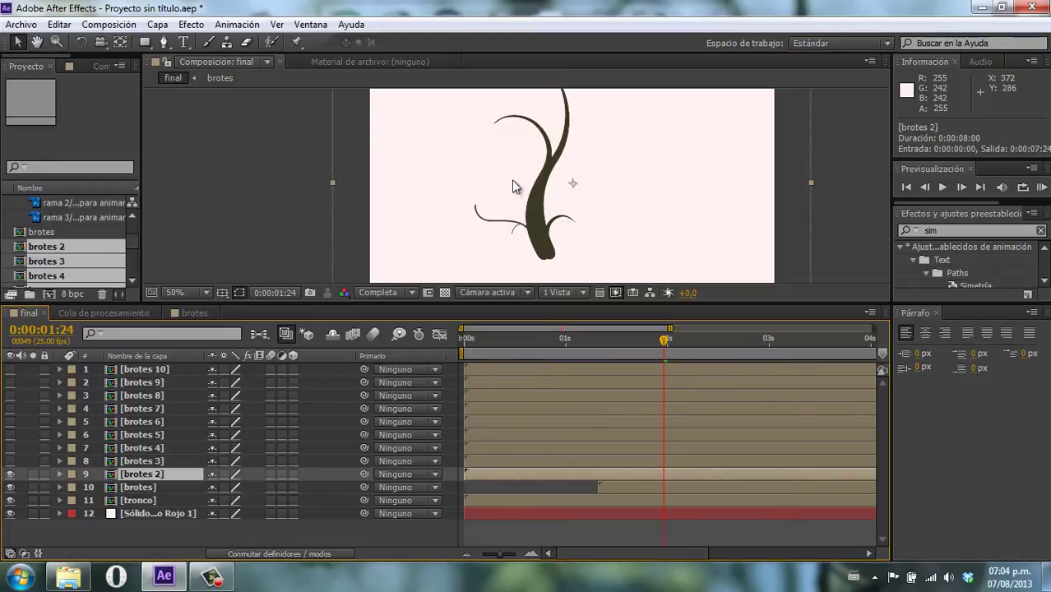
Scale the brotes 2 sprout to 84% and place it on the lower left of the trunk
{"action": "mouse_move", "coordinate": [512, 180]}
{"action": "left_mouse_down"}
{"action": "mouse_move", "coordinate": [433, 144]}
{"action": "mouse_move", "coordinate": [603, 188]}
{"action": "mouse_move", "coordinate": [634, 232]}
{"action": "left_mouse_up"}
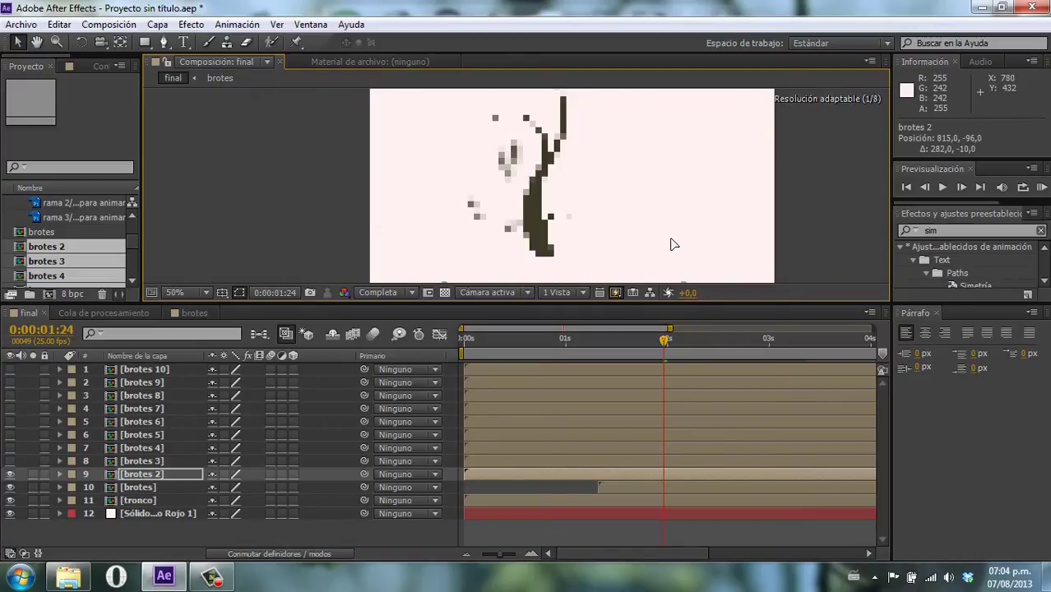
{"action": "mouse_move", "coordinate": [634, 232]}
{"action": "left_mouse_down"}
{"action": "mouse_move", "coordinate": [675, 242]}
{"action": "mouse_move", "coordinate": [634, 215]}
{"action": "left_mouse_up"}
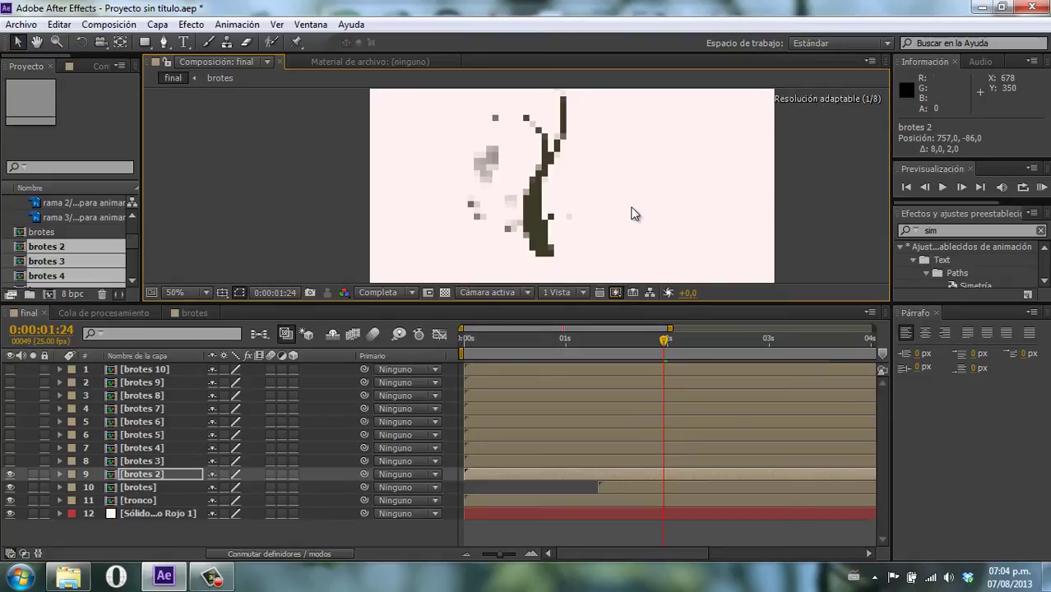
{"action": "left_click", "coordinate": [138, 476]}
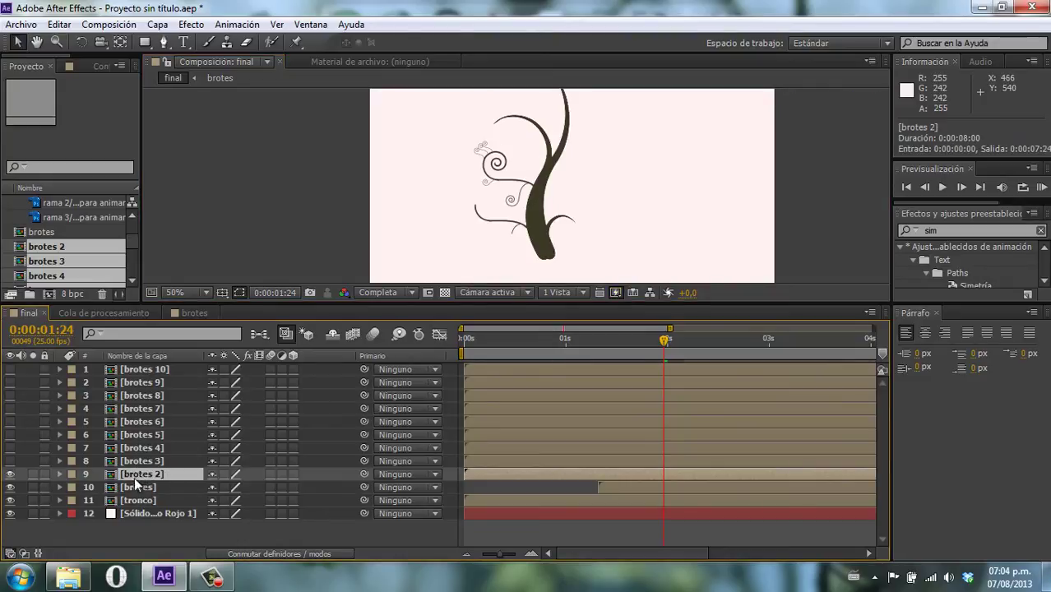
{"action": "key", "text": "s"}
{"action": "left_click_drag", "start_coordinate": [255, 487], "coordinate": [236, 487]}
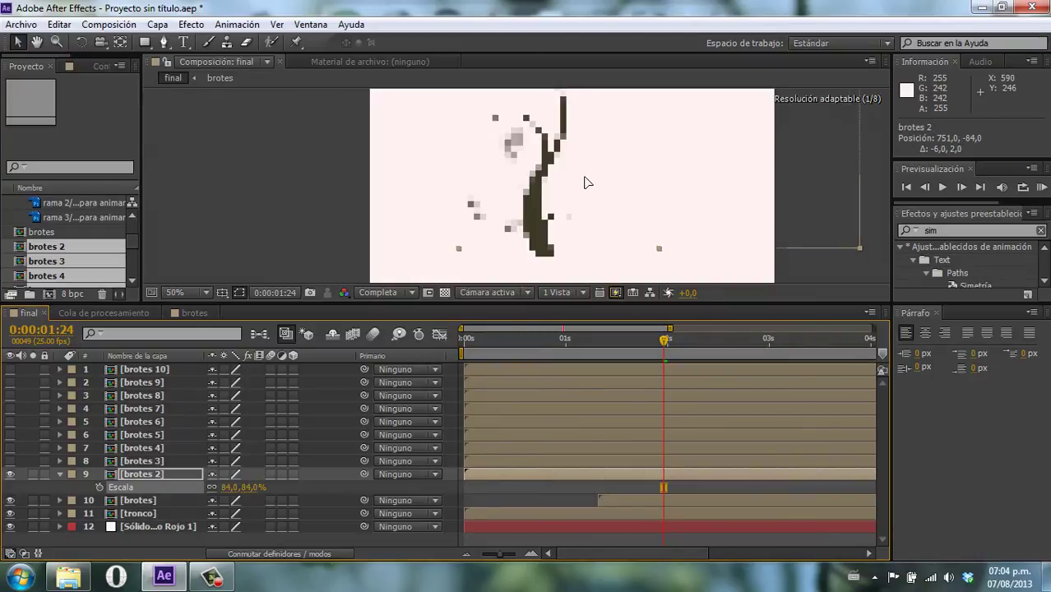
{"action": "left_click_drag", "start_coordinate": [600, 173], "coordinate": [581, 188]}
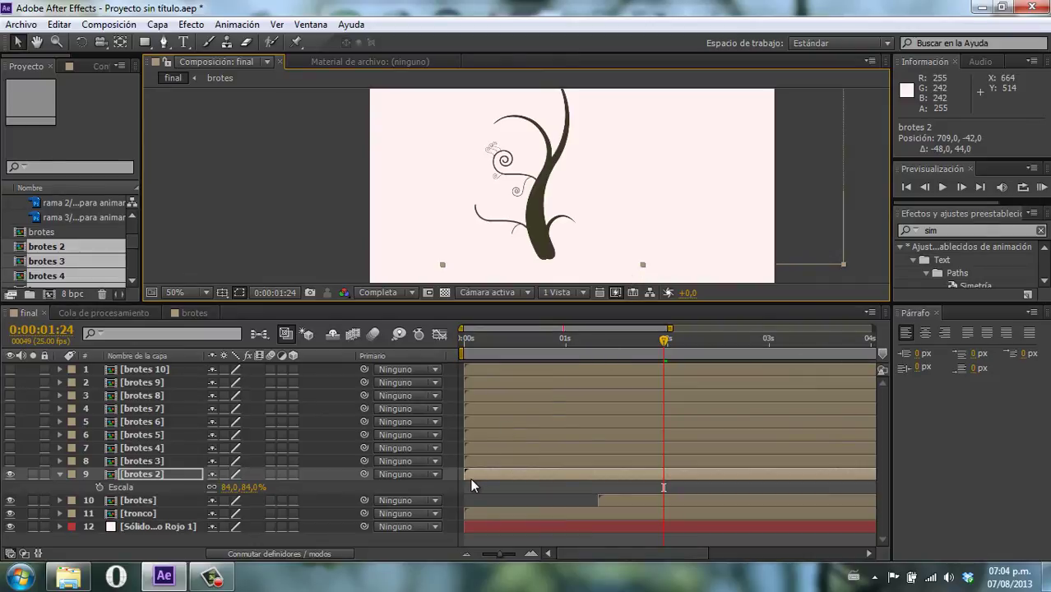
Make brotes 2 start at 1:24, preview its growth, and fine-tune it to 685, -36
{"action": "left_click_drag", "start_coordinate": [471, 481], "coordinate": [667, 480]}
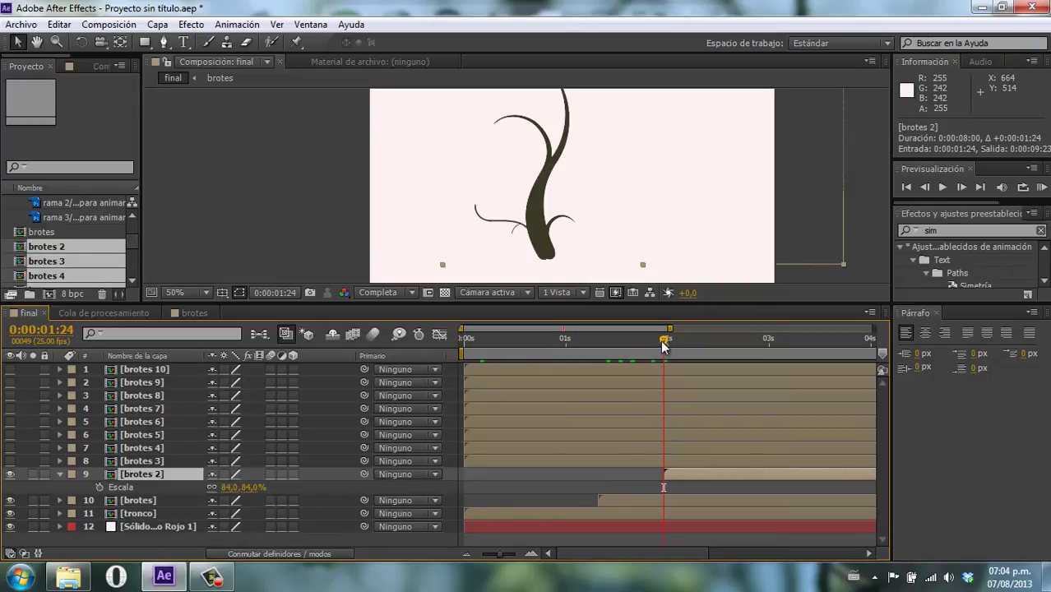
{"action": "left_click_drag", "start_coordinate": [664, 340], "coordinate": [679, 346]}
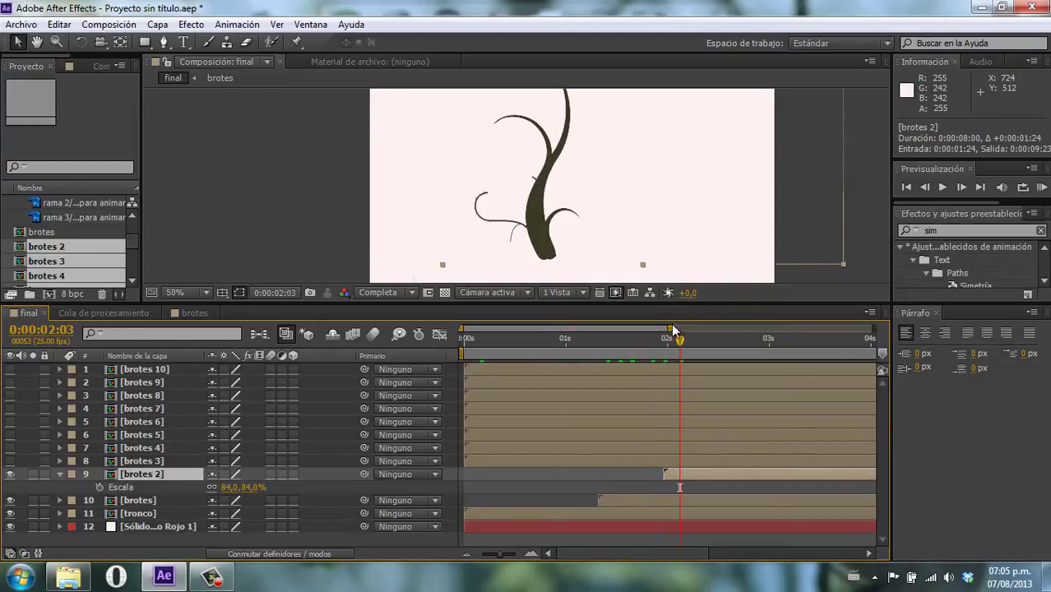
{"action": "left_click_drag", "start_coordinate": [680, 345], "coordinate": [712, 346]}
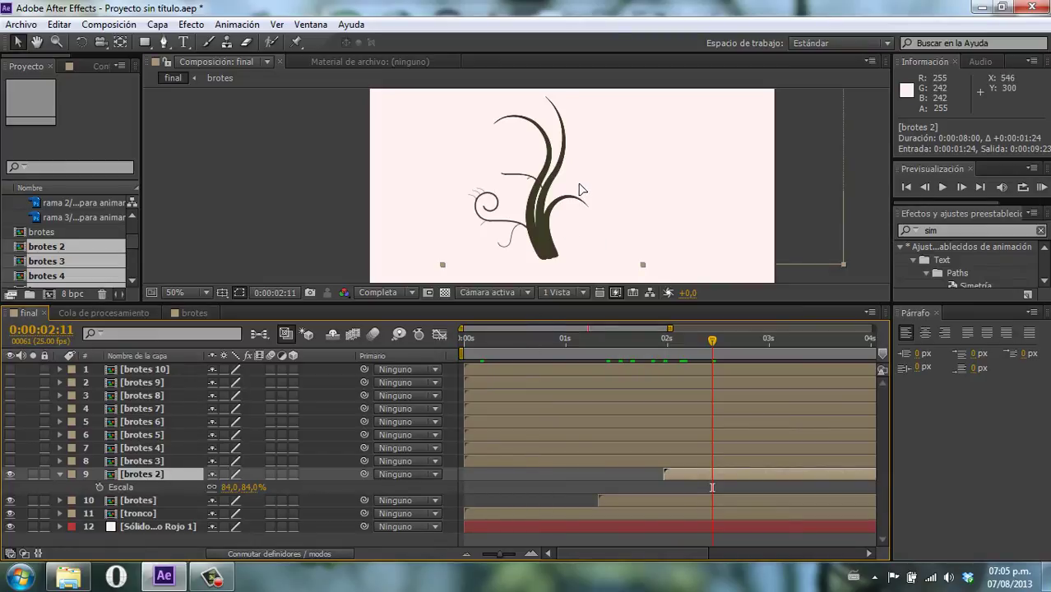
{"action": "mouse_move", "coordinate": [579, 190]}
{"action": "left_mouse_down"}
{"action": "mouse_move", "coordinate": [566, 186]}
{"action": "mouse_move", "coordinate": [619, 226]}
{"action": "left_mouse_up"}
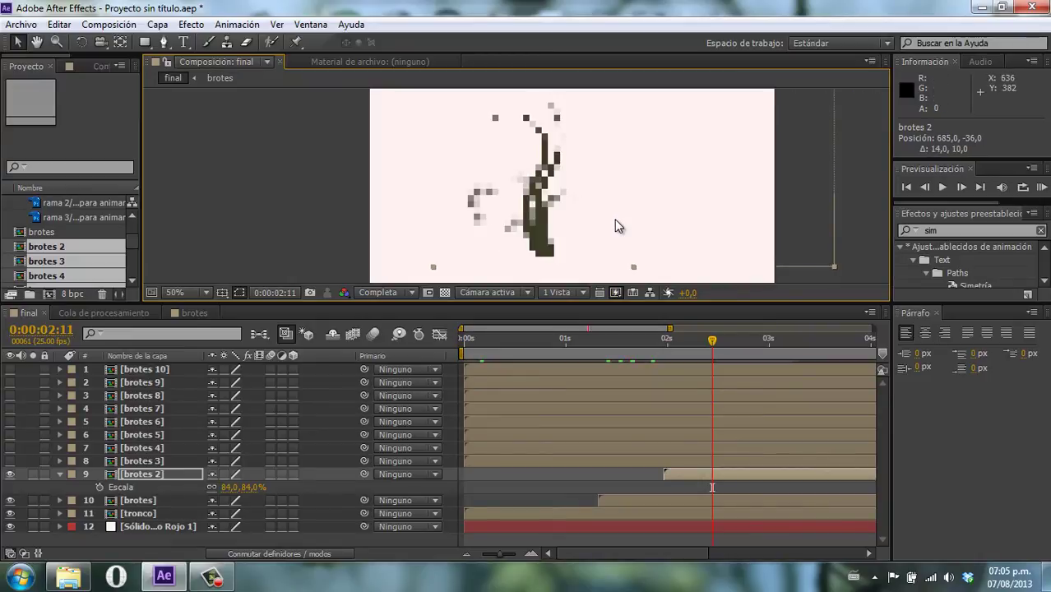
{"action": "left_click_drag", "start_coordinate": [715, 342], "coordinate": [733, 352]}
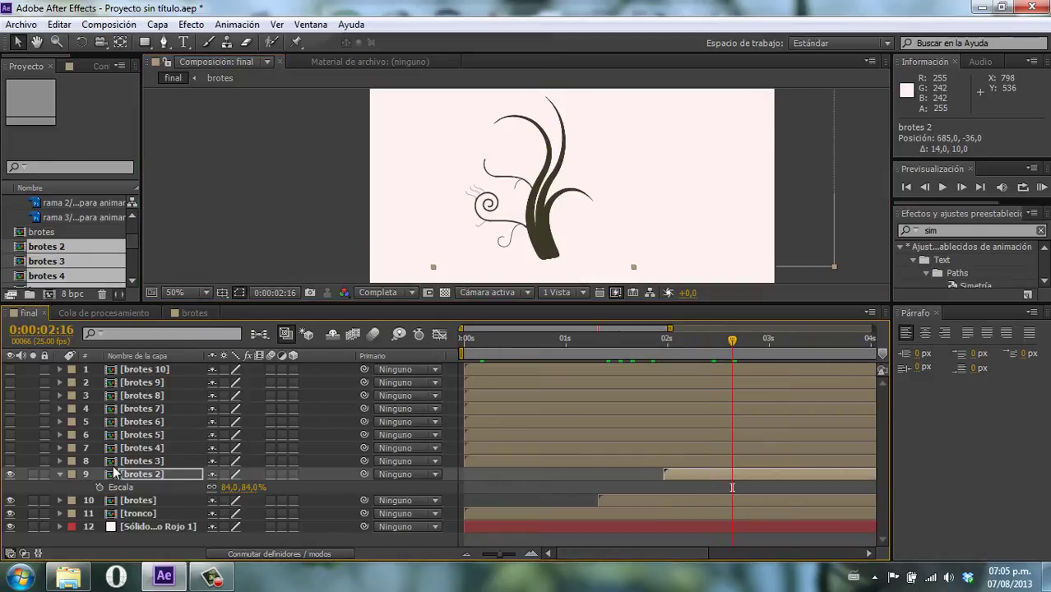
At 0:00:02:07, make brotes 3 visible and move it up onto the tree
{"action": "left_click", "coordinate": [164, 463]}
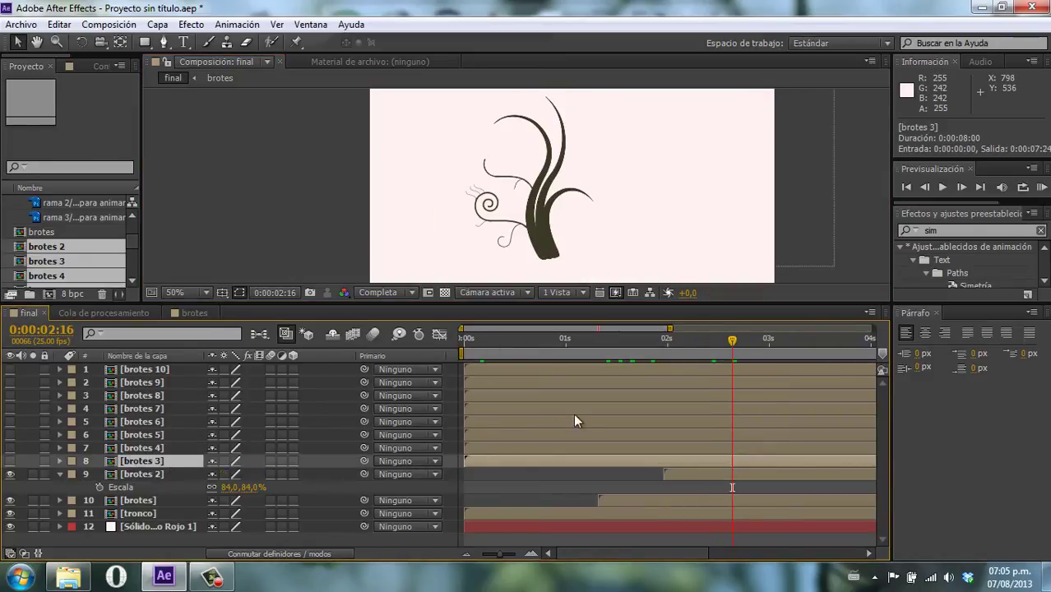
{"action": "left_click", "coordinate": [692, 343]}
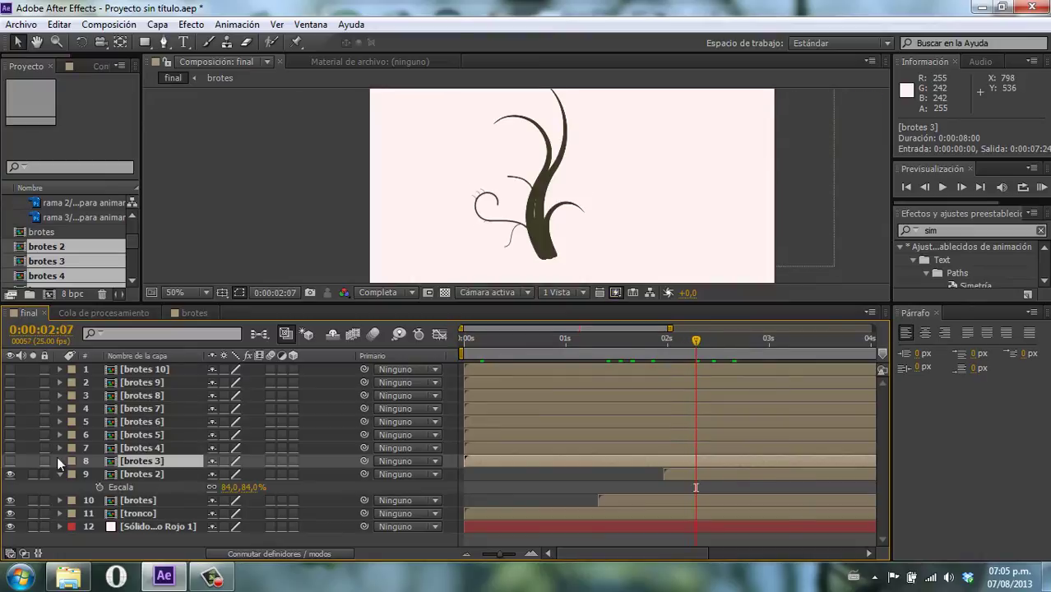
{"action": "left_click", "coordinate": [10, 462]}
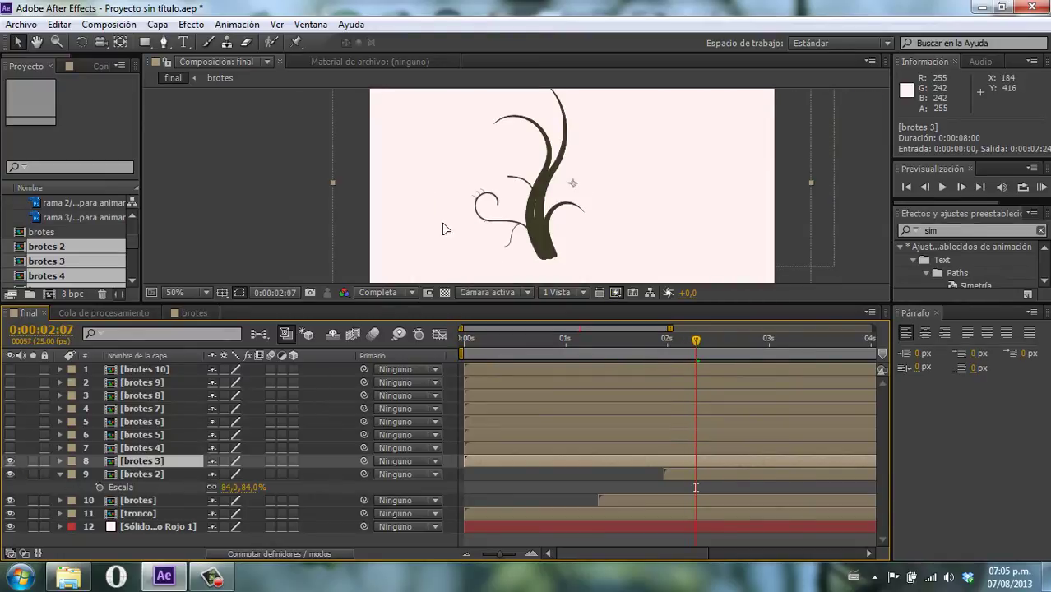
{"action": "left_click_drag", "start_coordinate": [445, 228], "coordinate": [622, 116]}
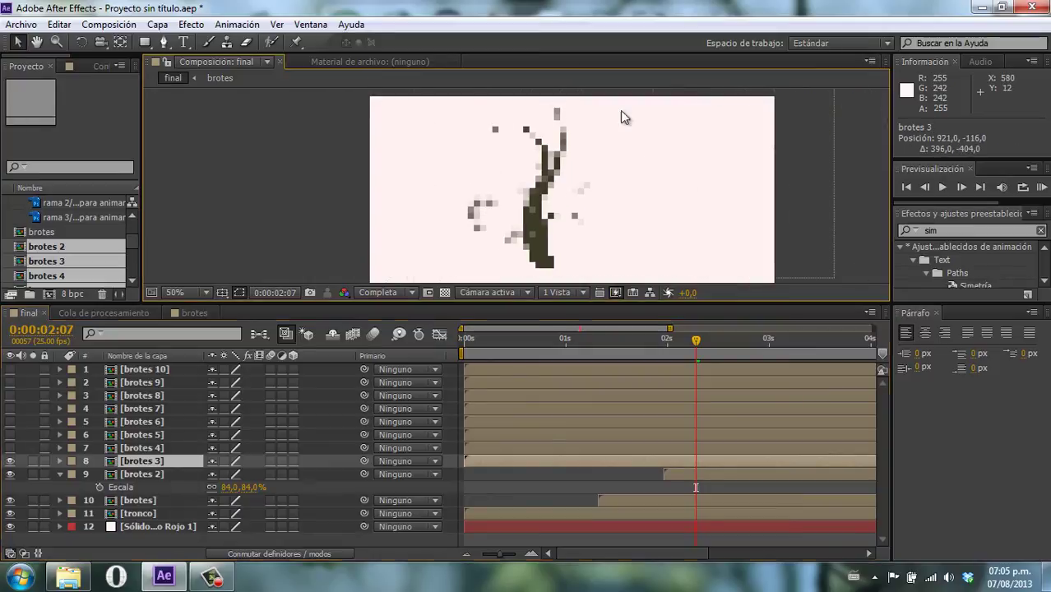
{"action": "left_click_drag", "start_coordinate": [565, 167], "coordinate": [572, 182]}
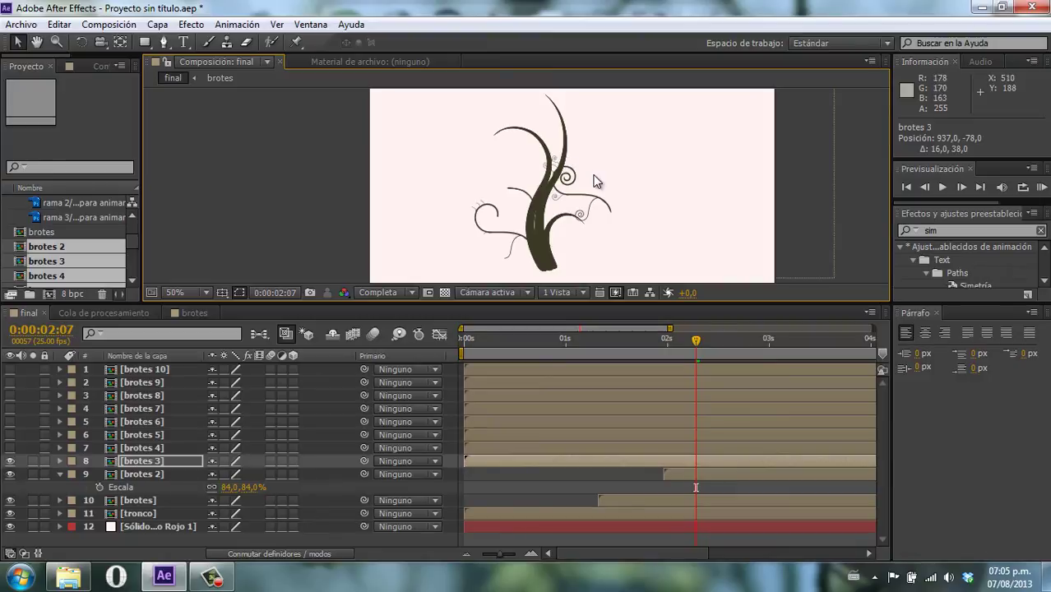
Rotate brotes 3 to about 100 degrees after repositioning its anchor point
{"action": "key", "text": "w"}
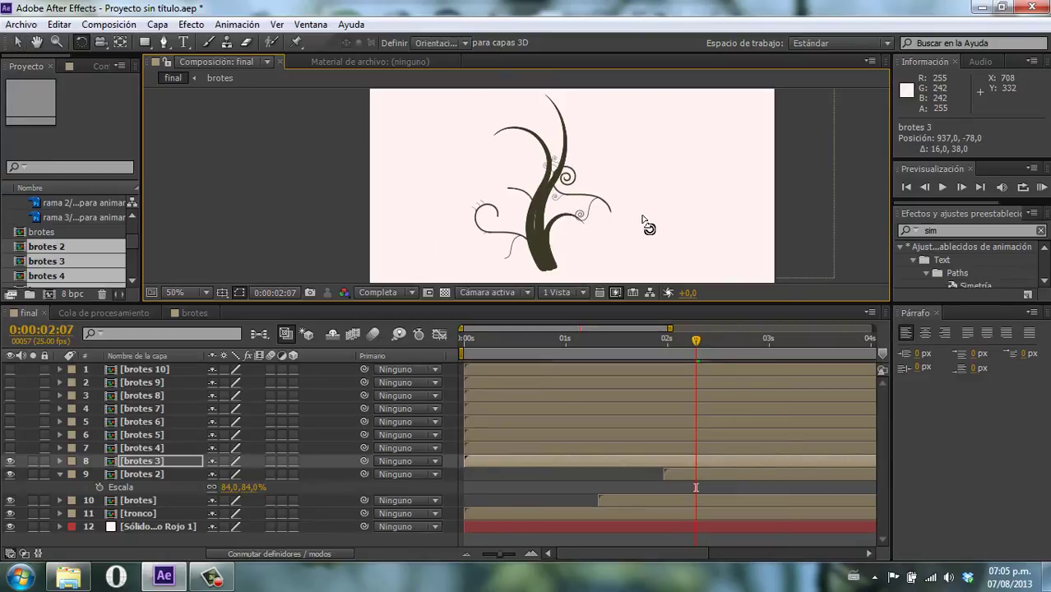
{"action": "left_click_drag", "start_coordinate": [641, 223], "coordinate": [505, 223]}
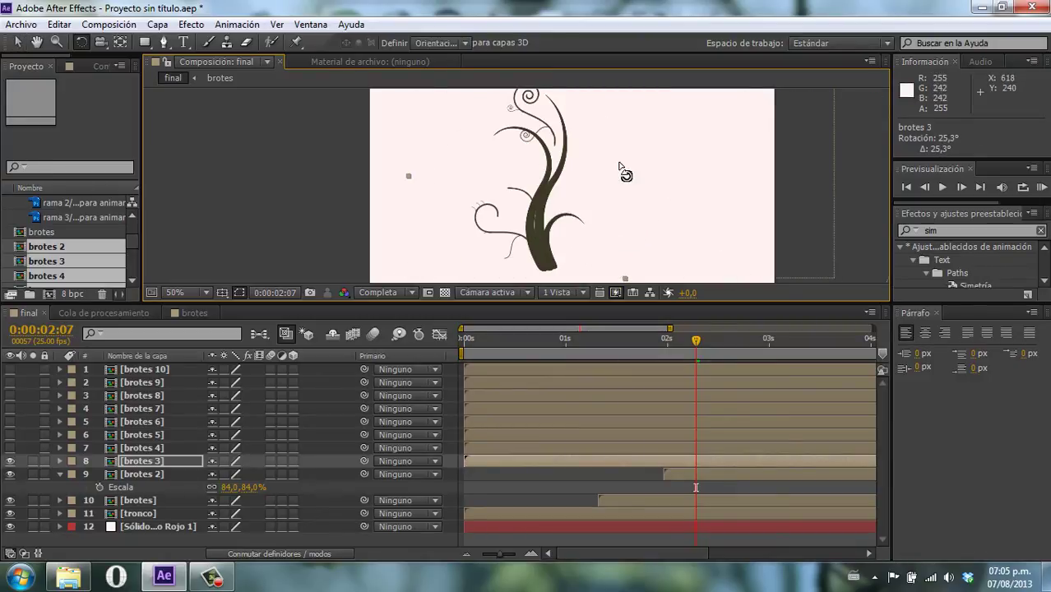
{"action": "left_click_drag", "start_coordinate": [622, 169], "coordinate": [716, 169]}
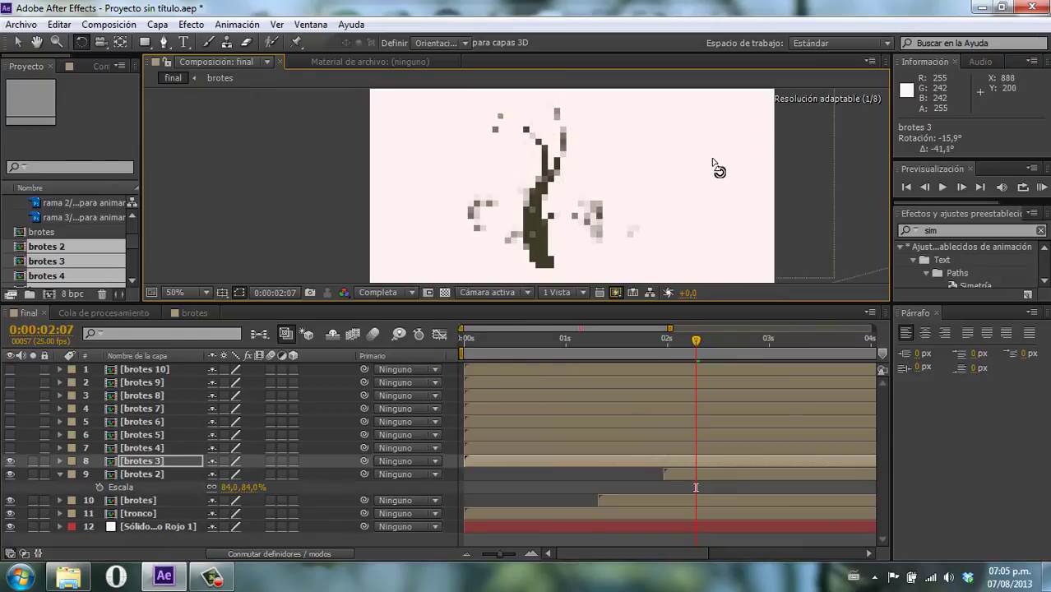
{"action": "mouse_move", "coordinate": [517, 165]}
{"action": "left_mouse_down"}
{"action": "mouse_move", "coordinate": [488, 263]}
{"action": "mouse_move", "coordinate": [488, 252]}
{"action": "left_mouse_up"}
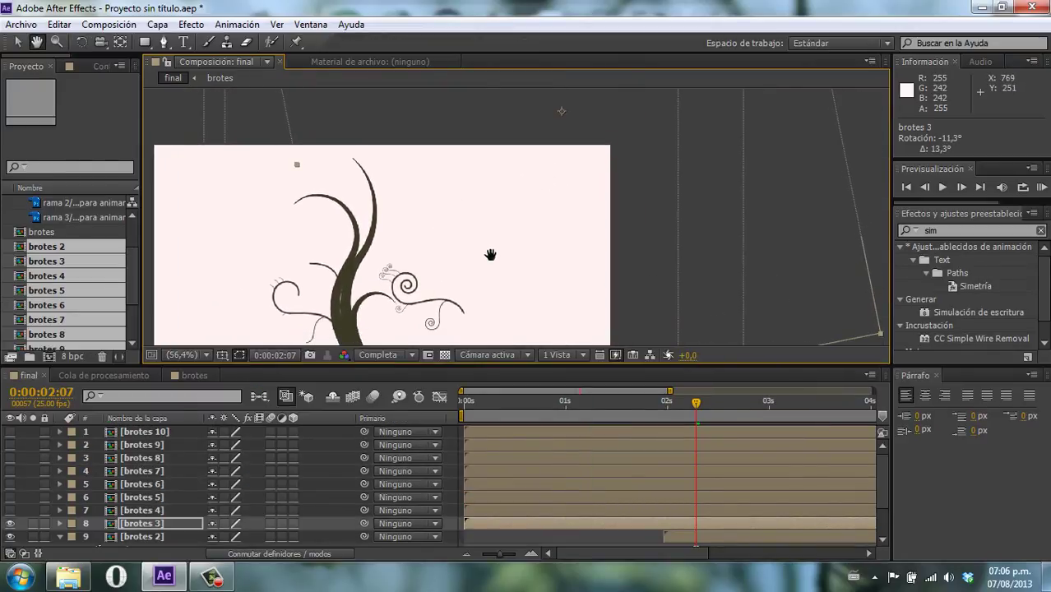
{"action": "left_click", "coordinate": [115, 42]}
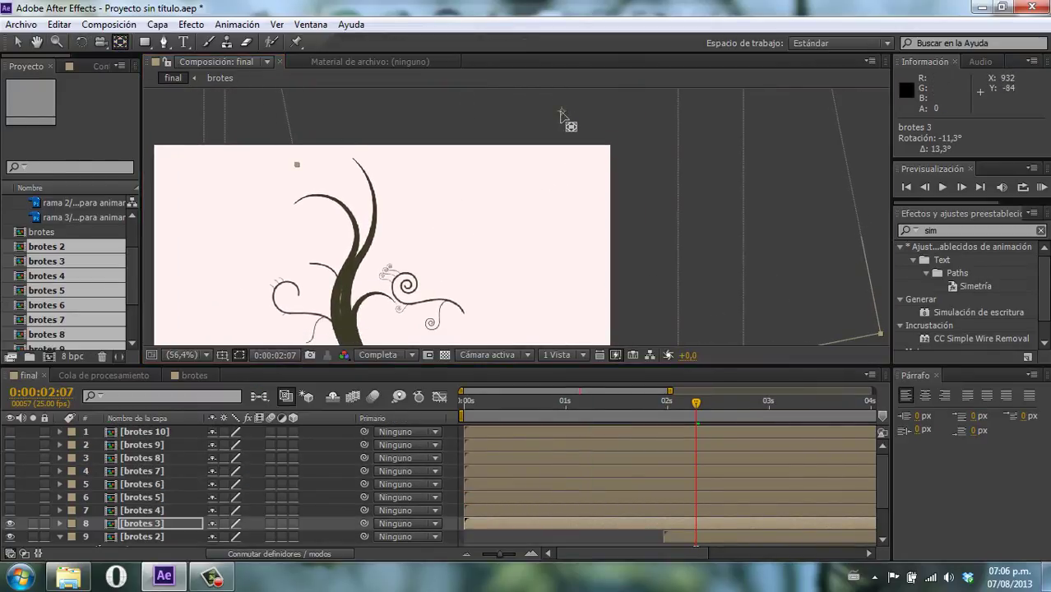
{"action": "left_click_drag", "start_coordinate": [545, 157], "coordinate": [457, 310]}
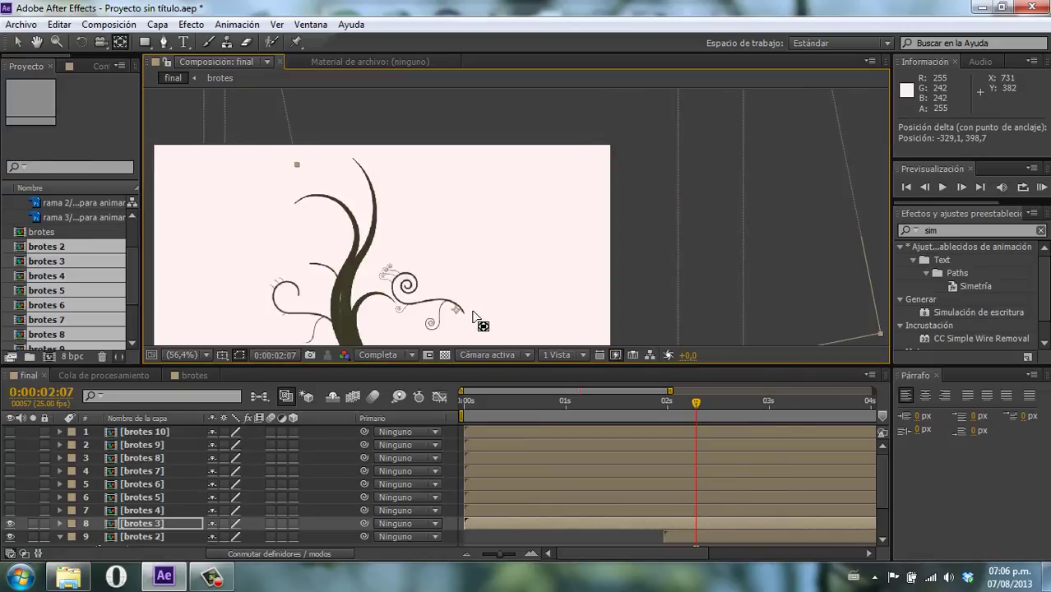
{"action": "left_click", "coordinate": [81, 42]}
{"action": "mouse_move", "coordinate": [395, 285]}
{"action": "left_mouse_down"}
{"action": "mouse_move", "coordinate": [551, 230]}
{"action": "mouse_move", "coordinate": [567, 236]}
{"action": "left_mouse_up"}
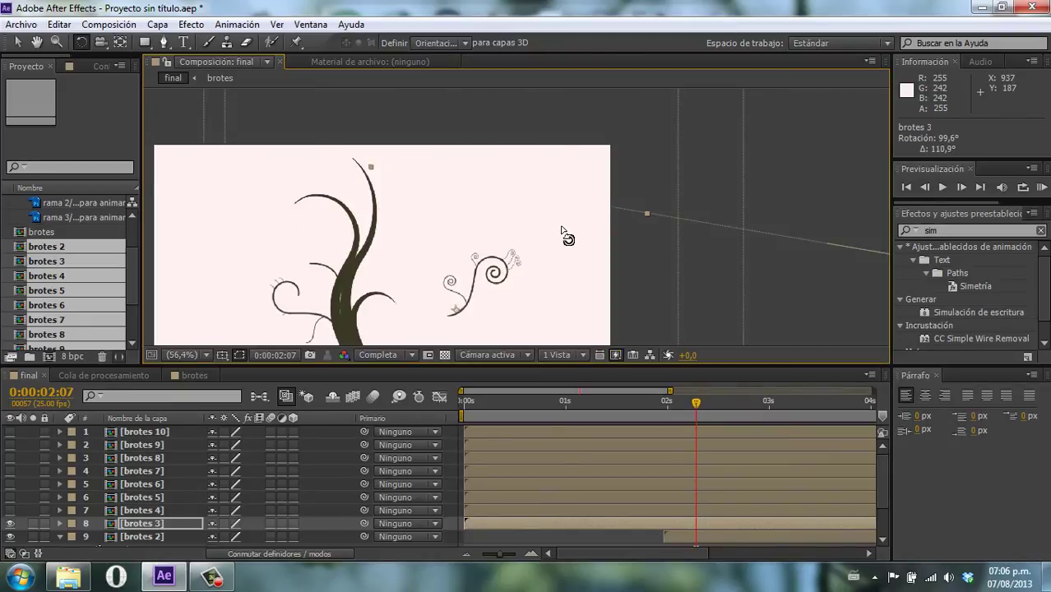
{"action": "left_click", "coordinate": [17, 42]}
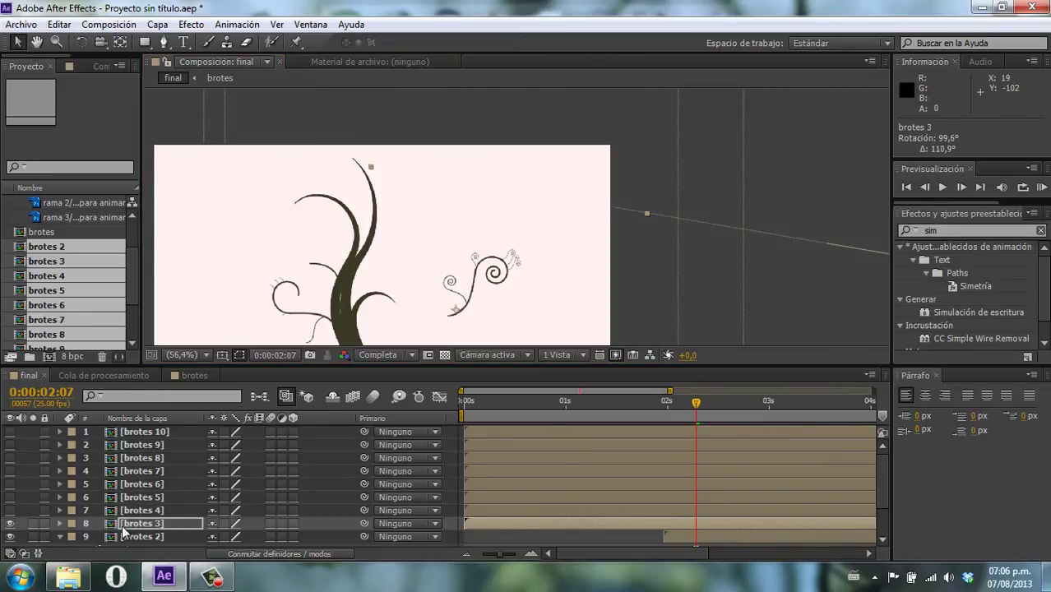
Scale brotes 3 to 61%, move it toward the trunk, and make it start at 2:07
{"action": "left_click", "coordinate": [142, 525]}
{"action": "key", "text": "s"}
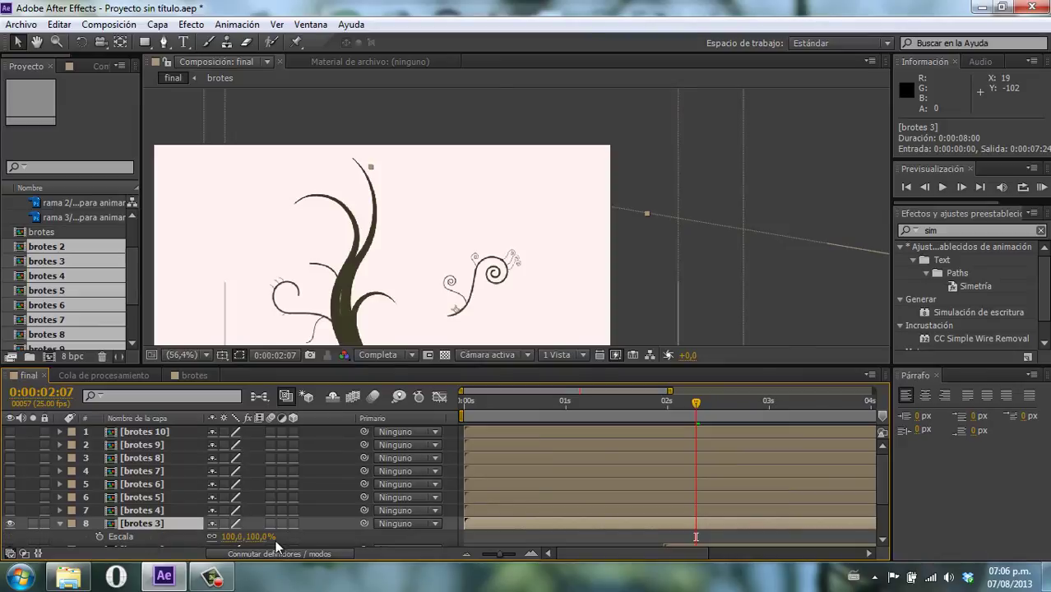
{"action": "left_click_drag", "start_coordinate": [249, 538], "coordinate": [288, 507]}
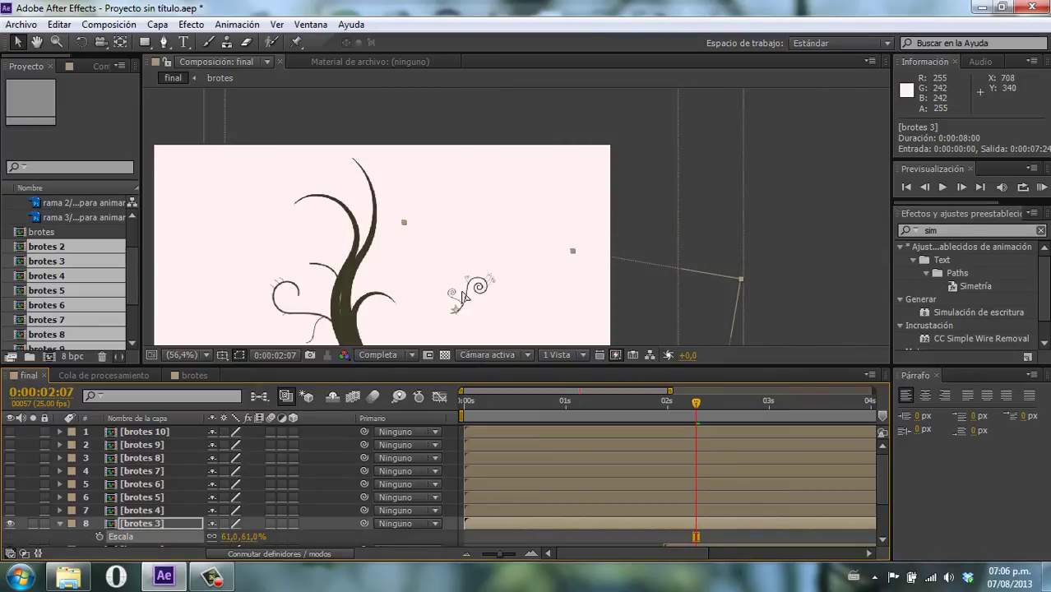
{"action": "left_click_drag", "start_coordinate": [462, 294], "coordinate": [372, 242]}
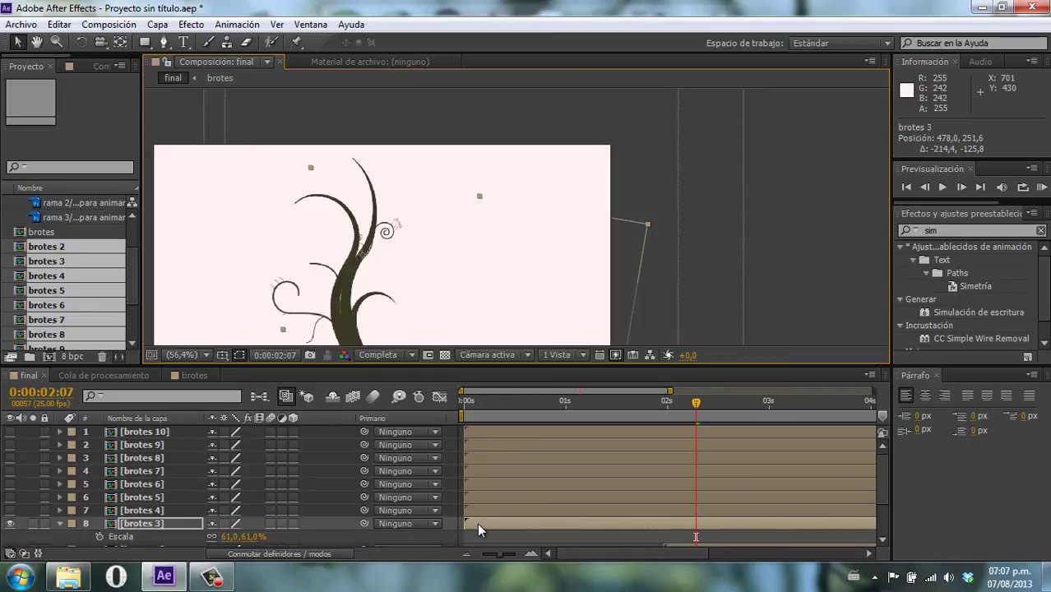
{"action": "left_click_drag", "start_coordinate": [472, 530], "coordinate": [695, 533]}
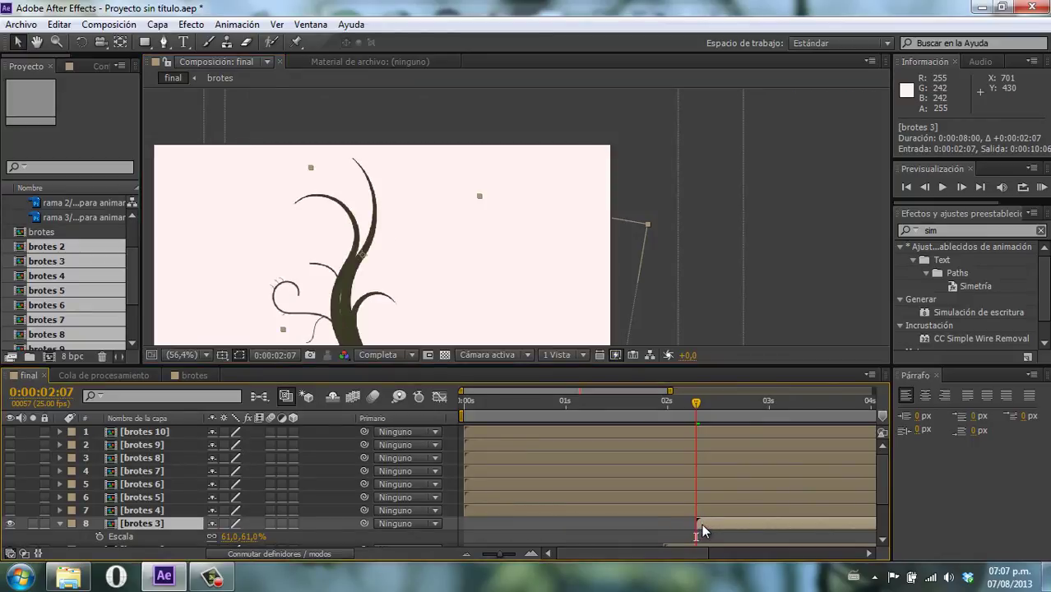
{"action": "left_click", "coordinate": [130, 511]}
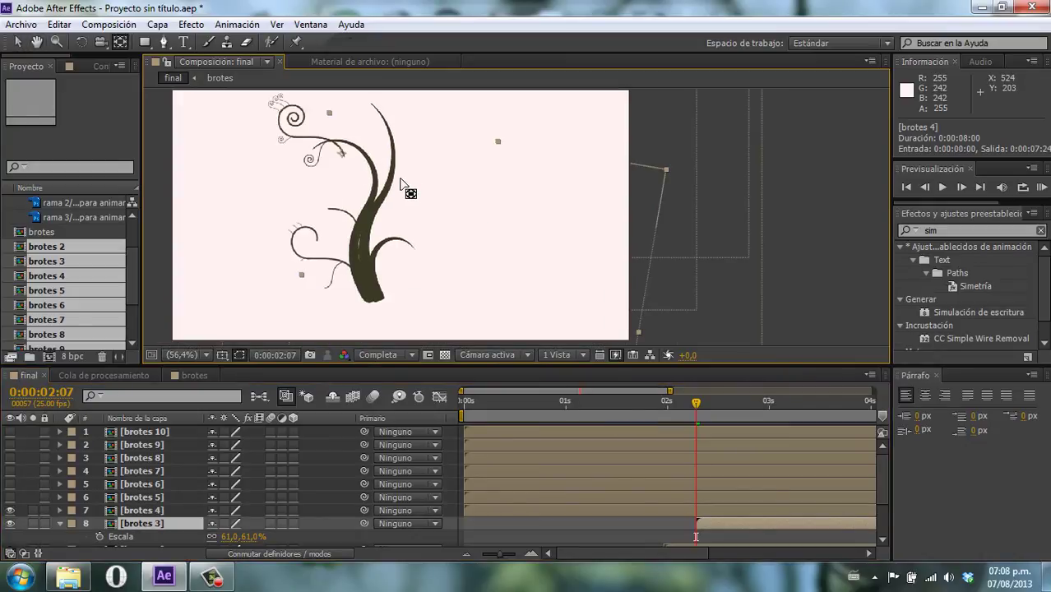
Move the brotes 4 sprout up and left, tilting it slightly
{"action": "left_click", "coordinate": [160, 513]}
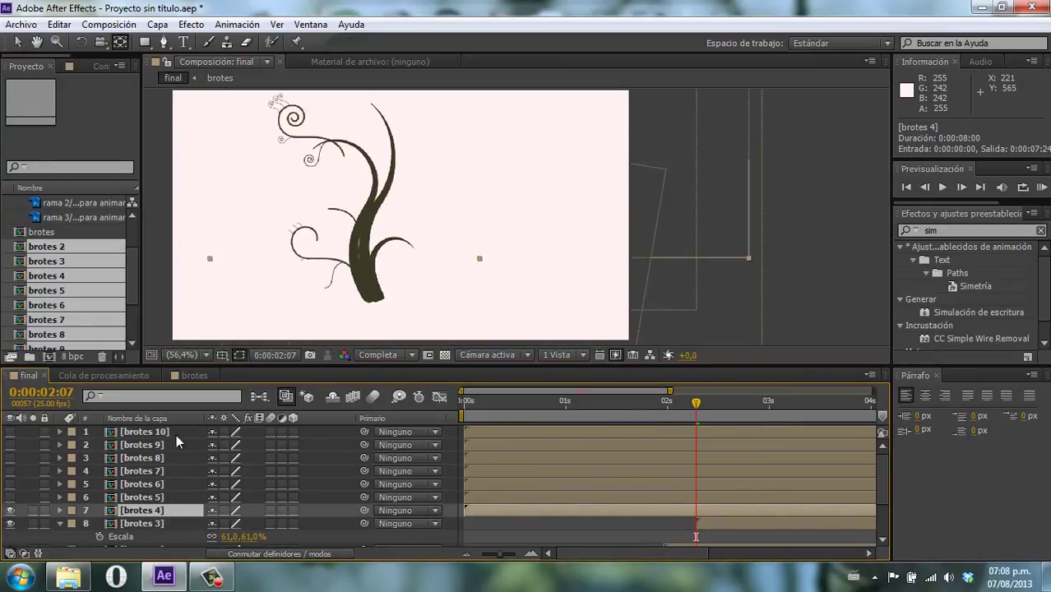
{"action": "left_click", "coordinate": [18, 42]}
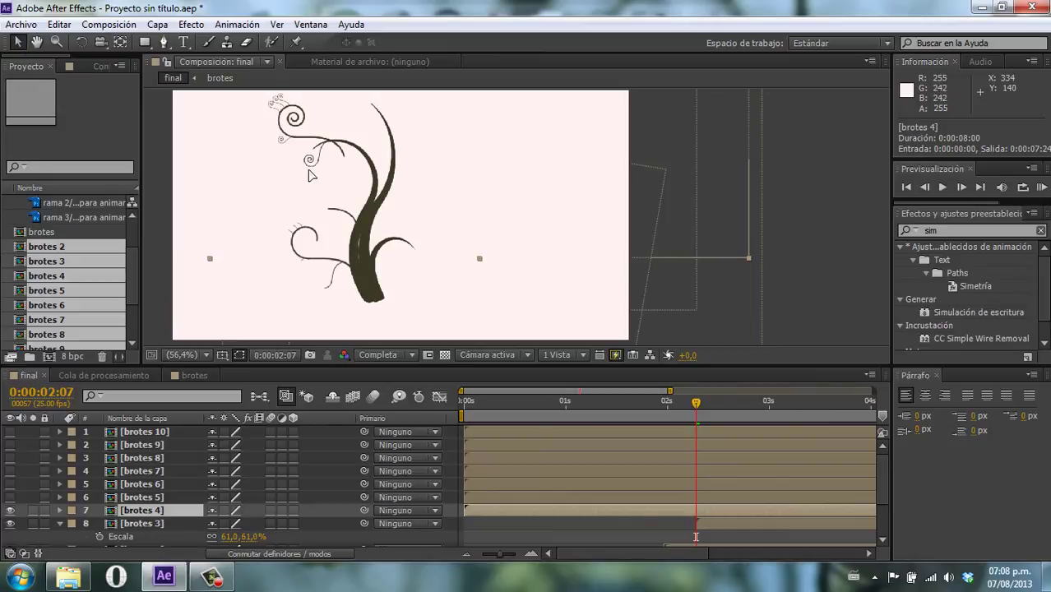
{"action": "left_click_drag", "start_coordinate": [310, 175], "coordinate": [320, 147]}
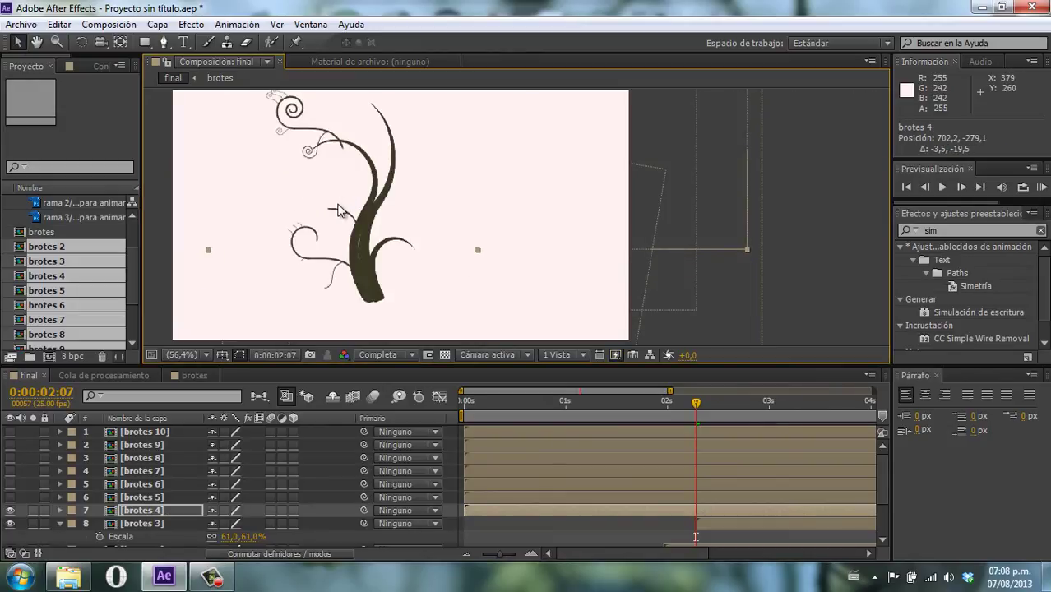
{"action": "key", "text": "w"}
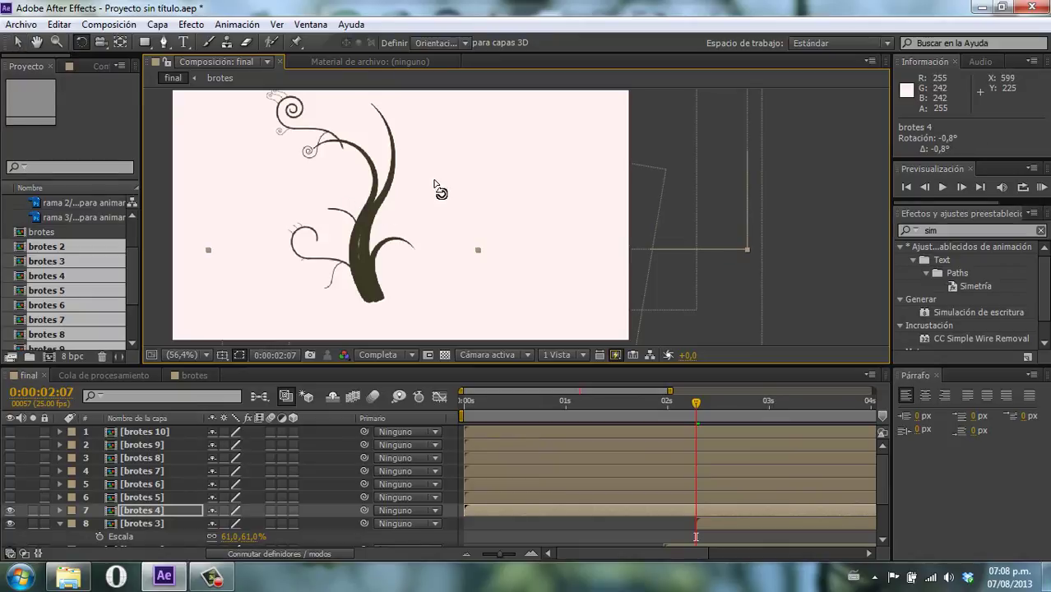
{"action": "mouse_move", "coordinate": [439, 195]}
{"action": "left_mouse_down"}
{"action": "mouse_move", "coordinate": [436, 173]}
{"action": "mouse_move", "coordinate": [474, 205]}
{"action": "left_mouse_up"}
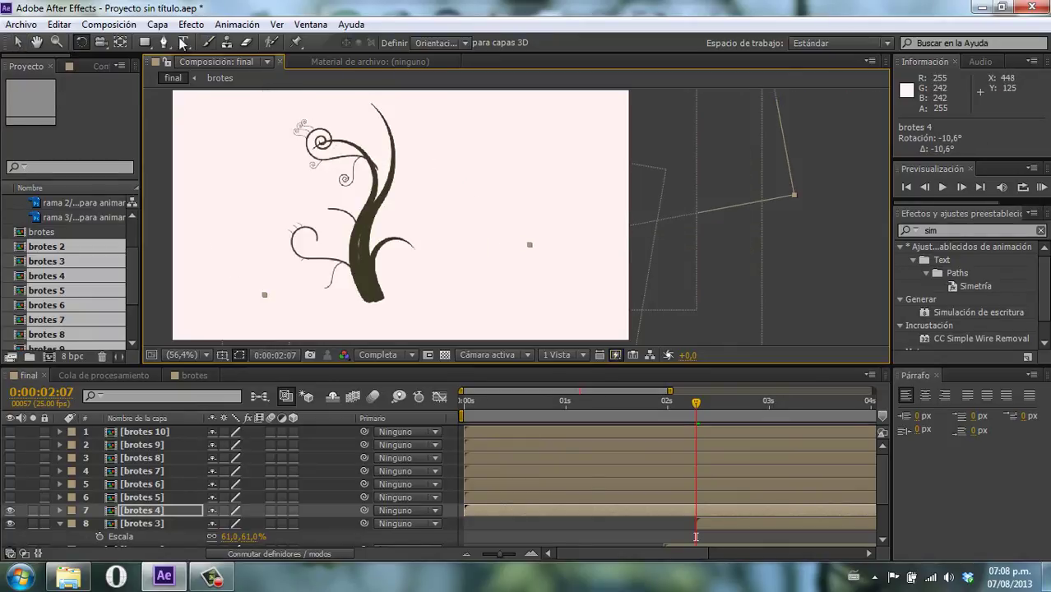
{"action": "left_click", "coordinate": [22, 43]}
{"action": "left_click_drag", "start_coordinate": [312, 164], "coordinate": [285, 144]}
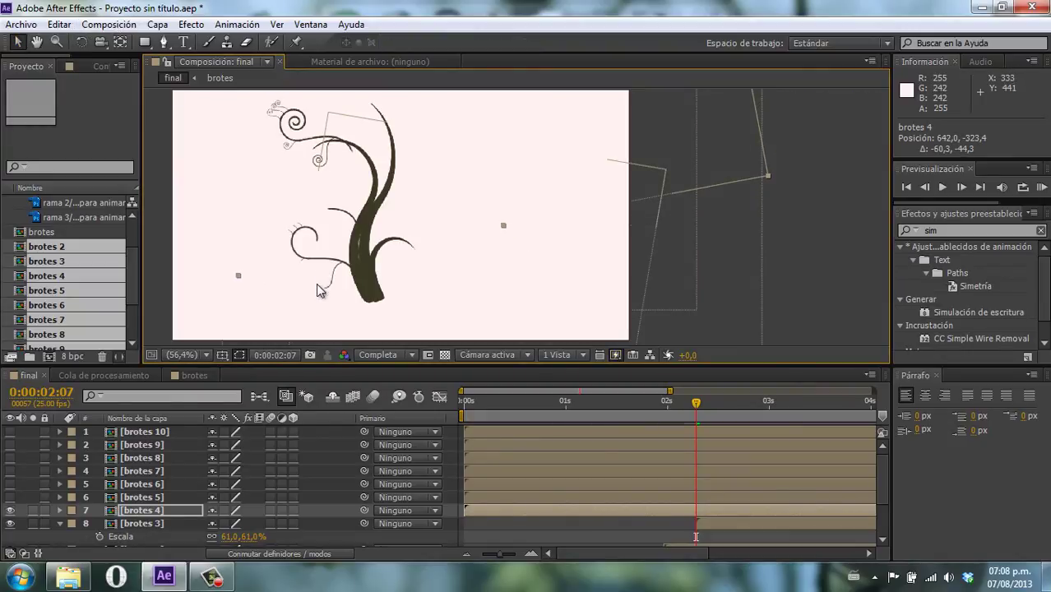
Scale brotes 4 to 76%, rotate it to about -28.6°, and place it at 457.7, -266.7
{"action": "left_click", "coordinate": [153, 511]}
{"action": "key", "text": "s"}
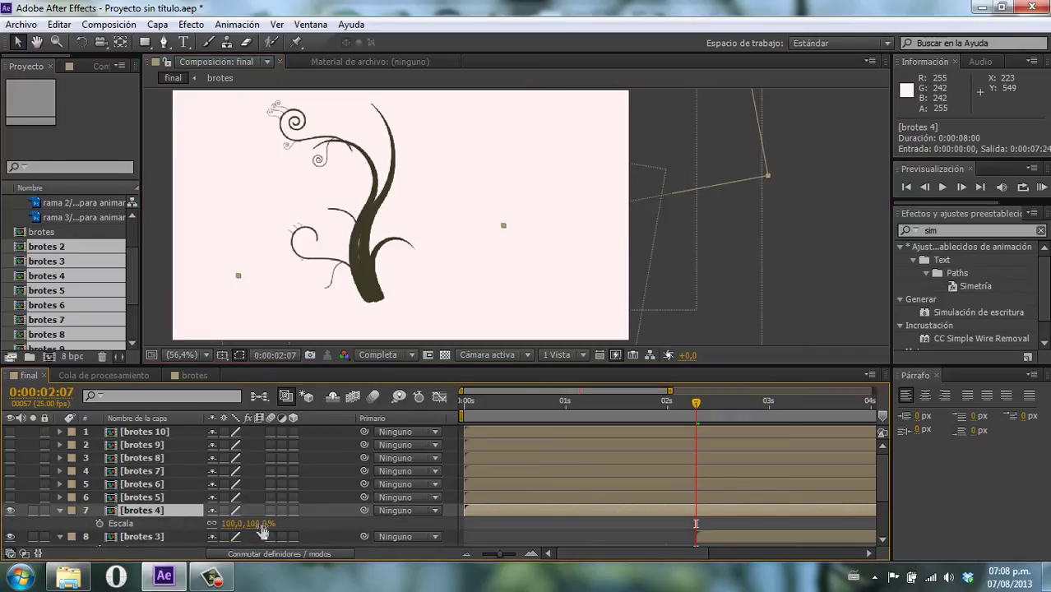
{"action": "left_click_drag", "start_coordinate": [264, 530], "coordinate": [244, 530]}
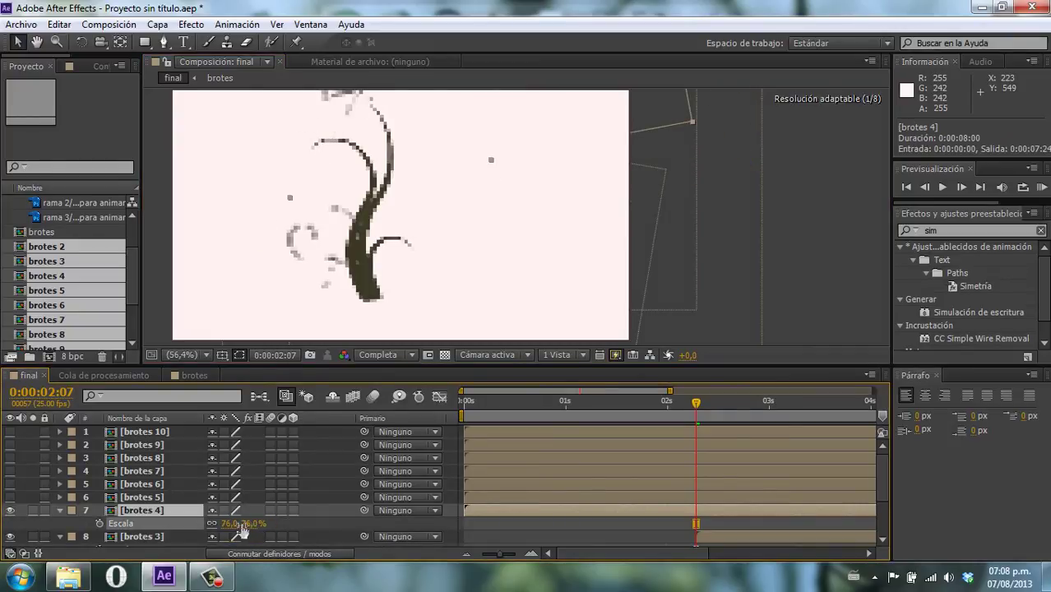
{"action": "left_click_drag", "start_coordinate": [416, 119], "coordinate": [389, 166]}
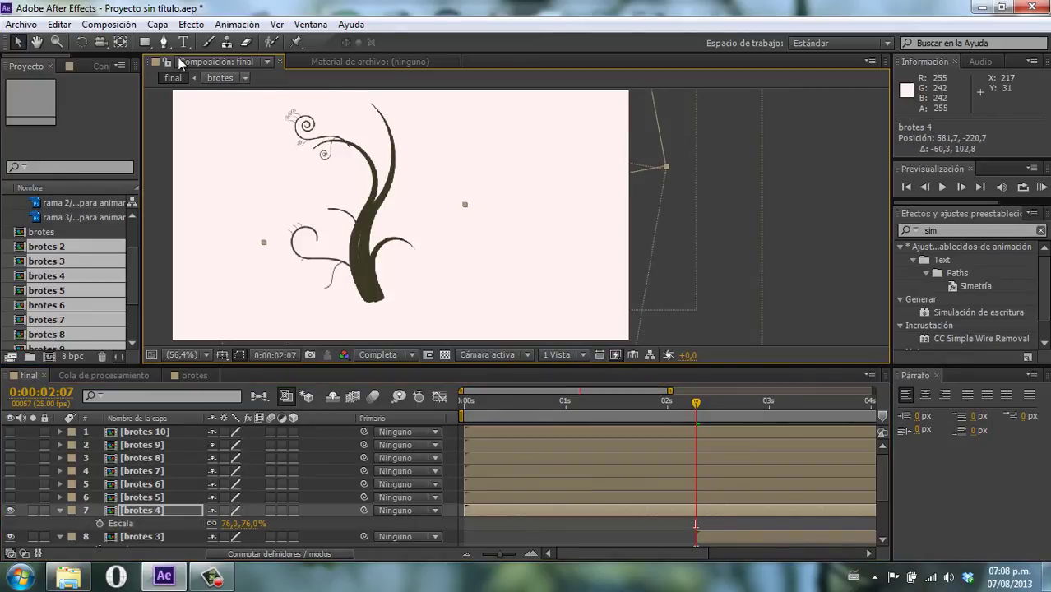
{"action": "left_click", "coordinate": [82, 42]}
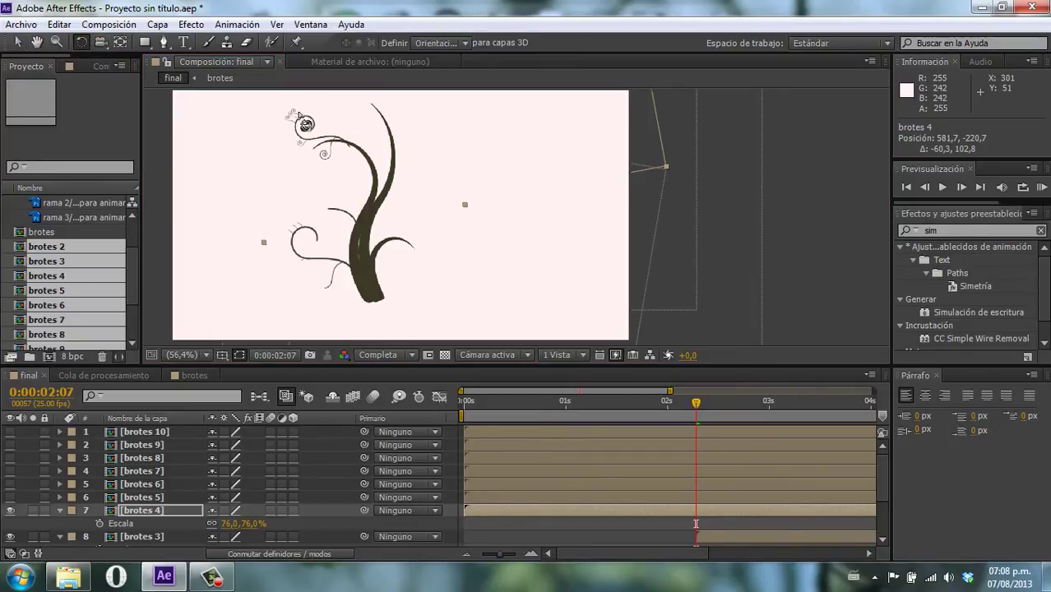
{"action": "mouse_move", "coordinate": [306, 120]}
{"action": "left_mouse_down"}
{"action": "mouse_move", "coordinate": [273, 130]}
{"action": "mouse_move", "coordinate": [341, 148]}
{"action": "left_mouse_up"}
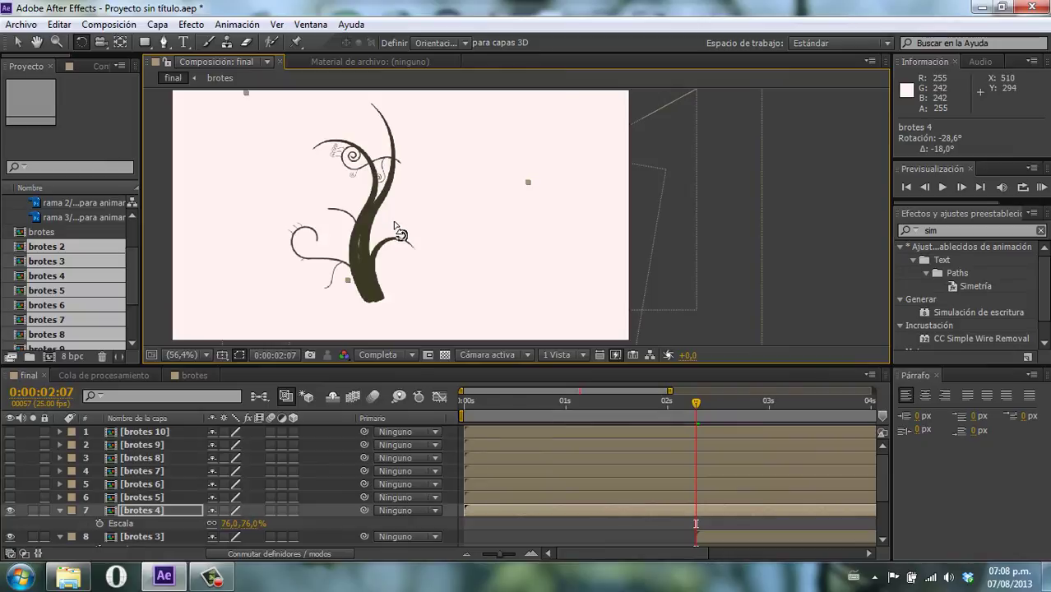
{"action": "key", "text": "v"}
{"action": "left_click_drag", "start_coordinate": [525, 180], "coordinate": [461, 165]}
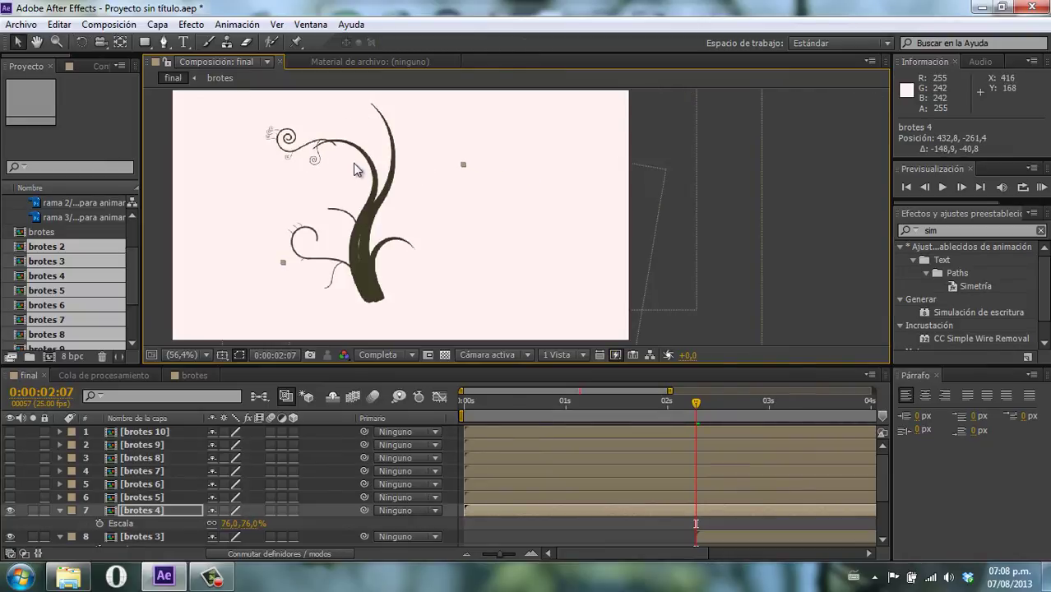
{"action": "left_click_drag", "start_coordinate": [355, 164], "coordinate": [366, 162]}
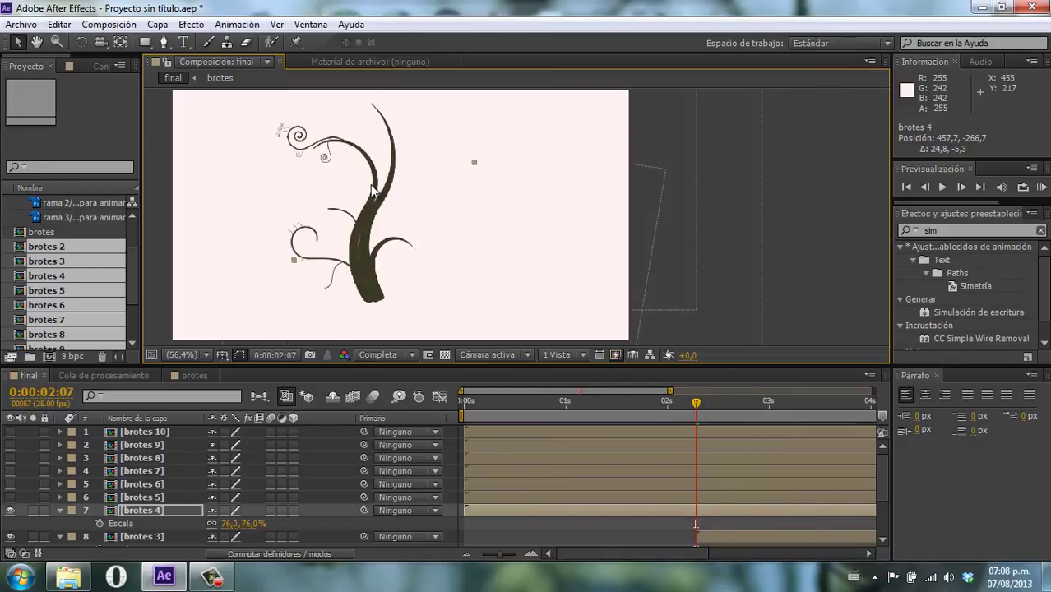
Delay brotes 4 to start at 0:00:02:11, then switch to the arbol composition
{"action": "left_click_drag", "start_coordinate": [379, 204], "coordinate": [381, 208]}
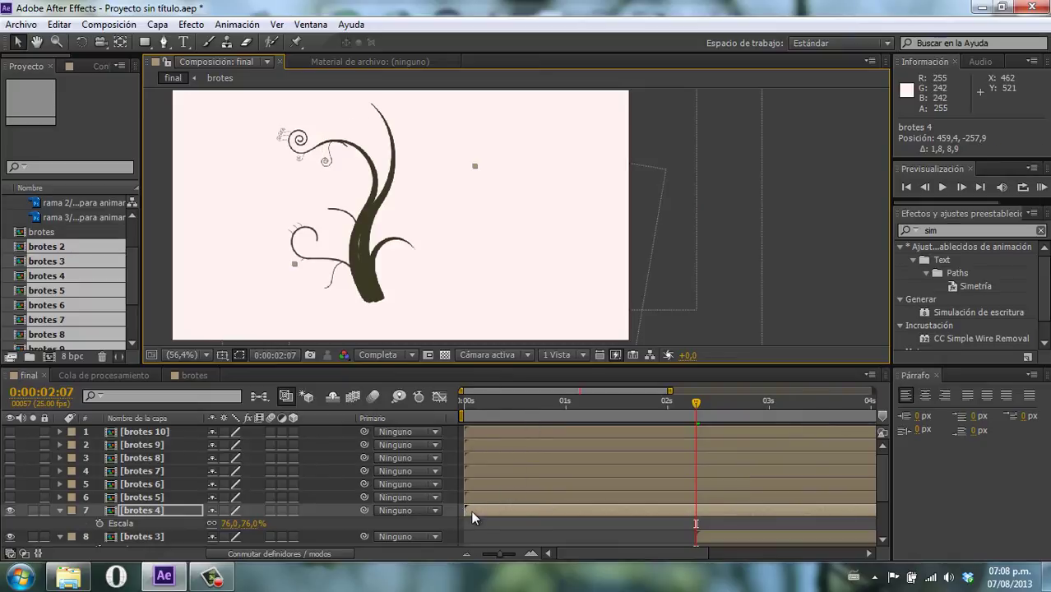
{"action": "left_click_drag", "start_coordinate": [471, 510], "coordinate": [703, 511]}
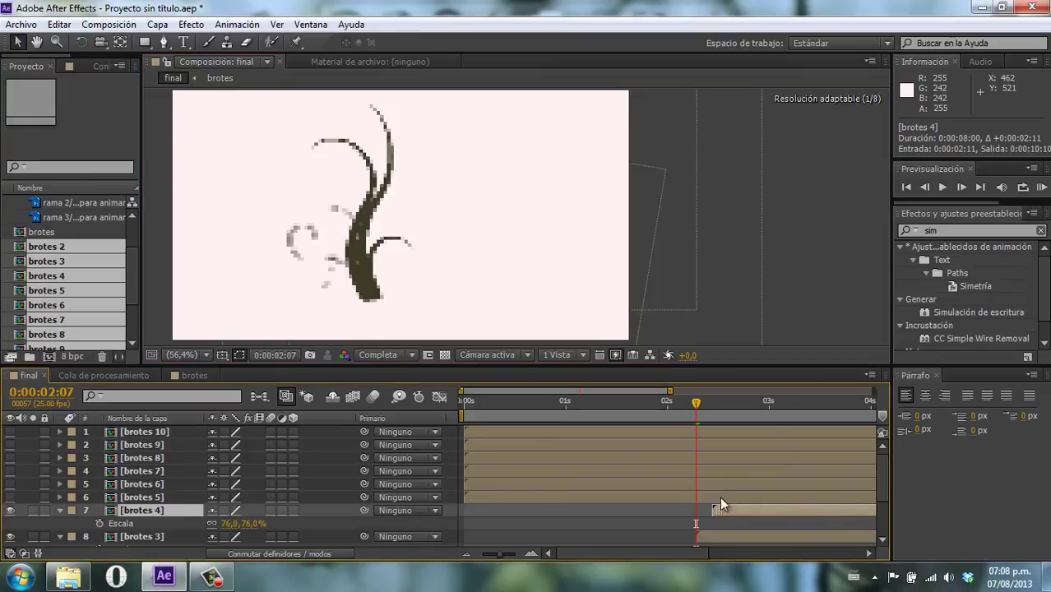
{"action": "left_click_drag", "start_coordinate": [696, 405], "coordinate": [721, 403]}
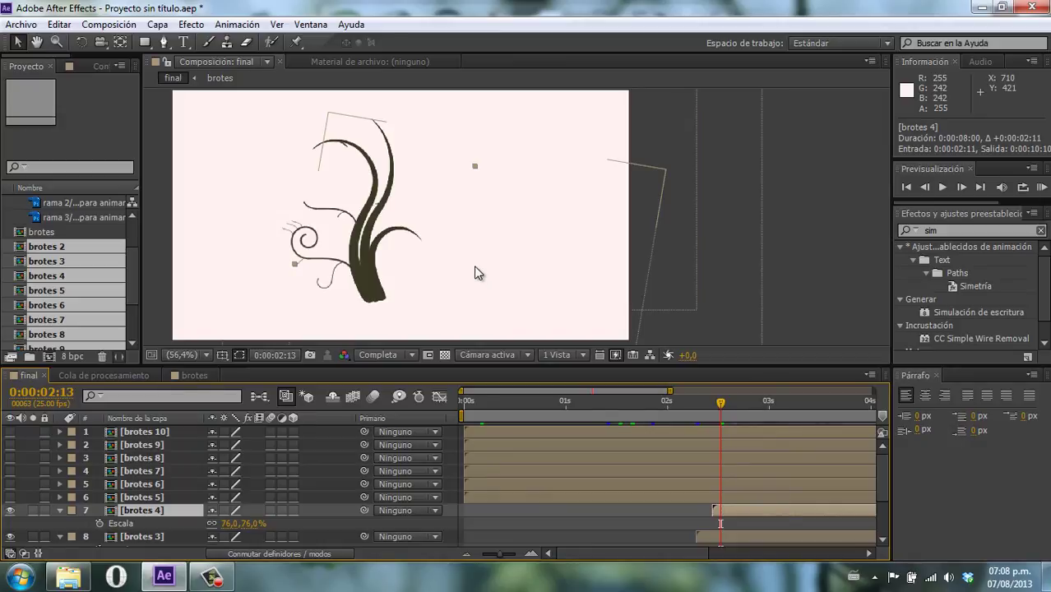
{"action": "left_click", "coordinate": [159, 498]}
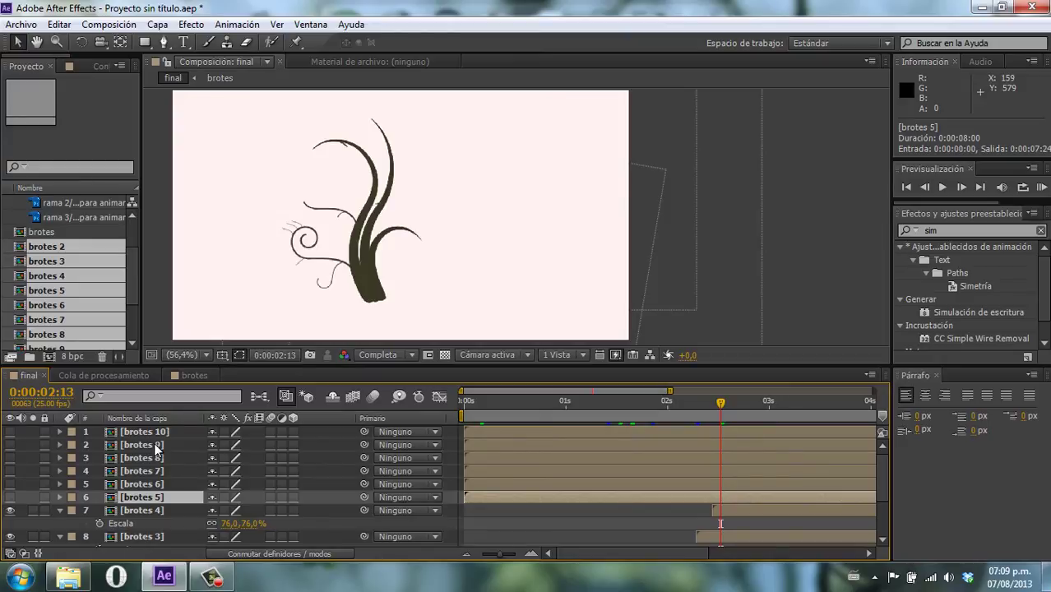
{"action": "left_click", "coordinate": [875, 576]}
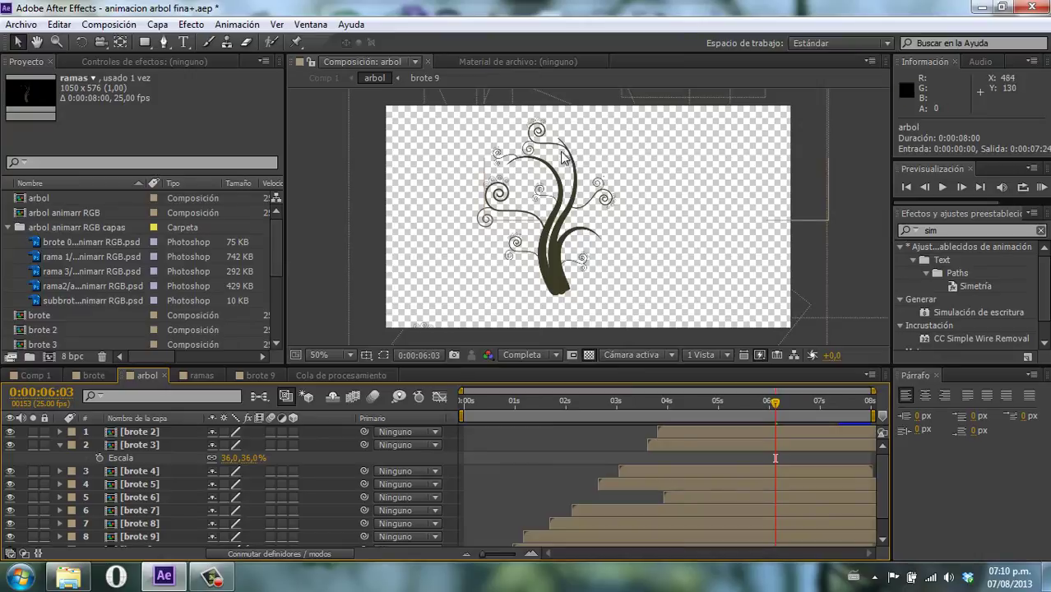
Close the flowchart and select all ten layers of the arbol composition
{"action": "left_click", "coordinate": [149, 442]}
{"action": "scroll", "coordinate": [157, 452], "scroll_direction": "down", "scroll_amount": 1}
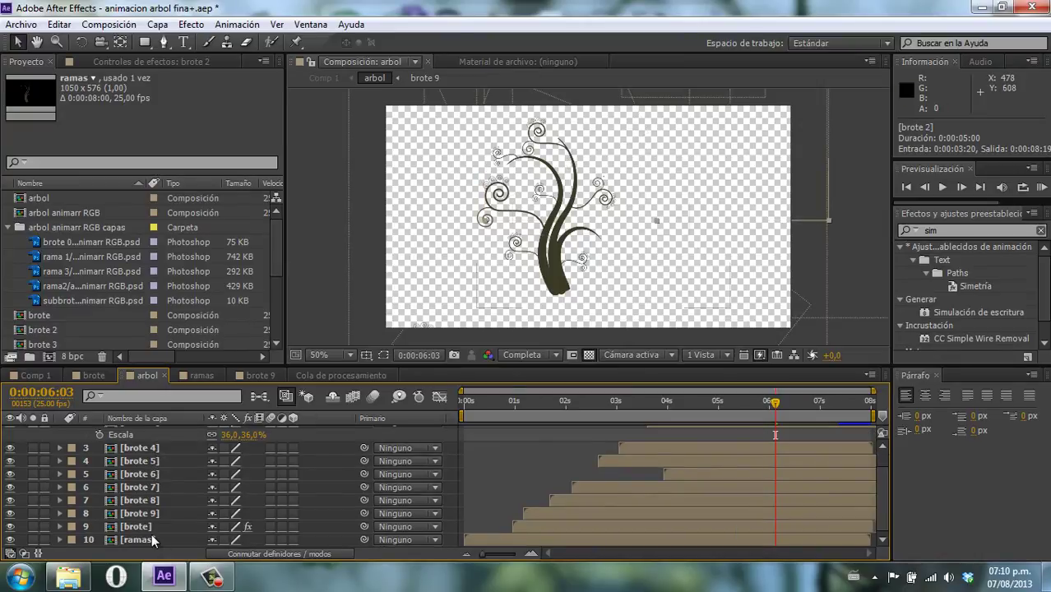
{"action": "scroll", "coordinate": [144, 472], "scroll_direction": "up", "scroll_amount": 1}
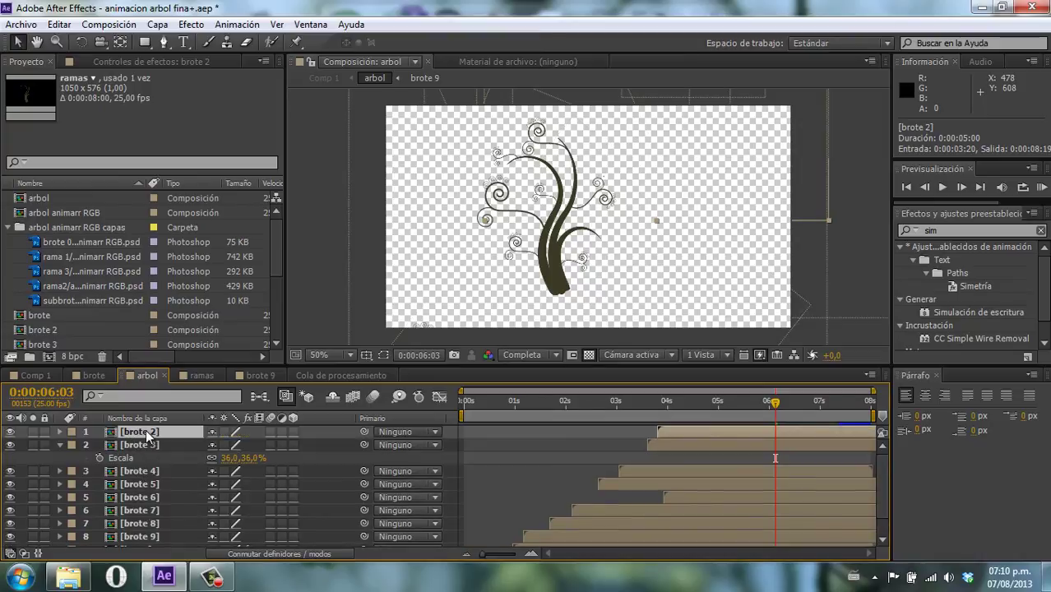
{"action": "scroll", "coordinate": [144, 477], "scroll_direction": "down", "scroll_amount": 1}
{"action": "key", "text": "Tab"}
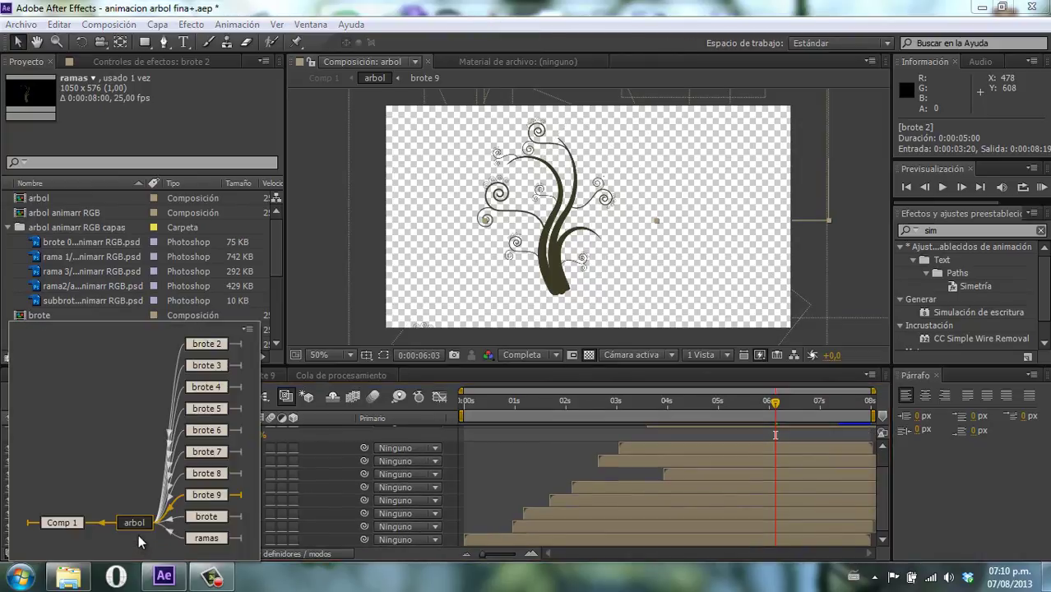
{"action": "left_click", "coordinate": [321, 440]}
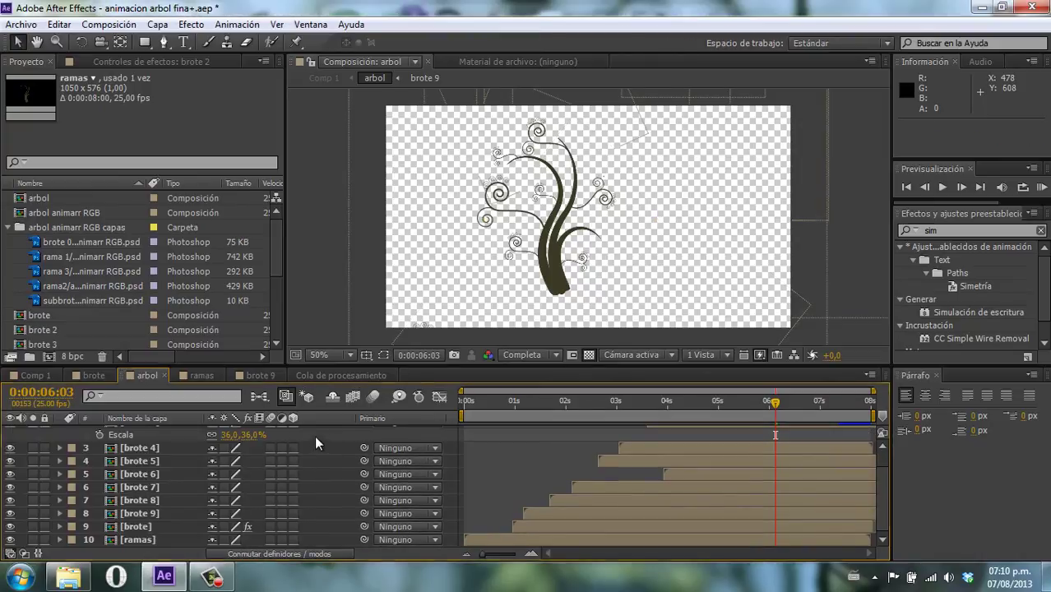
{"action": "scroll", "coordinate": [138, 448], "scroll_direction": "up", "scroll_amount": 1}
{"action": "left_click", "coordinate": [138, 432]}
{"action": "scroll", "coordinate": [131, 485], "scroll_direction": "down", "scroll_amount": 1}
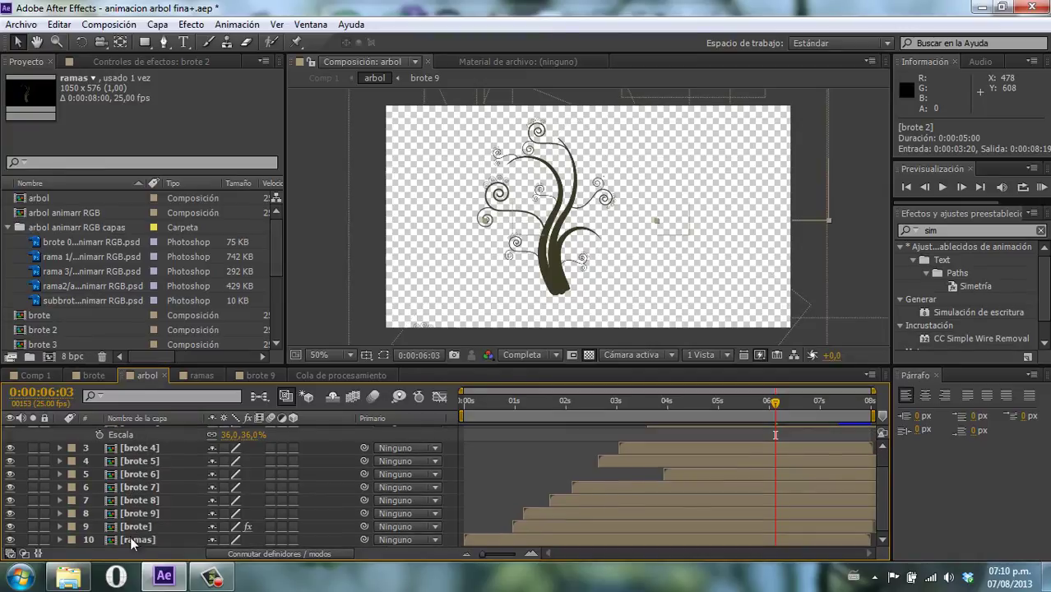
{"action": "left_click", "coordinate": [131, 538], "text": "shift"}
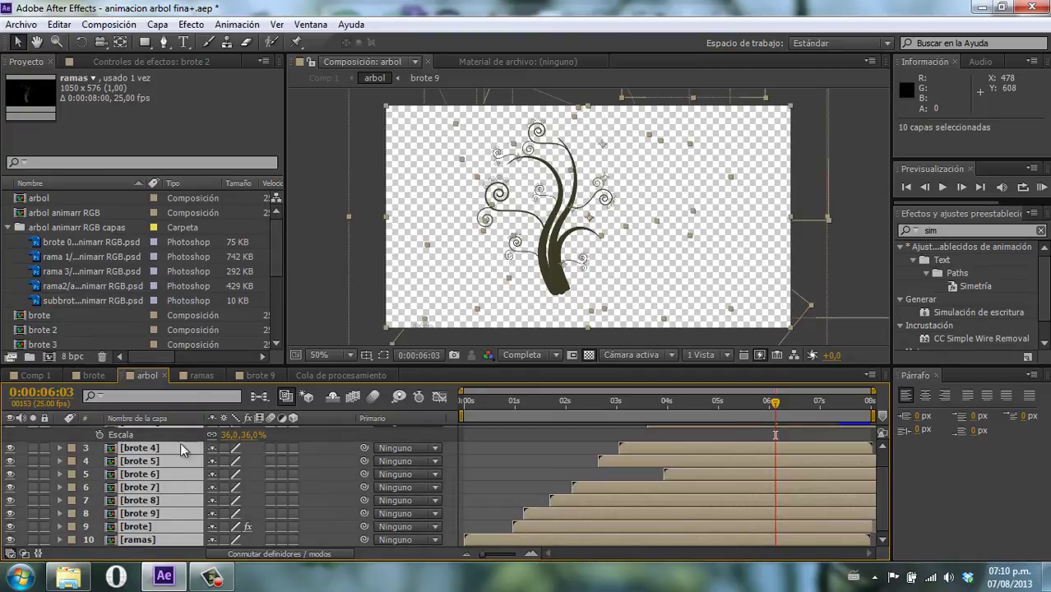
Precompose the selected layers into a new composition named 'arbol'
{"action": "left_click", "coordinate": [152, 27]}
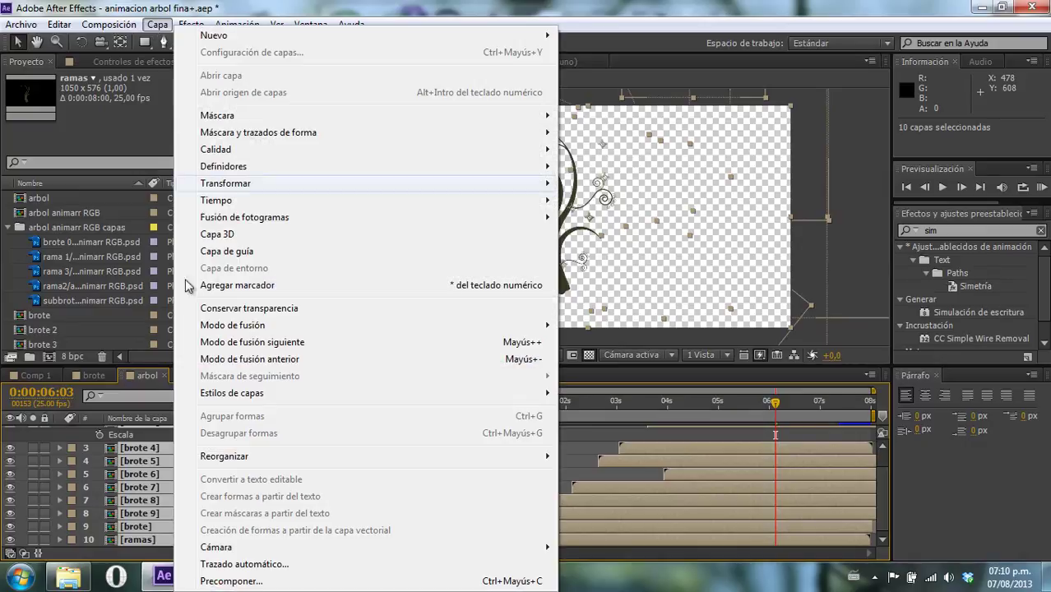
{"action": "left_click", "coordinate": [222, 575]}
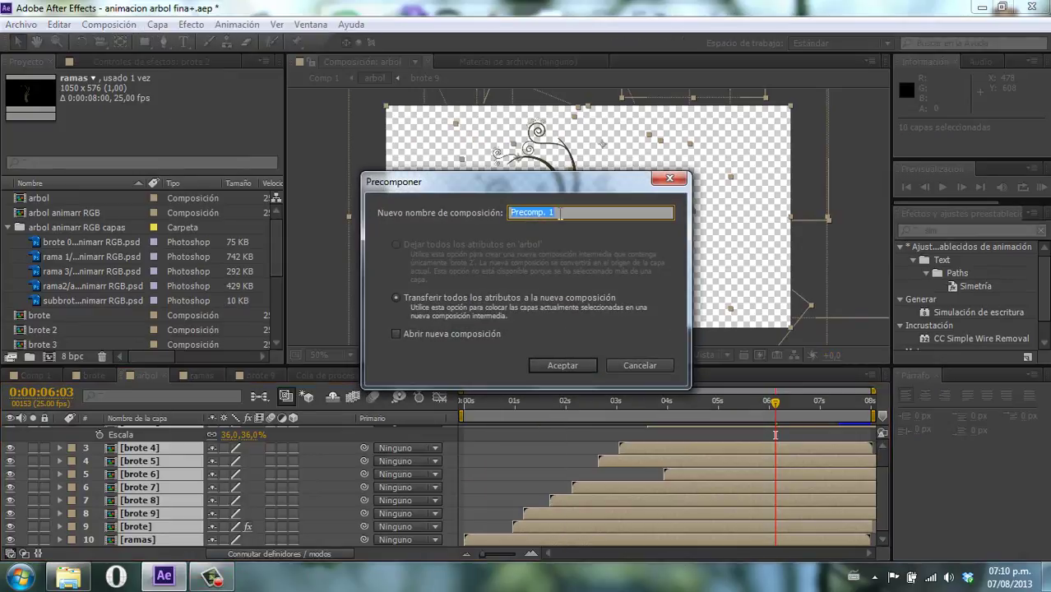
{"action": "type", "text": "arb"}
{"action": "type", "text": "ol"}
{"action": "left_click", "coordinate": [572, 369]}
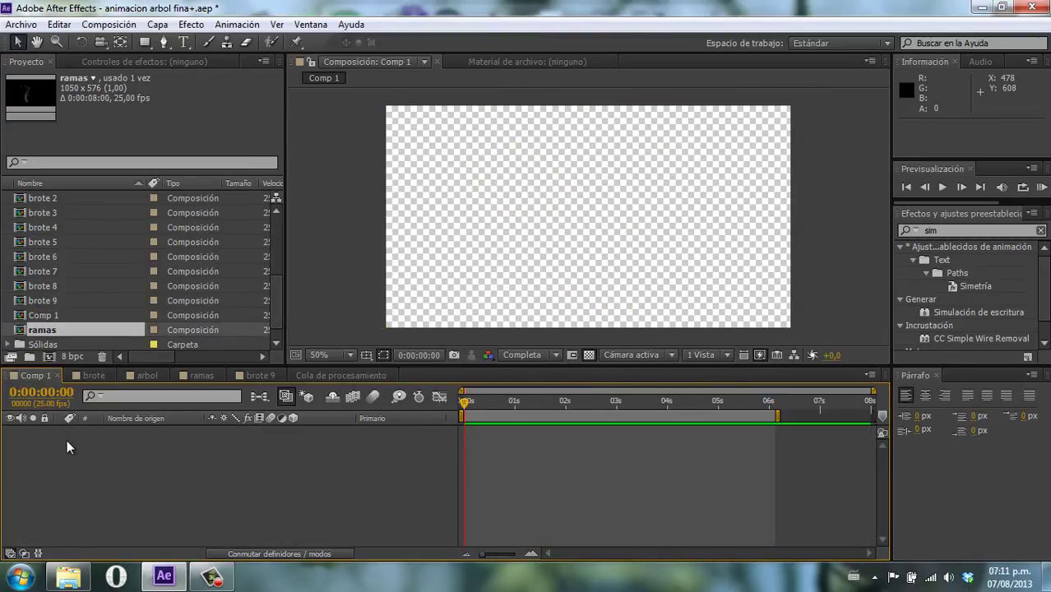
Add the arbol composition to Comp 1, preview the growth, then deselect the tree layer
{"action": "left_click_drag", "start_coordinate": [270, 306], "coordinate": [278, 245]}
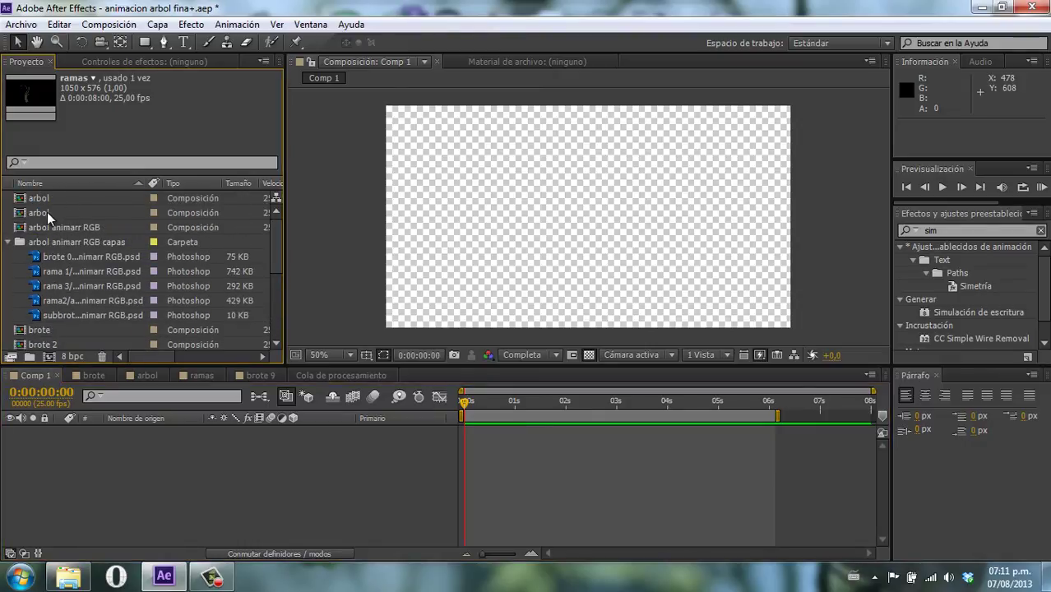
{"action": "left_click_drag", "start_coordinate": [47, 212], "coordinate": [83, 434]}
{"action": "left_click_drag", "start_coordinate": [465, 402], "coordinate": [617, 406]}
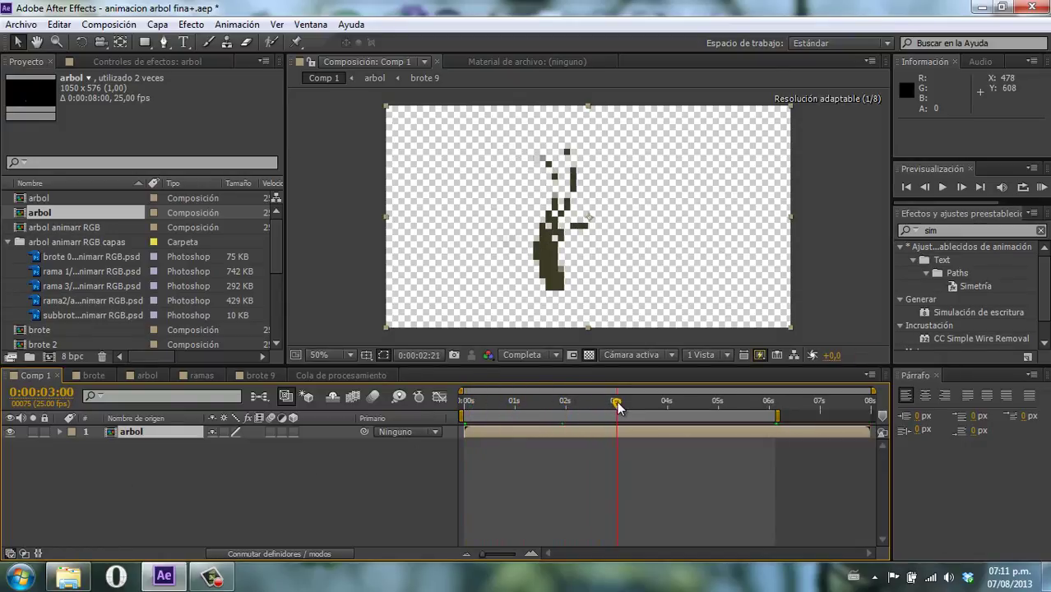
{"action": "left_click", "coordinate": [1041, 187]}
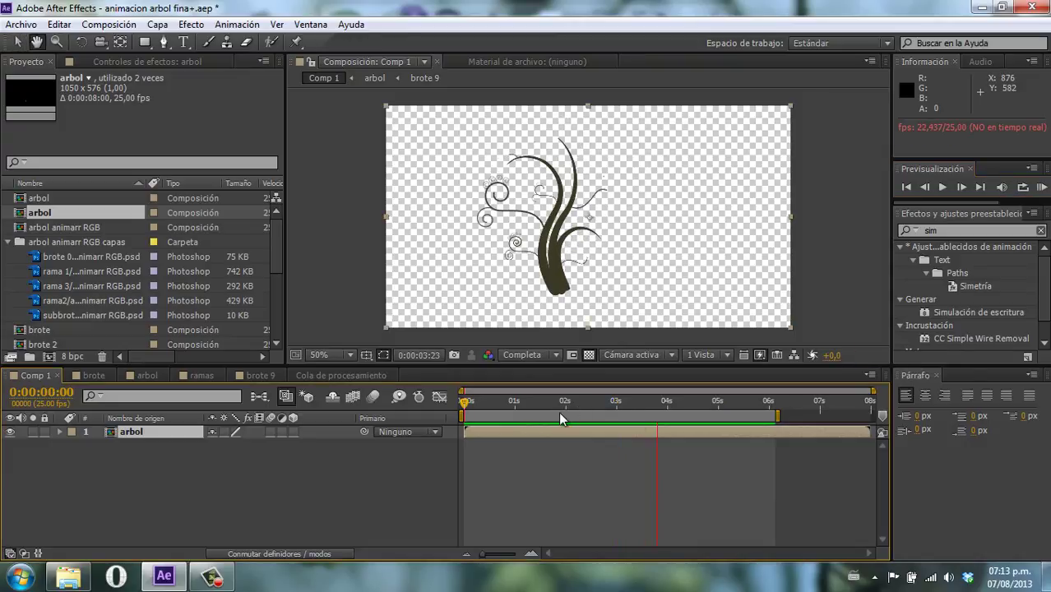
{"action": "left_click", "coordinate": [150, 458]}
Create a new solid layer and move it below the arbol layer
{"action": "left_click", "coordinate": [157, 24]}
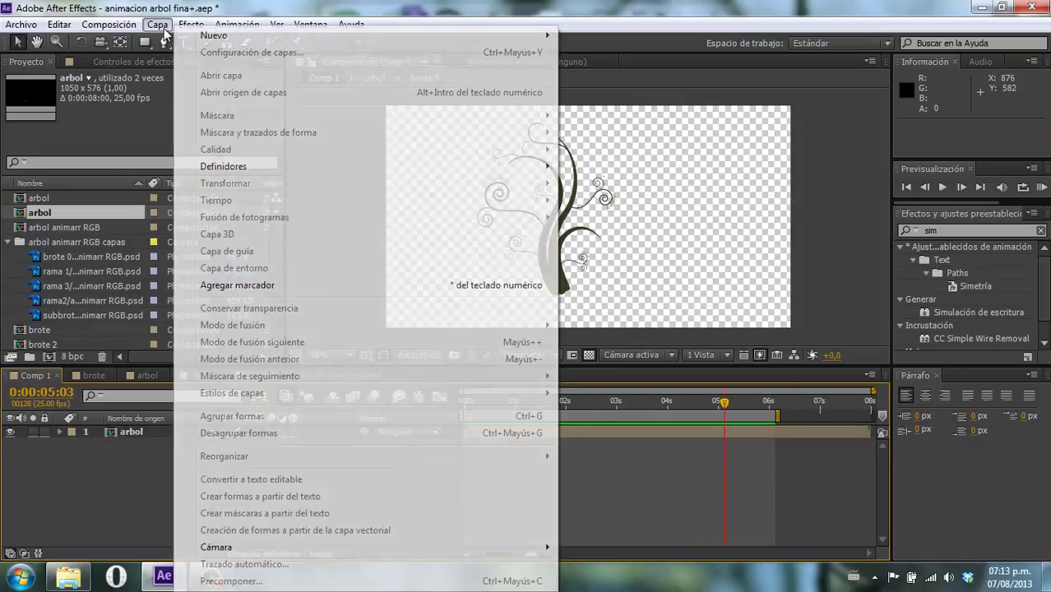
{"action": "mouse_move", "coordinate": [207, 42]}
{"action": "left_click", "coordinate": [600, 47]}
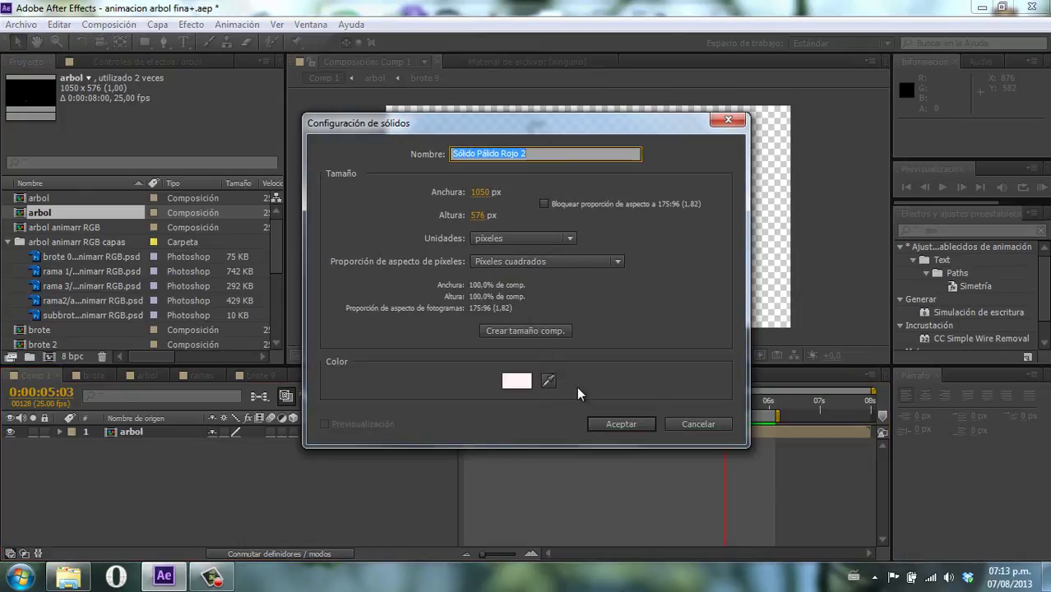
{"action": "left_click", "coordinate": [601, 424]}
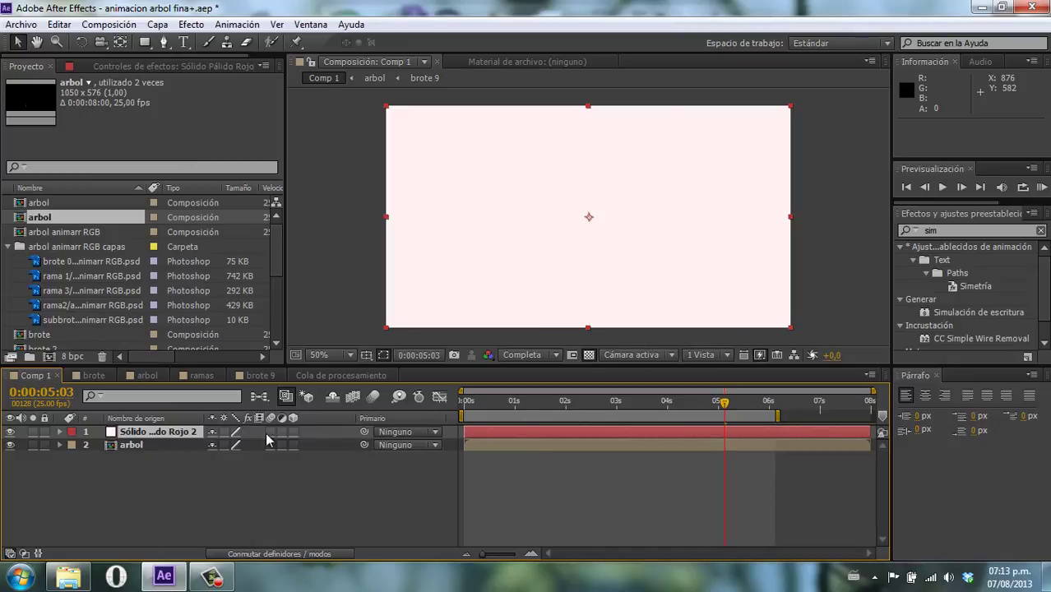
{"action": "left_click_drag", "start_coordinate": [160, 435], "coordinate": [152, 448]}
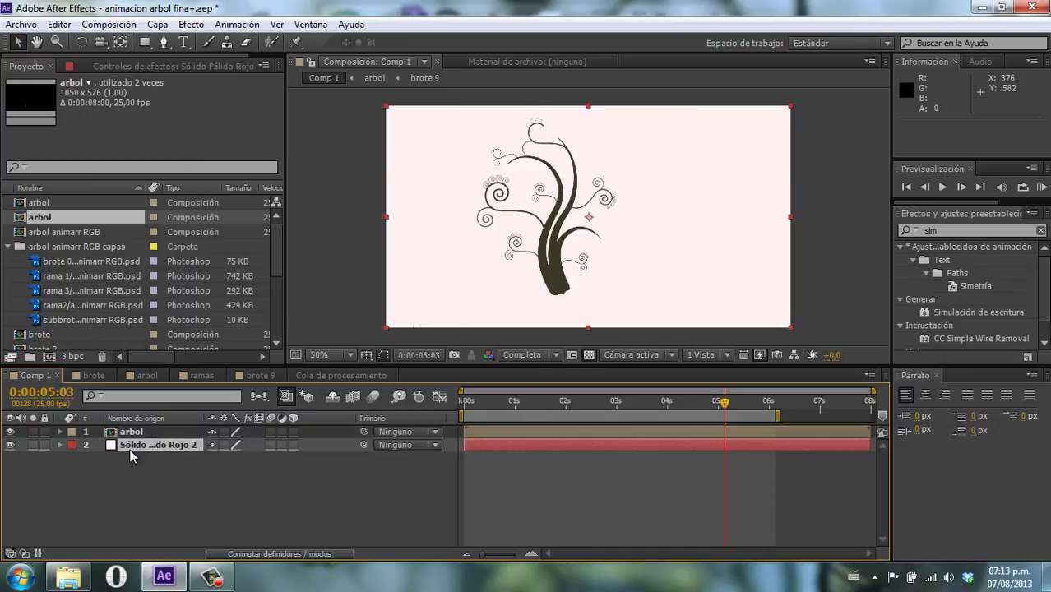
Search 'pendien' and apply the Pendiente gradient effect to the solid
{"action": "double_click", "coordinate": [963, 231]}
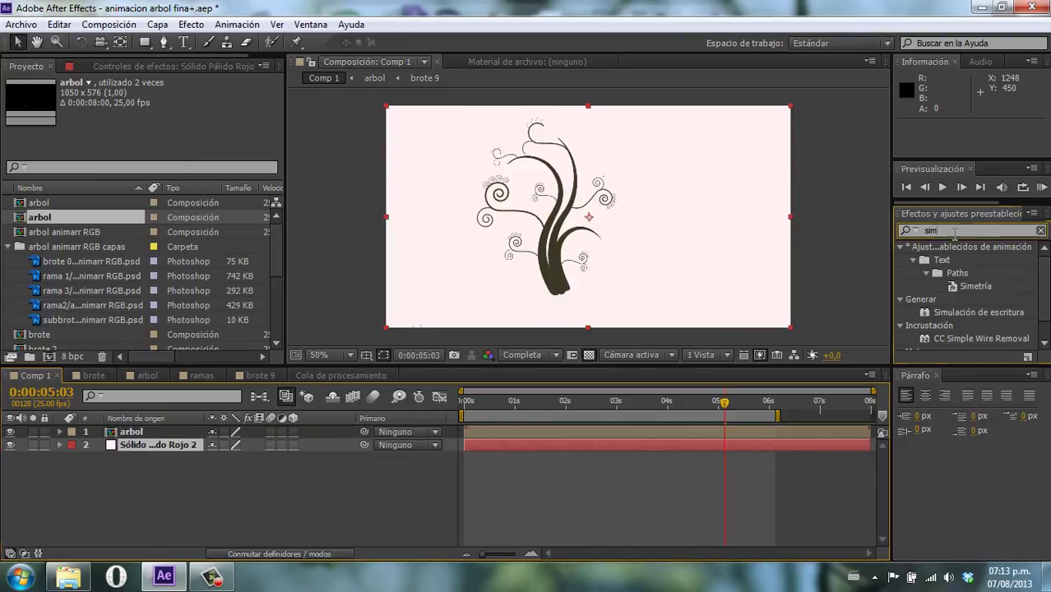
{"action": "type", "text": "pendie"}
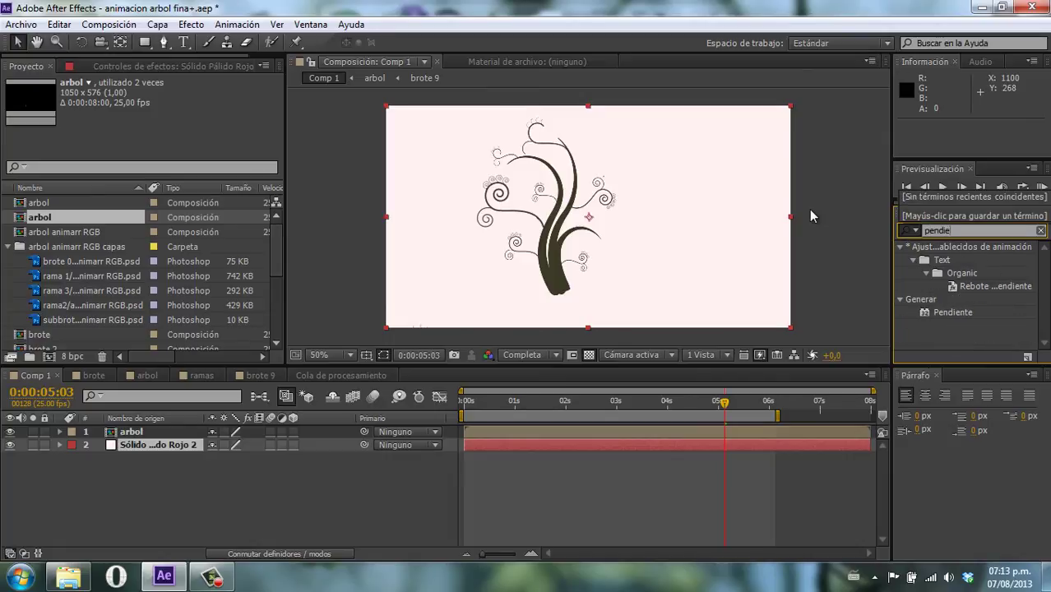
{"action": "type", "text": "n"}
{"action": "left_click", "coordinate": [956, 314]}
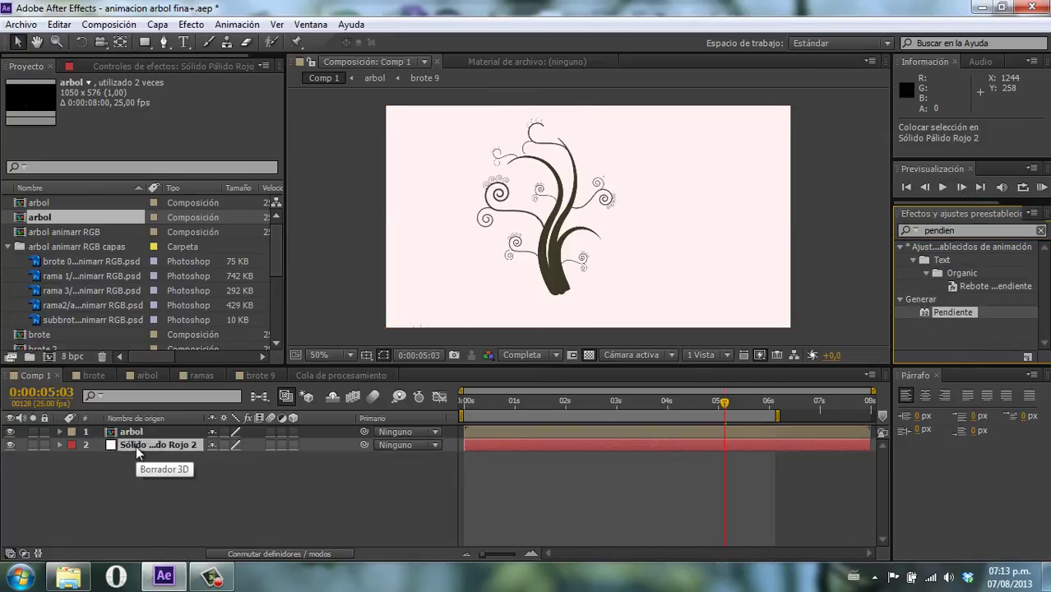
{"action": "left_click_drag", "start_coordinate": [378, 375], "coordinate": [136, 445]}
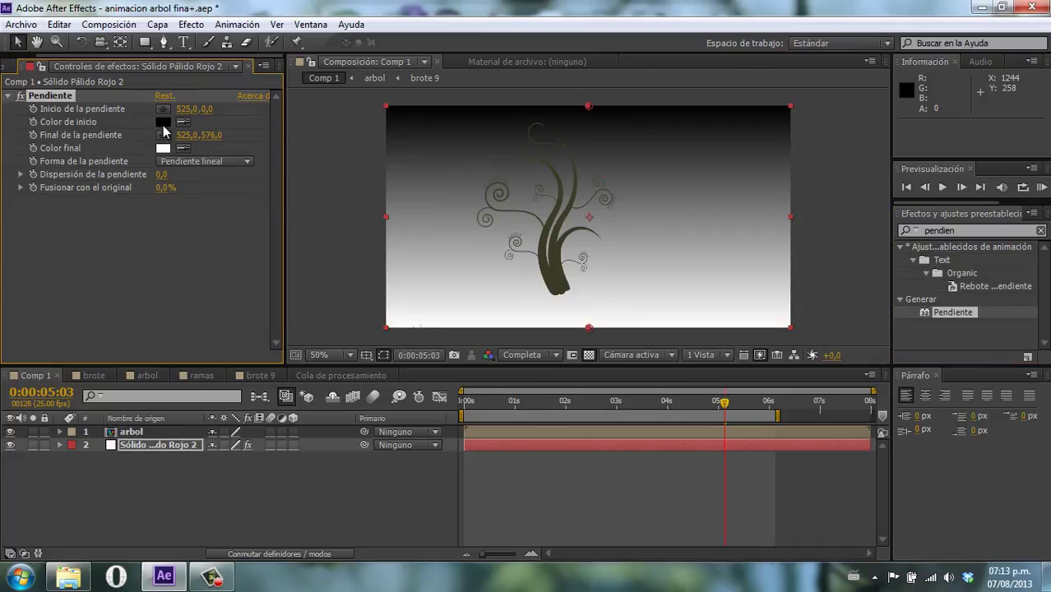
Set the gradient's start colour to pale peach and end colour to deep orange (B56F00)
{"action": "left_click", "coordinate": [163, 123]}
{"action": "left_click", "coordinate": [374, 194]}
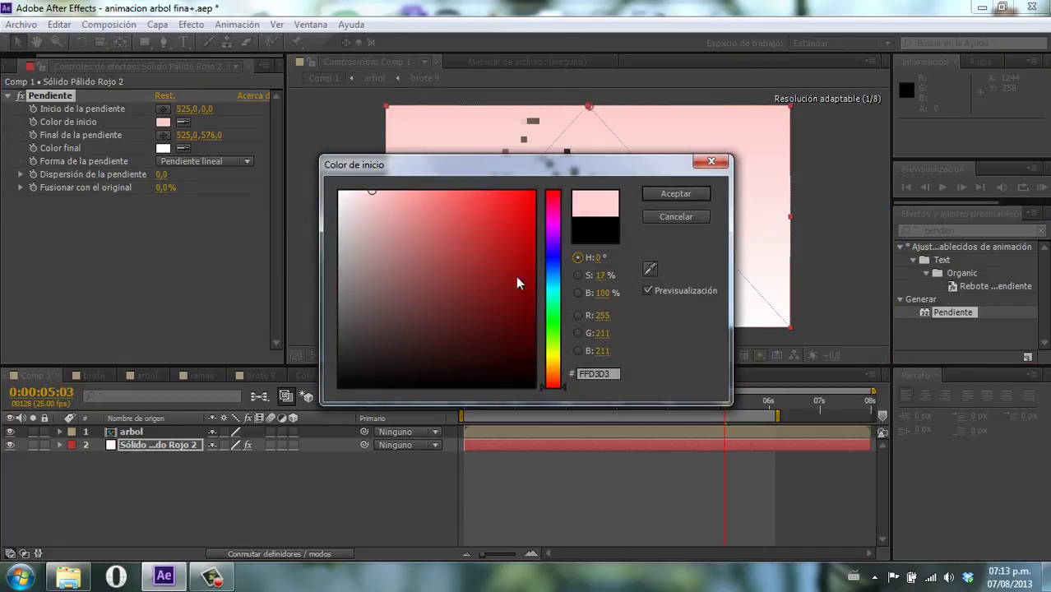
{"action": "left_click_drag", "start_coordinate": [564, 355], "coordinate": [560, 371]}
{"action": "left_click_drag", "start_coordinate": [399, 199], "coordinate": [394, 190]}
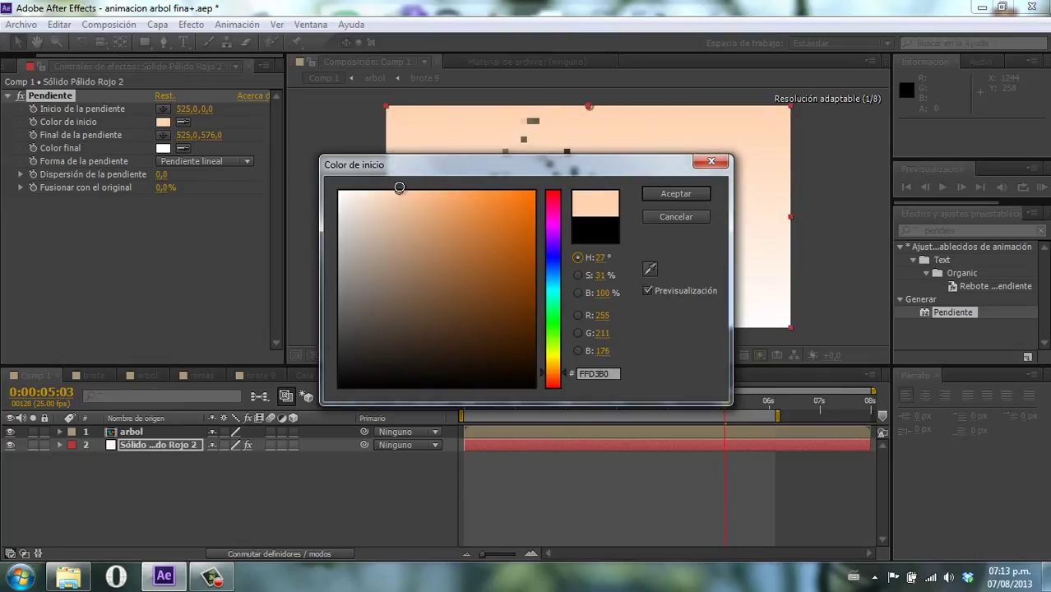
{"action": "left_click", "coordinate": [661, 194]}
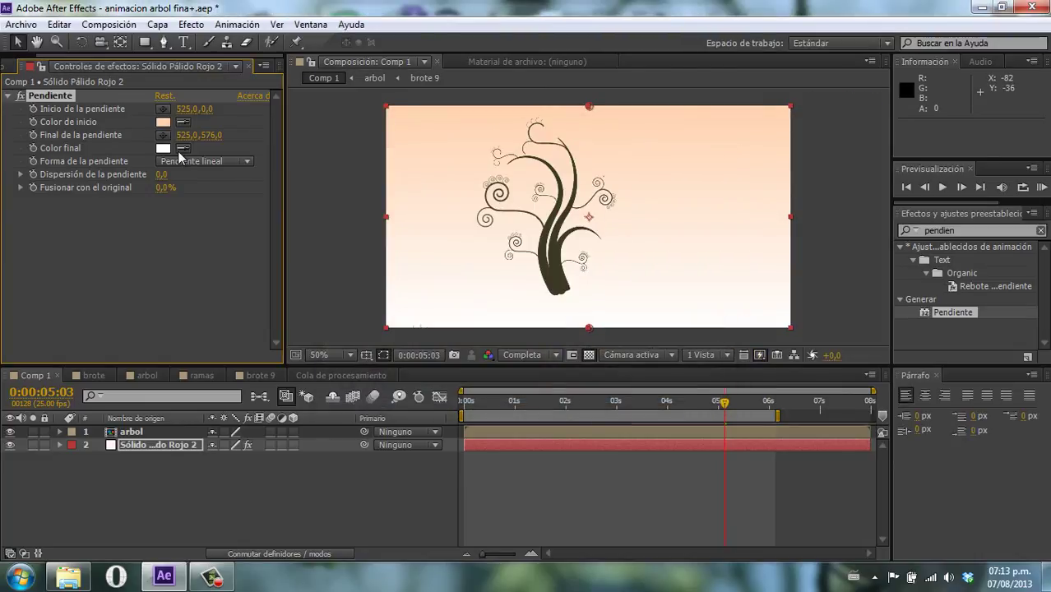
{"action": "left_click", "coordinate": [163, 148]}
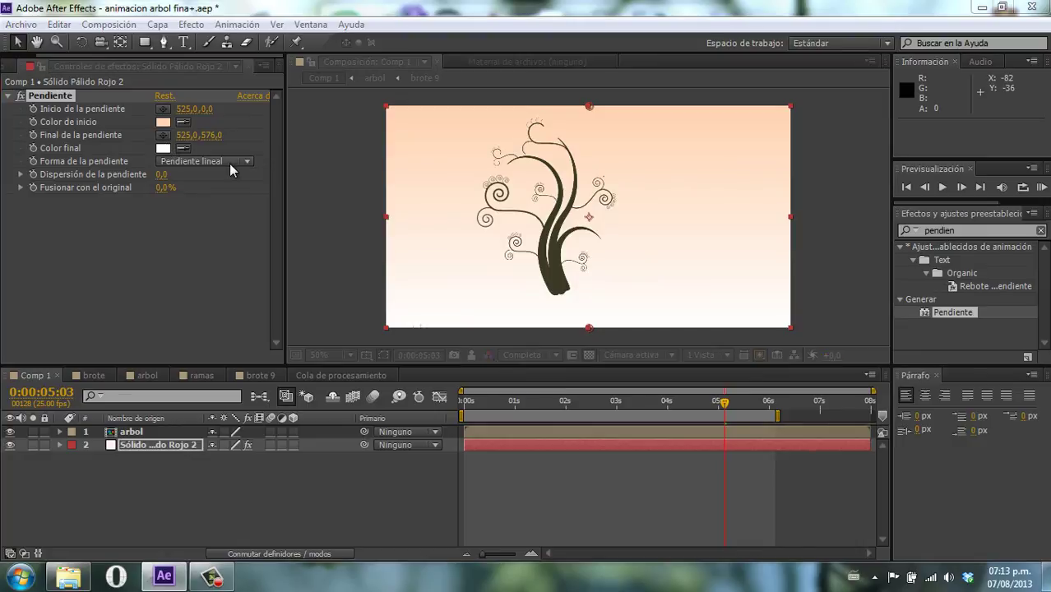
{"action": "left_click_drag", "start_coordinate": [552, 327], "coordinate": [556, 368]}
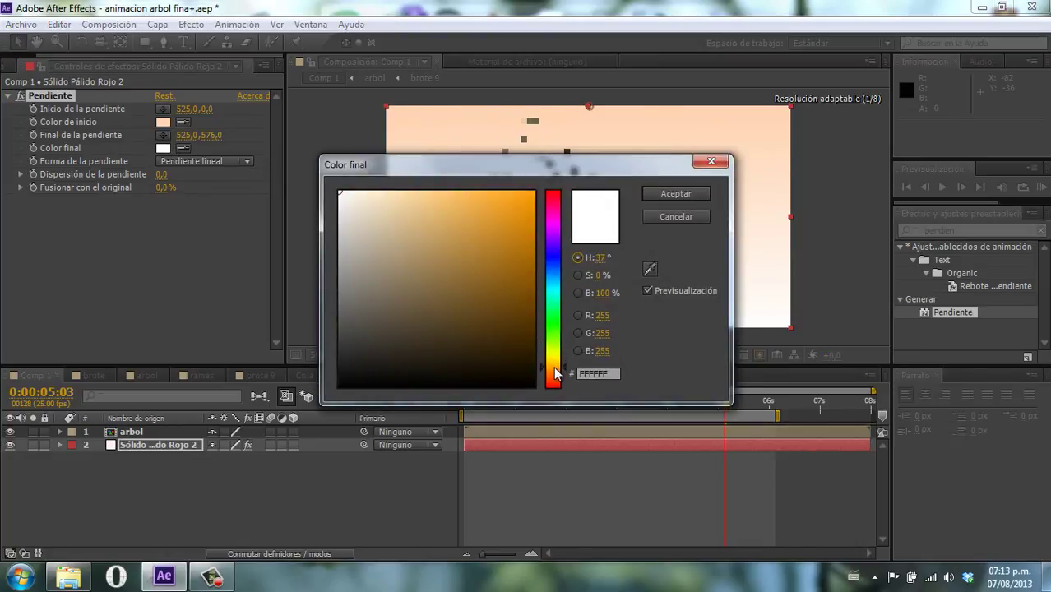
{"action": "left_click_drag", "start_coordinate": [526, 305], "coordinate": [533, 247]}
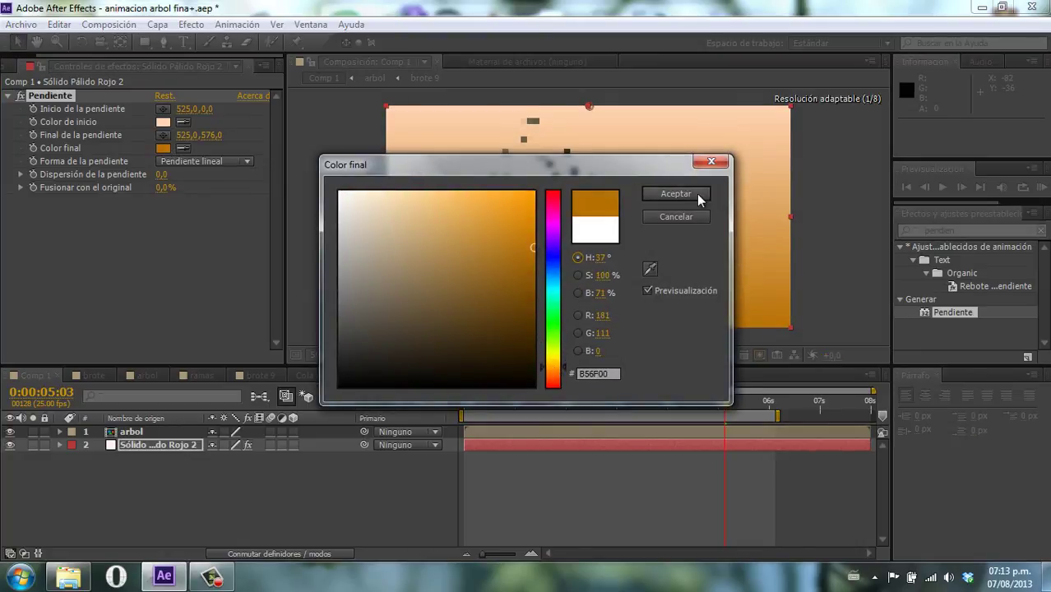
{"action": "left_click", "coordinate": [698, 198]}
Make the gradient radial, centred at 485,416 near the trunk base, ending at 527,-46
{"action": "left_click", "coordinate": [192, 162]}
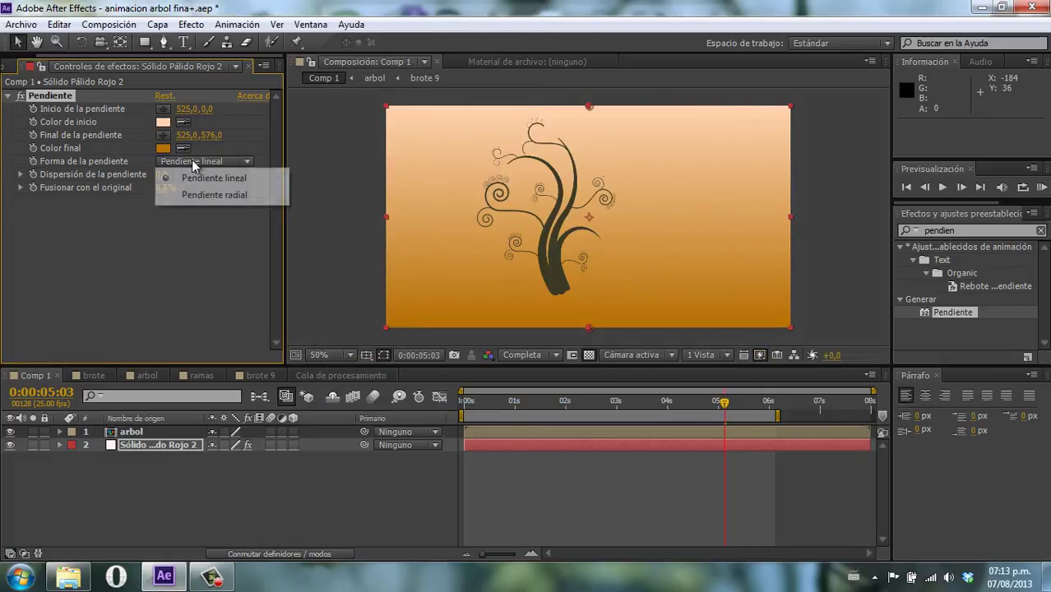
{"action": "left_click", "coordinate": [208, 194]}
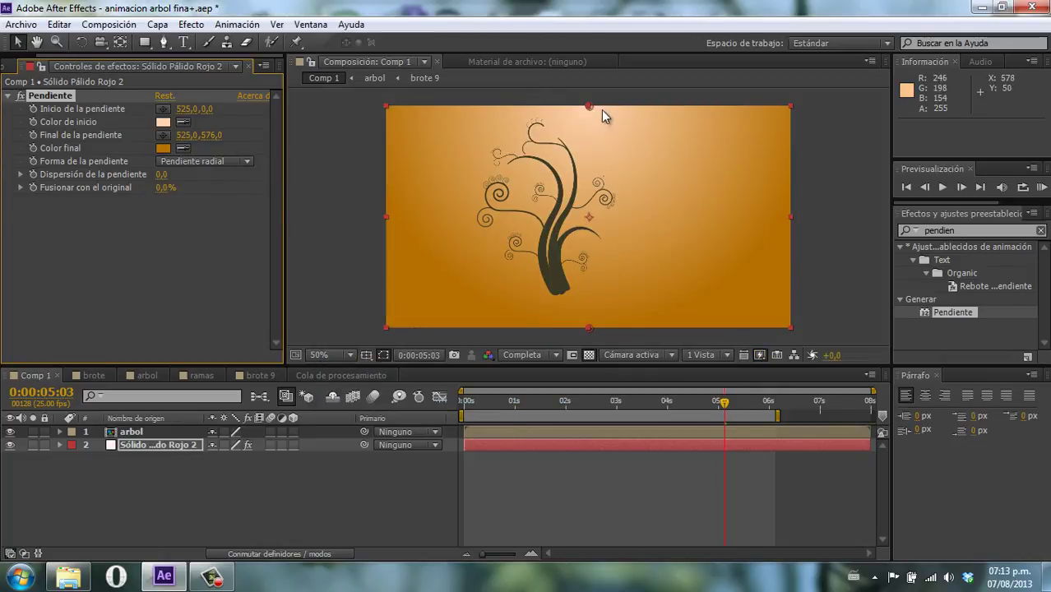
{"action": "left_click_drag", "start_coordinate": [589, 107], "coordinate": [578, 266]}
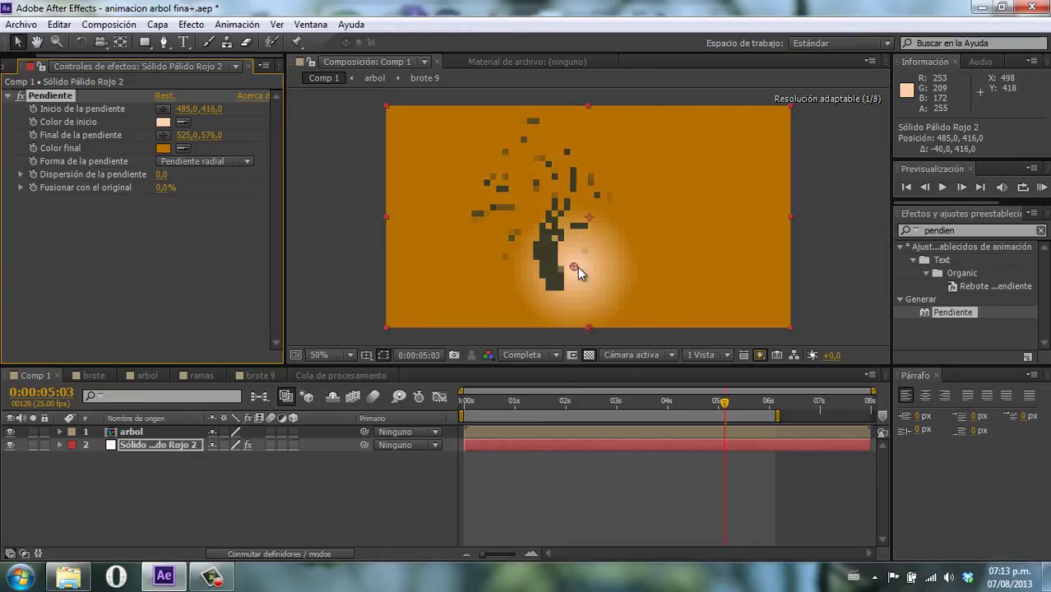
{"action": "left_click_drag", "start_coordinate": [592, 326], "coordinate": [594, 84]}
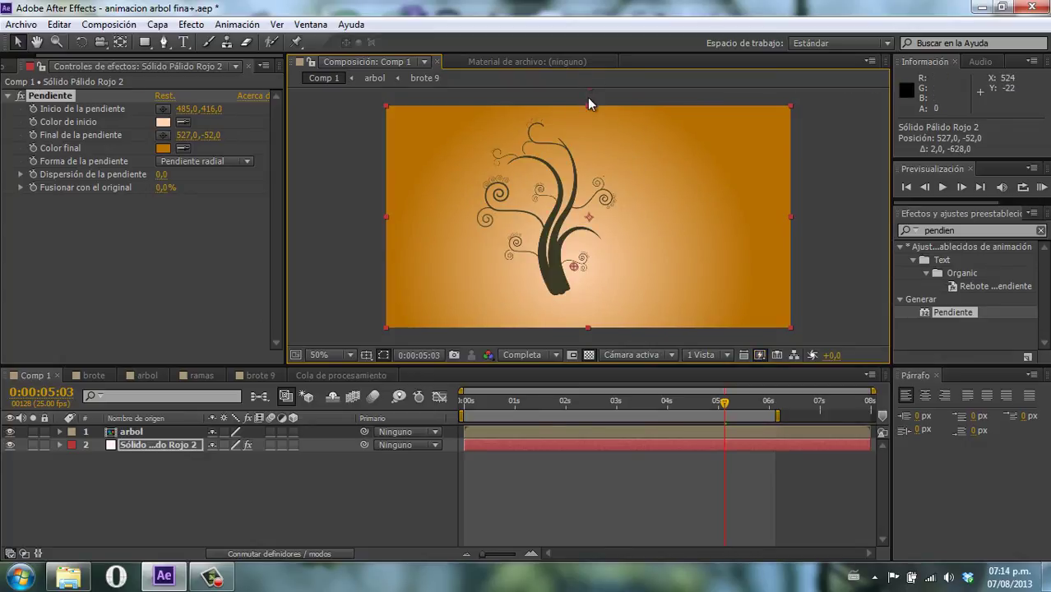
{"action": "left_click_drag", "start_coordinate": [589, 97], "coordinate": [589, 99]}
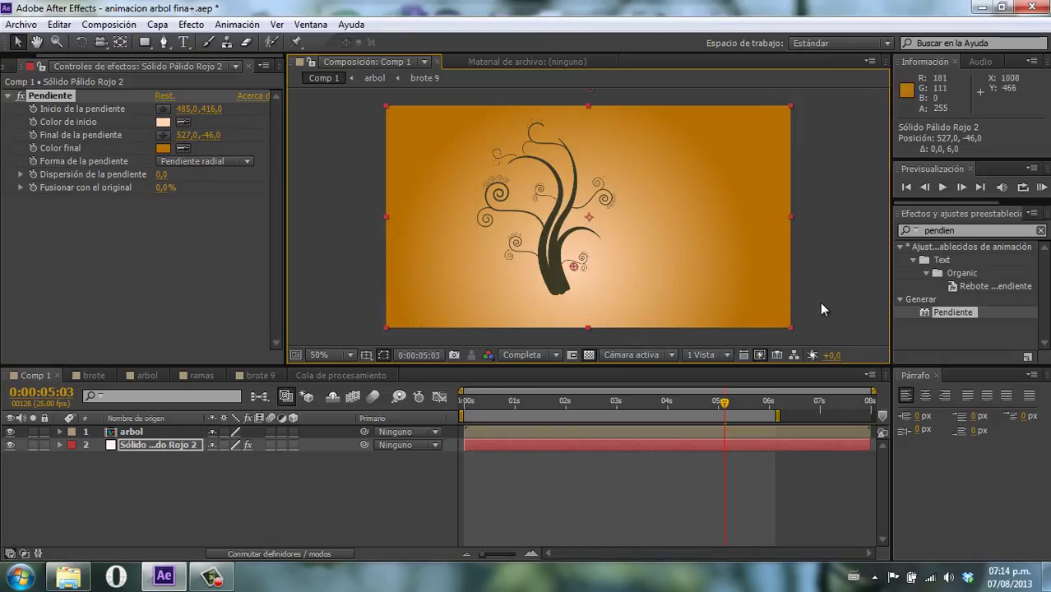
{"action": "left_click", "coordinate": [115, 468]}
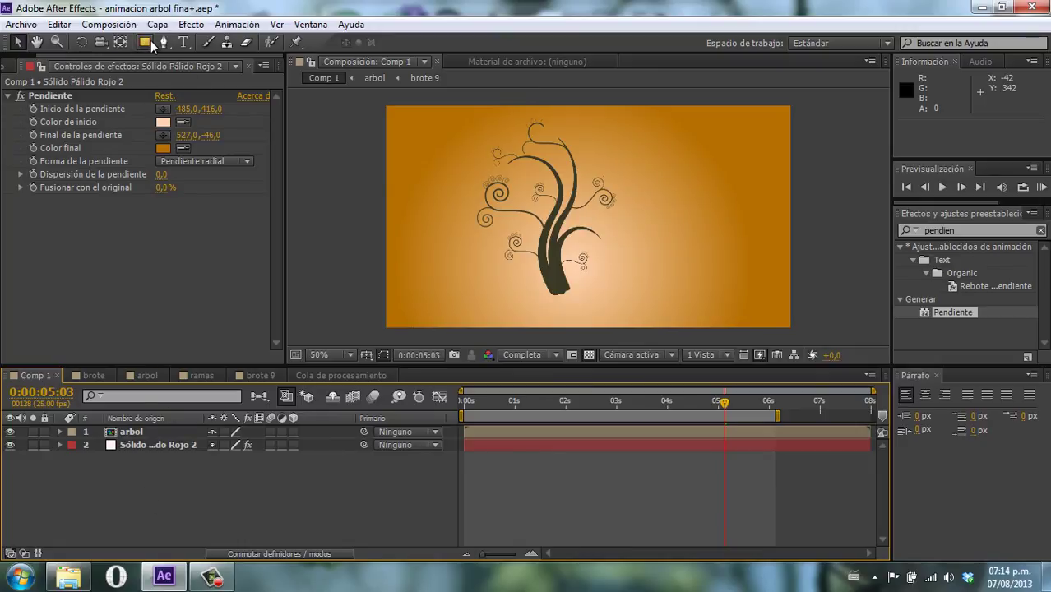
Draw a wide dark brown ellipse across the bottom as ground, then RAM preview
{"action": "mouse_move", "coordinate": [150, 40]}
{"action": "left_mouse_down"}
{"action": "mouse_move", "coordinate": [198, 57]}
{"action": "mouse_move", "coordinate": [198, 73]}
{"action": "left_mouse_up"}
{"action": "mouse_move", "coordinate": [339, 277]}
{"action": "left_mouse_down"}
{"action": "mouse_move", "coordinate": [443, 306]}
{"action": "mouse_move", "coordinate": [841, 349]}
{"action": "left_mouse_up"}
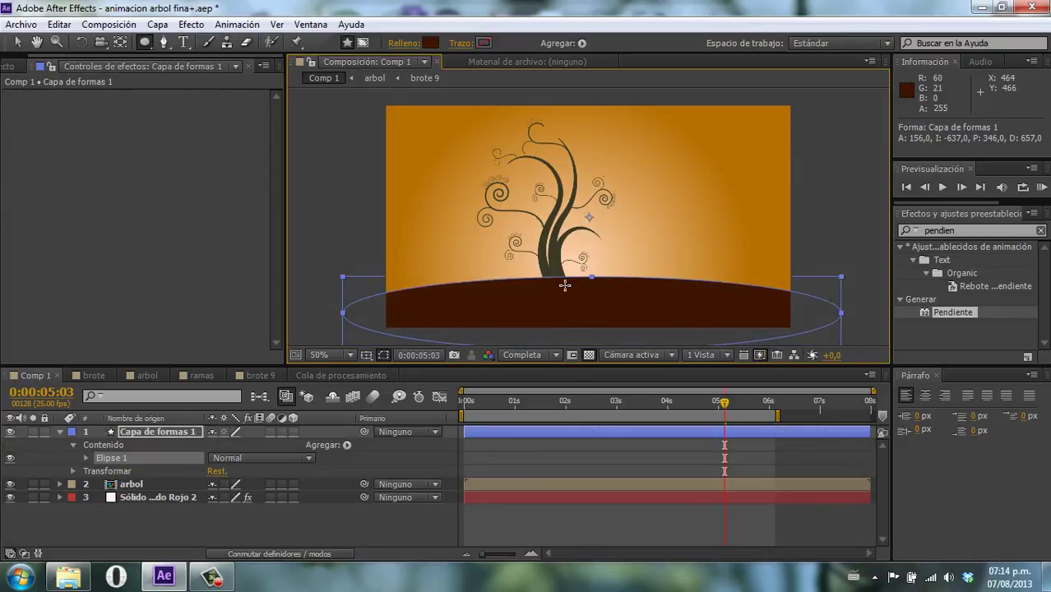
{"action": "left_click", "coordinate": [142, 509]}
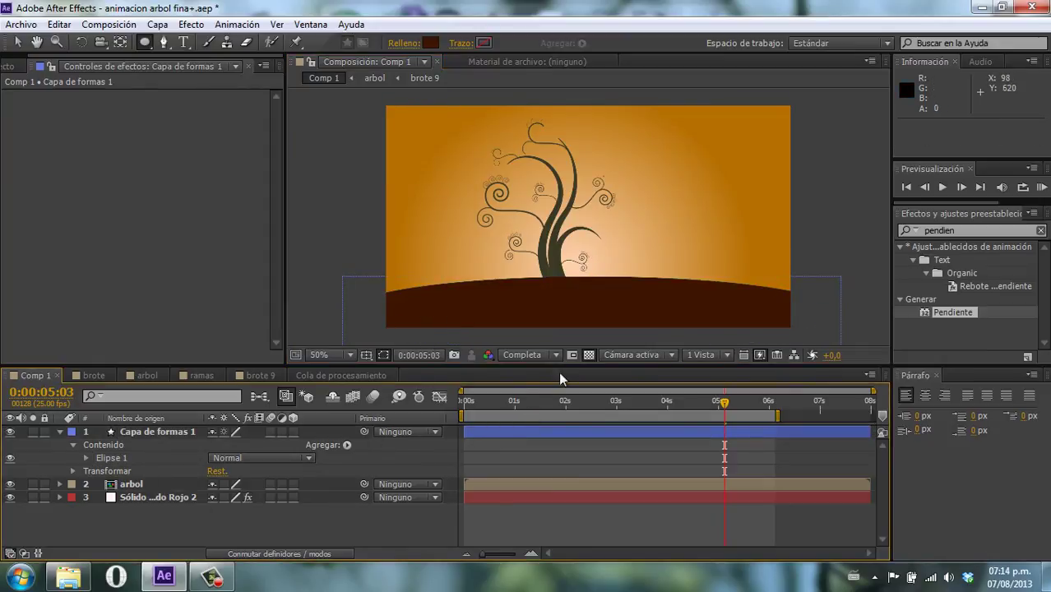
{"action": "left_click", "coordinate": [1041, 187]}
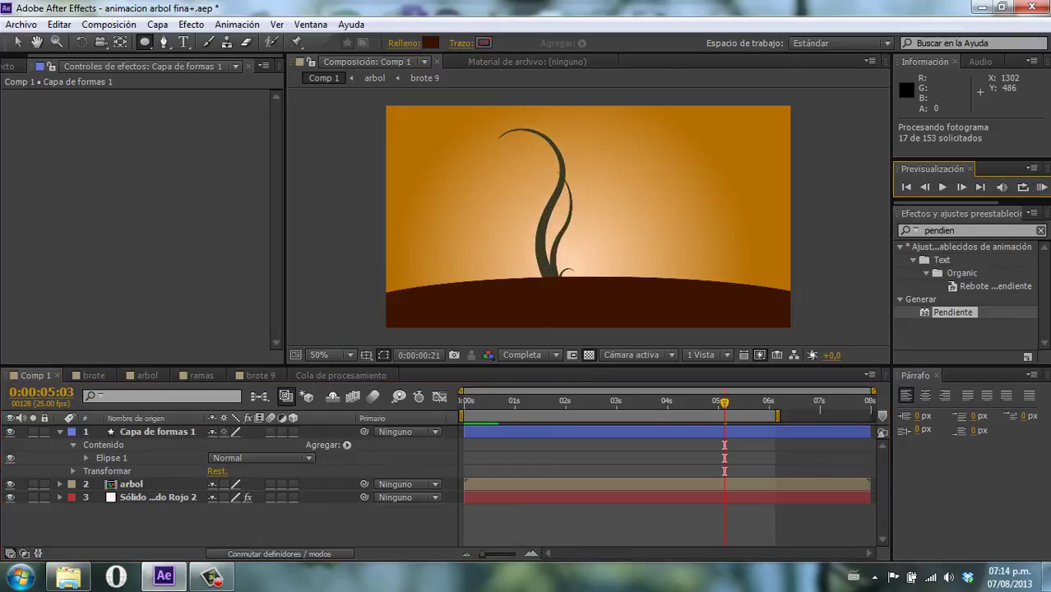